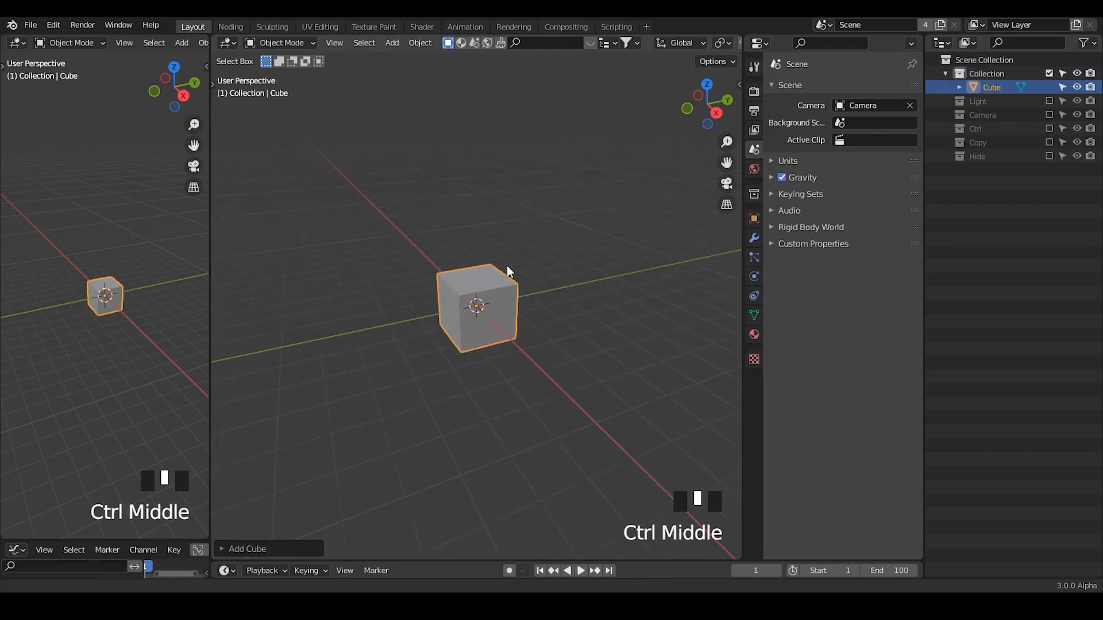
Add a Basis shape key and a second shape key to the cube.
left_click(754, 315)
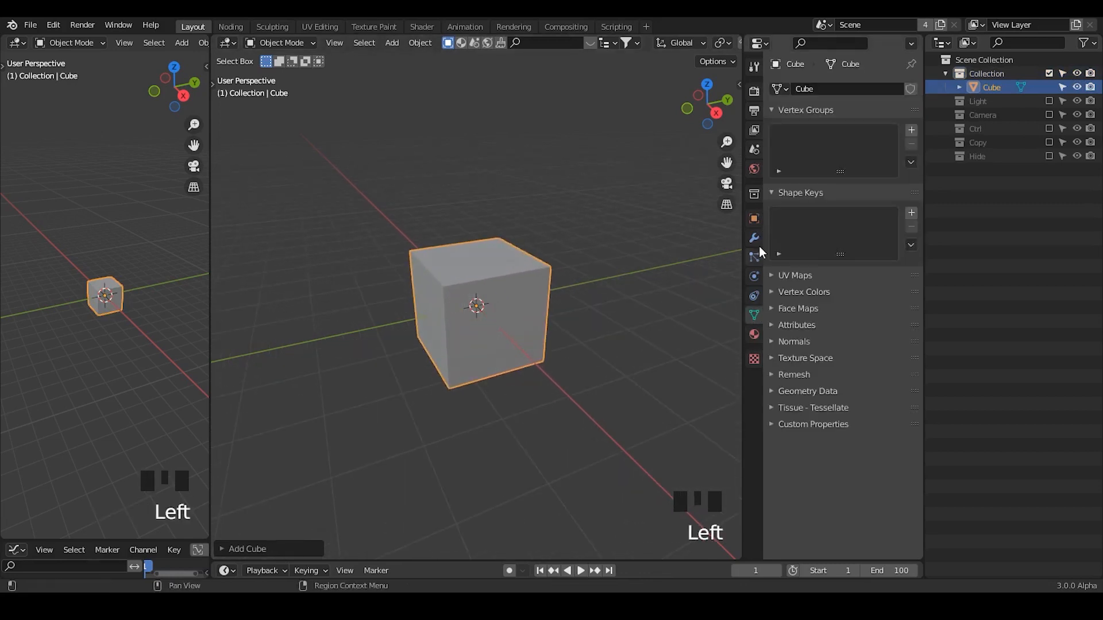
left_click(911, 213)
left_click(911, 213)
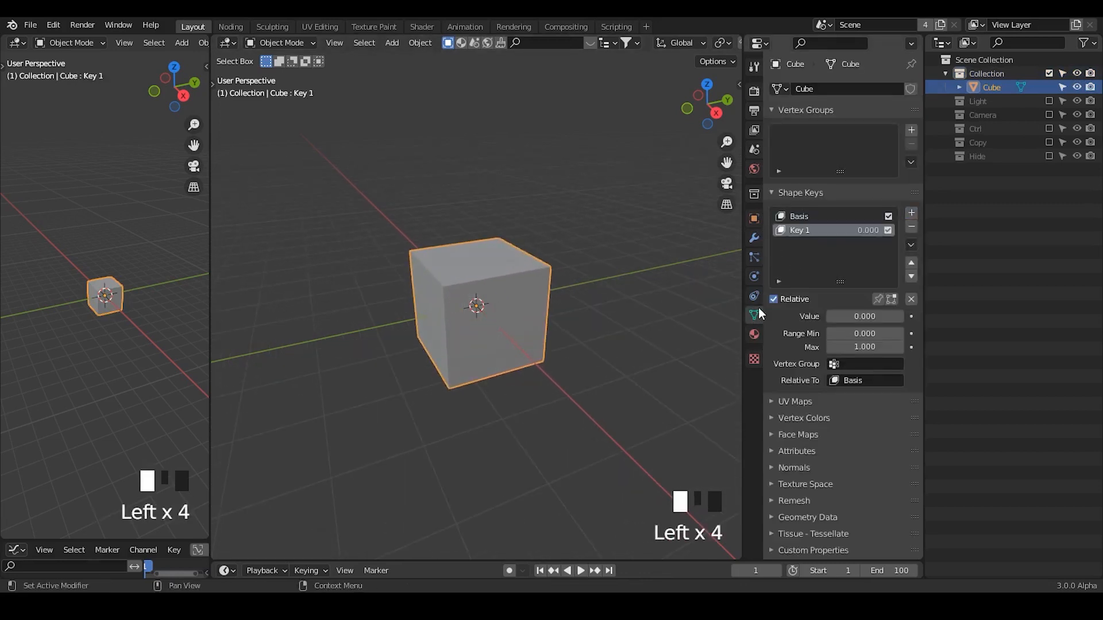
Add a Subdivision Surface modifier to the cube and set its viewport level to 2.
left_click(753, 240)
left_click(829, 87)
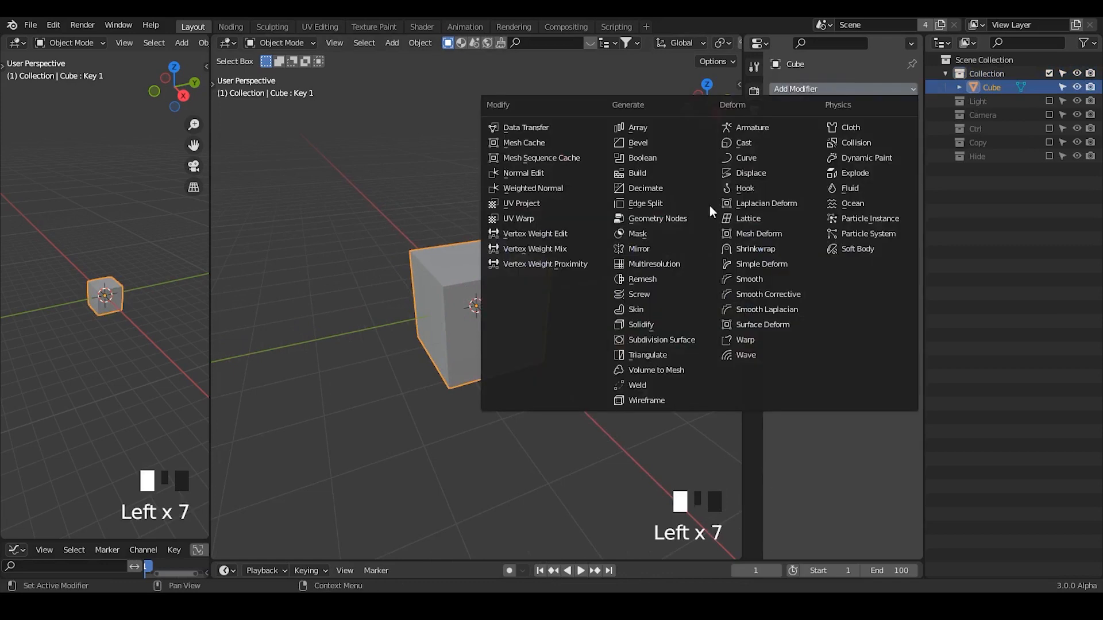
left_click(659, 340)
middle_click_drag(539, 403, 549, 328, "ctrl")
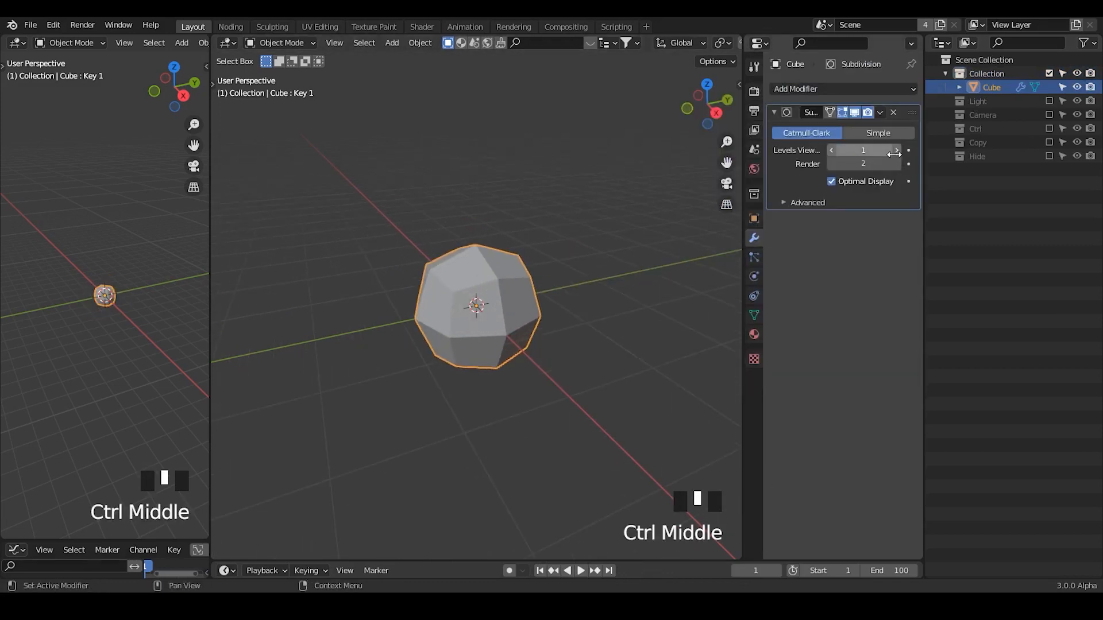
left_click(850, 150)
middle_click_drag(515, 374, 489, 353)
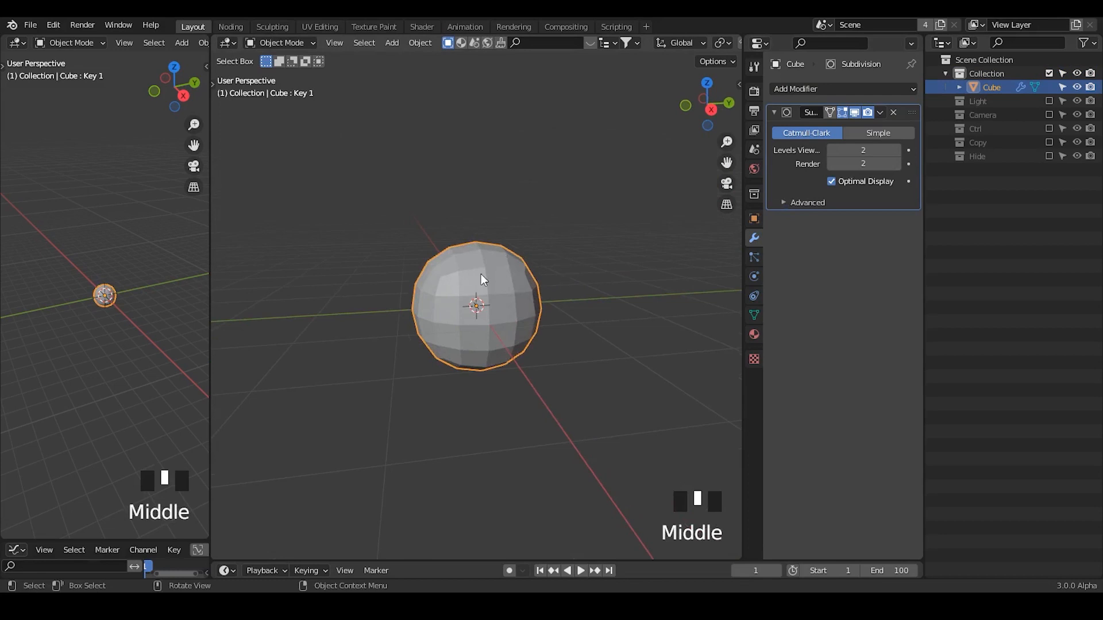
key("Tab")
key("Tab")
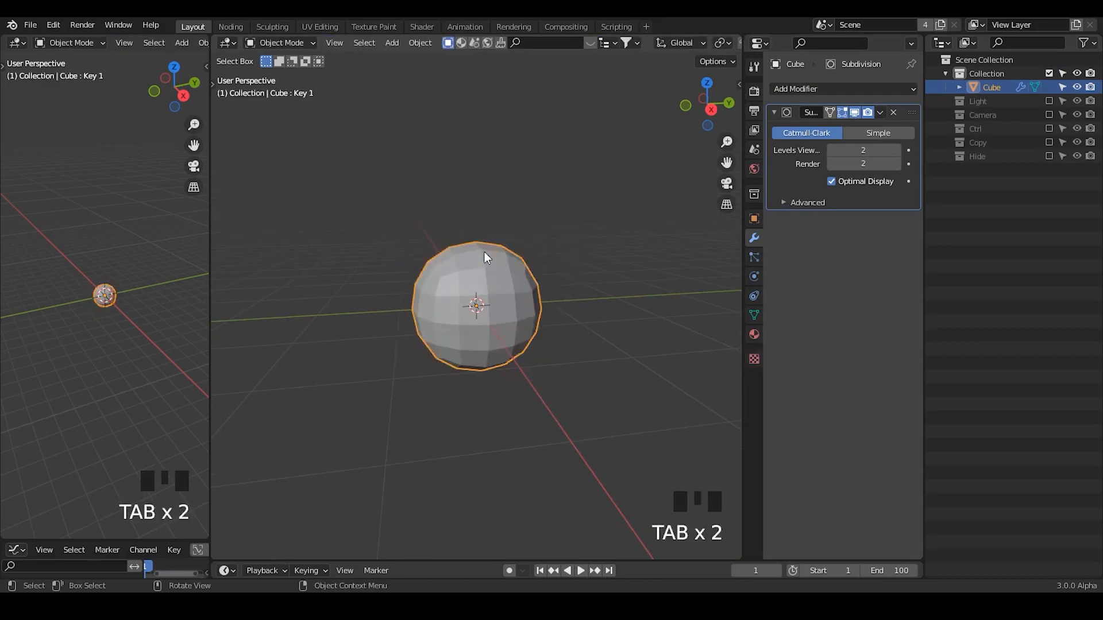
key("Tab")
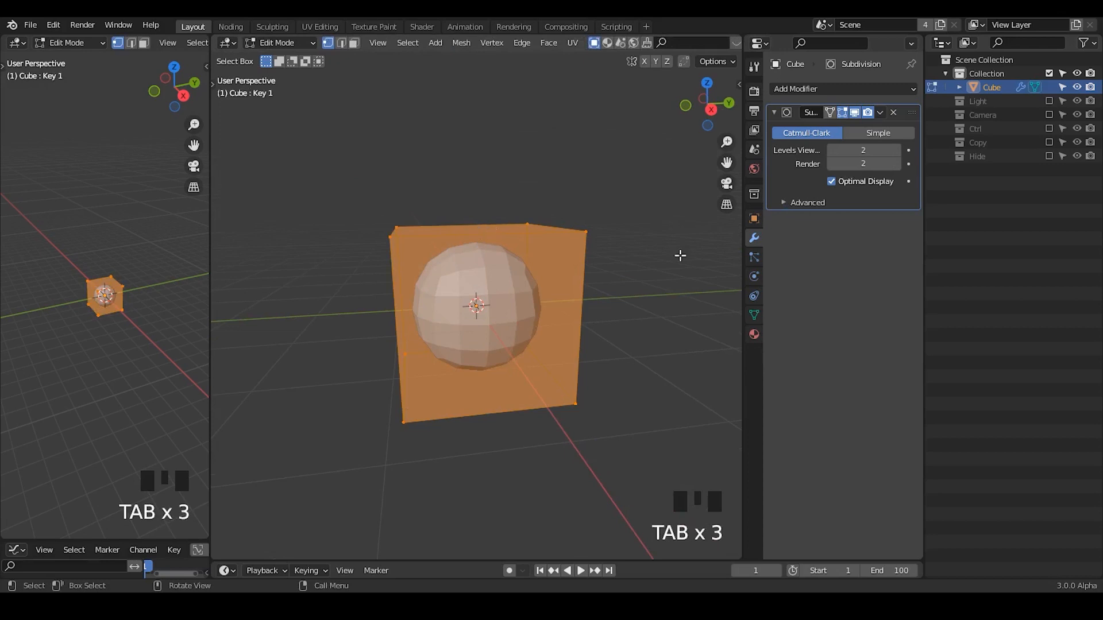
key("Tab")
key("Tab")
key("Tab")
key("Tab")
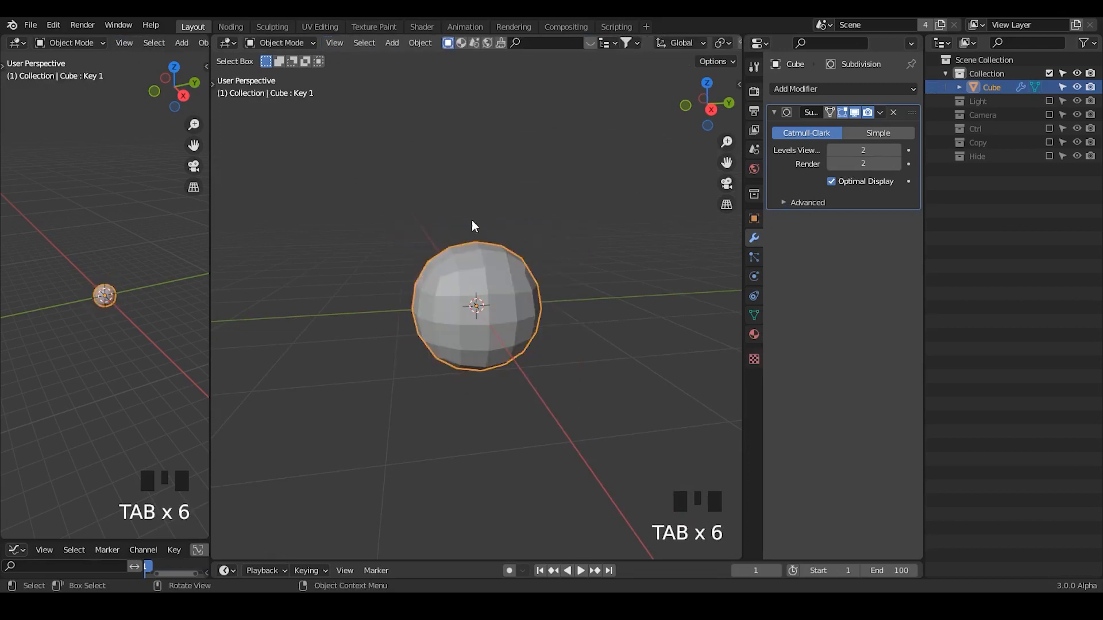
Add a centred loop cut across the cube's Y direction in Edit Mode and bevel it about 0.95 m wide.
middle_click_drag(481, 231, 477, 221)
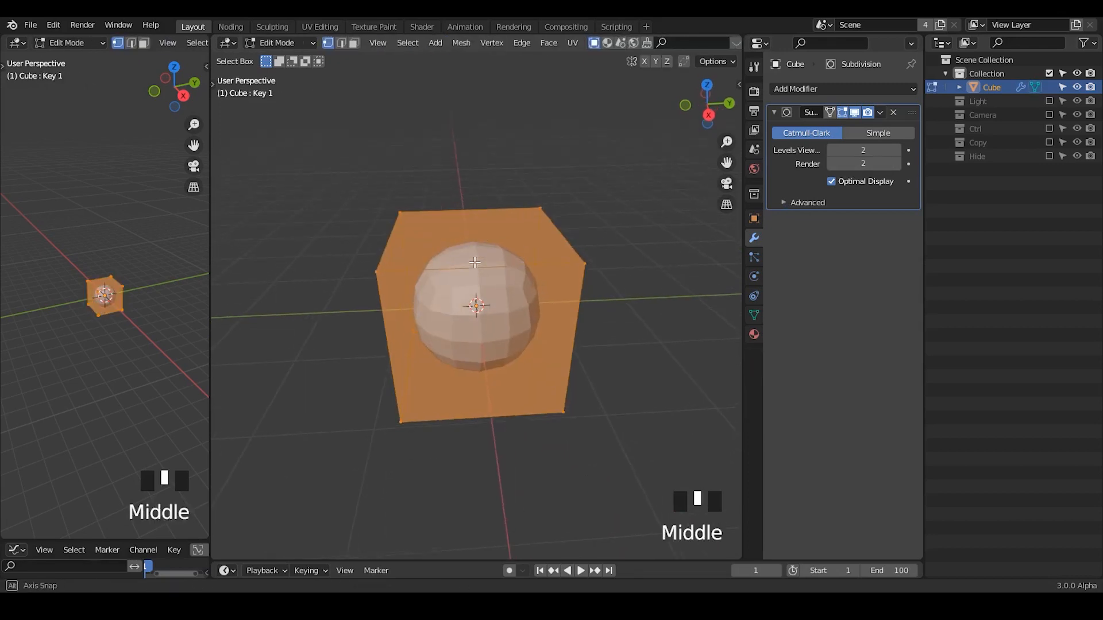
key("ctrl+r")
left_click(478, 221)
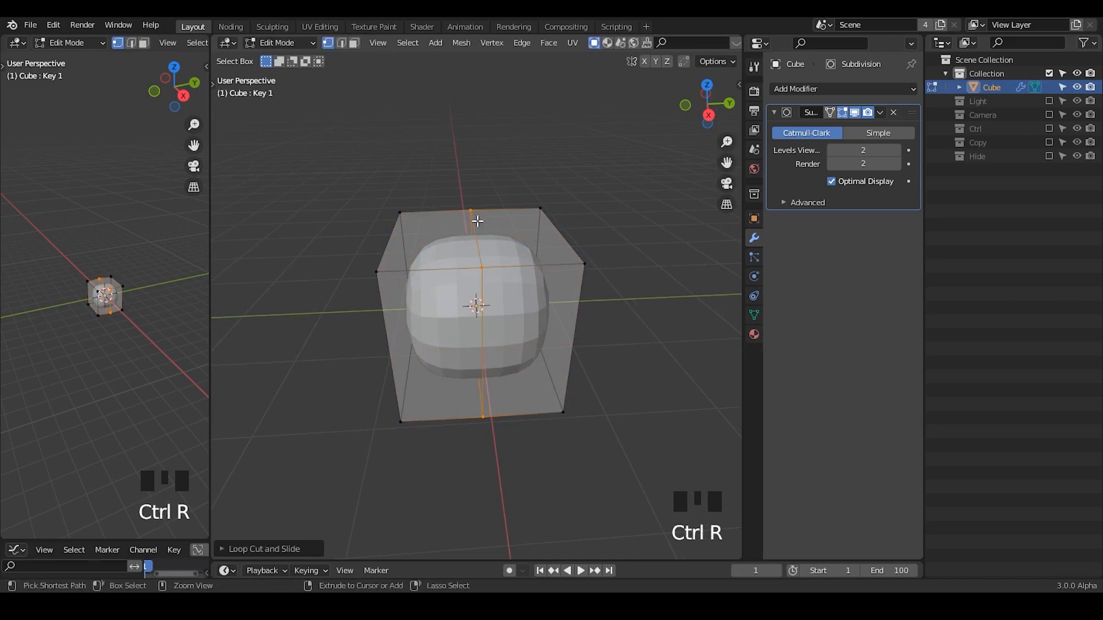
key("ctrl+b")
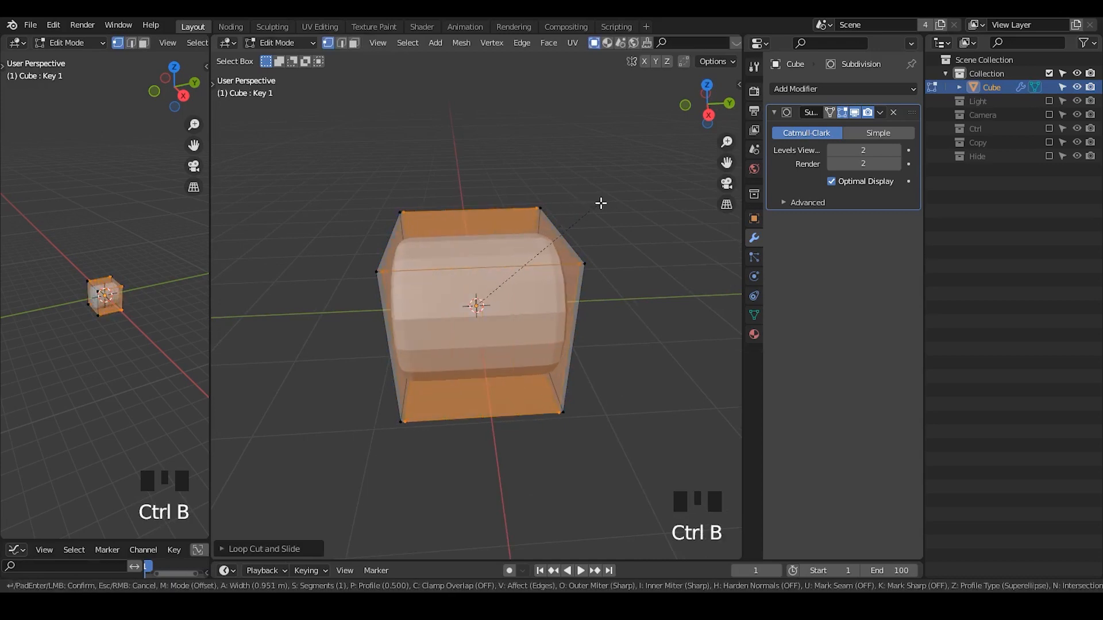
left_click(599, 204)
Add a centred vertical loop cut between the bevelled edges and a centred horizontal loop cut around the cube's sides.
key("ctrl+r")
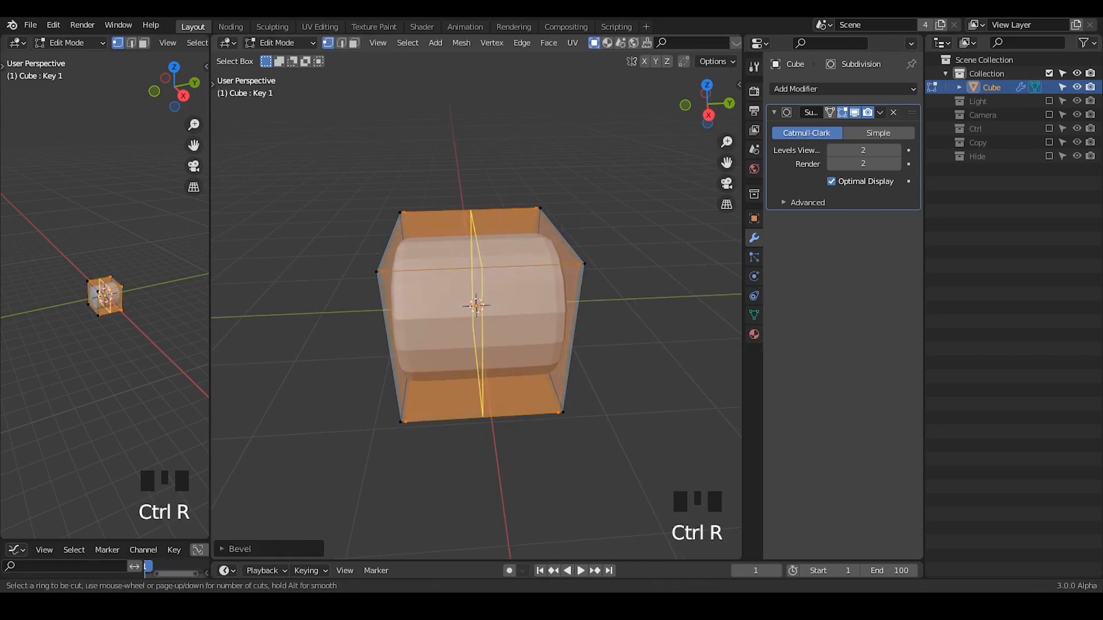
left_click(486, 221)
mouse_move(400, 321)
middle_mouse_down()
mouse_move(437, 320)
mouse_move(397, 328)
middle_mouse_up()
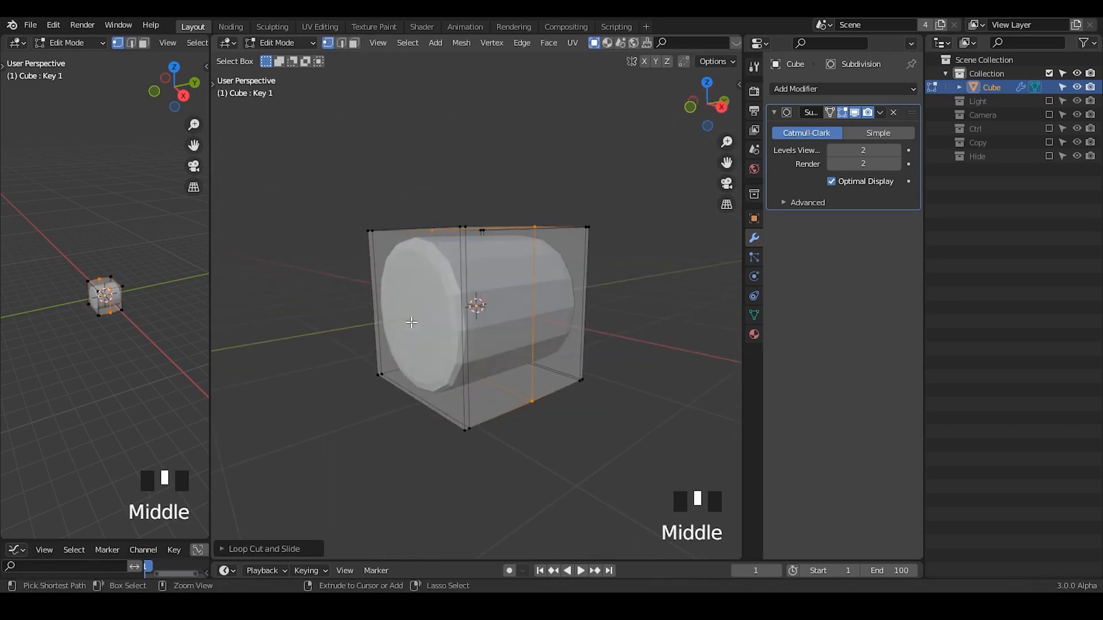
key("ctrl+r")
left_click(398, 326)
right_click(398, 326)
Bevel the horizontal edge loop into a band covering about half of the cube's height.
key("ctrl+b")
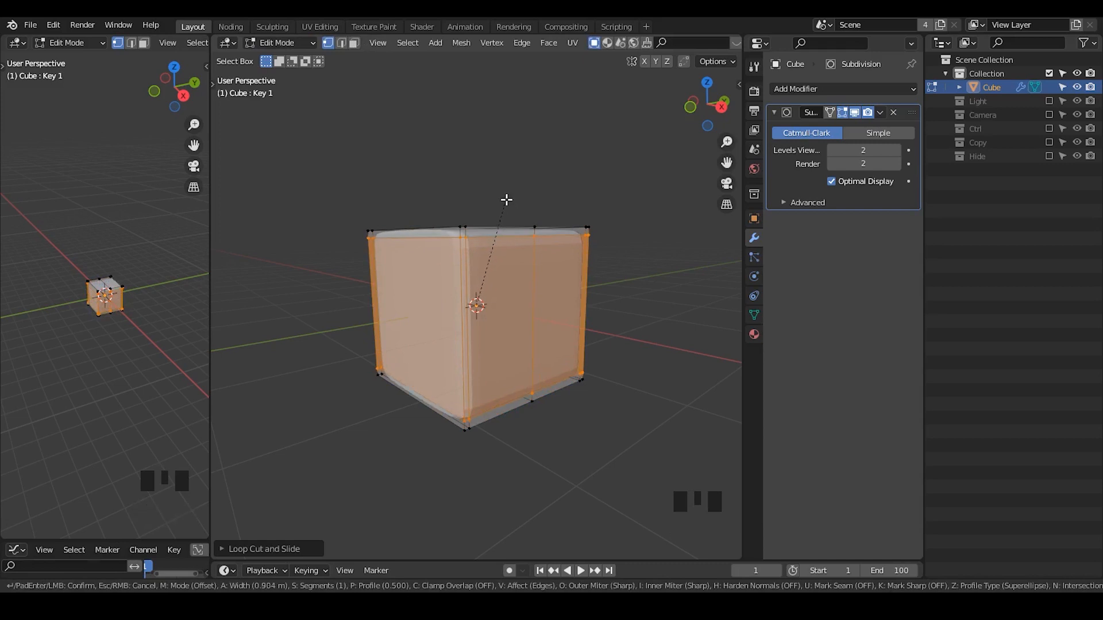
right_click(506, 200)
middle_click_drag(562, 411, 497, 374)
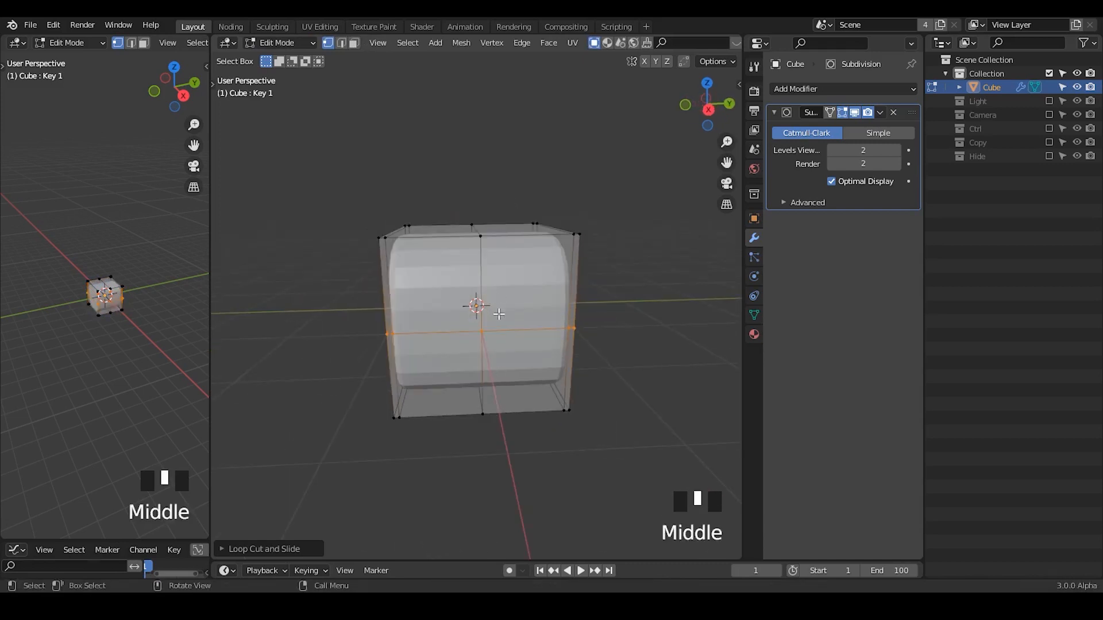
middle_click_drag(498, 314, 584, 197)
key("ctrl+b")
left_click(585, 174)
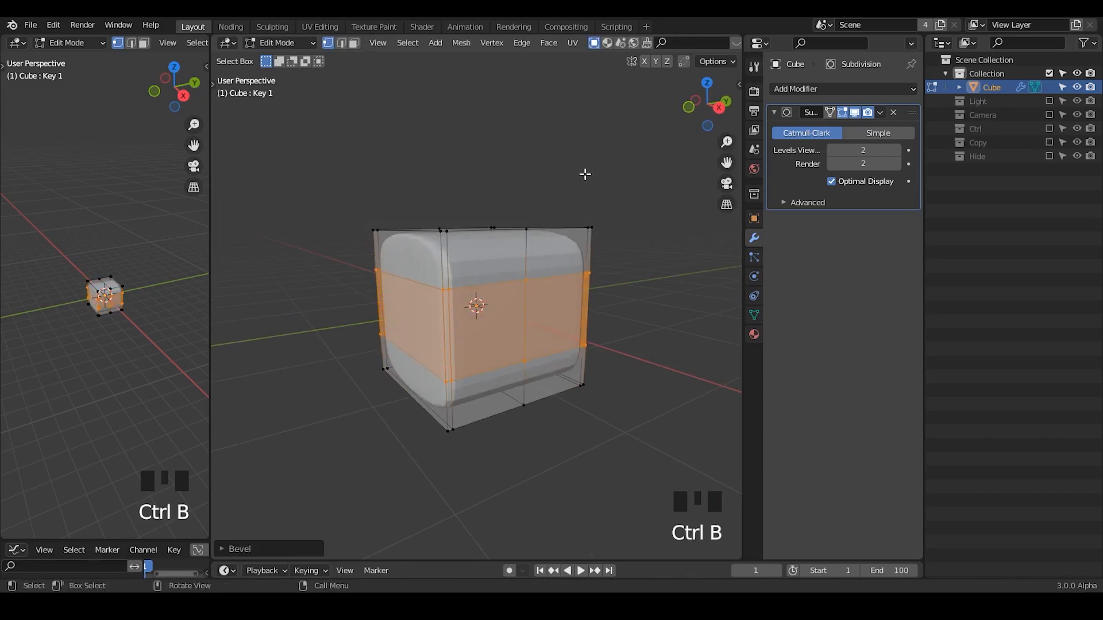
left_click(529, 253, "alt")
middle_click_drag(529, 254, 584, 218)
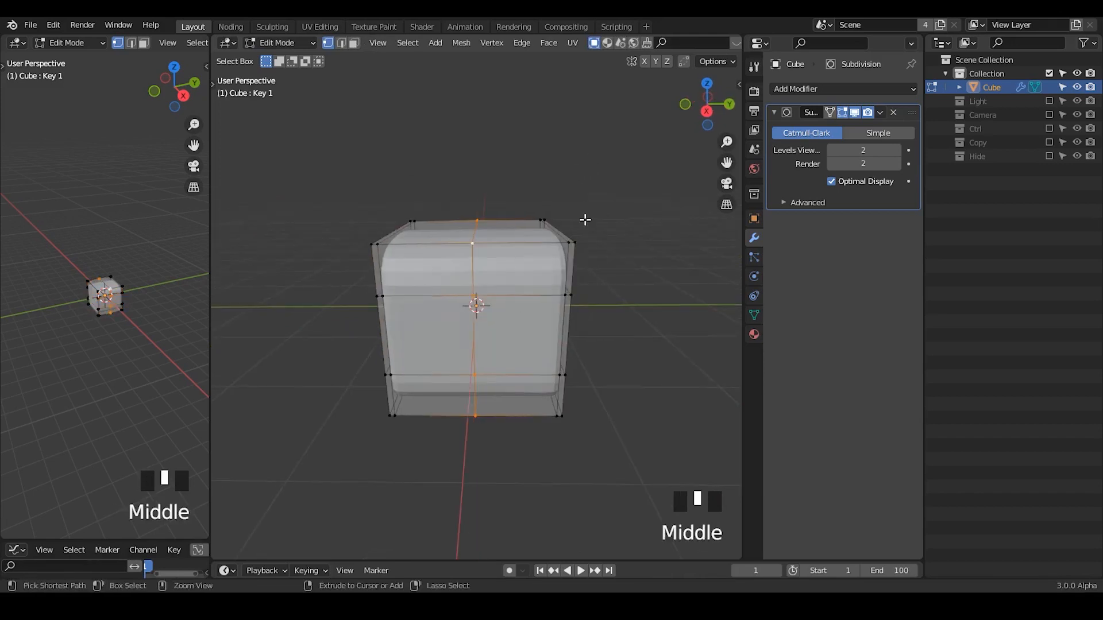
key("ctrl+b")
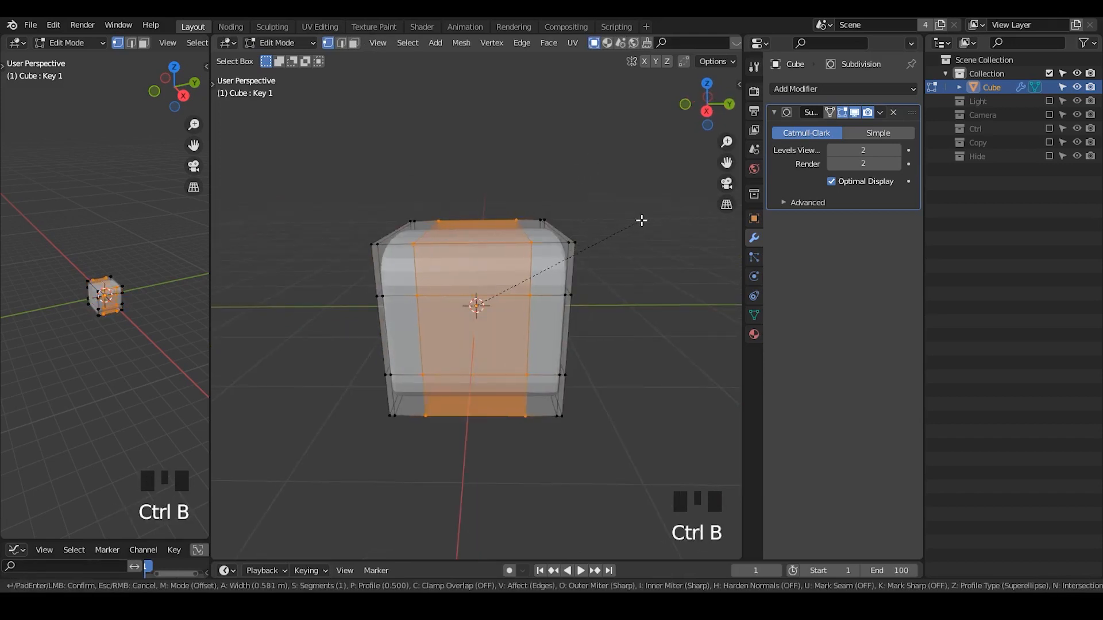
right_click(641, 221)
Scale the two outer vertical edge loops inward along Y, about halfway to the centre, and return to Object Mode.
key("2")
left_click(429, 260, "alt")
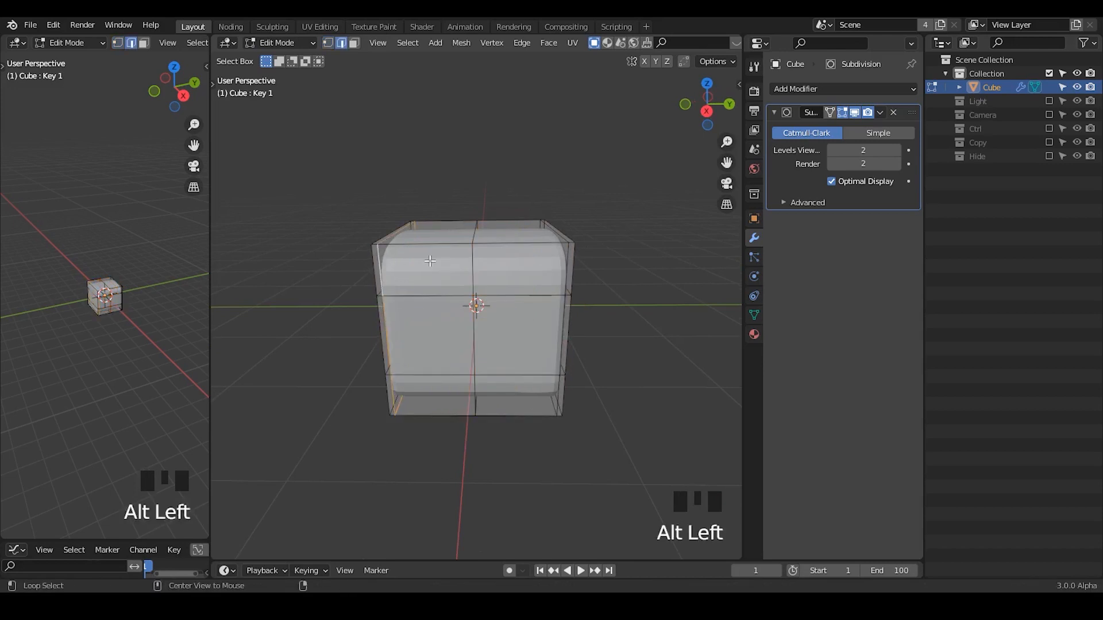
left_click(567, 262, "alt+shift")
key("s")
key("y")
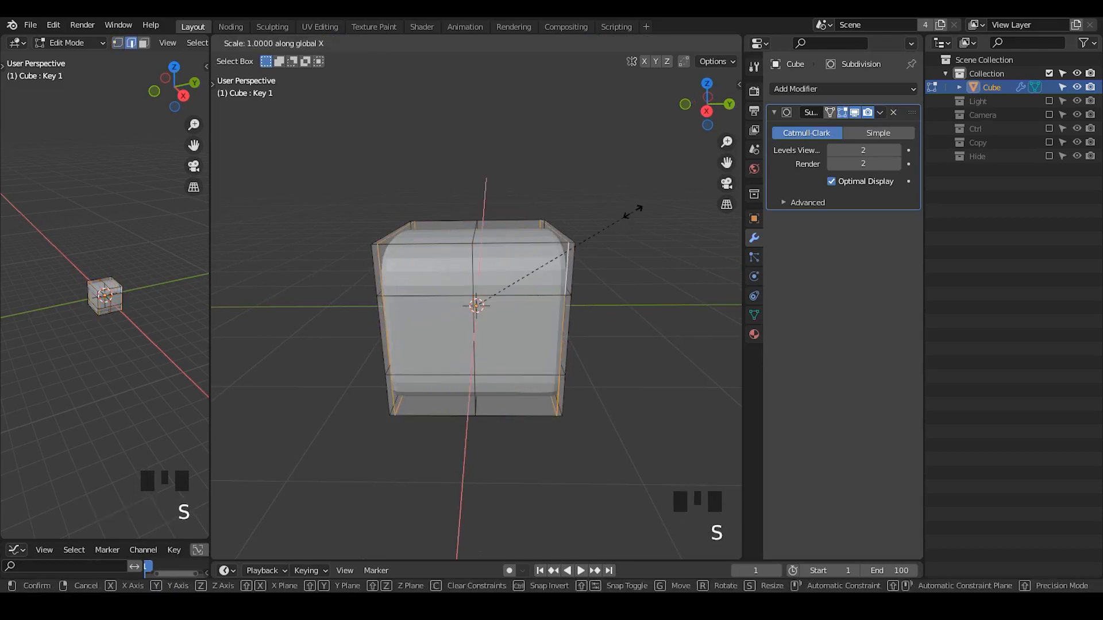
left_click(551, 237)
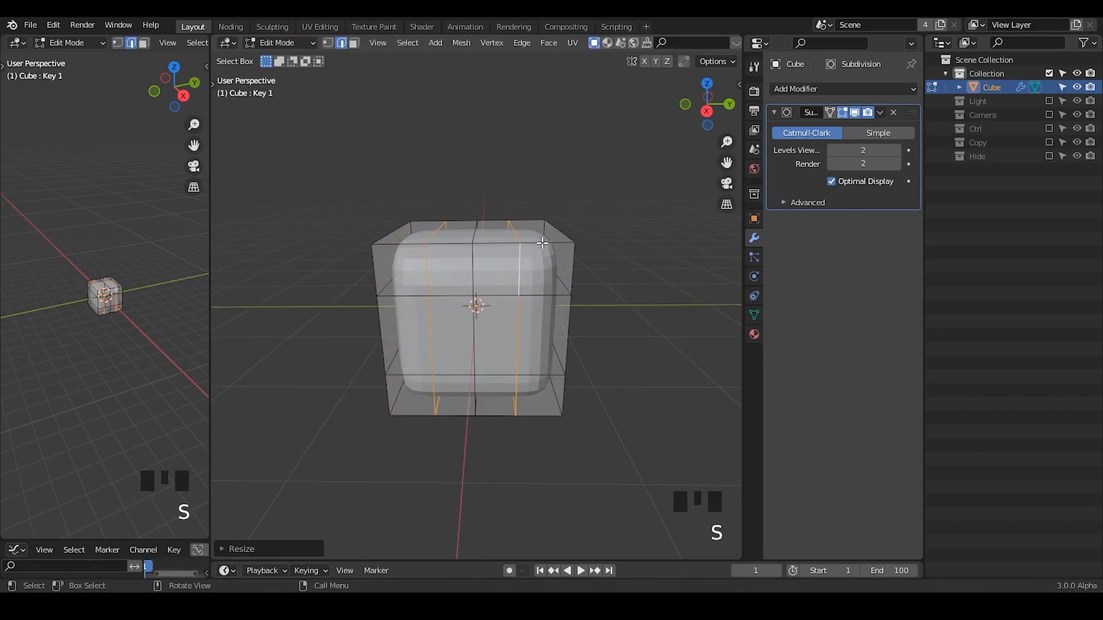
key("Tab")
Add a centred loop cut across the cube's X direction, bevel it about 0.74 m wide and return to Object Mode.
middle_click_drag(558, 341, 450, 305)
key("Tab")
key("Tab")
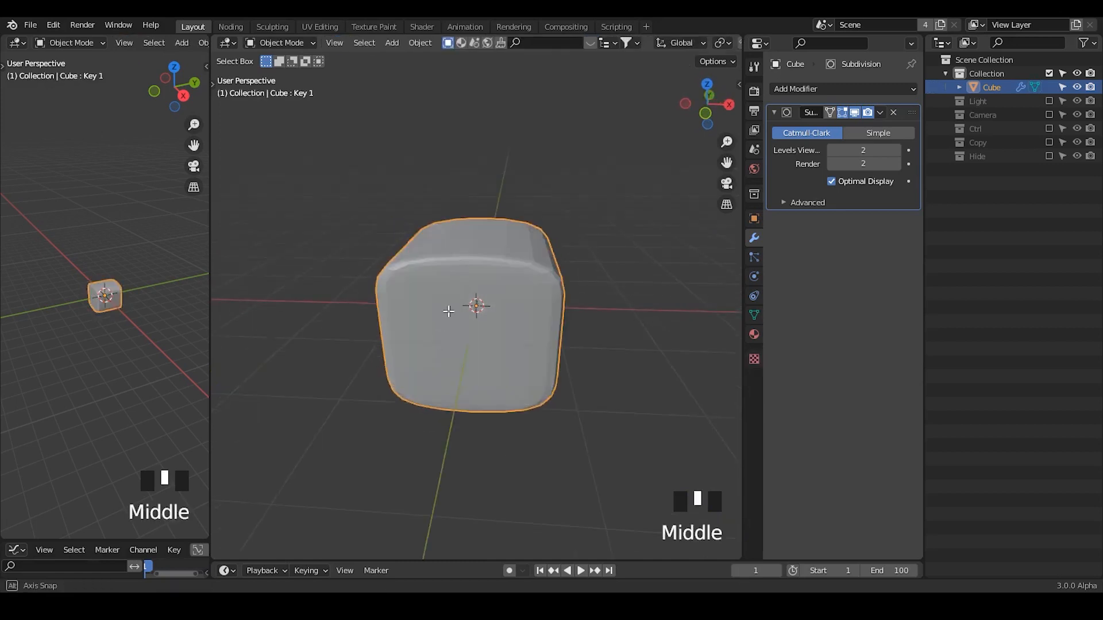
key("Tab")
key("ctrl+r")
left_click(476, 238)
right_click(476, 238)
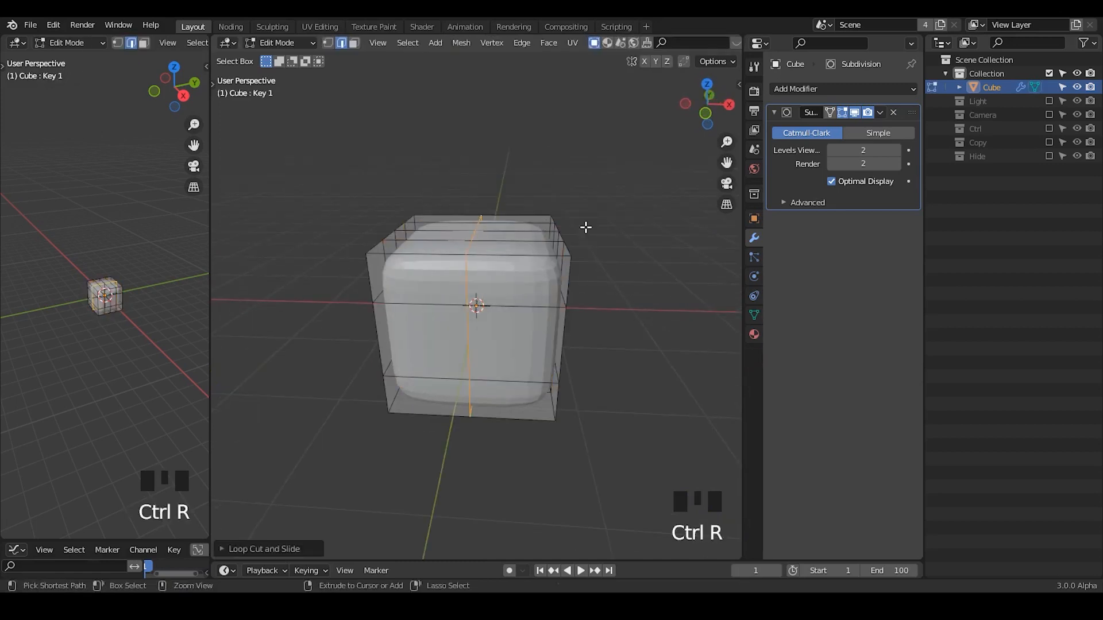
key("ctrl+b")
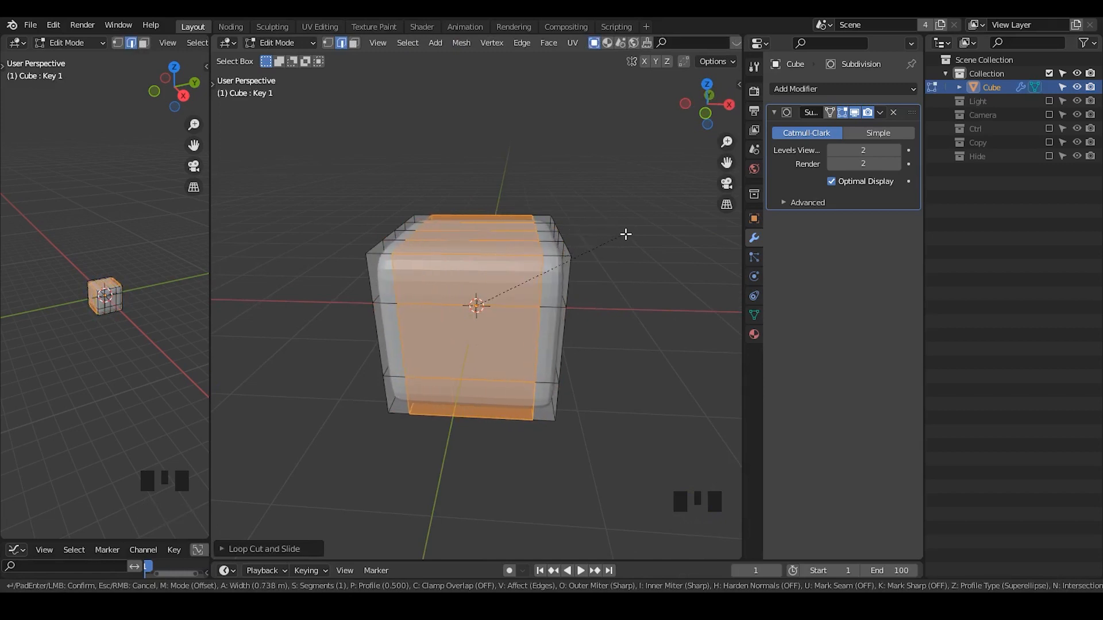
left_click(632, 236)
key("Tab")
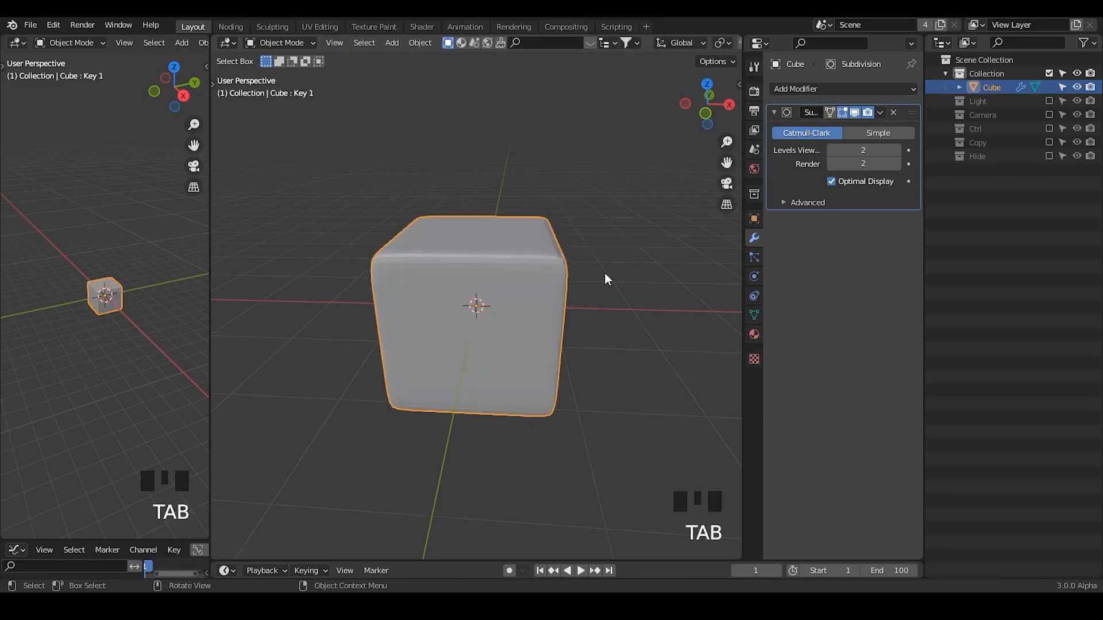
Select the Key 1 shape key and set its value to 1.000.
left_click(754, 315)
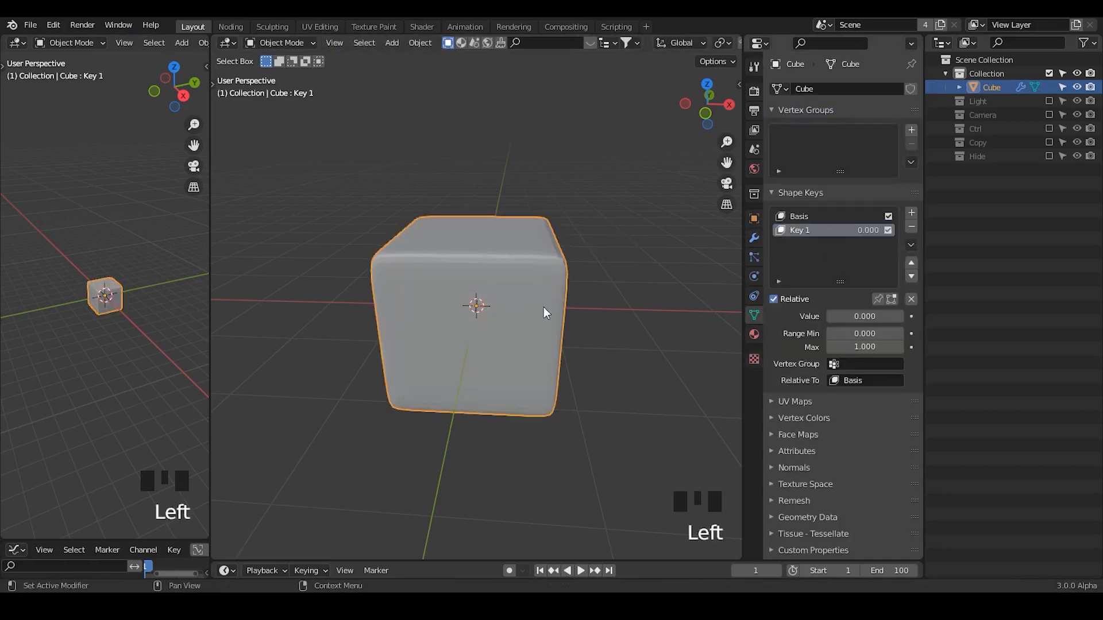
middle_click_drag(483, 300, 696, 234)
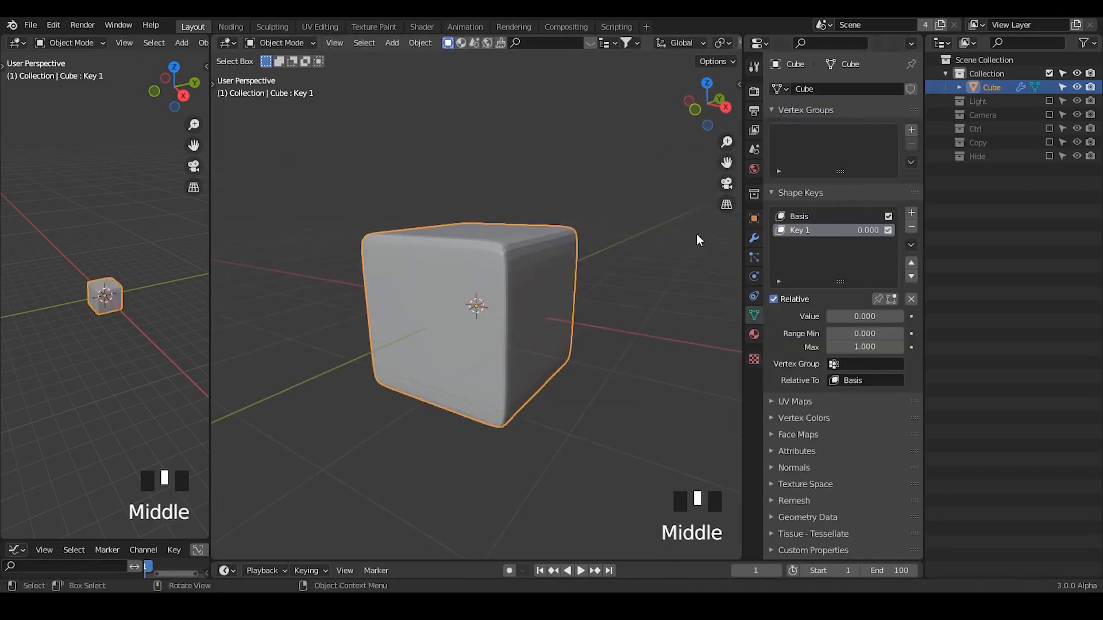
left_click(826, 219)
left_click(822, 233)
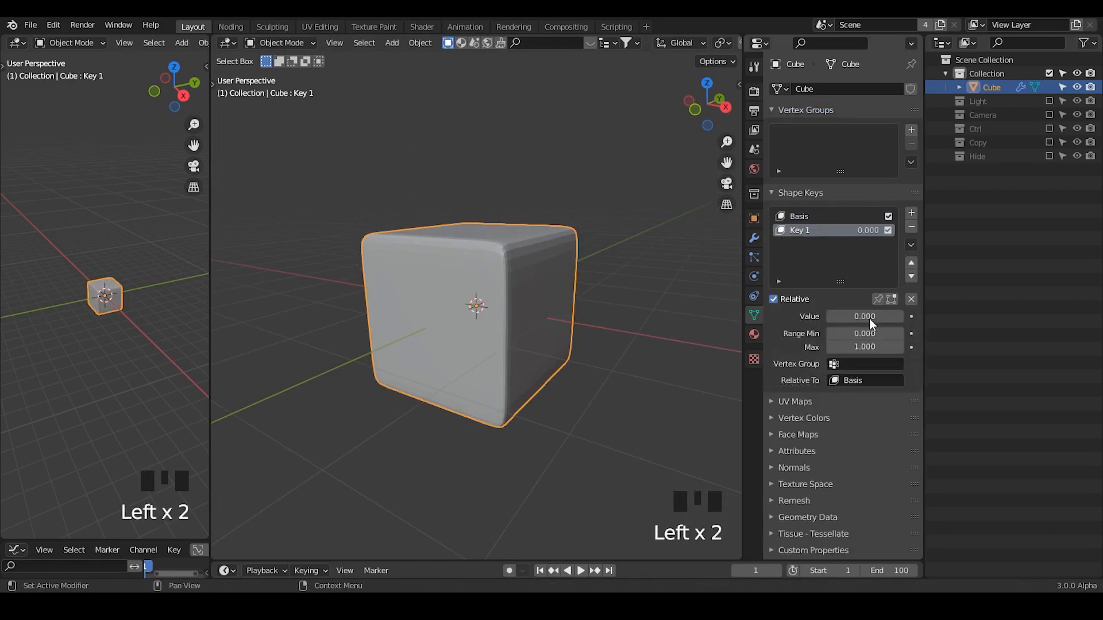
left_click(800, 216)
left_click(810, 230)
left_click(807, 230)
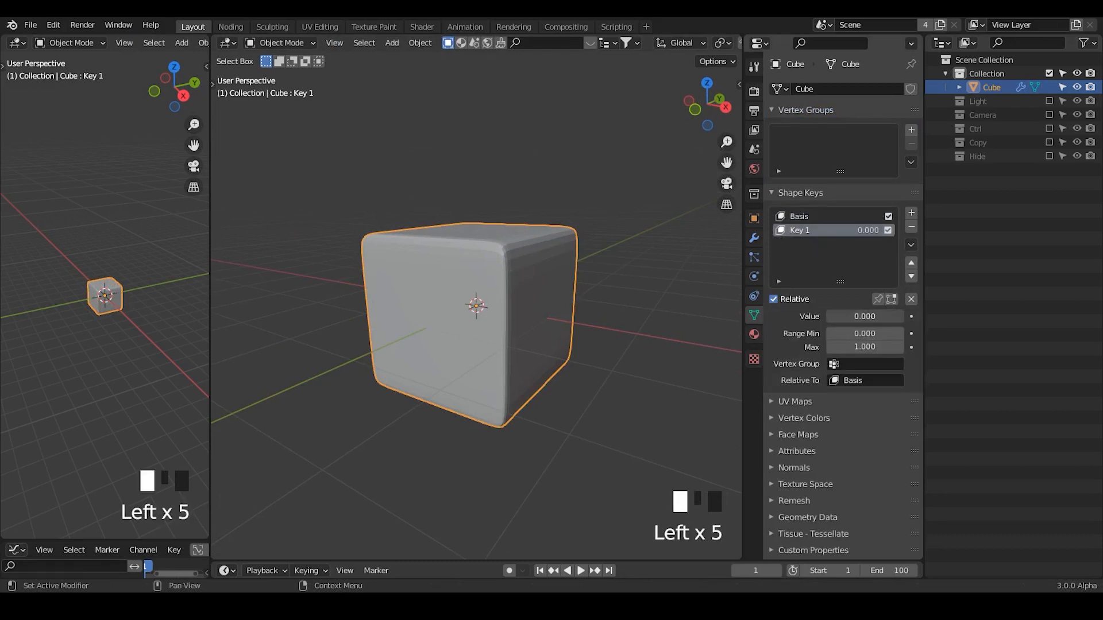
left_click_drag(832, 317, 903, 317)
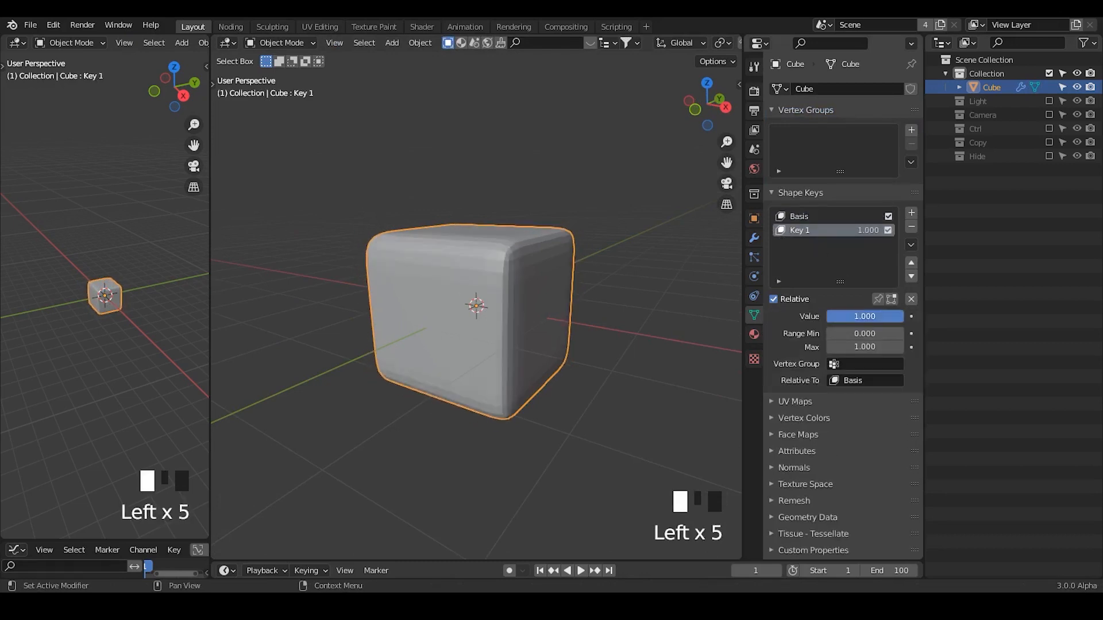
Move the central face on the cube's negative Y side far outward in Edit Mode with Key 1 active.
key("Tab")
mouse_move(545, 324)
middle_mouse_down()
mouse_move(524, 323)
mouse_move(561, 329)
middle_mouse_up()
key("3")
left_click(506, 345)
middle_click_drag(508, 383, 473, 382)
key("g")
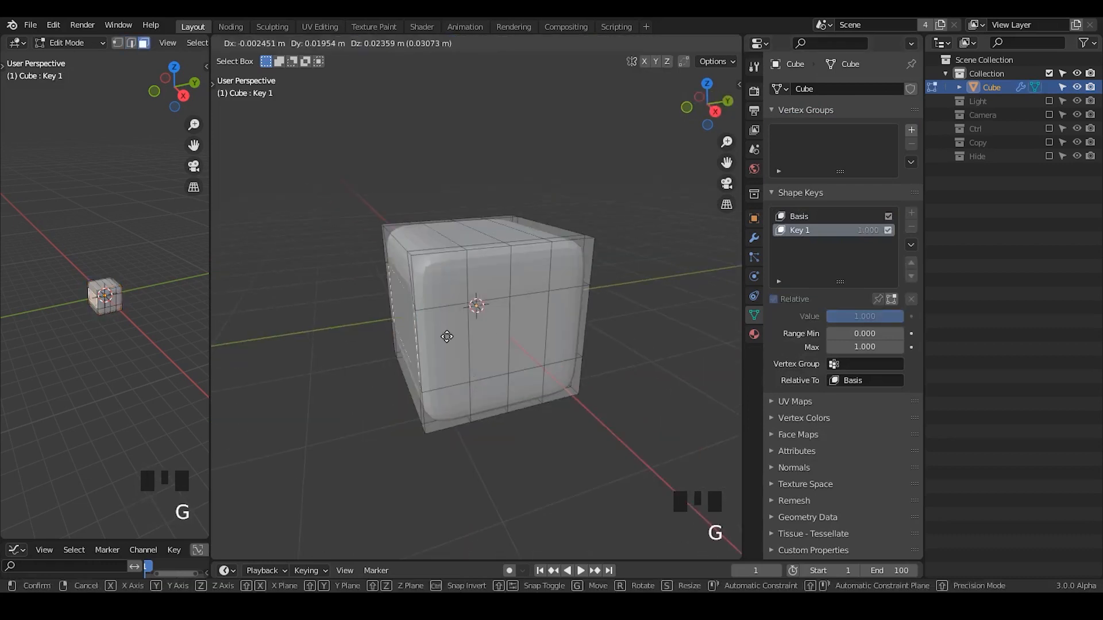
left_click(325, 352)
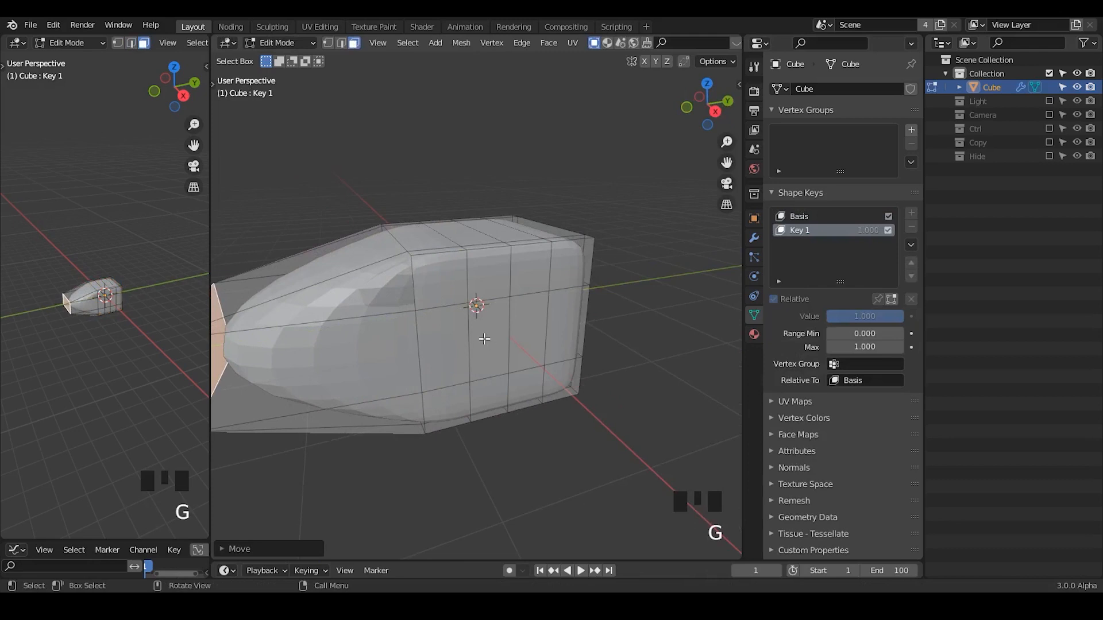
Scale the two horizontal edge loops around the mesh along Z to about half their spacing.
left_click(486, 339)
left_click(532, 332, "shift")
middle_click_drag(632, 264, 642, 257)
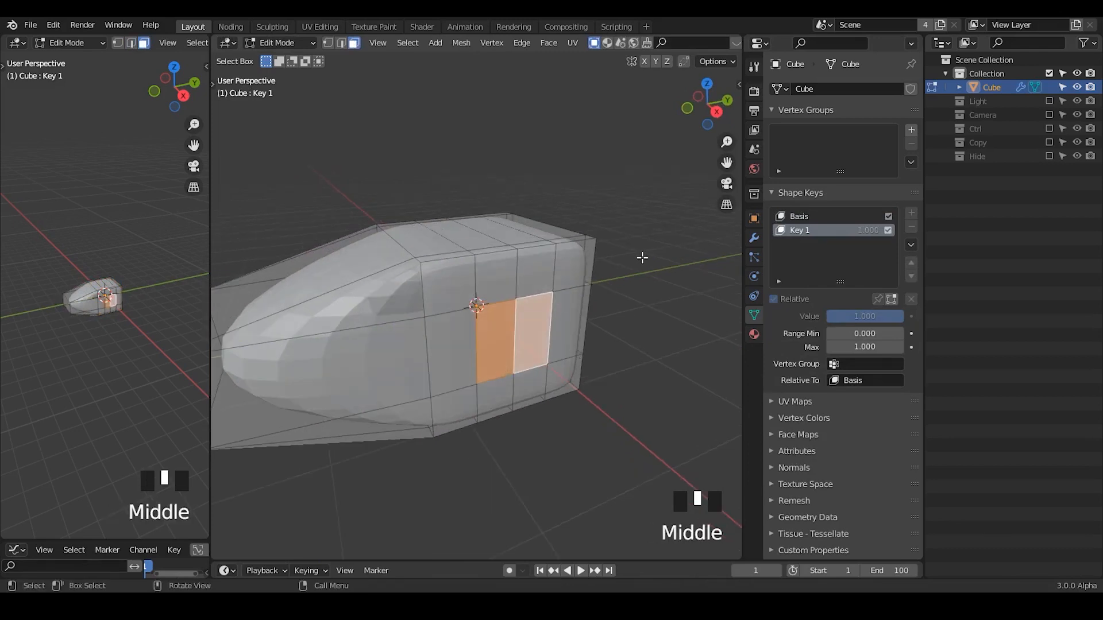
key("2")
left_click(454, 309, "alt")
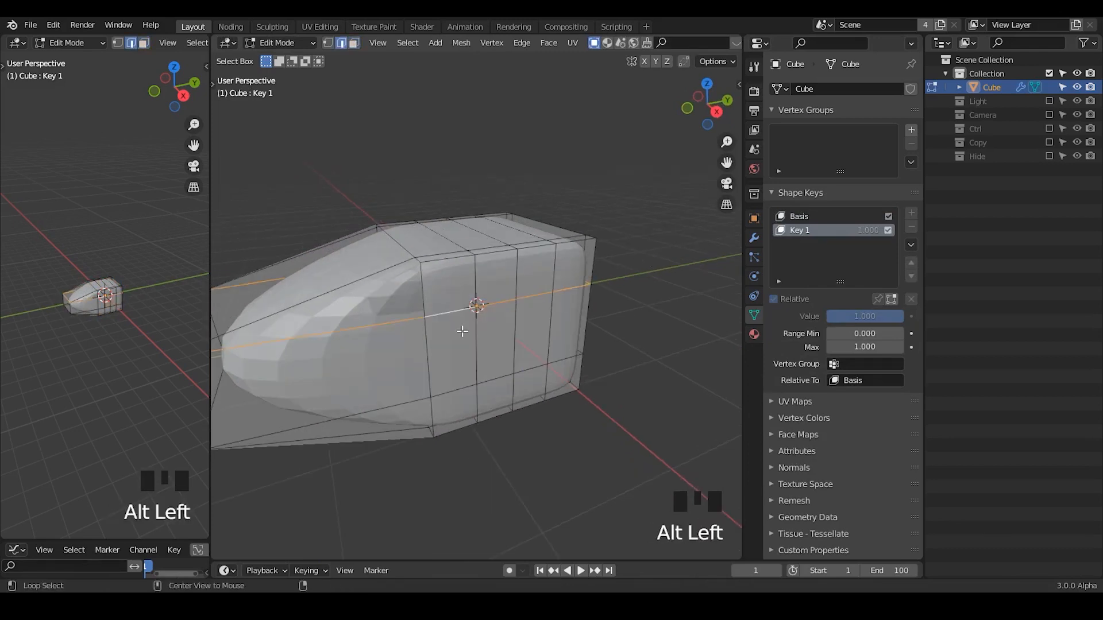
left_click(453, 389, "alt+shift")
key("s")
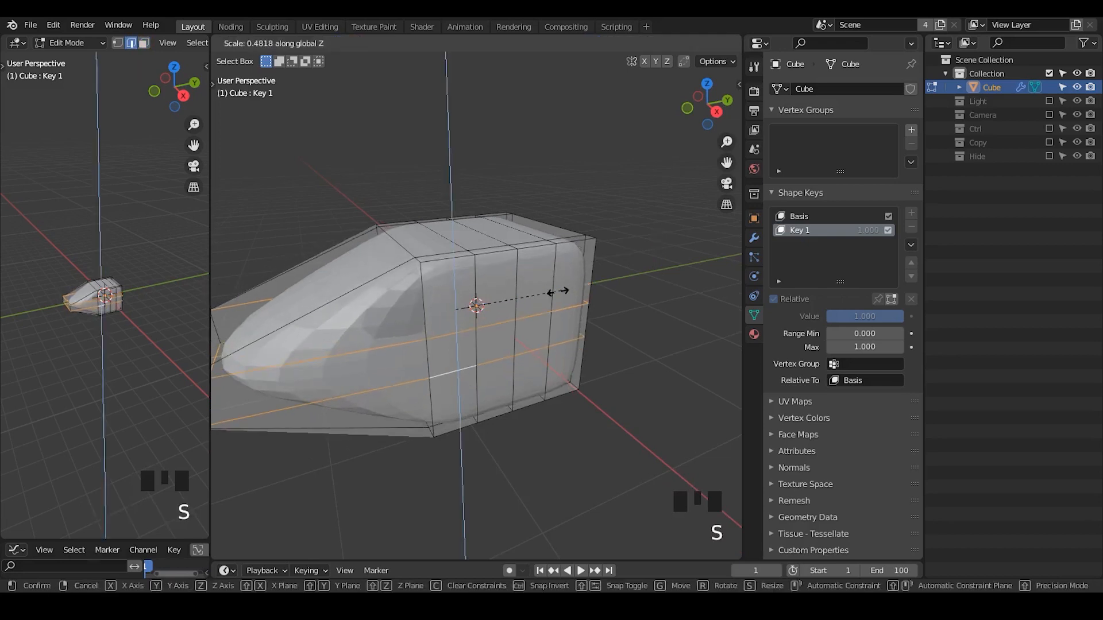
left_click(533, 308)
Inset the two central faces on the mesh's positive X side slightly.
left_click(517, 332)
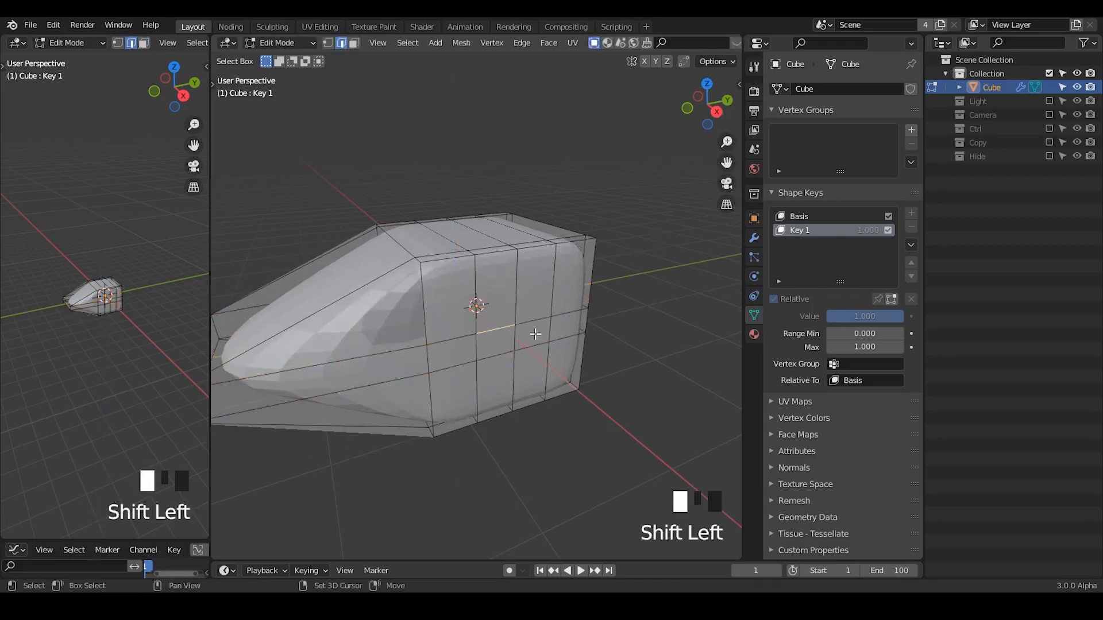
key("3")
left_click(500, 343)
left_click(532, 334, "shift")
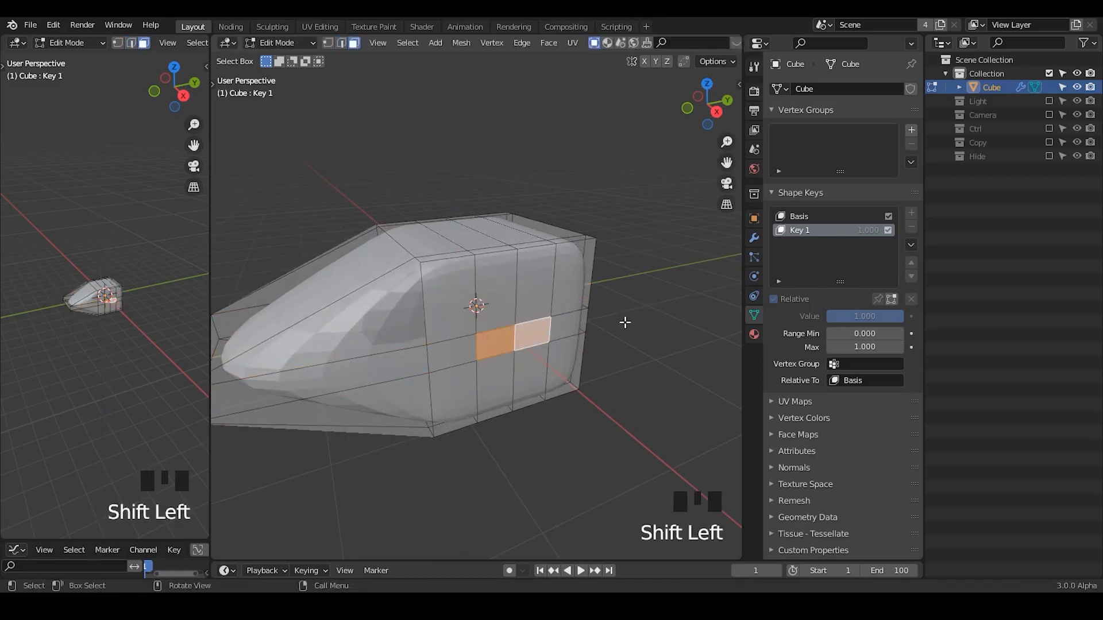
middle_click_drag(625, 323, 696, 291)
key("i")
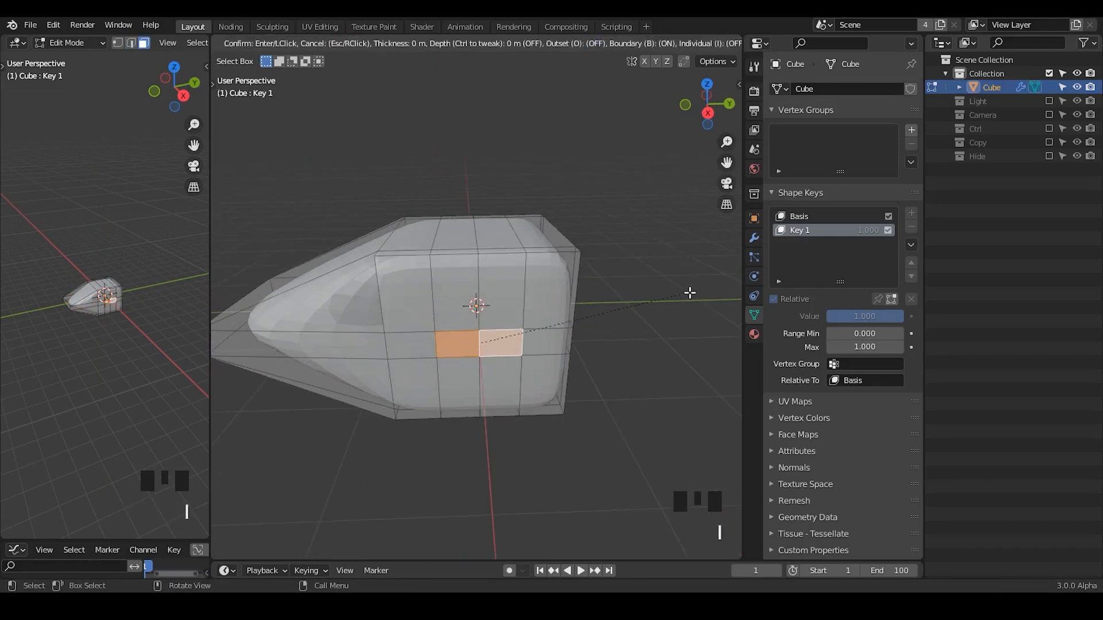
left_click(691, 294)
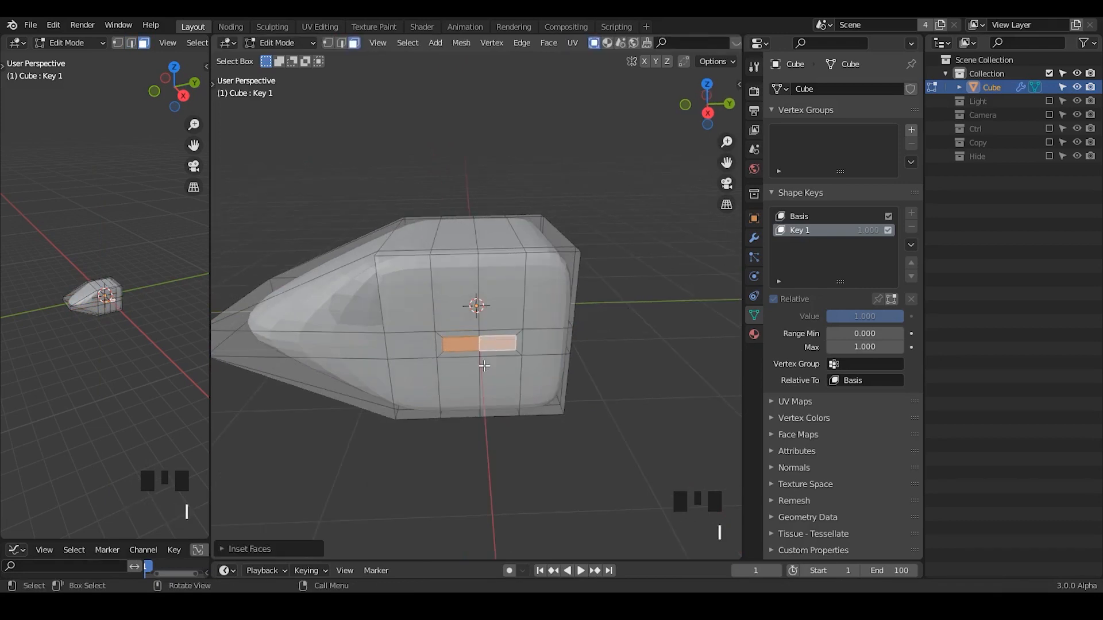
Move the two inset faces about 1.75 m outward along X to form a wing.
middle_click_drag(669, 320, 468, 333)
key("g")
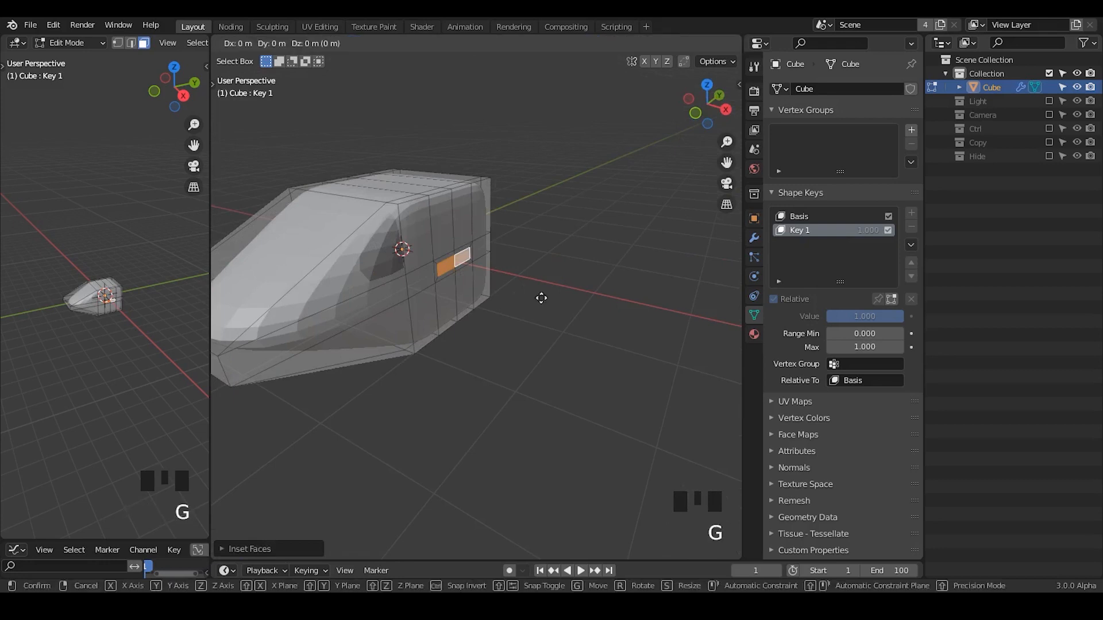
key("g")
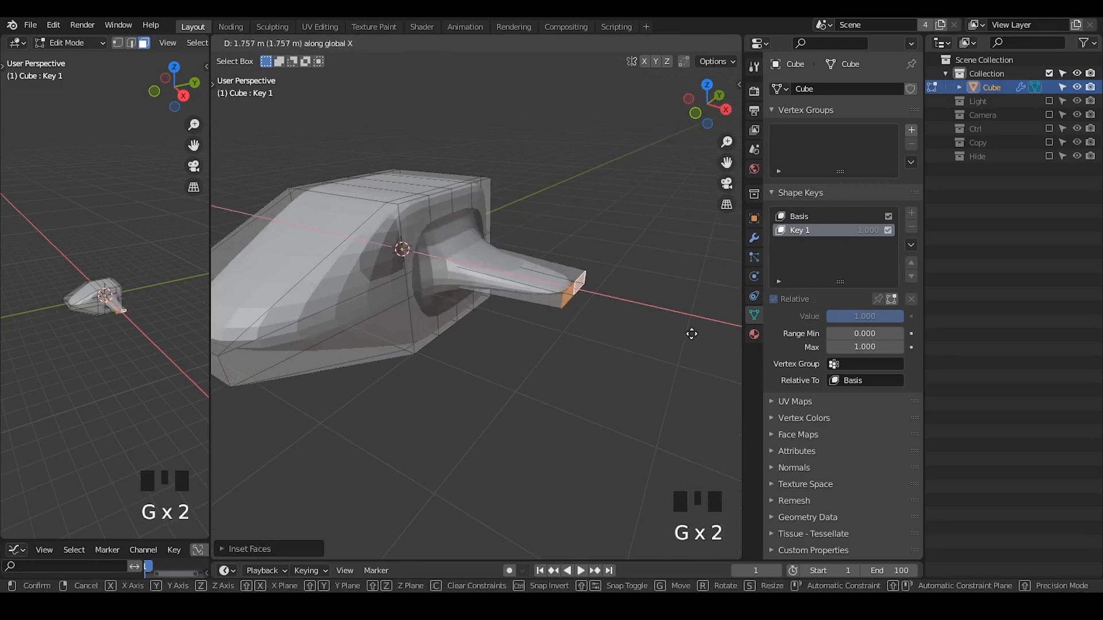
left_click(690, 328)
Scale the two horizontal edge loops, including the nose and wing tip, apart along Z.
middle_click_drag(630, 320, 413, 266)
left_click(414, 266, "alt+shift")
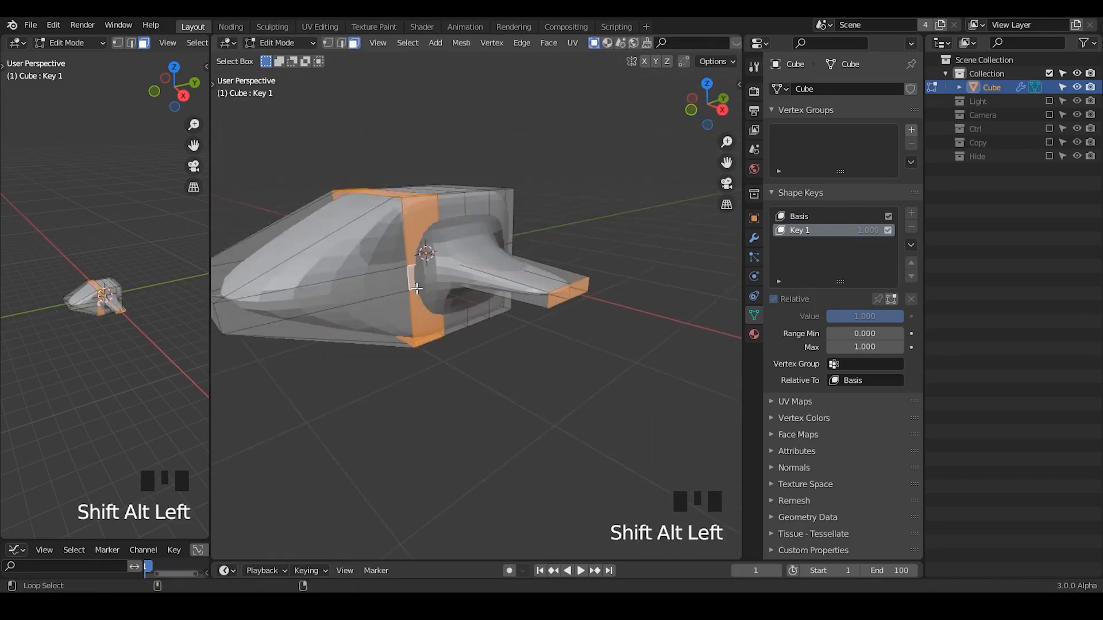
left_click(405, 273, "alt+shift")
key("2")
left_click(398, 294, "alt+shift")
left_click(398, 293, "alt+shift")
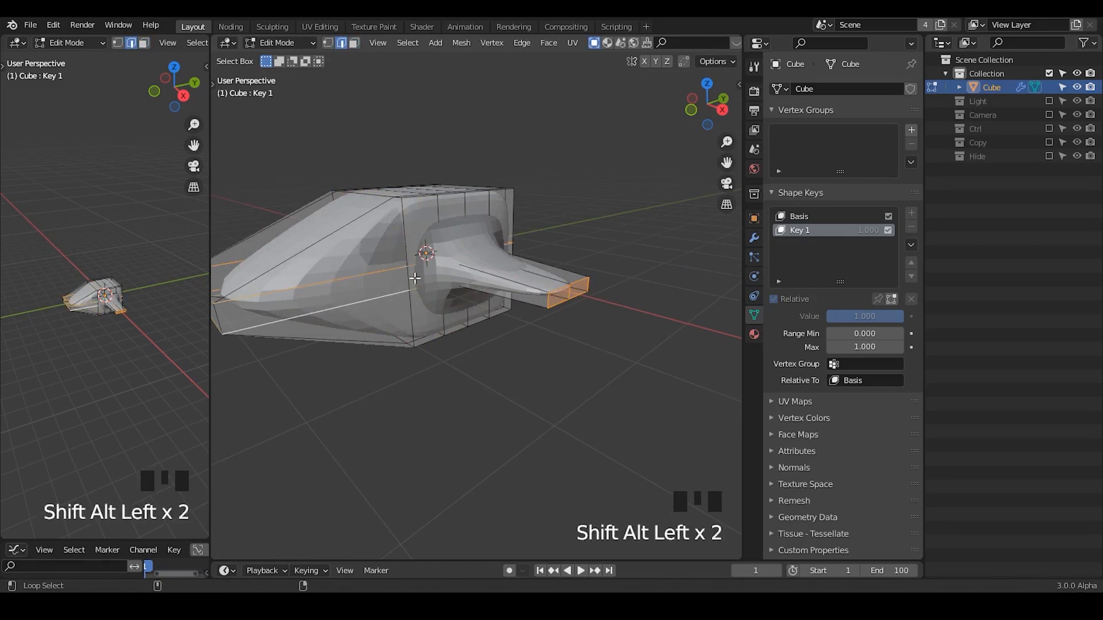
key("s")
key("z")
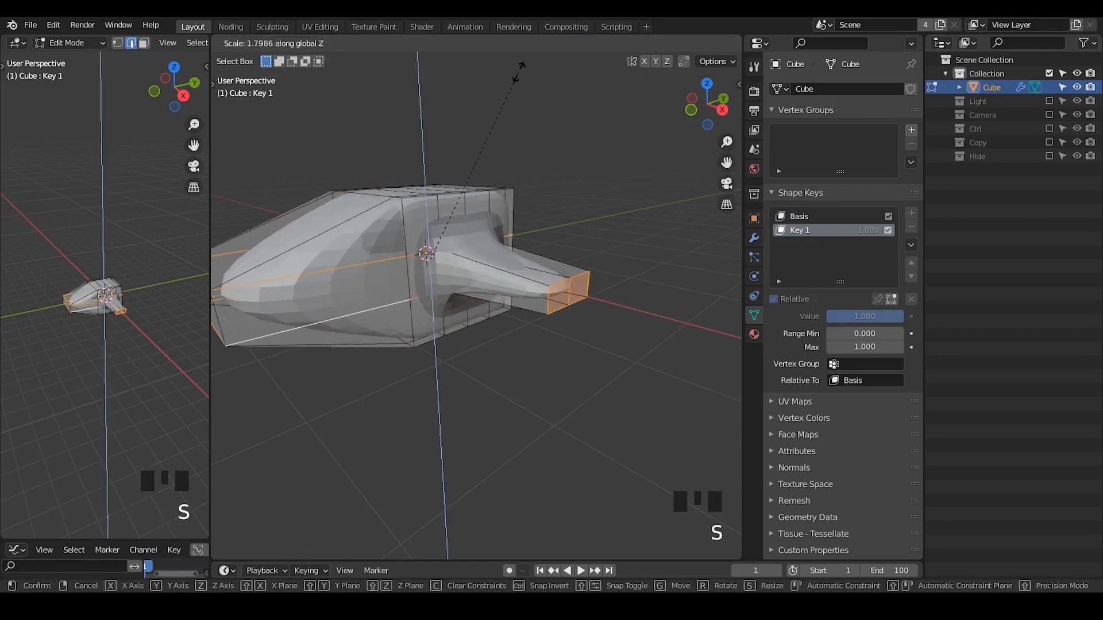
left_click(516, 459)
Set Key 1's value to 0.000 in Object Mode and return to Edit Mode.
key("Tab")
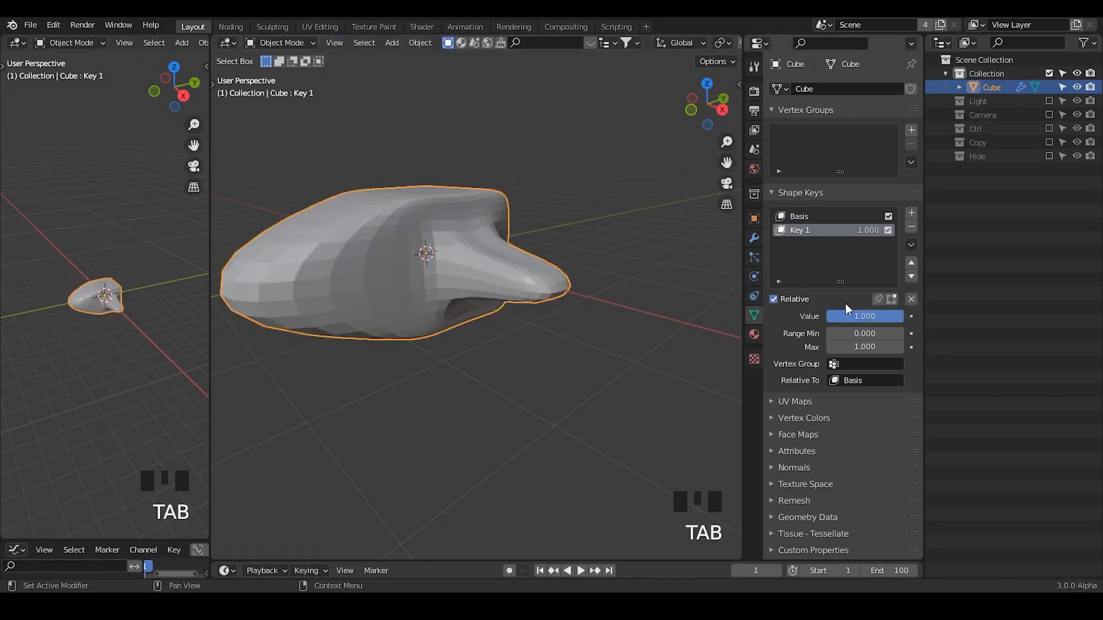
left_click_drag(877, 316, 796, 317)
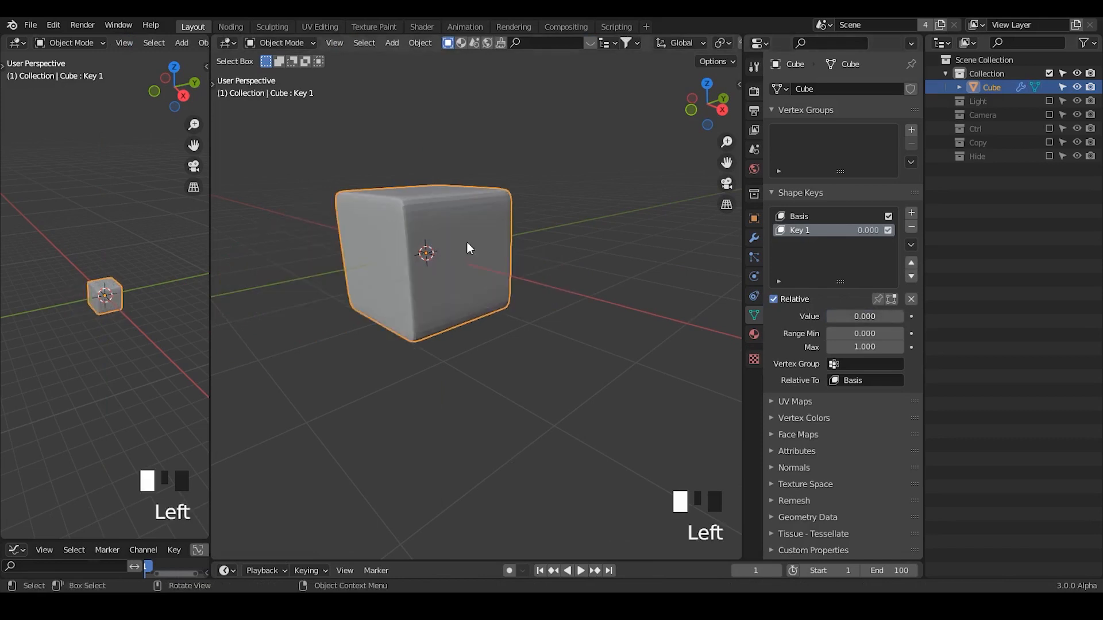
left_click_drag(865, 317, 807, 316)
key("Tab")
middle_click_drag(517, 261, 534, 247)
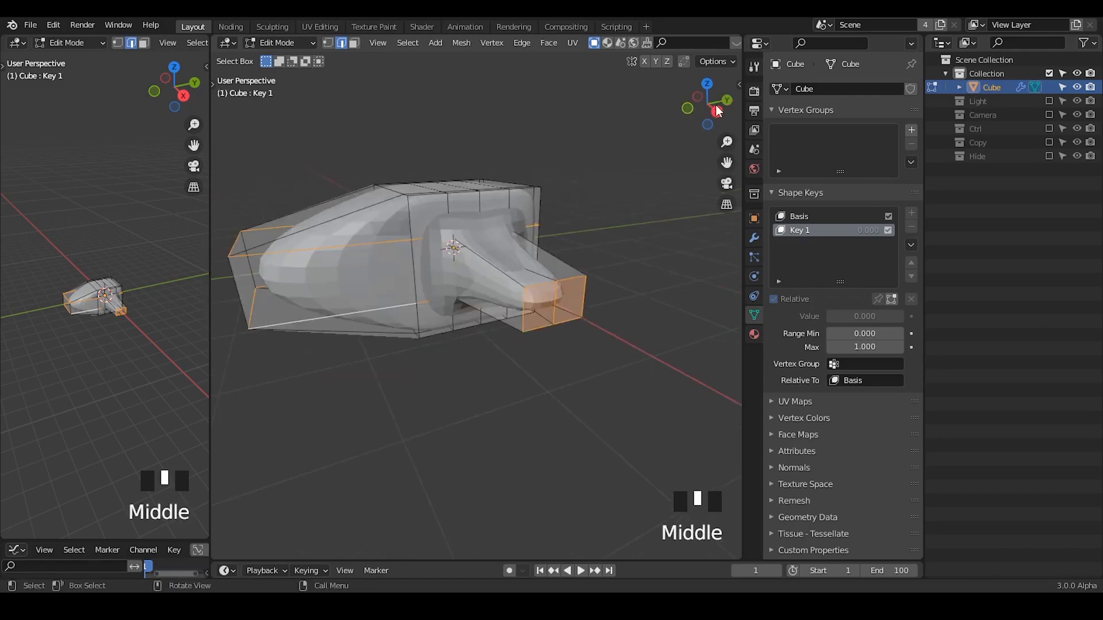
Turn off the Subdivision modifier's viewport display to expose the unsmoothed mesh.
left_click(754, 238)
left_click(855, 112)
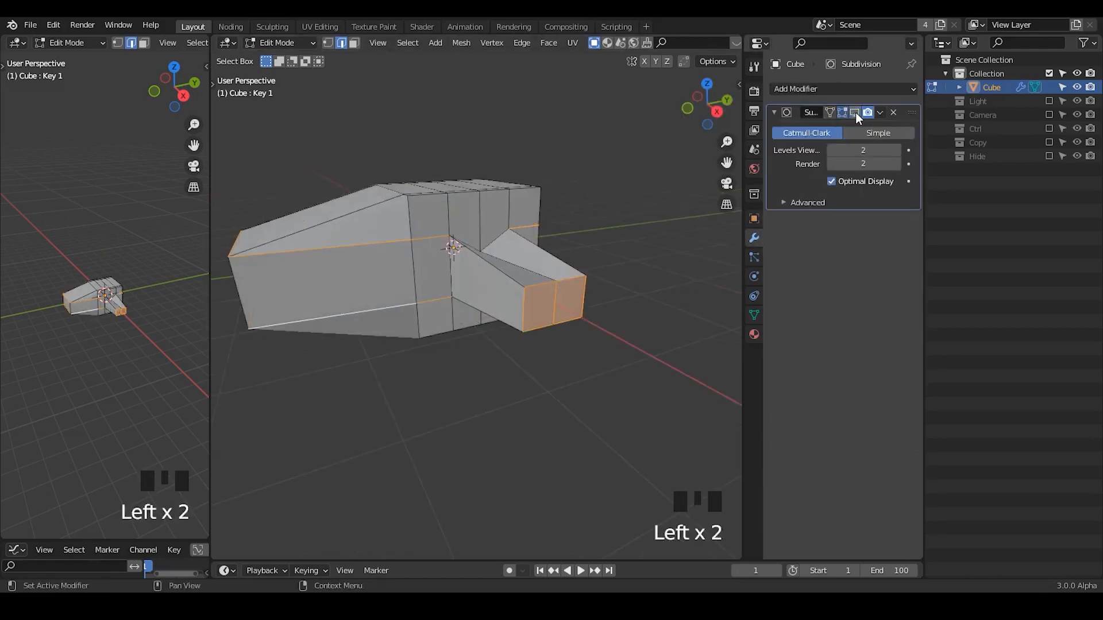
middle_click_drag(487, 293, 459, 290)
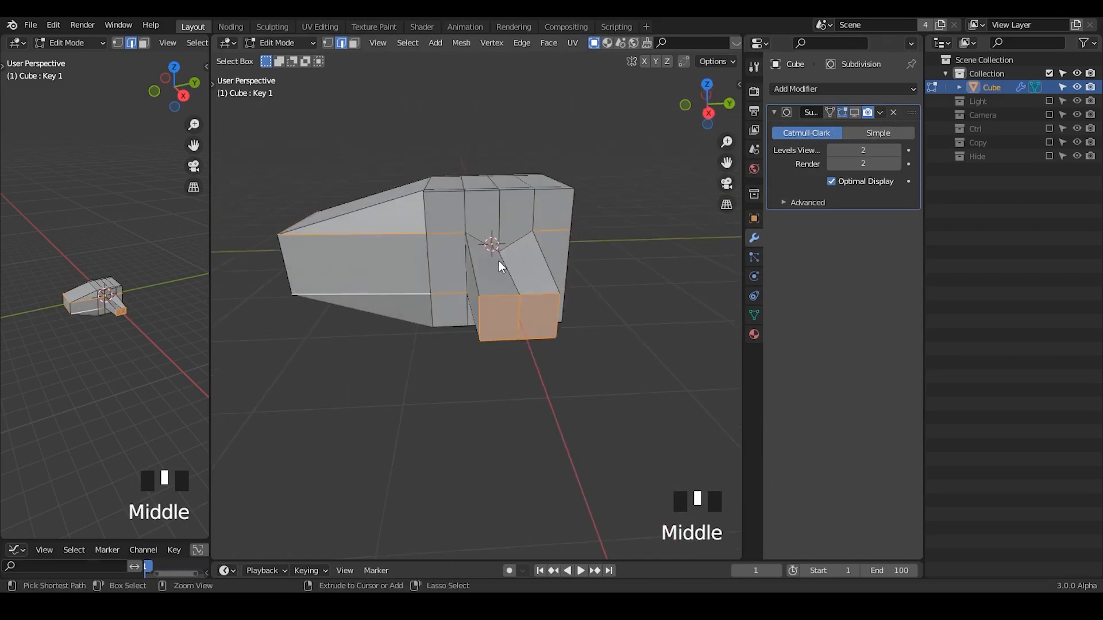
Undo the recent changes back to before the horizontal edge loops were scaled apart along Z.
key("ctrl+z")
key("ctrl+z")
key("ctrl+z")
key("ctrl+z")
key("ctrl+z")
key("ctrl+z")
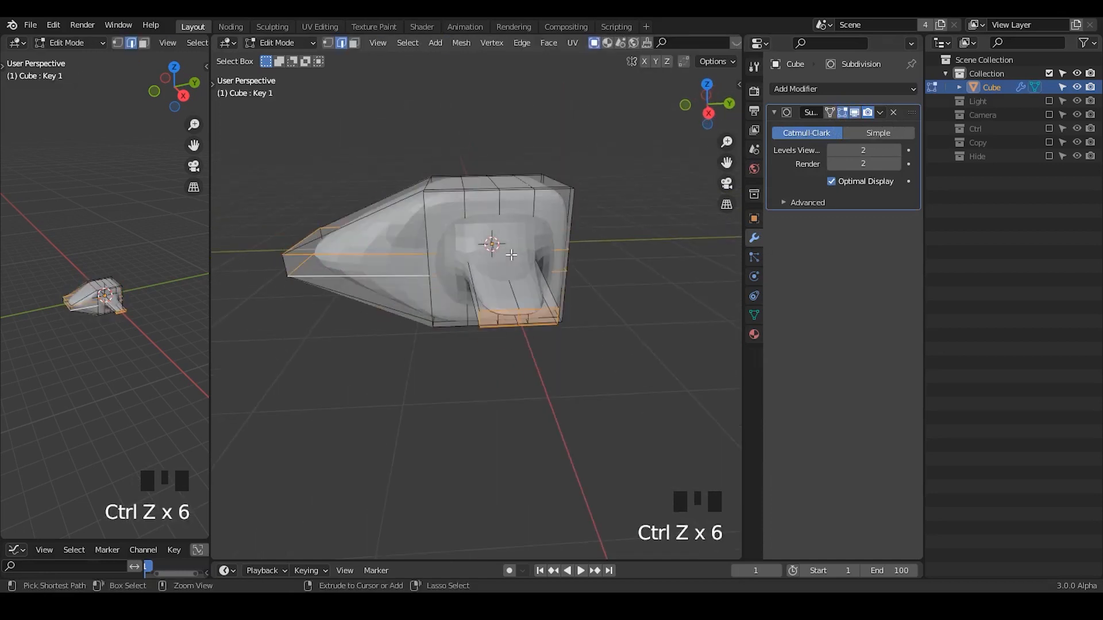
Turn off both the viewport and the render display of the Subdivision modifier.
middle_click_drag(511, 254, 523, 252)
left_click(856, 113)
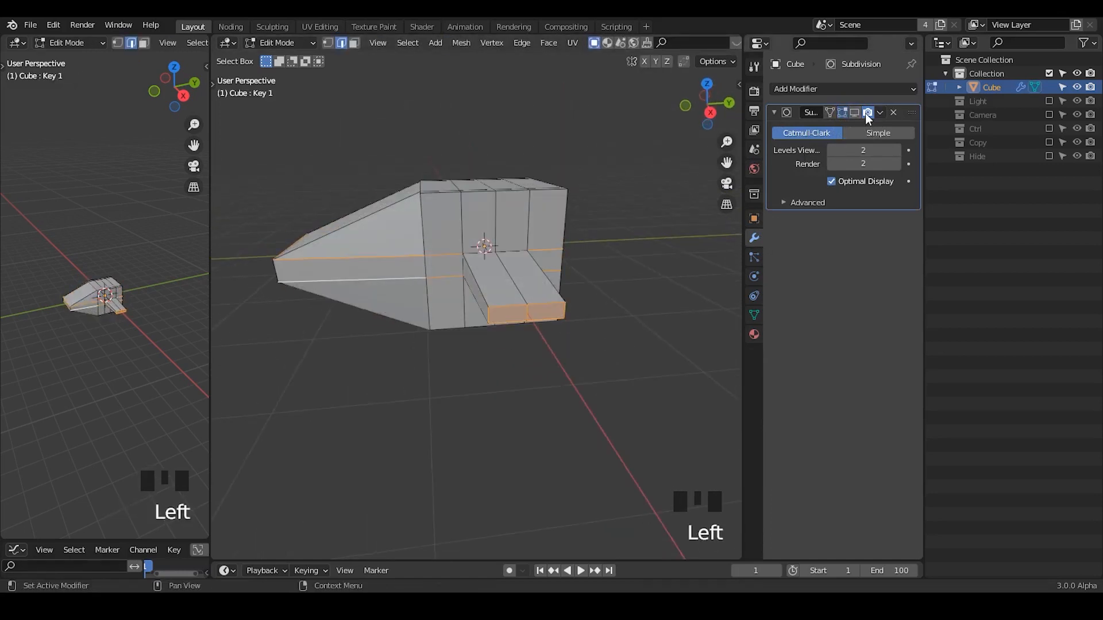
left_click(866, 113)
Select the edges around the wing's base and scale them along Z by a factor of about 2.67.
left_click(478, 251)
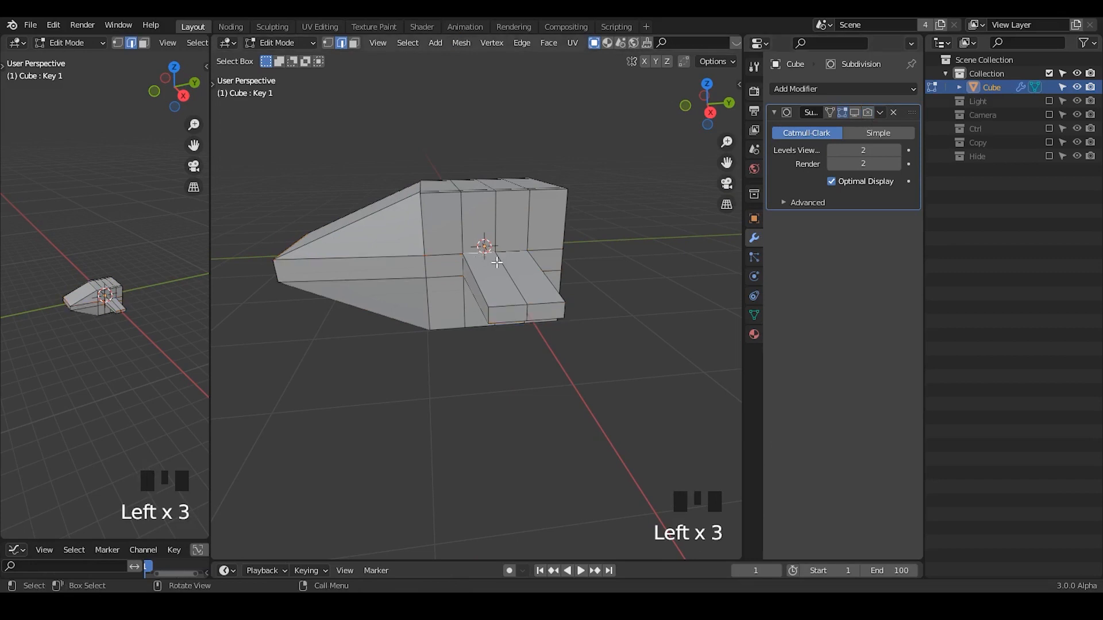
middle_click_drag(542, 273, 461, 279)
left_click(465, 293, "alt")
left_click(447, 272, "alt+shift")
left_click(492, 253, "alt+shift")
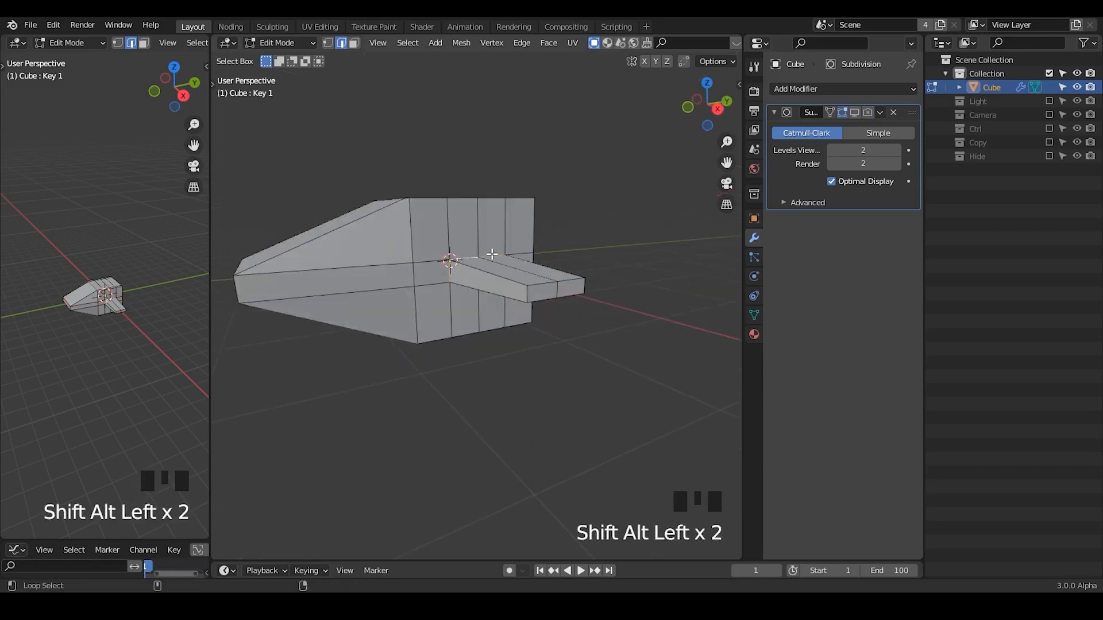
middle_click_drag(536, 293, 393, 279)
left_click(560, 278, "alt+shift")
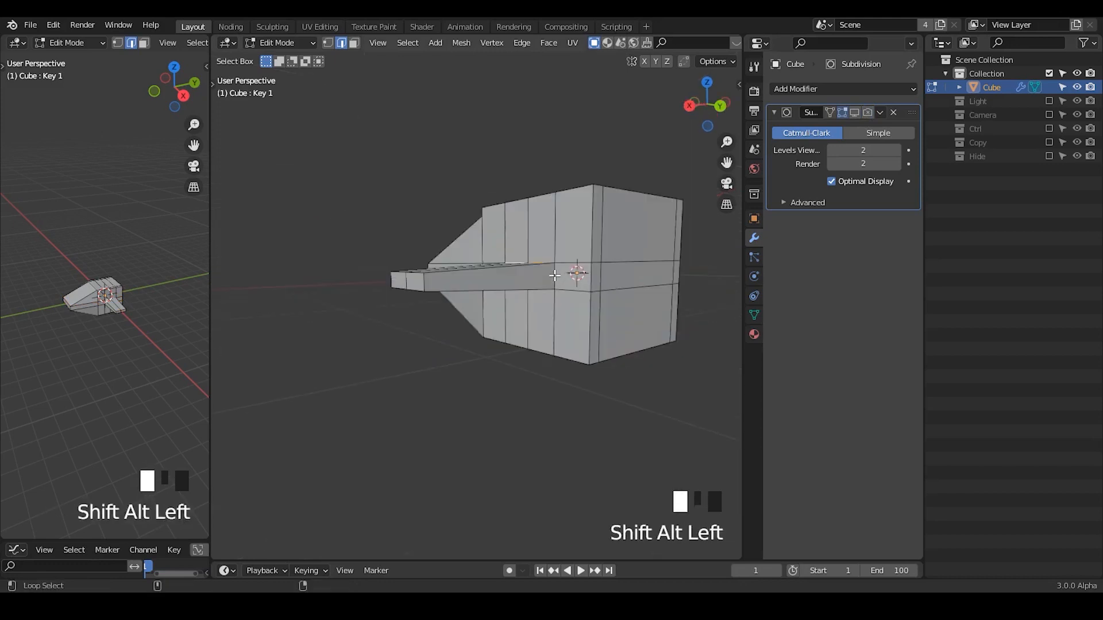
key("s")
key("z")
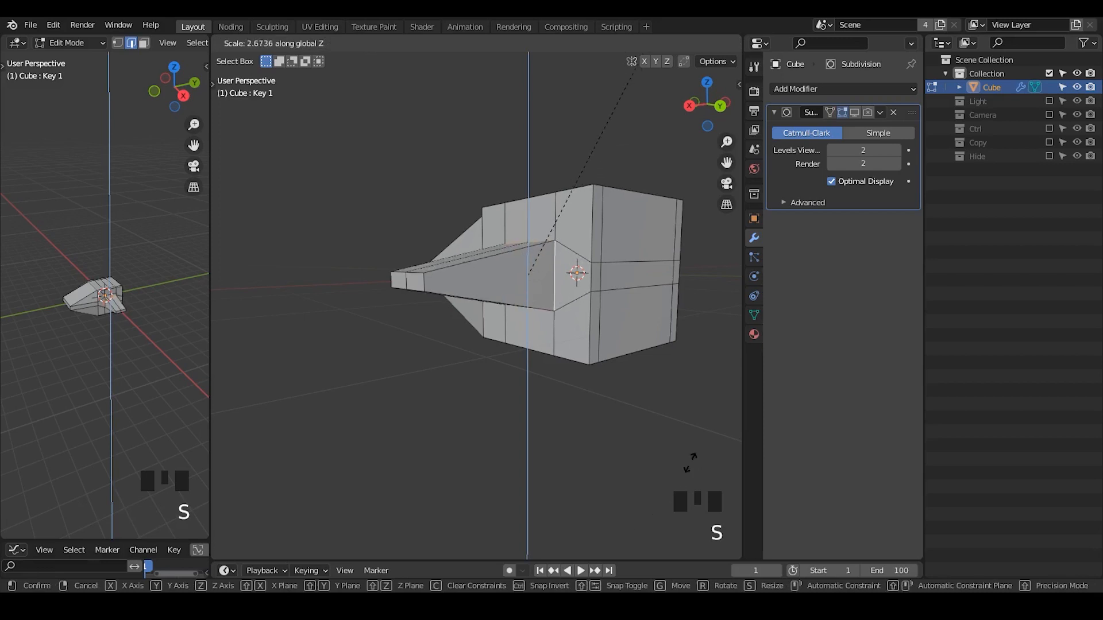
left_click(686, 466)
Inspect the reshaped mesh from several angles in Object Mode and return to Edit Mode.
middle_click_drag(494, 458, 561, 305)
key("Tab")
middle_click_drag(501, 341, 565, 401, "shift")
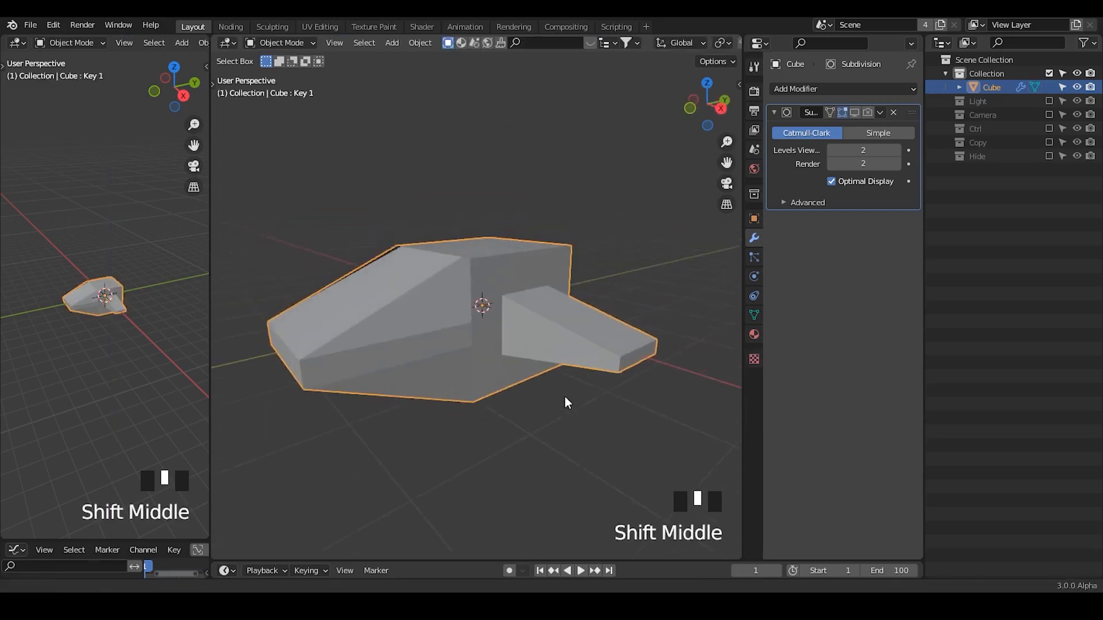
key("Tab")
key("Tab")
middle_click_drag(522, 312, 540, 366)
key("Tab")
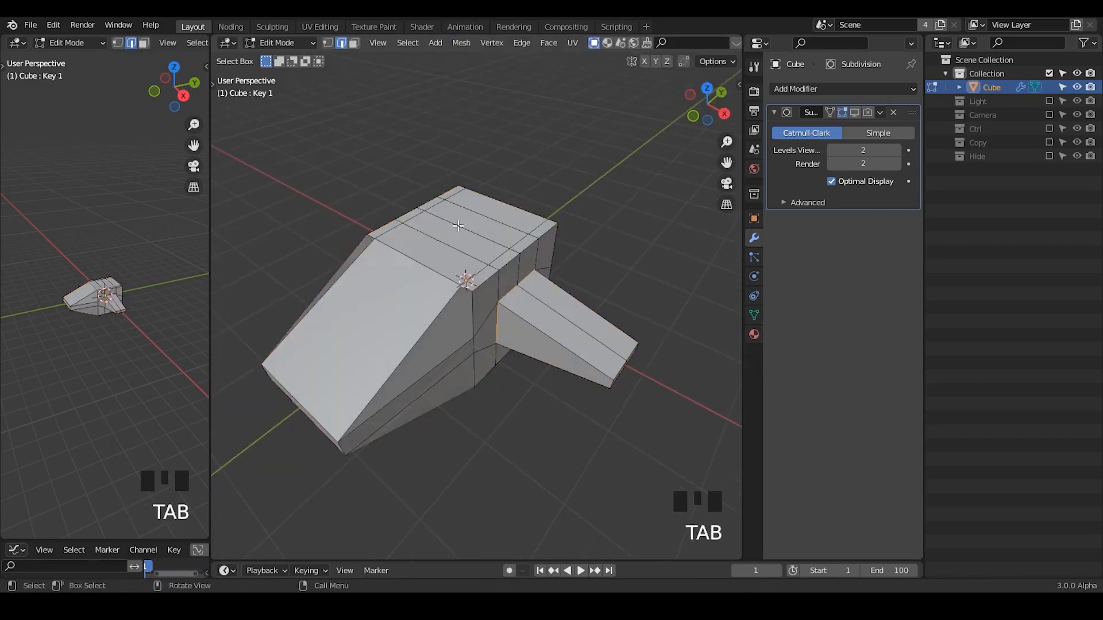
Add a centred lengthwise loop cut over the top and nose and bevel it into a wide central strip.
key("ctrl+r")
left_click(456, 227)
left_click(451, 228)
key("ctrl+b")
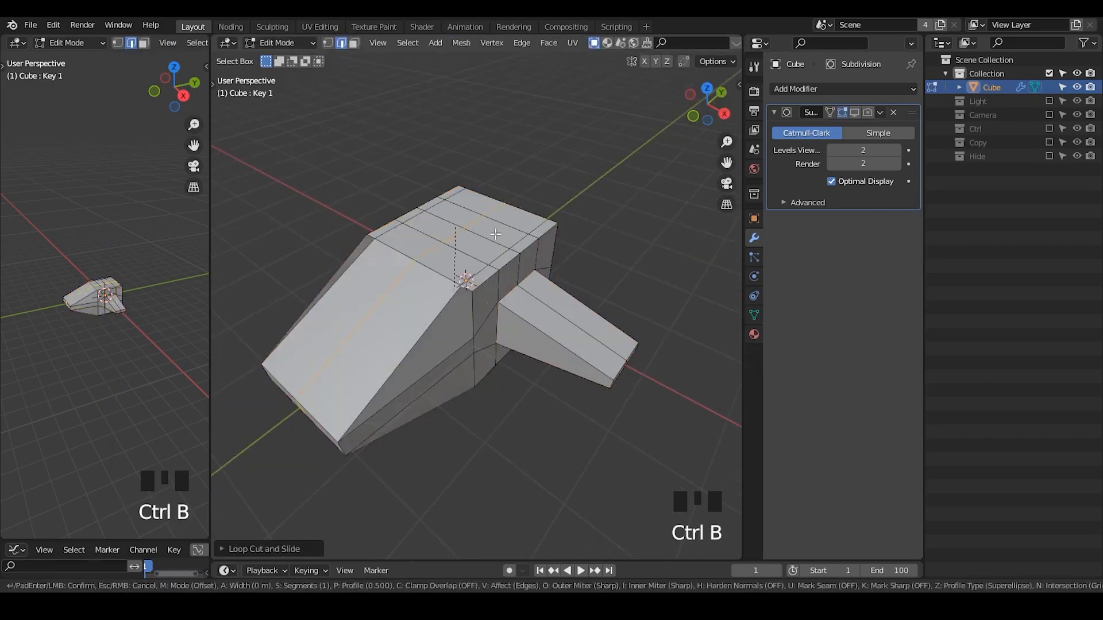
left_click(488, 230)
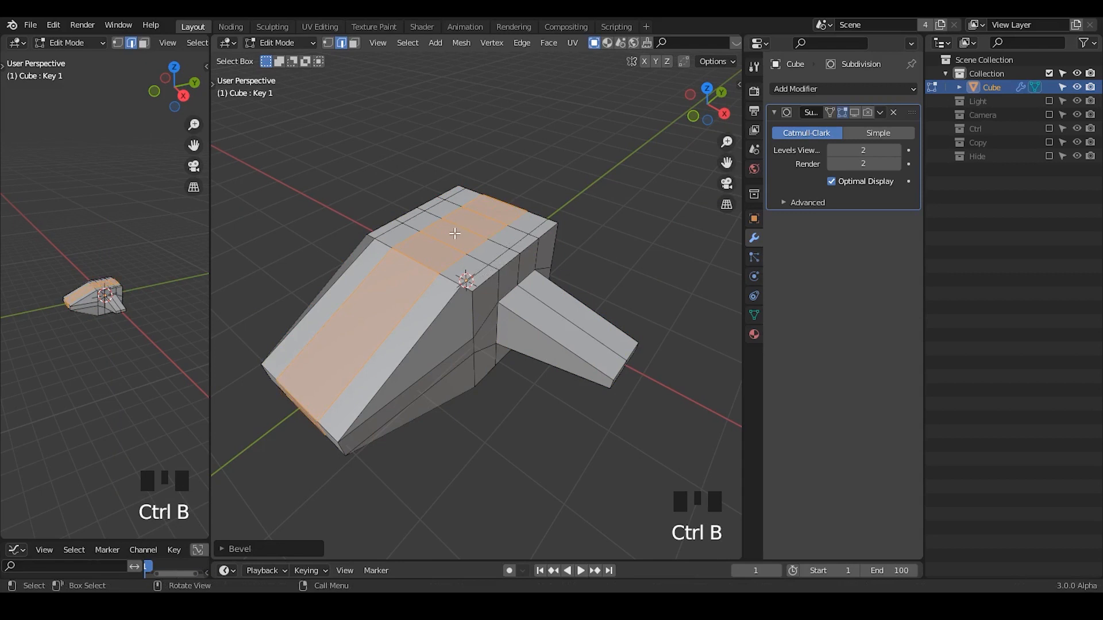
Select the two central faces on top of the body and raise them slightly along Z.
key("3")
left_click(451, 232)
left_click(474, 229, "shift")
middle_click_drag(474, 228, 528, 275)
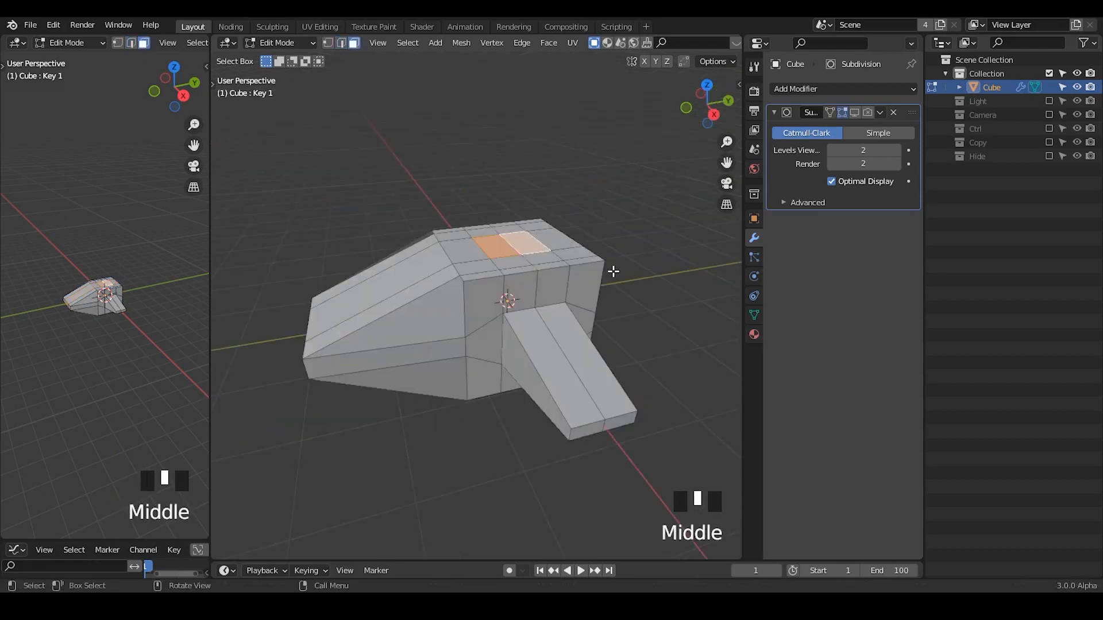
key("g")
key("z")
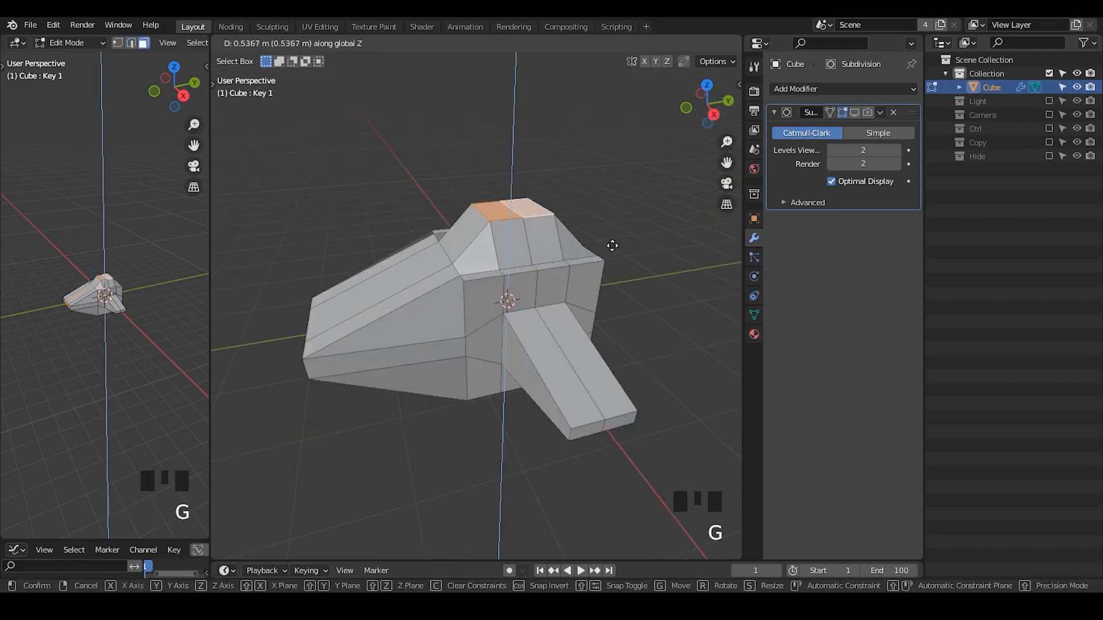
left_click(565, 237)
Raise only the rear one of the two central top faces about 0.6 m along Z as a fin.
key("g")
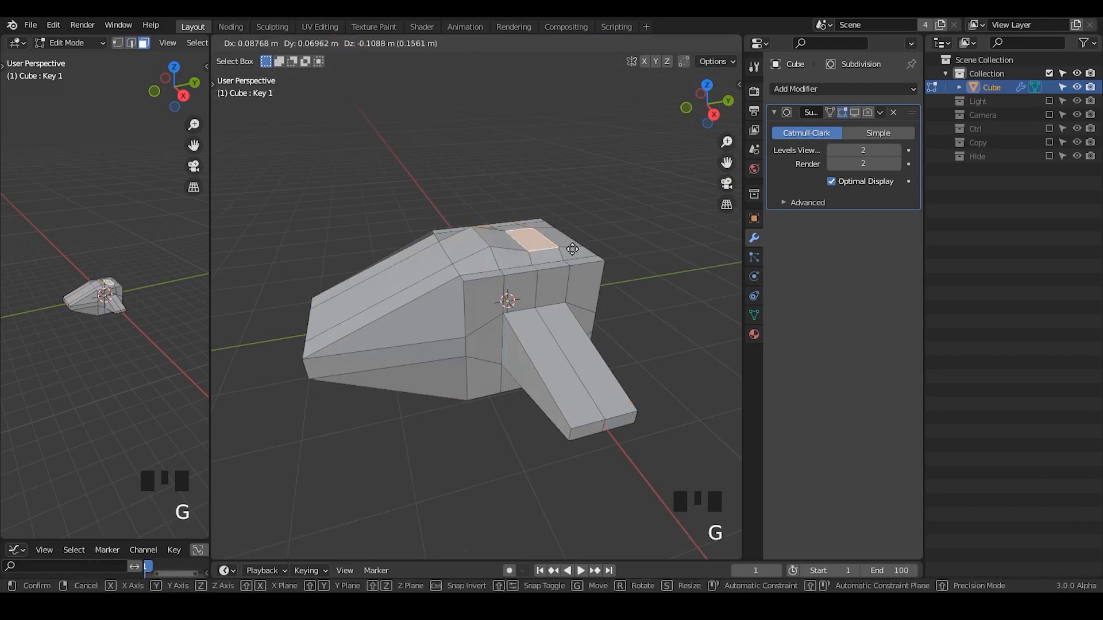
key("z")
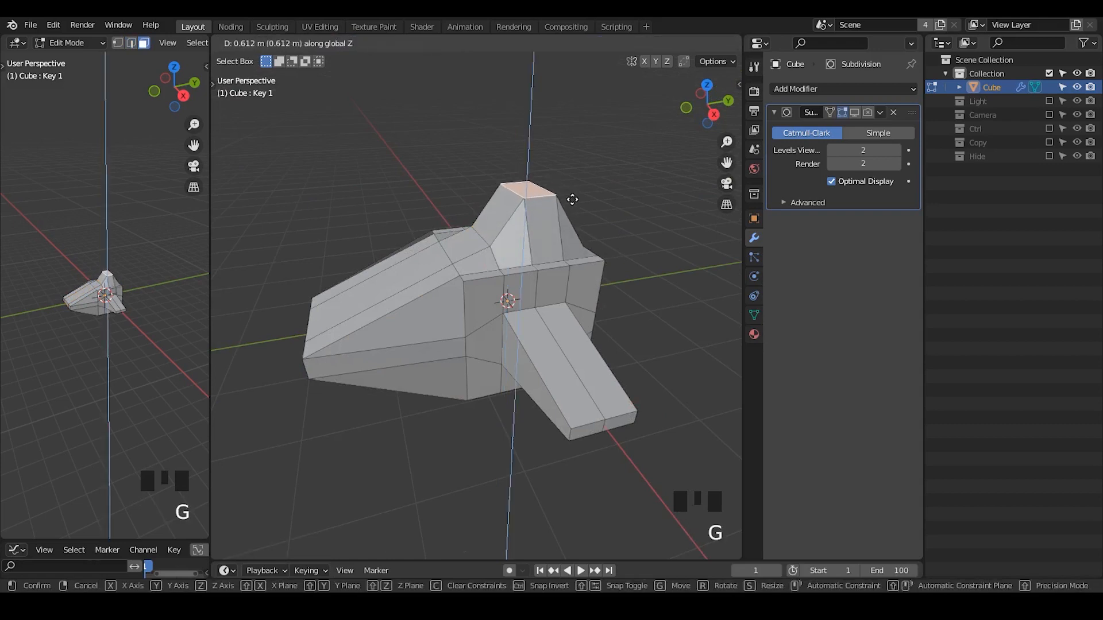
left_click(575, 202)
Scale the two lengthwise edge loops bordering the central strip and fin along X to about half their spacing.
middle_click_drag(456, 307, 368, 320)
key("2")
left_click(368, 320, "alt+shift")
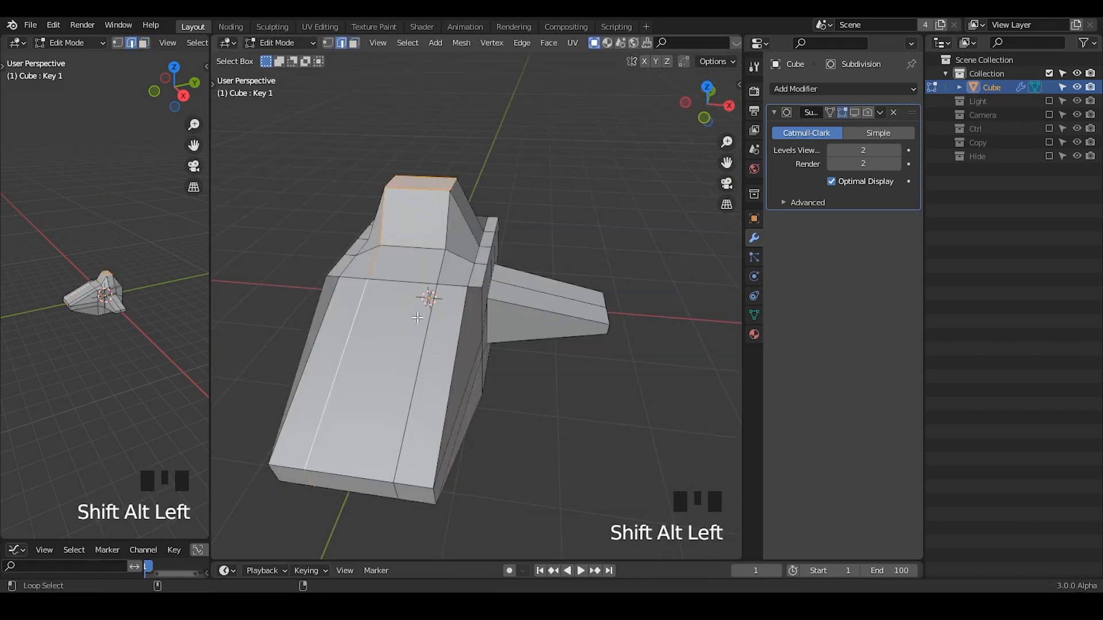
left_click(424, 317, "alt+shift")
key("s")
key("x")
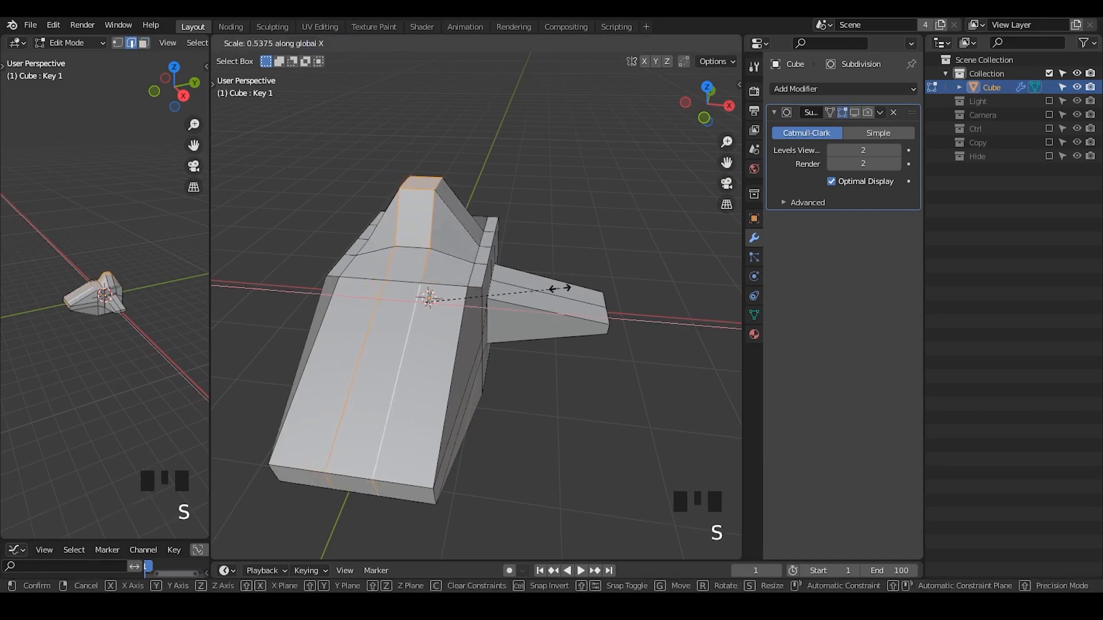
left_click(548, 287)
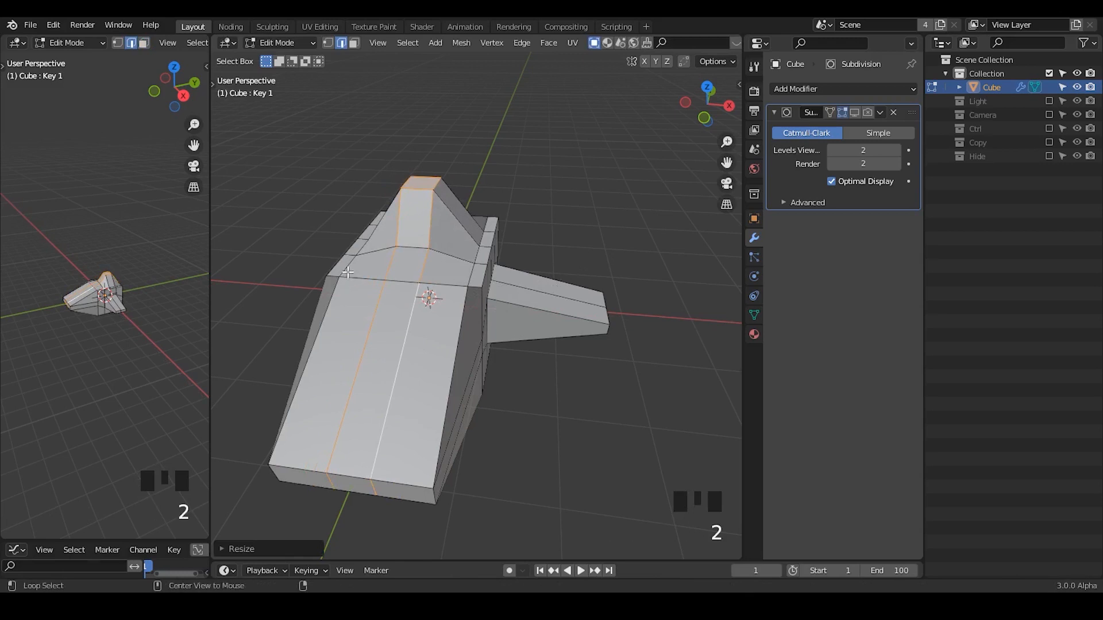
Add the body's outer lengthwise edge loops to the selection and scale all four loops inward along X to narrow the nose.
left_click(347, 273, "alt+shift")
left_click(467, 279, "alt+shift")
key("s")
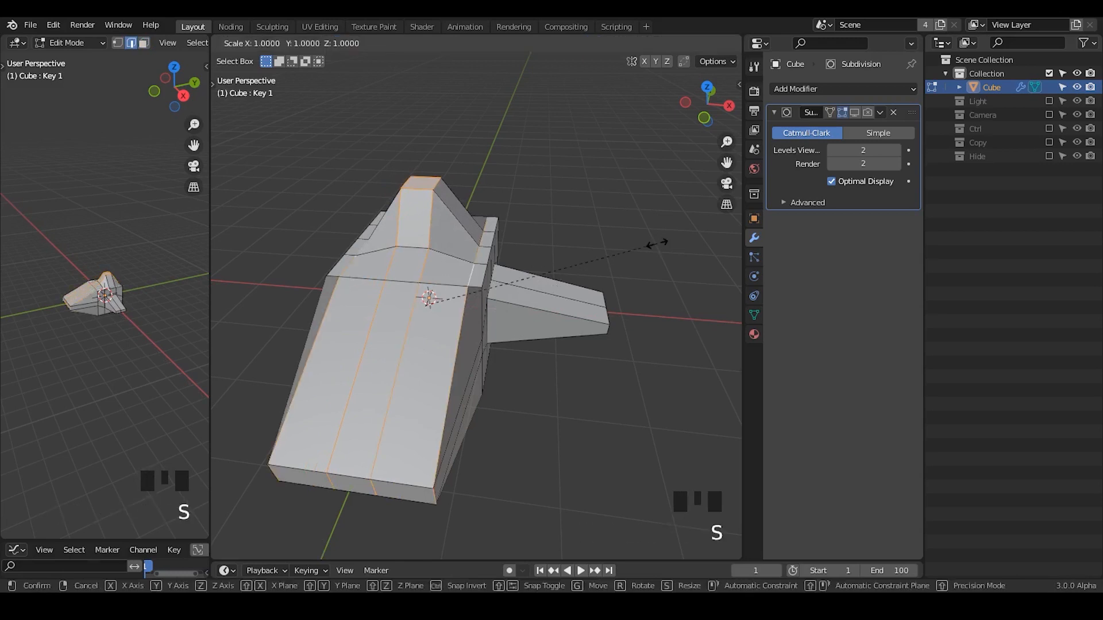
key("x")
left_click(500, 304)
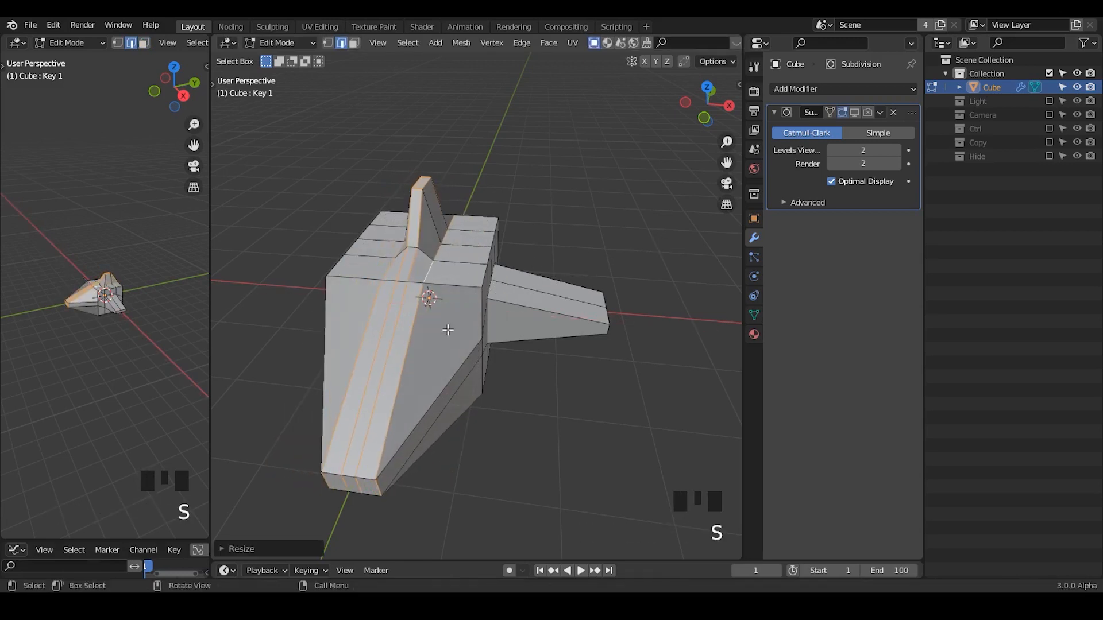
middle_click_drag(499, 304, 428, 295)
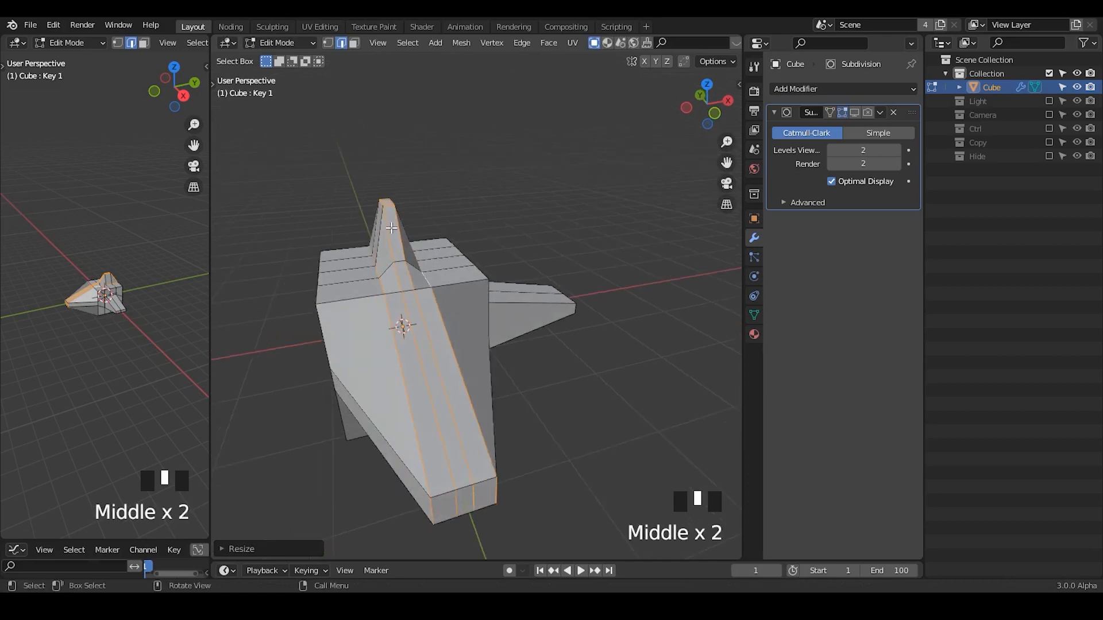
left_click(397, 228, "alt+shift")
left_click(400, 229, "alt+shift")
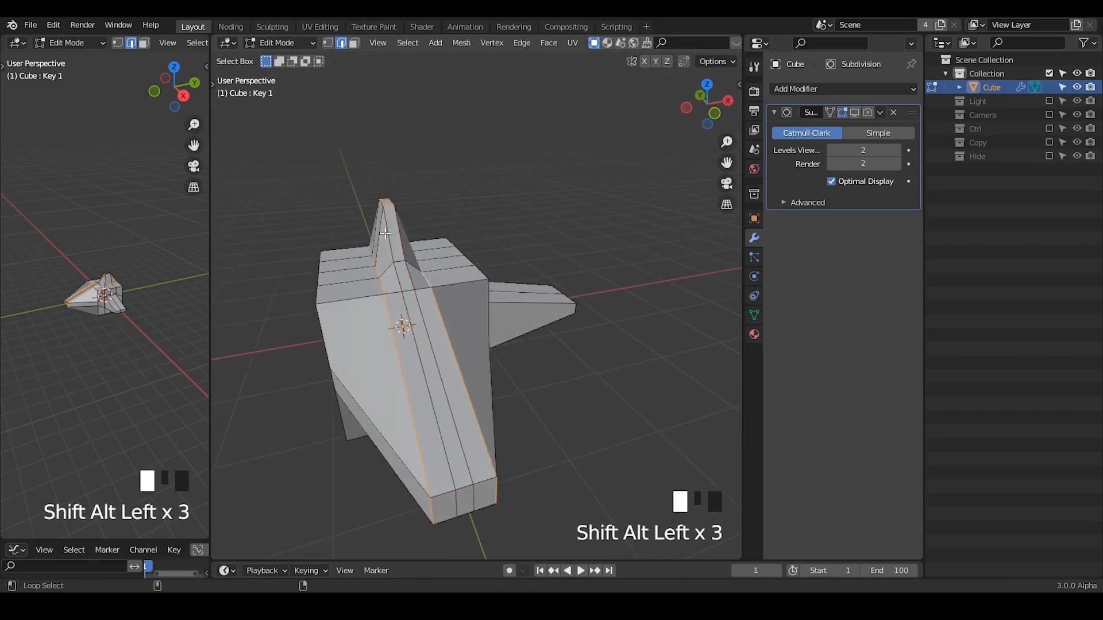
left_click(386, 233, "alt+shift")
middle_click_drag(386, 233, 402, 241)
key("s")
key("x")
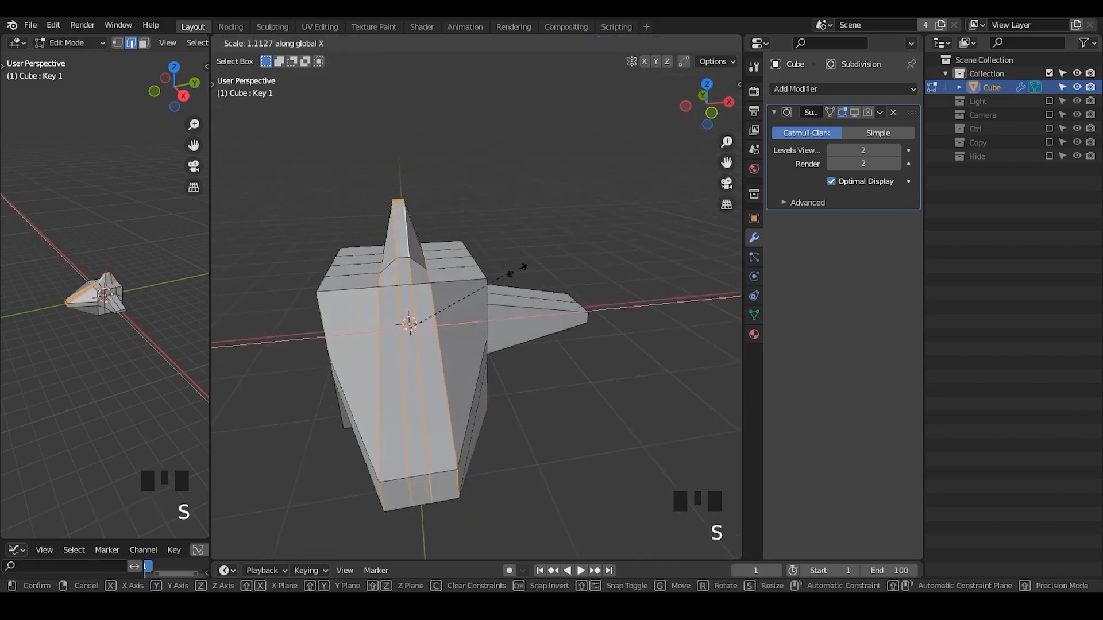
right_click(525, 269)
Deselect the outer lengthwise loops and scale the two inner loops bordering the fin apart along X.
left_click(363, 318, "ctrl")
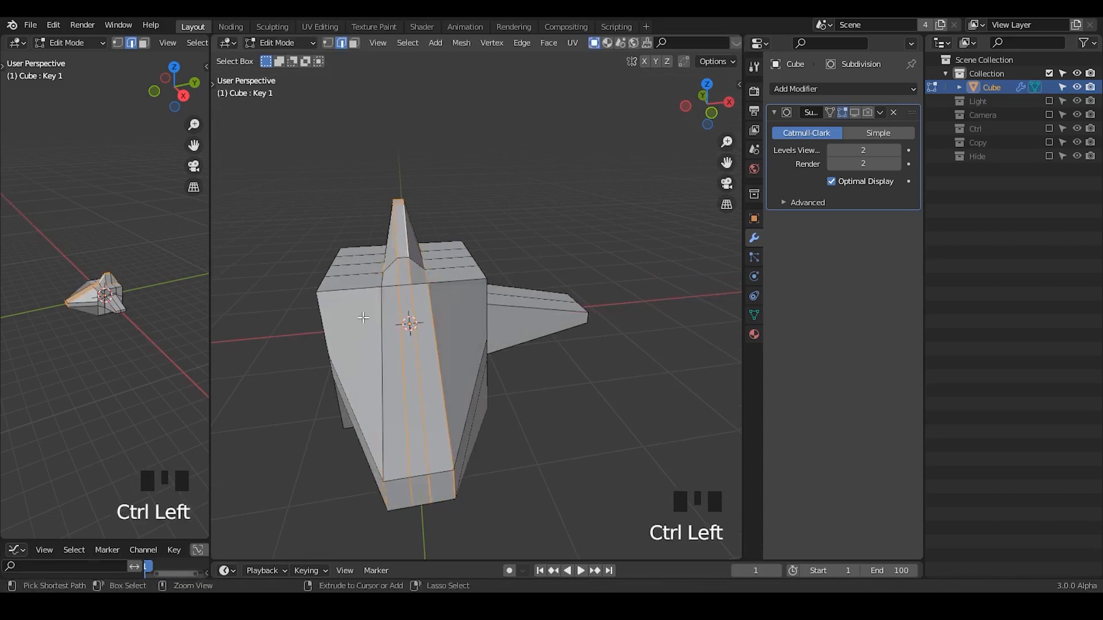
left_click(380, 295, "alt+shift")
left_click(379, 294, "alt+shift")
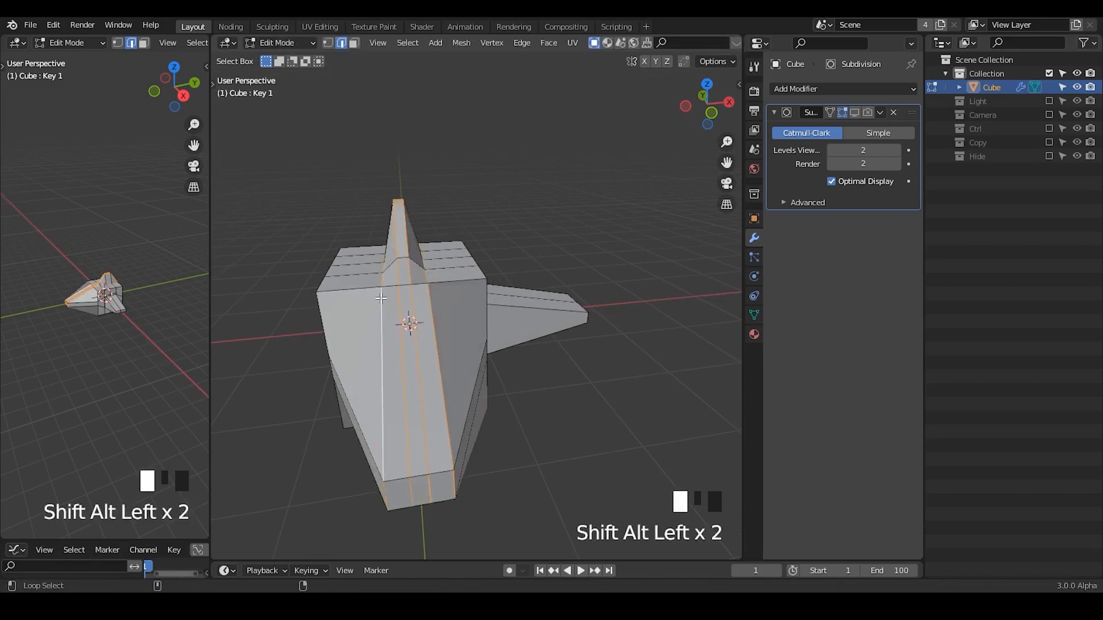
key("s")
key("x")
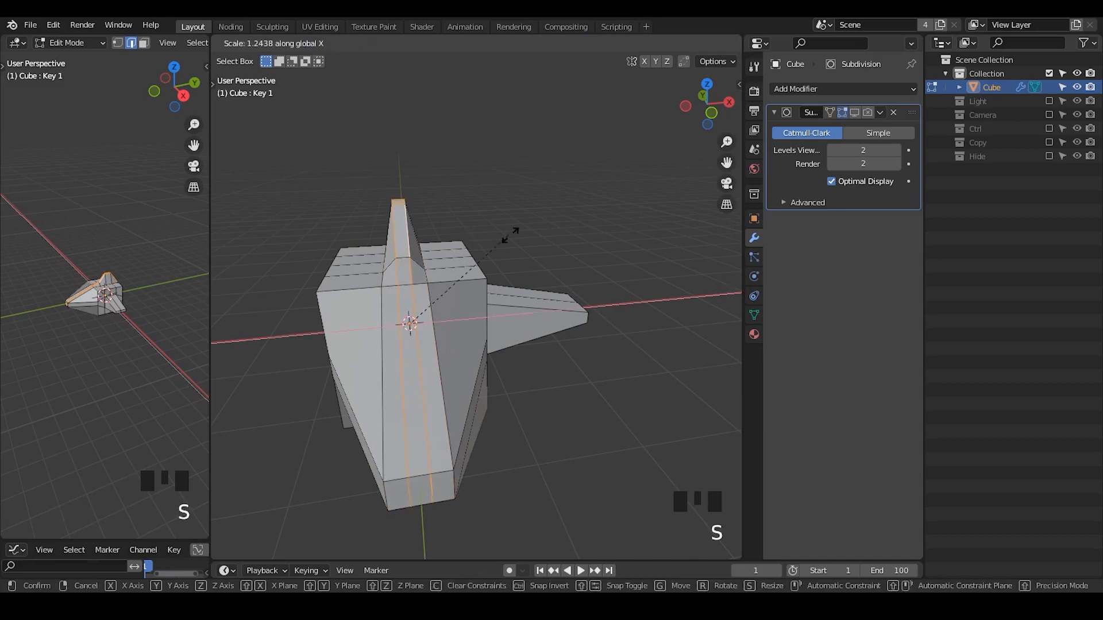
left_click(643, 232)
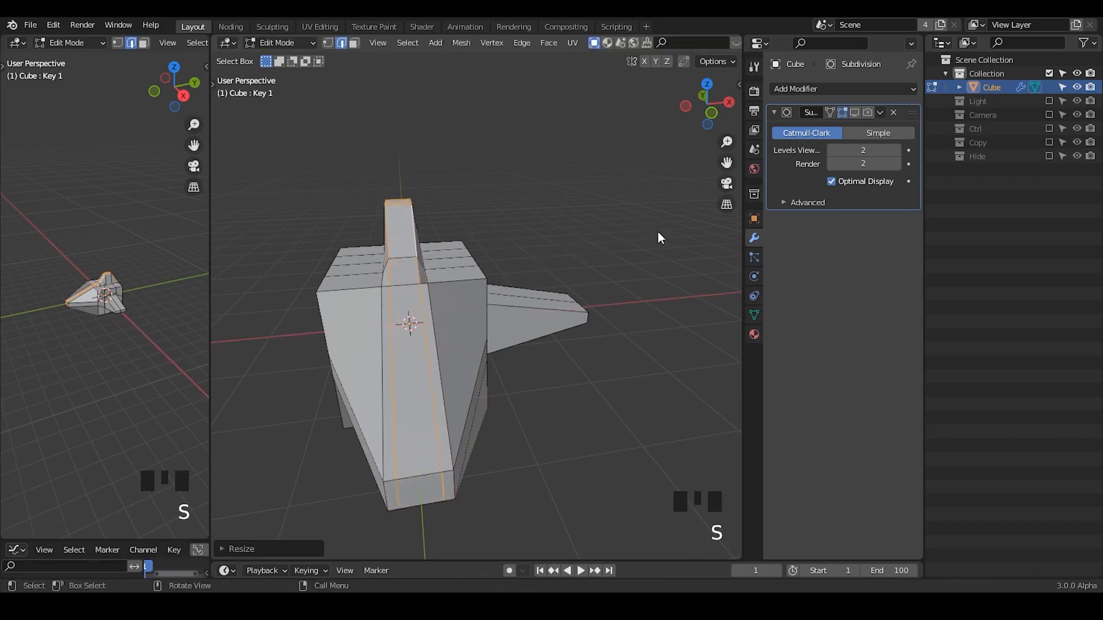
Select the fin's top edges with X-ray on and move them about 0.35 m rearward along Y.
key("Tab")
middle_click_drag(612, 382, 433, 360)
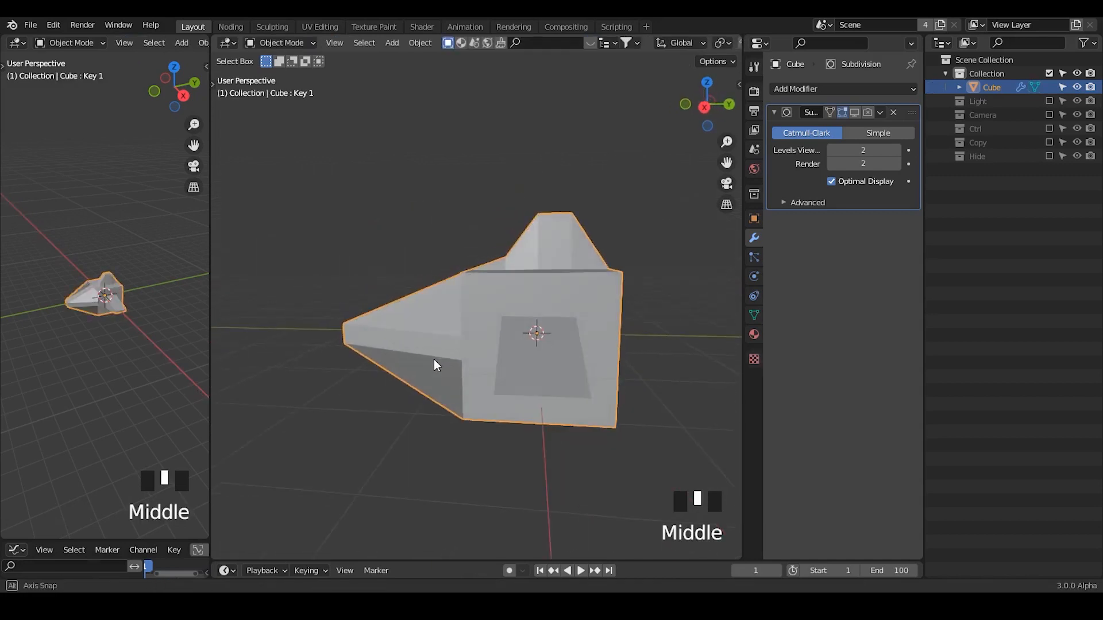
key("Tab")
middle_click_drag(620, 381, 570, 361, "shift")
left_click_drag(504, 174, 449, 215)
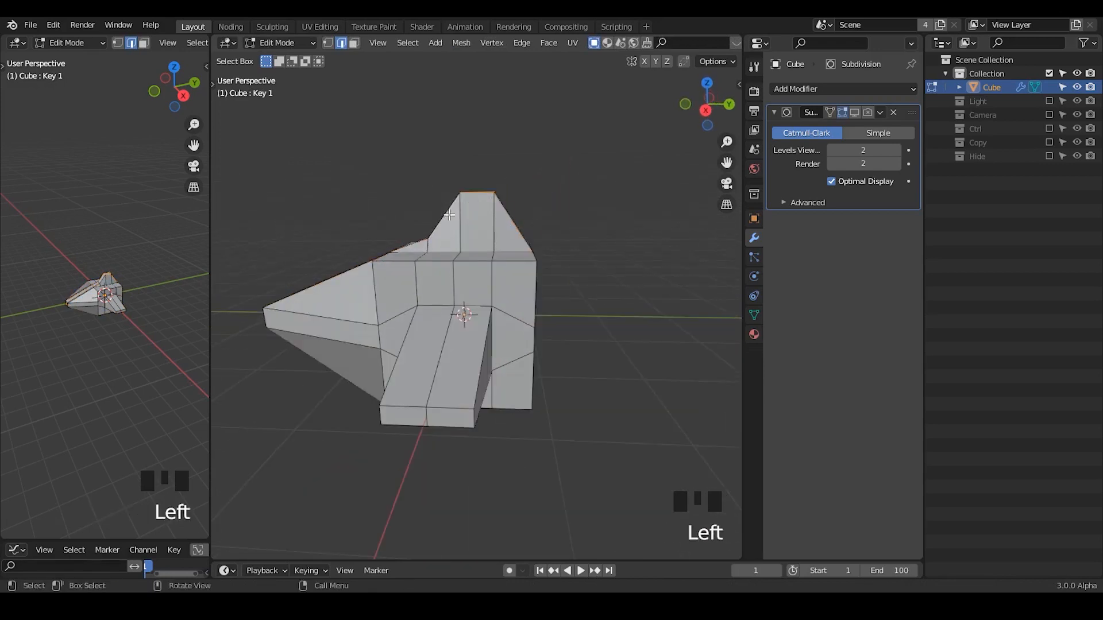
key("alt+z")
left_click_drag(511, 169, 440, 221)
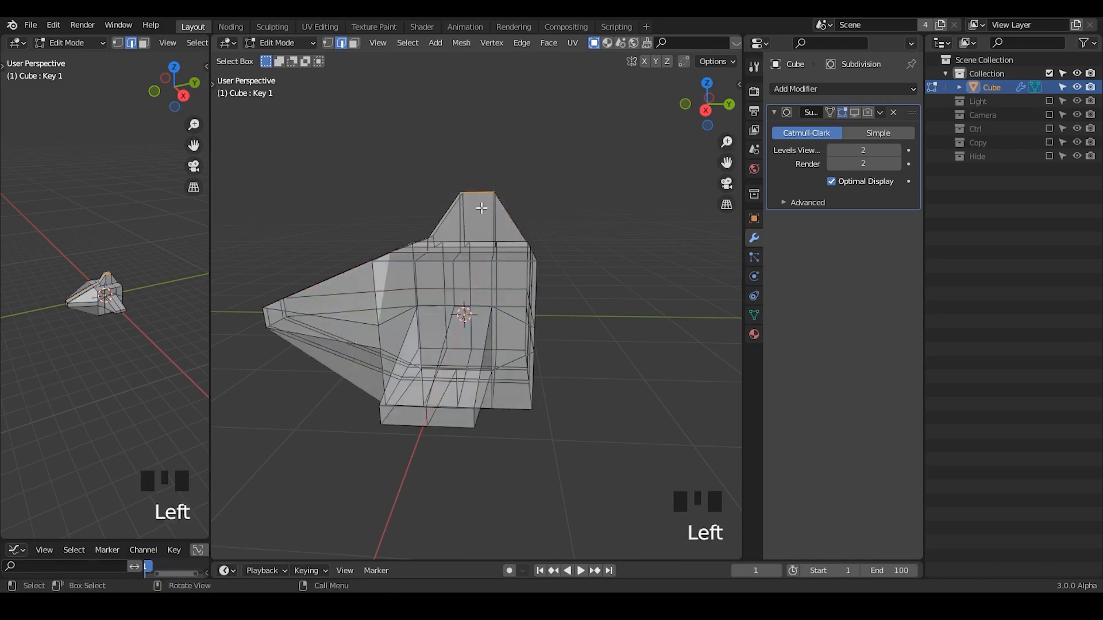
key("g")
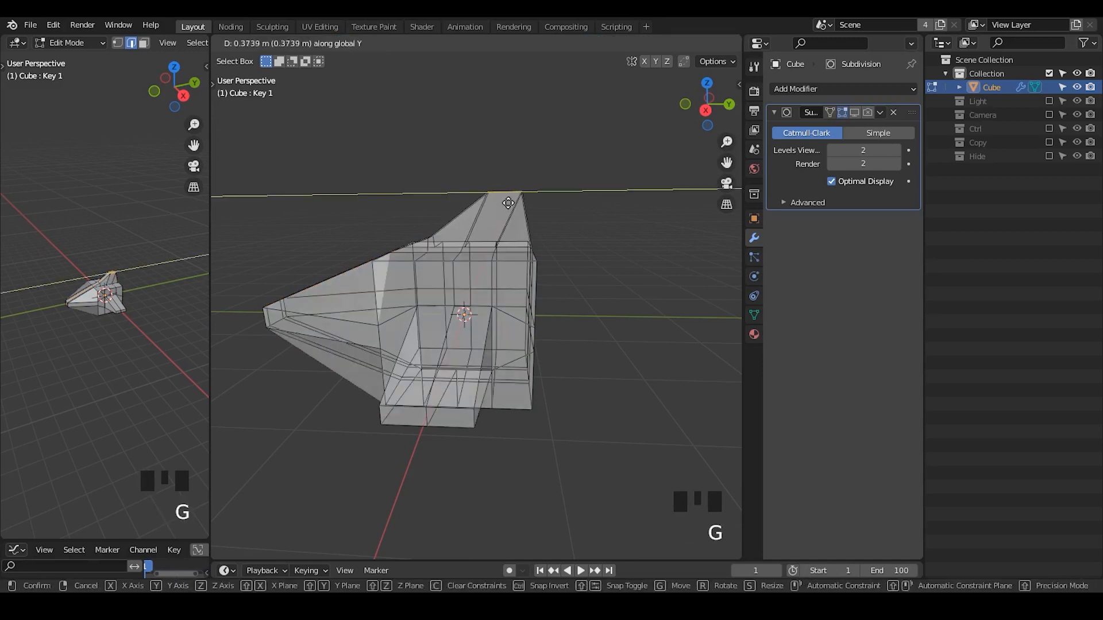
left_click(507, 202)
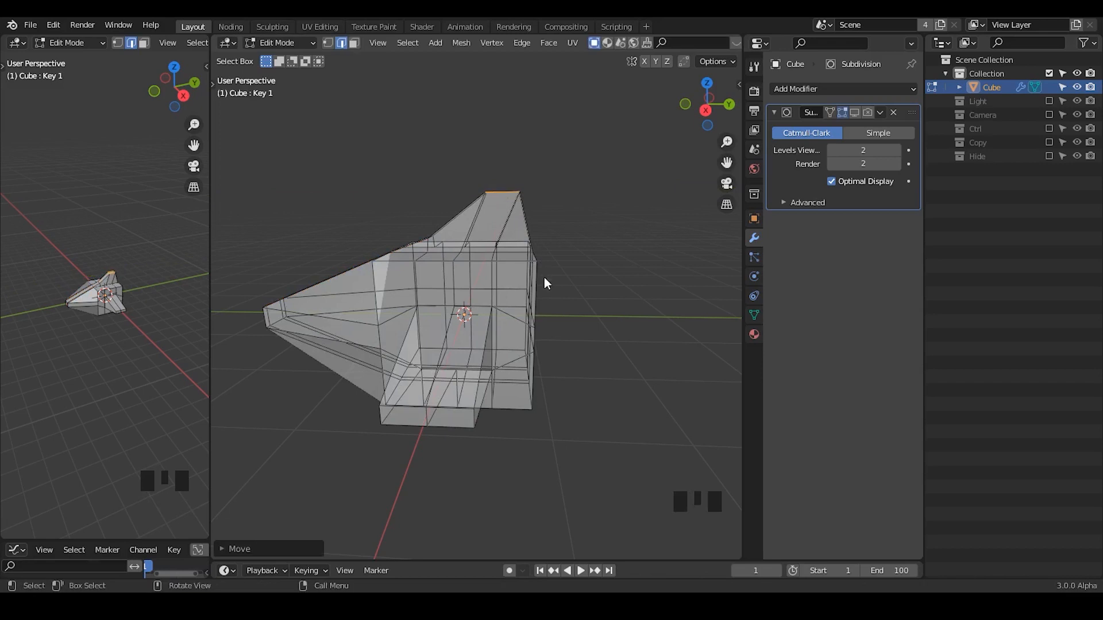
Check the fin's shape in Object Mode, then view the mesh in Edit Mode from the right in orthographic projection.
key("Tab")
middle_click_drag(553, 381, 532, 381)
key("Tab")
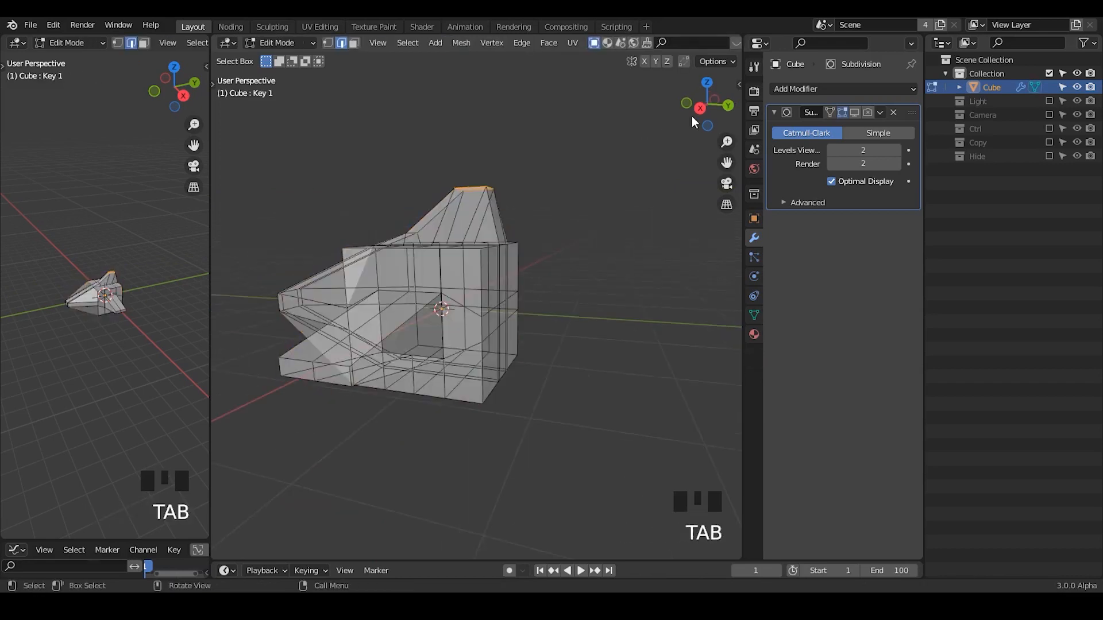
left_click(700, 109)
key("alt+z")
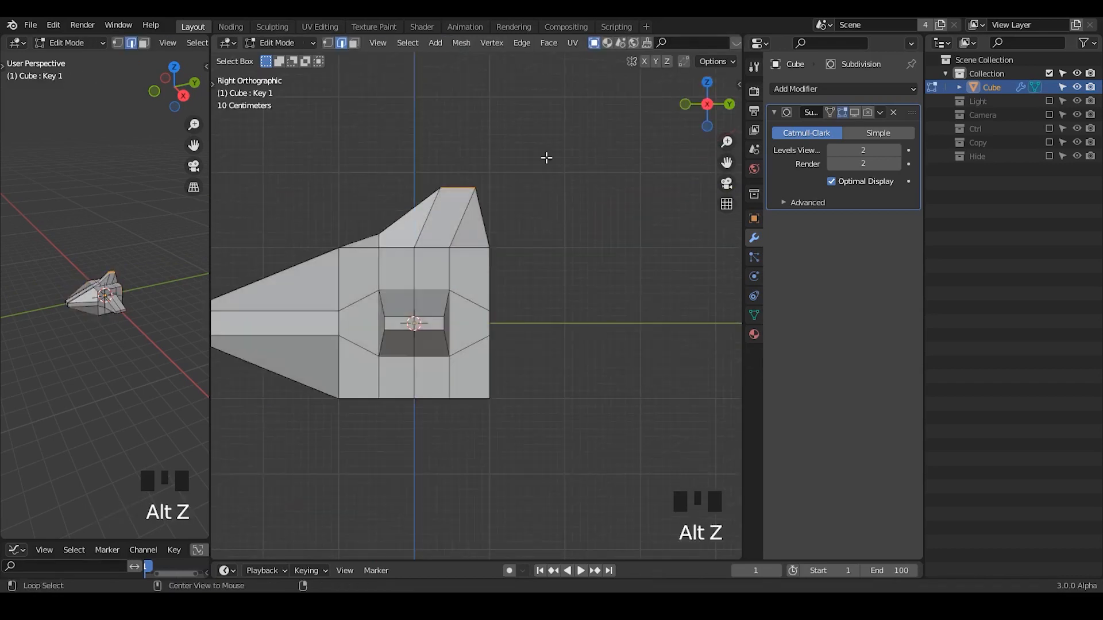
left_click_drag(546, 134, 396, 449)
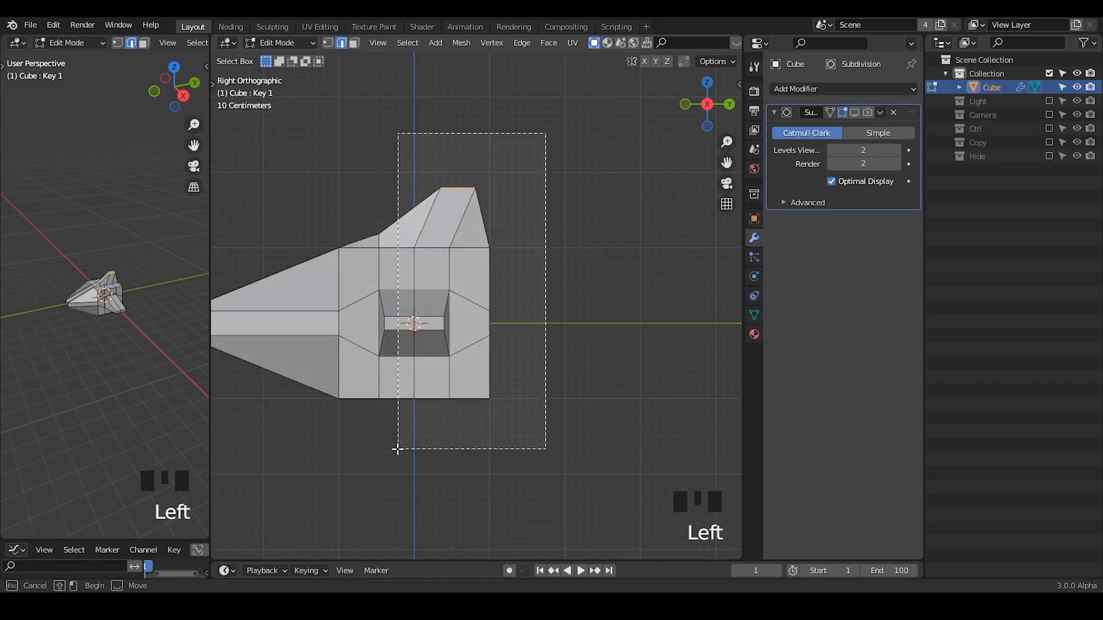
left_click_drag(370, 455, 370, 454)
key("s")
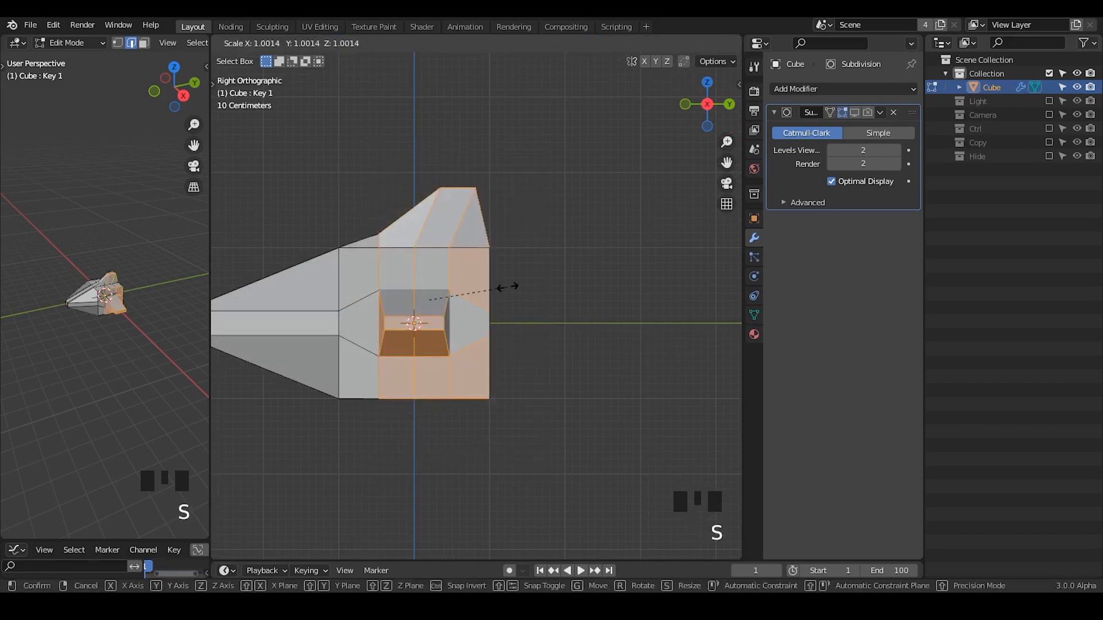
right_click(603, 278)
key("alt+z")
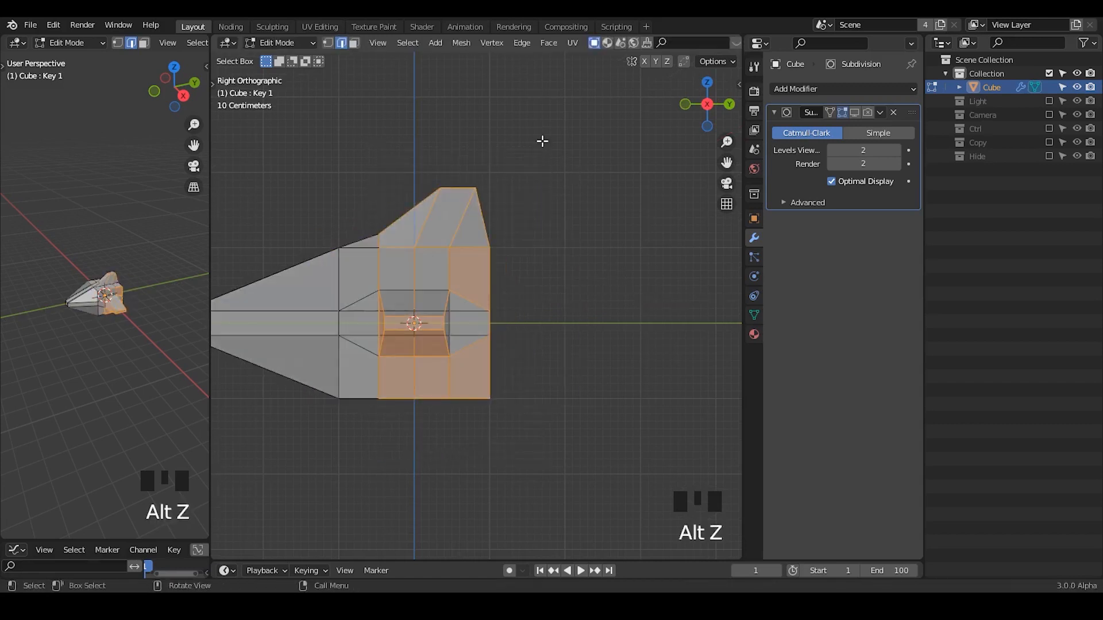
Select the entire rear section including fin and wings through the mesh and stretch it along Y to about 1.7 times its length.
left_click_drag(542, 141, 358, 479)
key("s")
key("y")
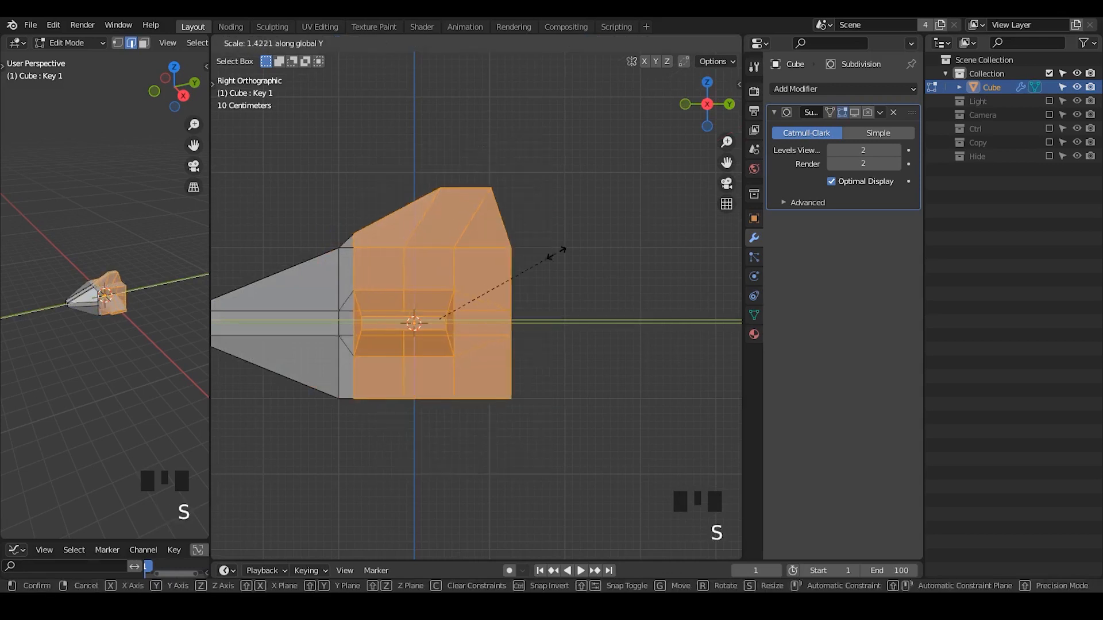
left_click(591, 253)
Move the selected rear section about 0.6 m rearward along Y to lengthen the body.
key("g")
key("x")
key("g")
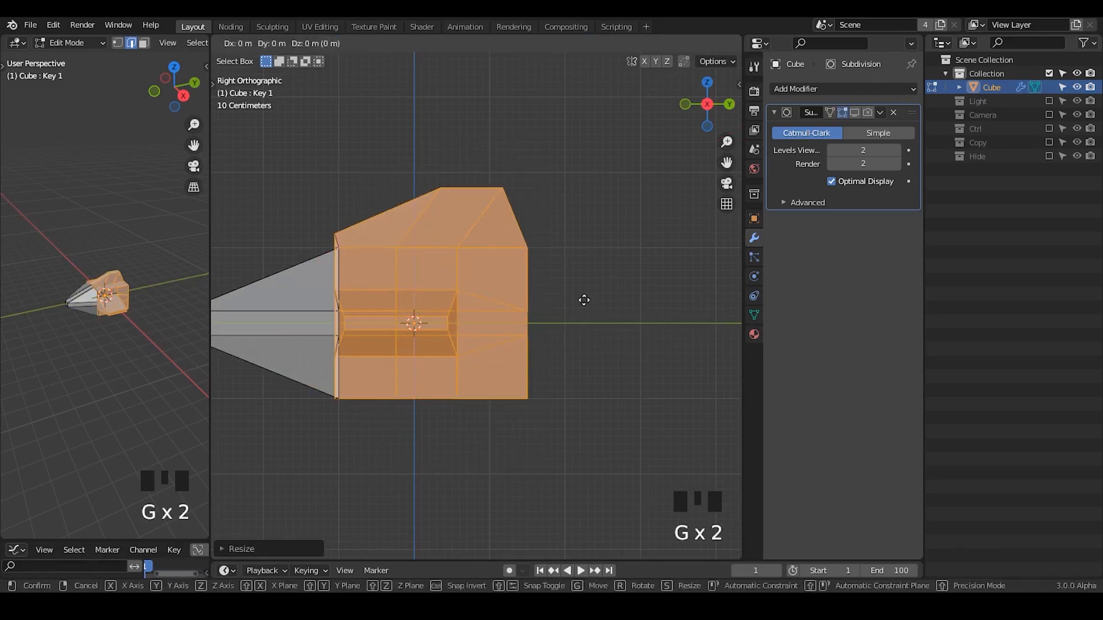
key("y")
left_click(594, 300)
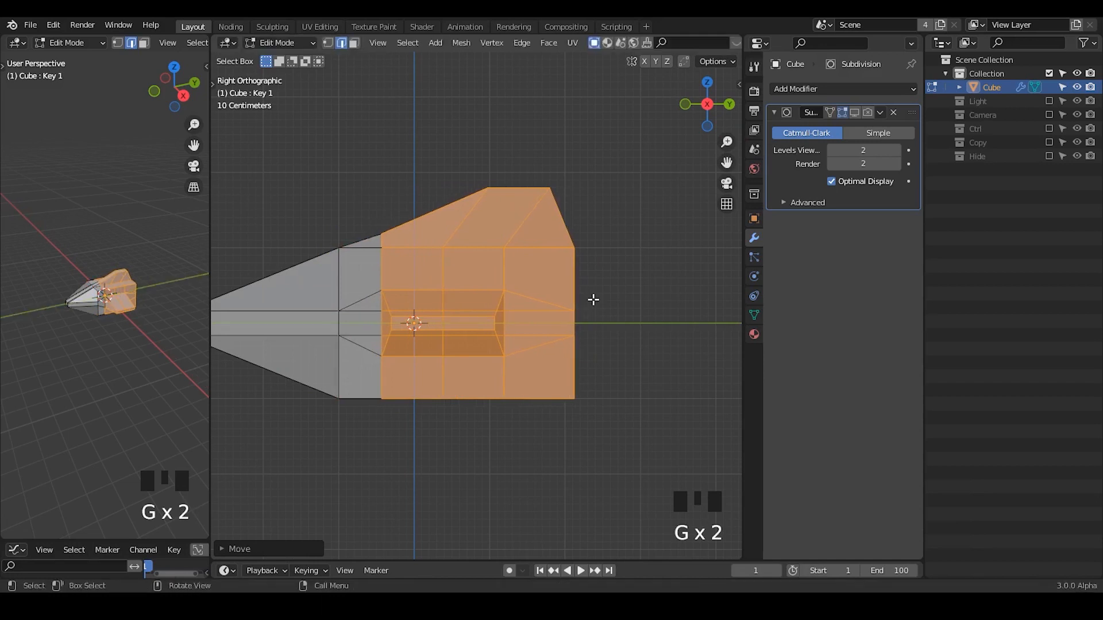
left_click_drag(524, 270, 414, 374)
key("g")
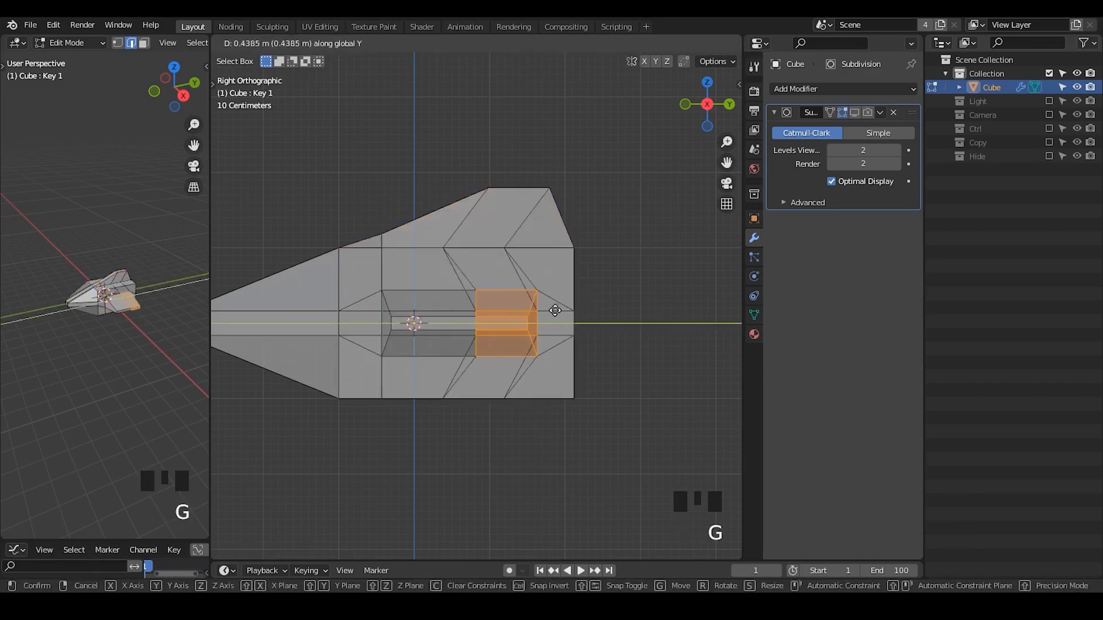
right_click(553, 309)
Select the two crosswise loops through the middle and rear of the wings and move them about 0.6 m rearward along Y.
left_click(456, 394, "alt")
key("g")
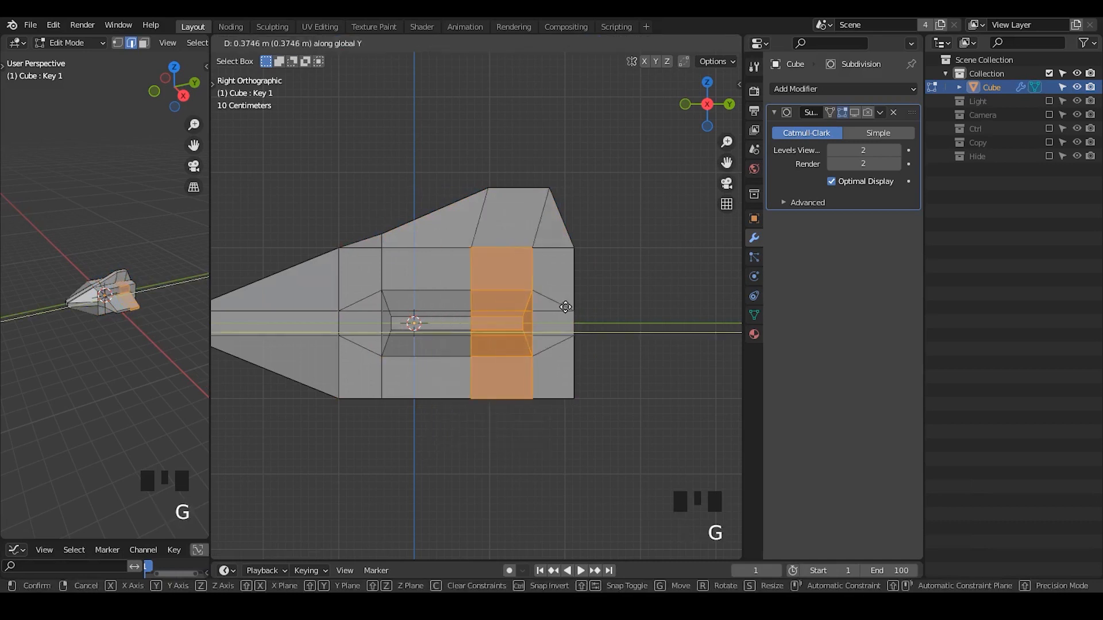
left_click(574, 308)
key("Tab")
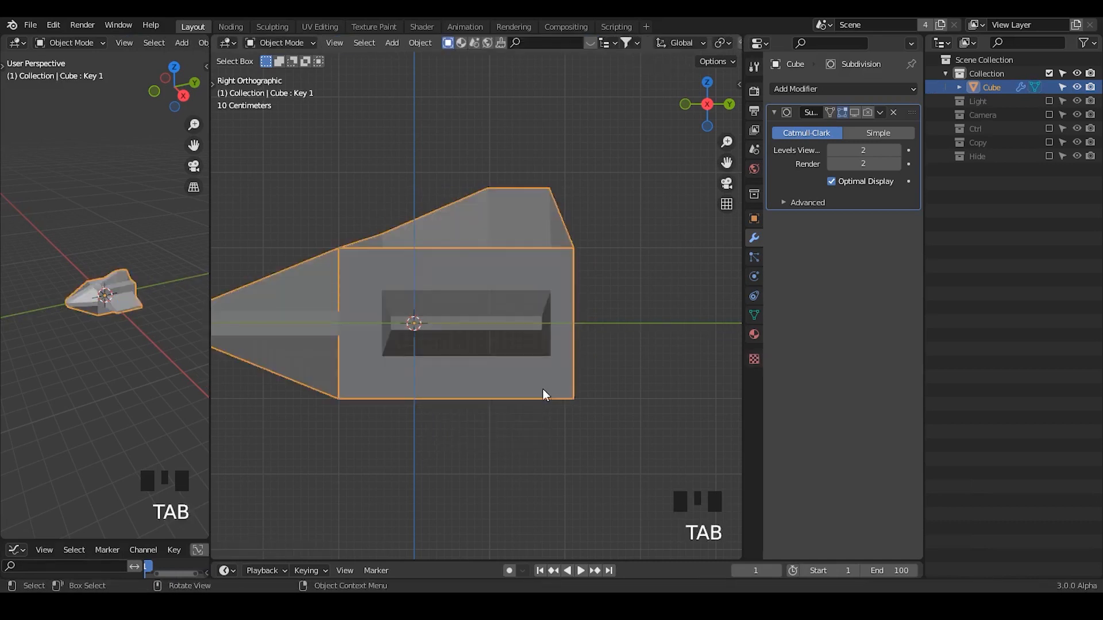
With X-ray off, select the front vertices of the wing tip on the +X side and move them rearward to sweep the leading edge.
middle_click_drag(543, 388, 557, 434)
key("alt+z")
middle_click_drag(517, 389, 414, 505, "ctrl")
key("Tab")
left_click_drag(392, 516, 473, 415)
key("g")
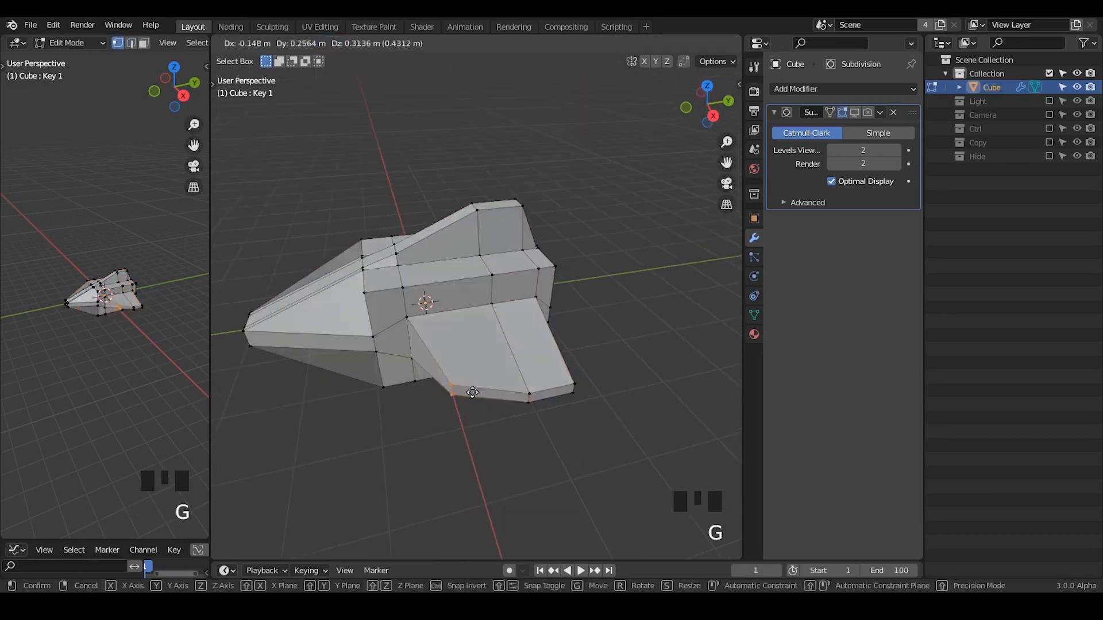
left_click(517, 379)
key("Tab")
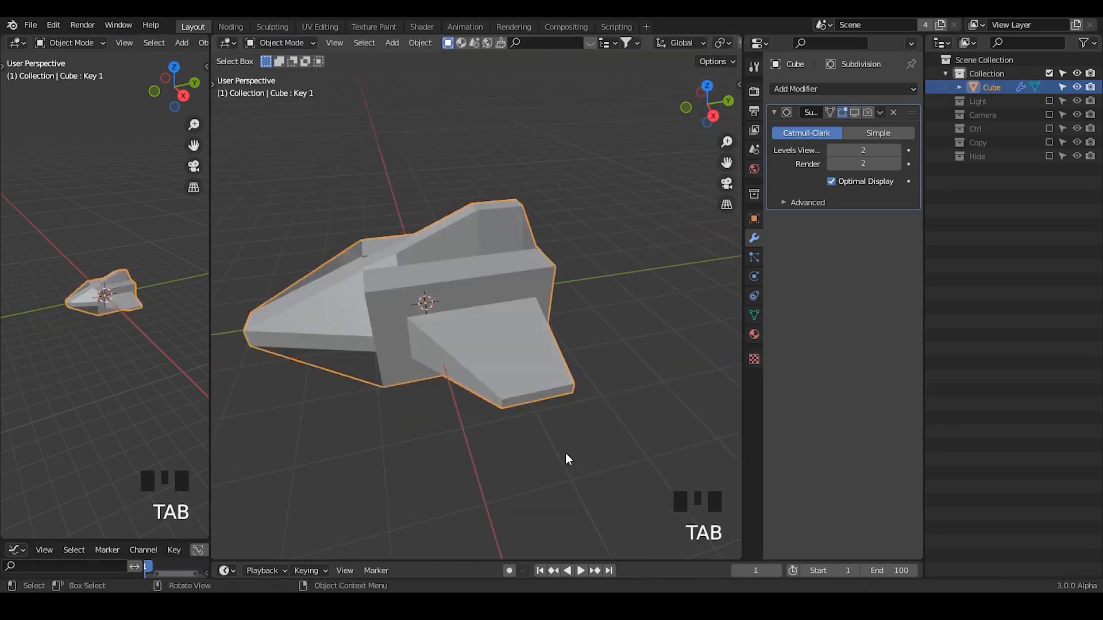
Select all the faces of the body's flat rear end and scale them down uniformly to about 0.6.
middle_click_drag(566, 452, 528, 278)
key("Tab")
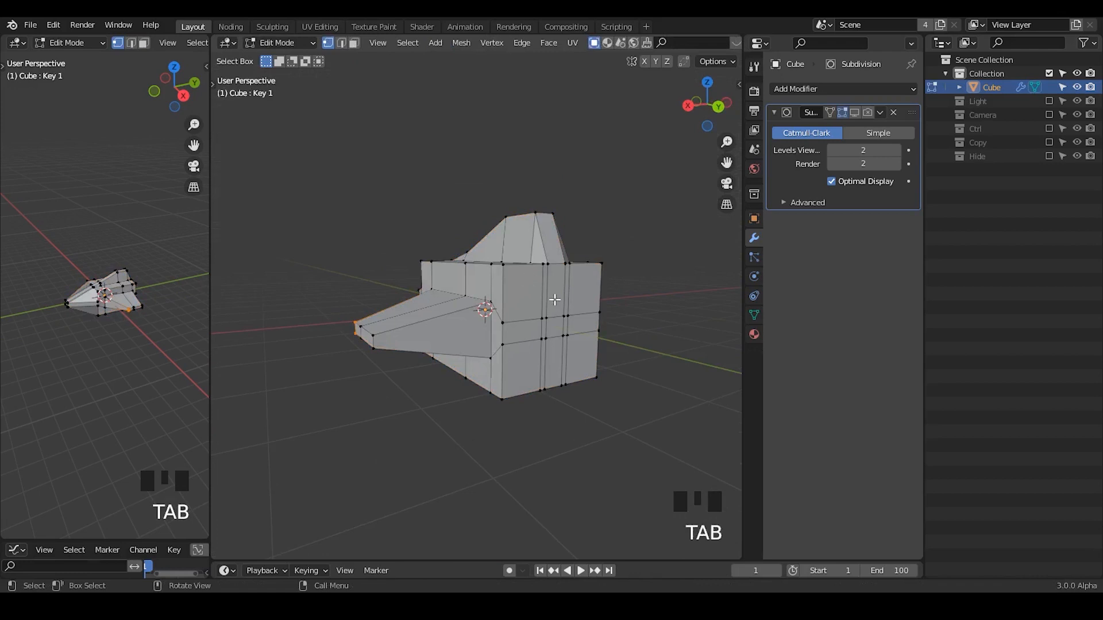
left_click(532, 296)
left_click(529, 364, "shift")
left_click(529, 330, "shift")
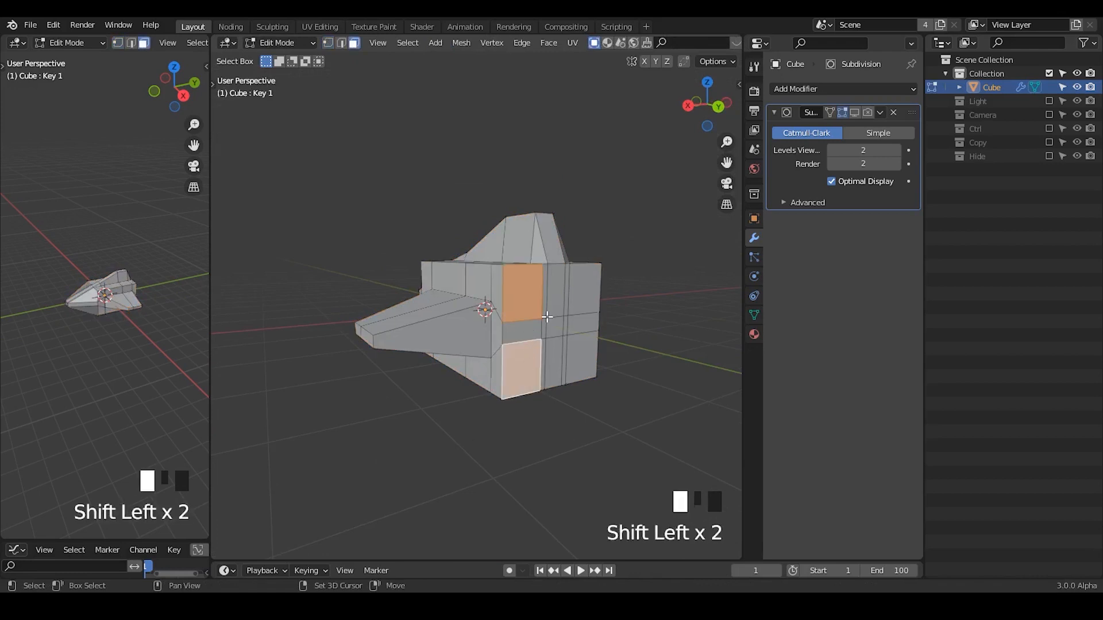
left_click(557, 287, "shift")
left_click_drag(587, 278, 531, 369, "shift")
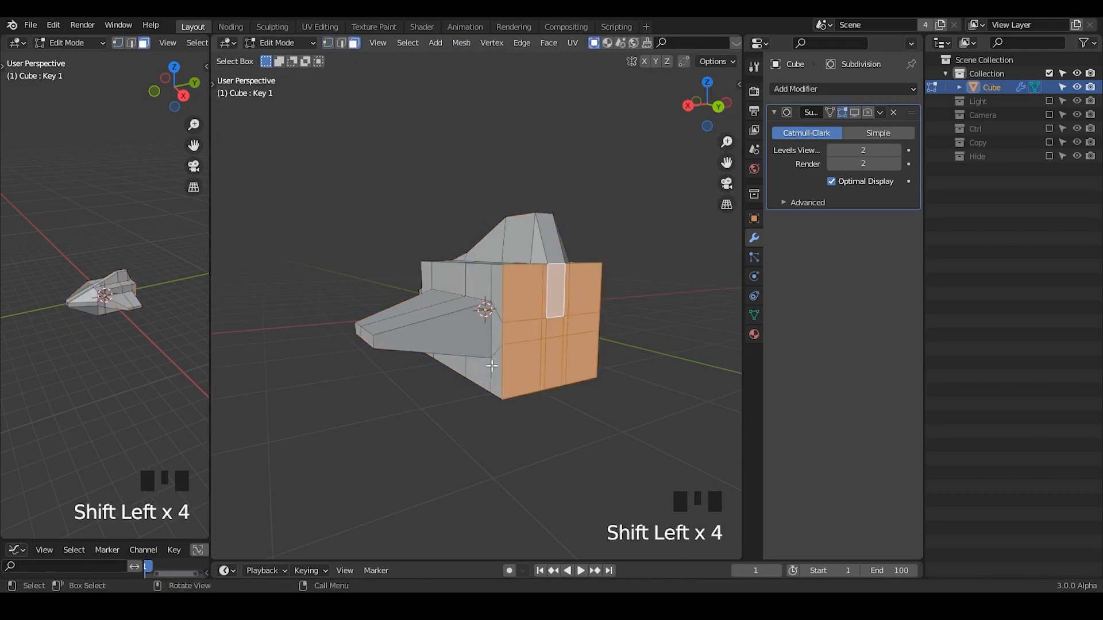
middle_click_drag(580, 269, 632, 295)
key("s")
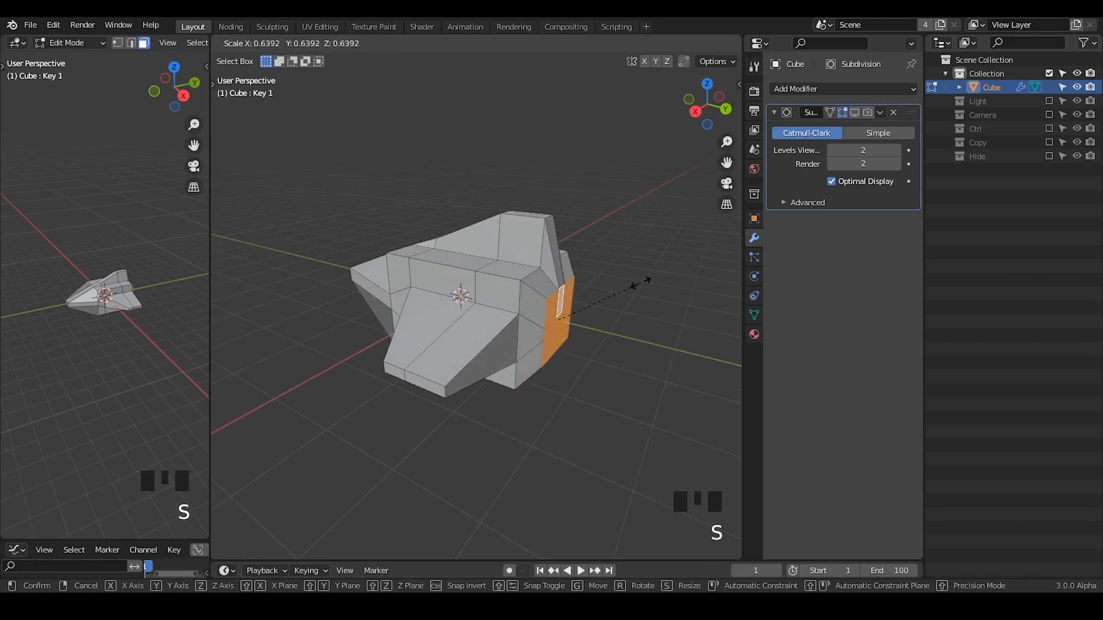
left_click(635, 284)
Enable the Subdivision modifier in both the viewport and renders for the cube in Object Mode.
key("Tab")
middle_click_drag(635, 284, 573, 333)
left_click(855, 112)
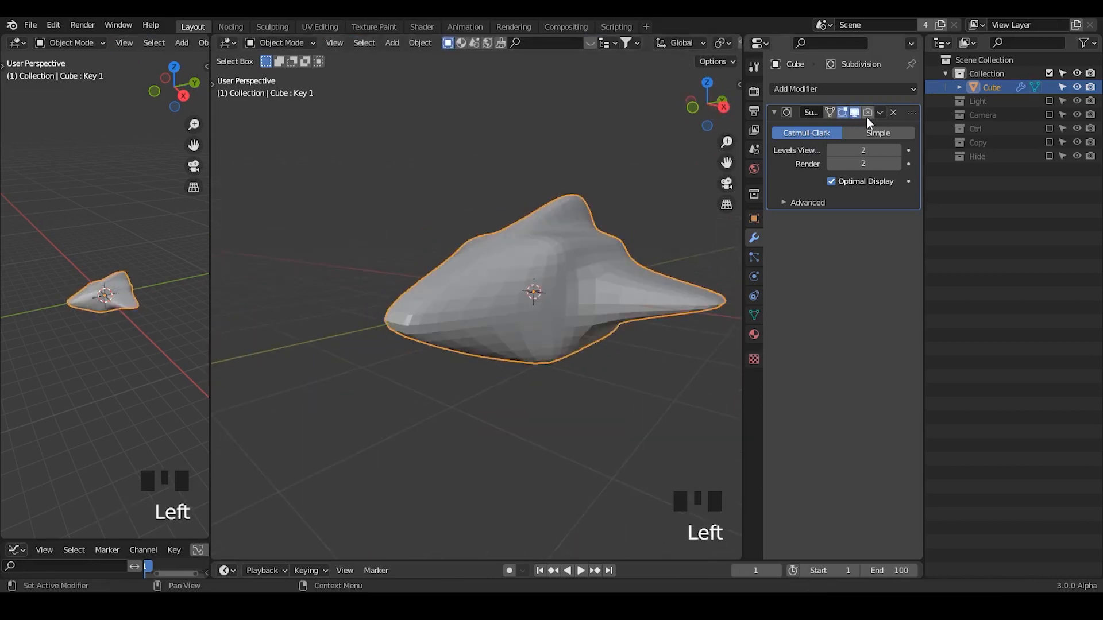
left_click(868, 112)
middle_click_drag(598, 282, 509, 298)
key("Tab")
key("Tab")
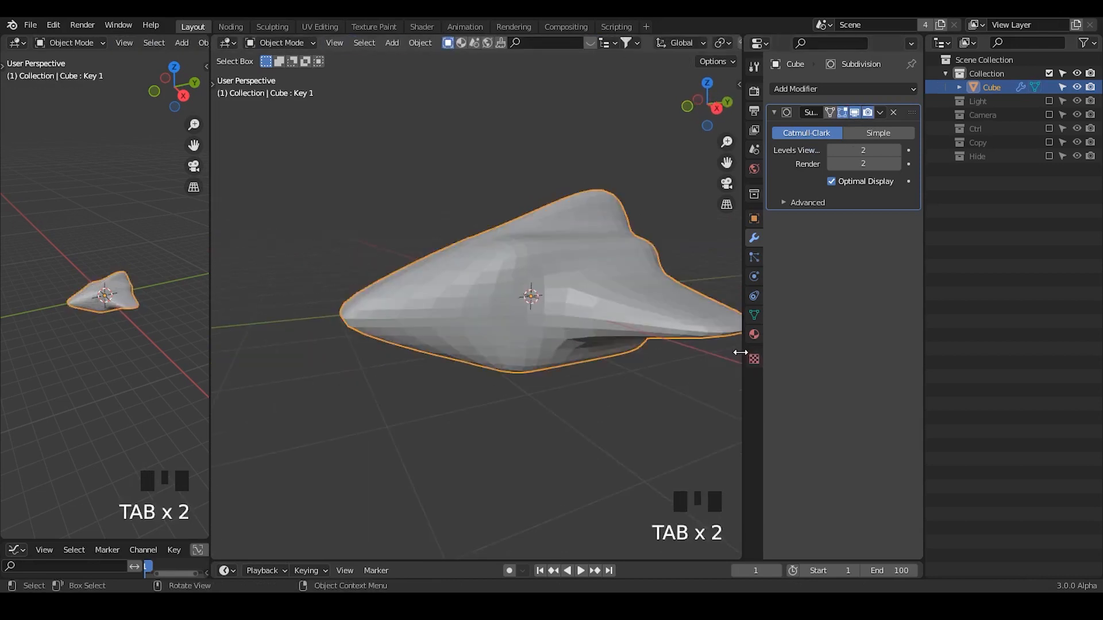
Select the Key 1 shape key in the cube's mesh data and lower its value to 0.
left_click(752, 315)
left_click(844, 216)
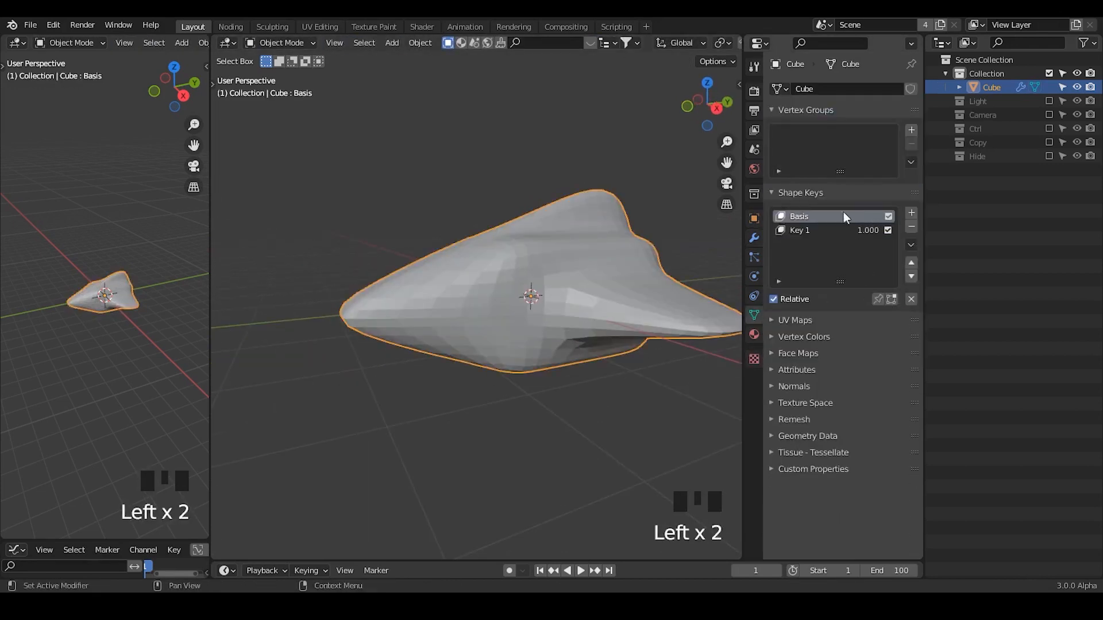
left_click(816, 230)
left_click_drag(867, 229, 827, 230)
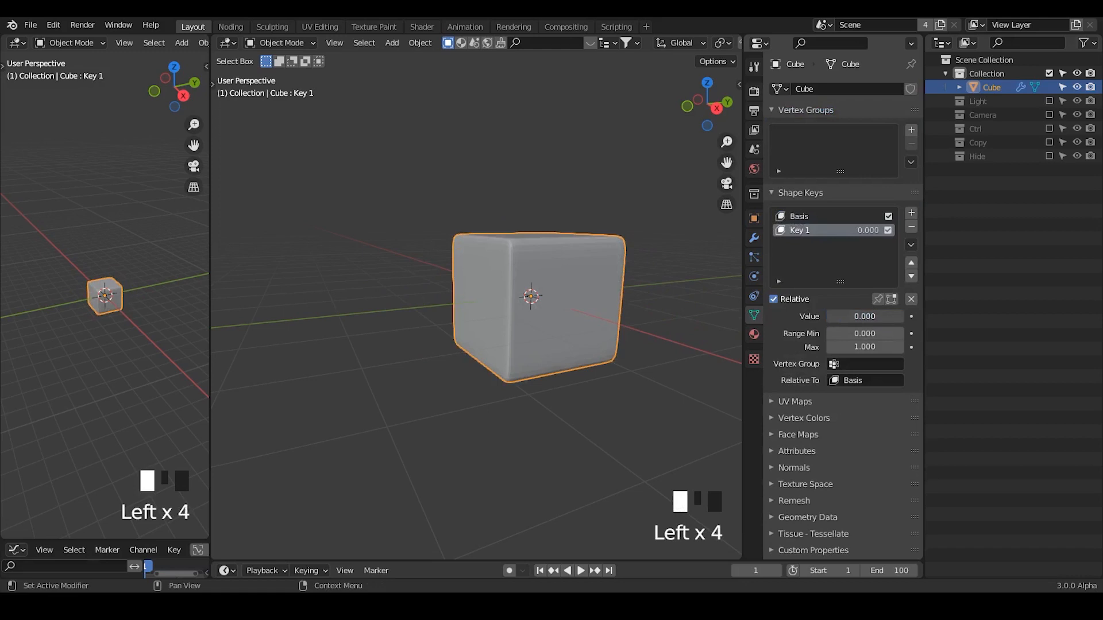
Set the Key 1 value to 1.000, then duplicate the spaceship, keep the copy out of the visible collection and select the original Cube.
middle_click_drag(632, 330, 575, 351)
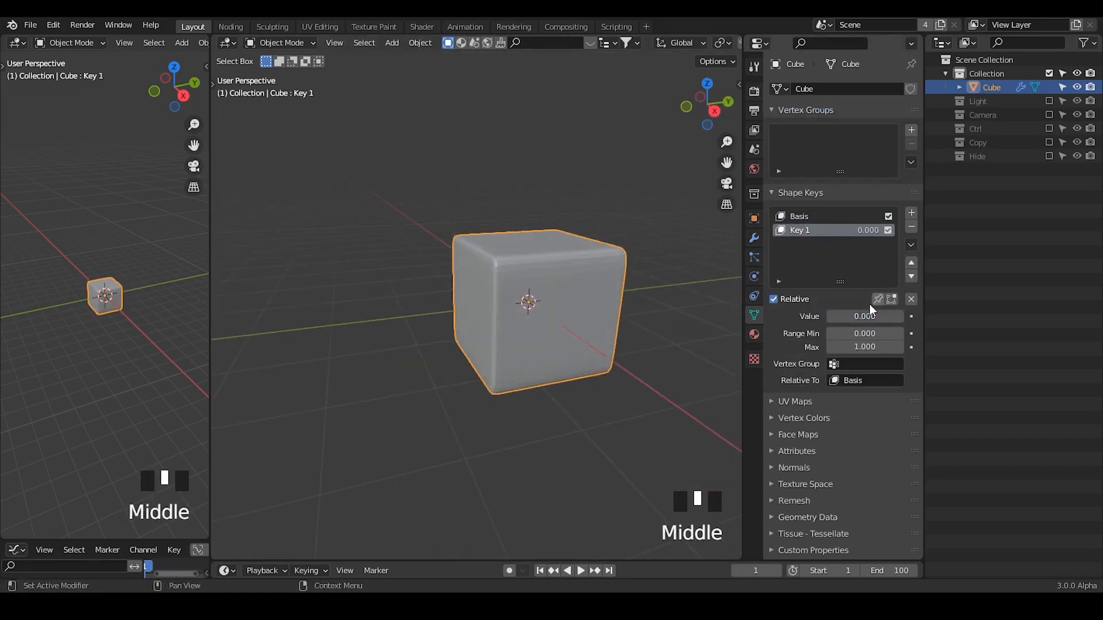
left_click_drag(838, 316, 905, 316)
key("shift+d")
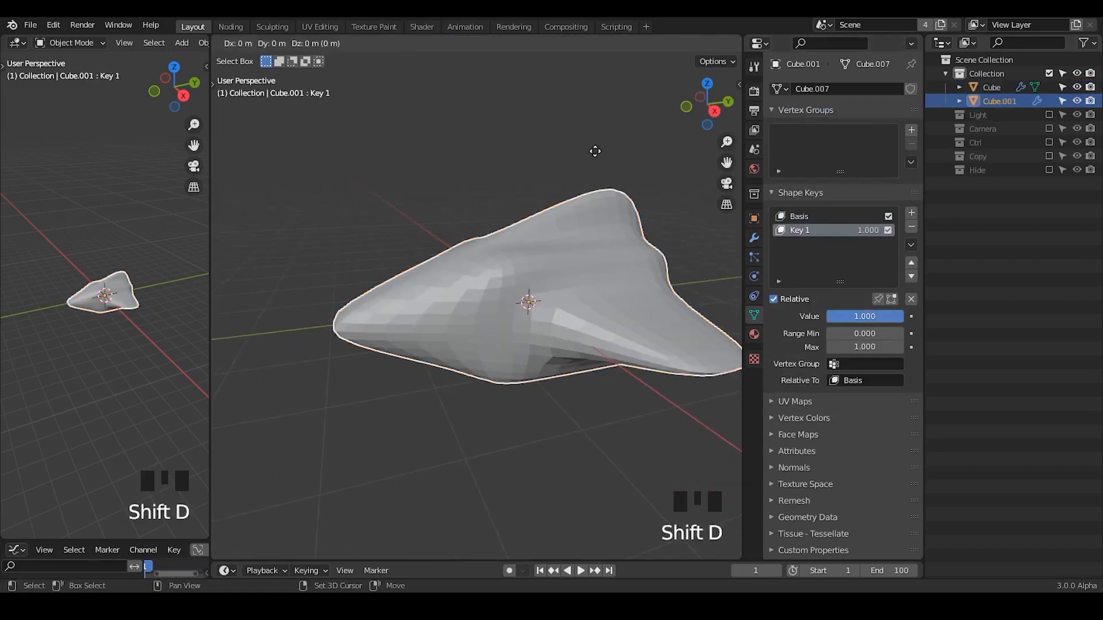
left_click_drag(1011, 107, 995, 88)
left_click(995, 88)
Add a centred vertical loop cut around the body just ahead of the wing root in Edit Mode.
key("Tab")
middle_click_drag(454, 291, 430, 283)
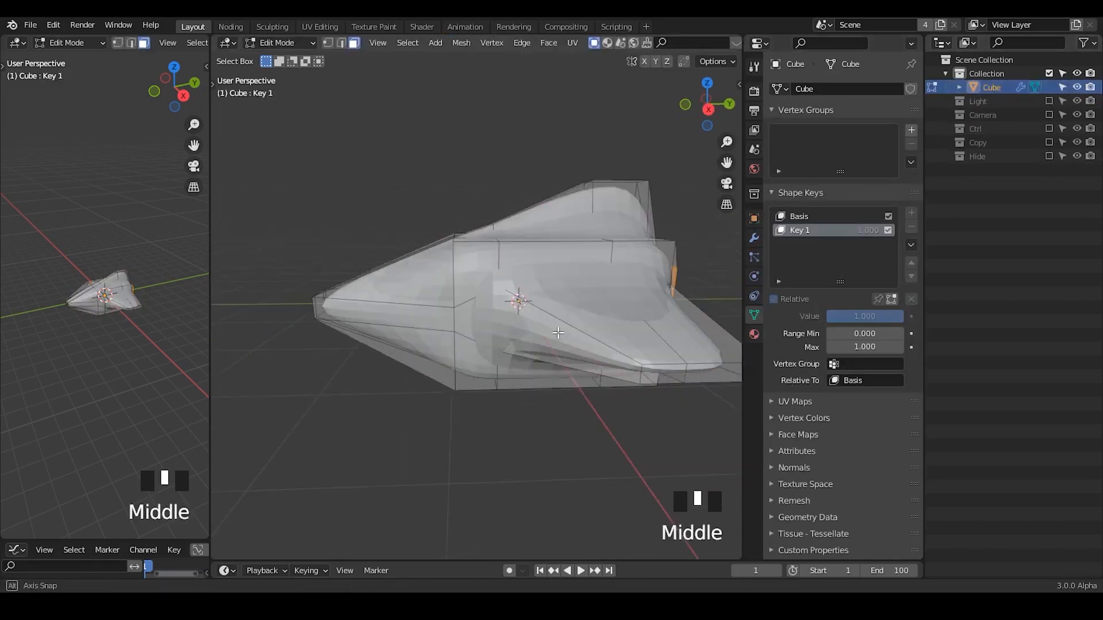
key("Tab")
middle_click_drag(436, 326, 484, 277)
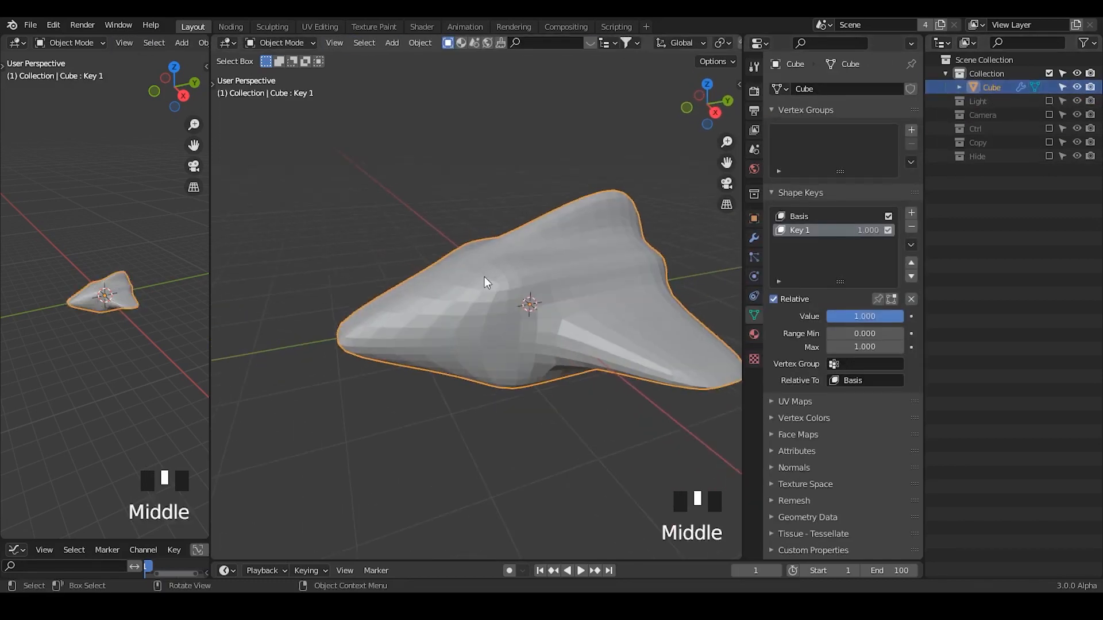
key("Tab")
key("ctrl+r")
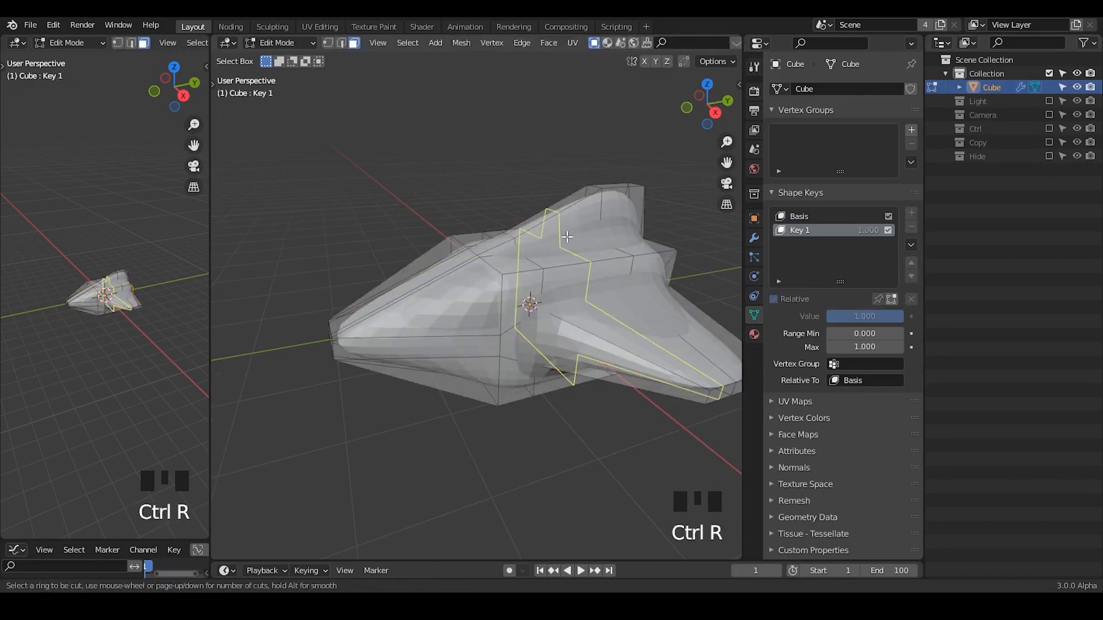
left_click(515, 265)
right_click(517, 264)
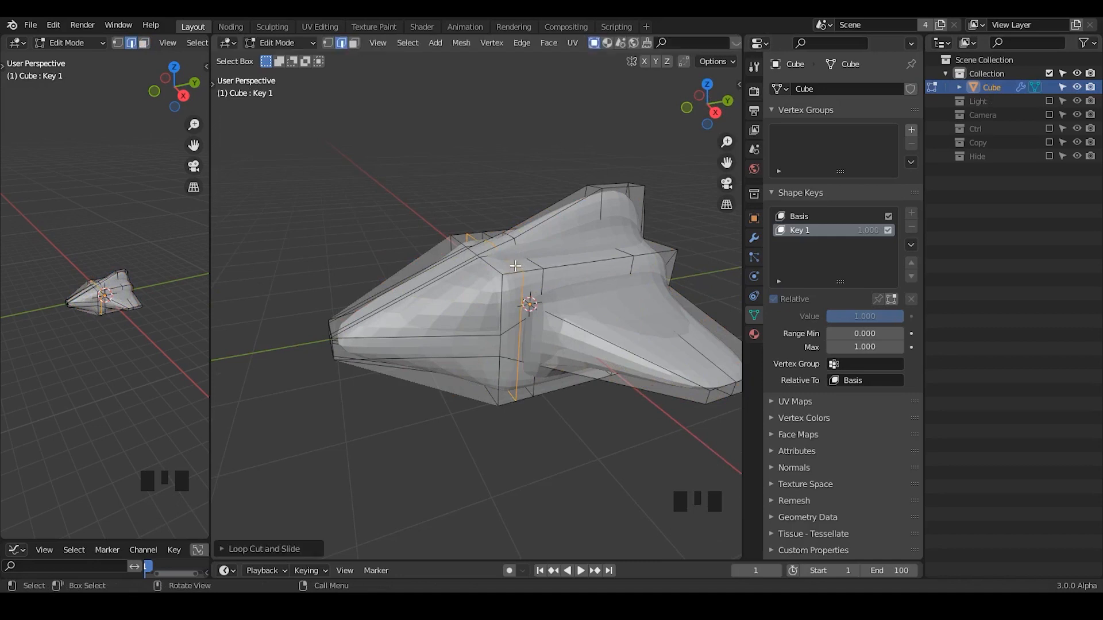
Add a centred horizontal loop cut running along the side of the nose and the edge of the wing.
key("ctrl+r")
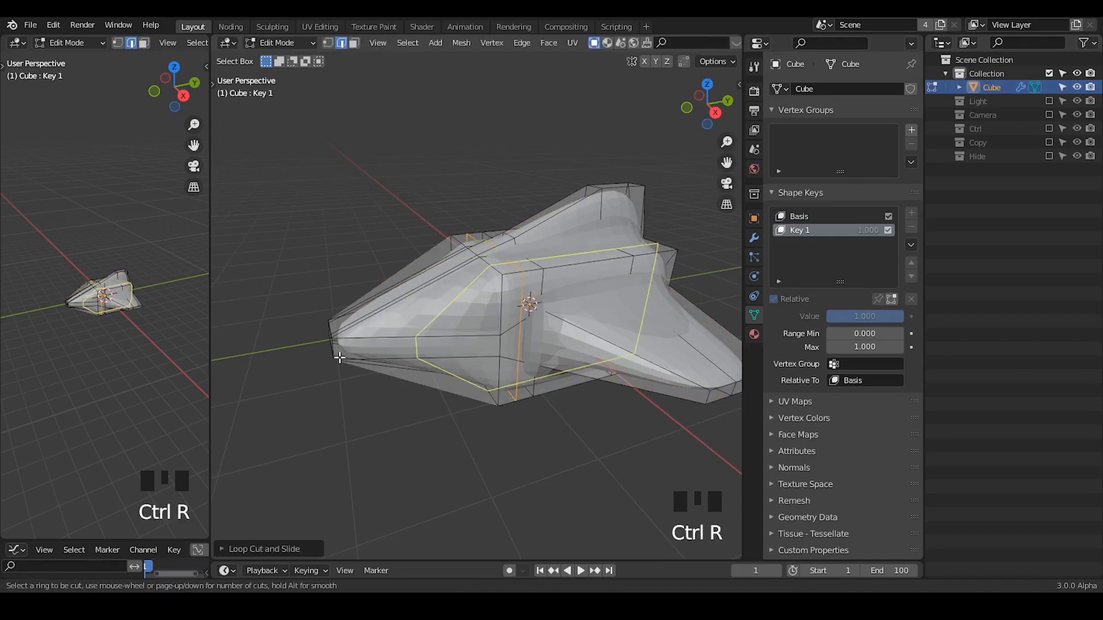
left_click(334, 353)
right_click(333, 352)
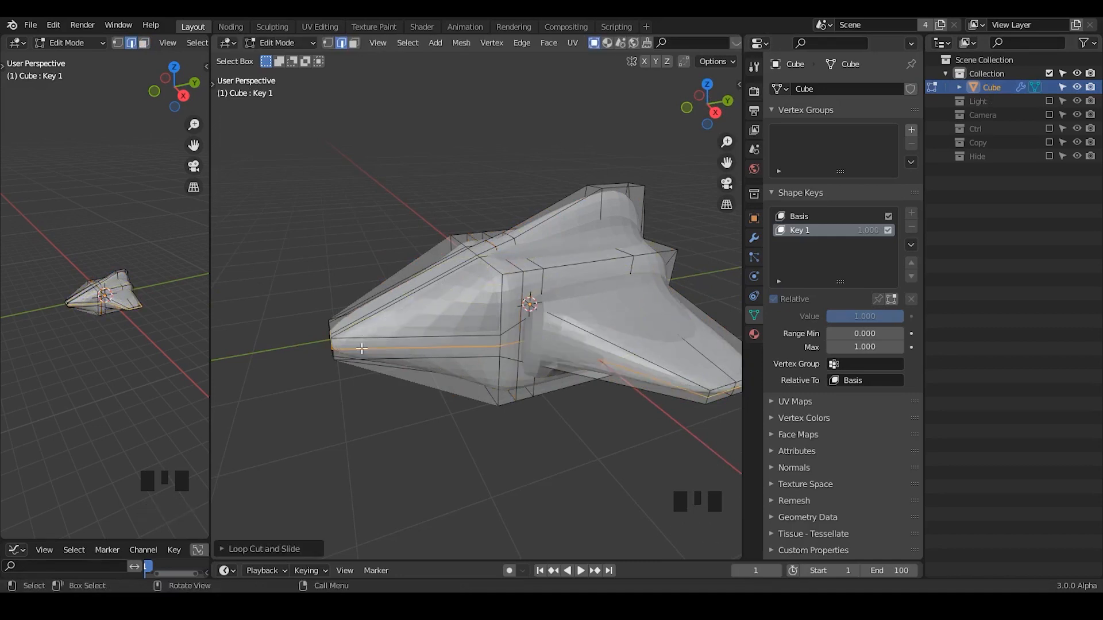
Add a centred lengthwise loop cut over the nose and tail fin and bevel it into a narrow central strip.
middle_click_drag(362, 349, 519, 236)
key("ctrl+r")
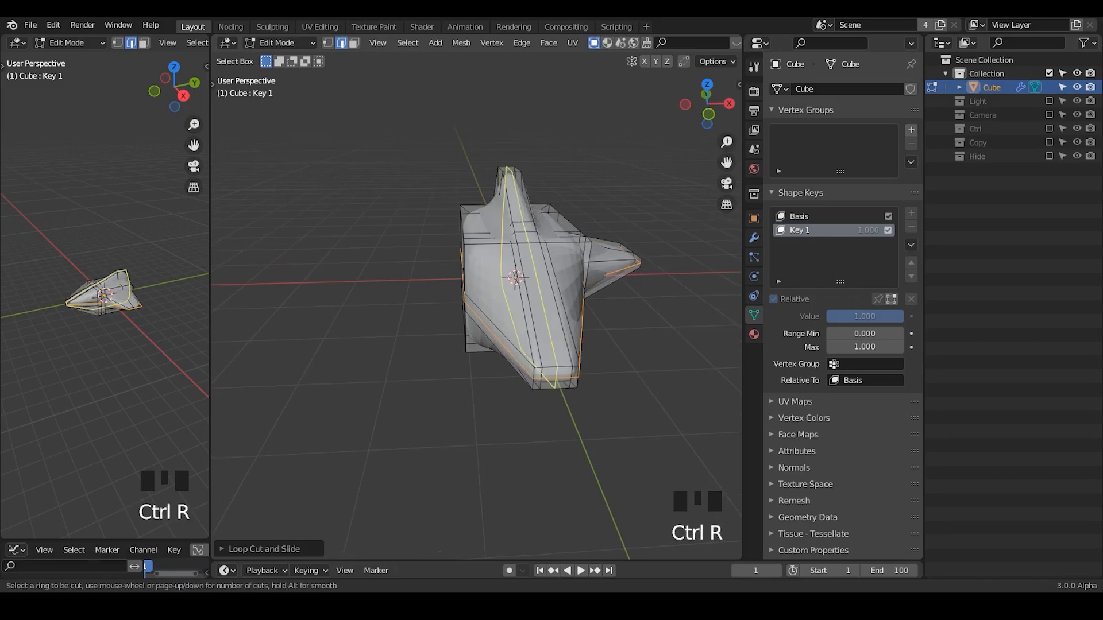
left_click(525, 223)
right_click(526, 223)
key("ctrl+b")
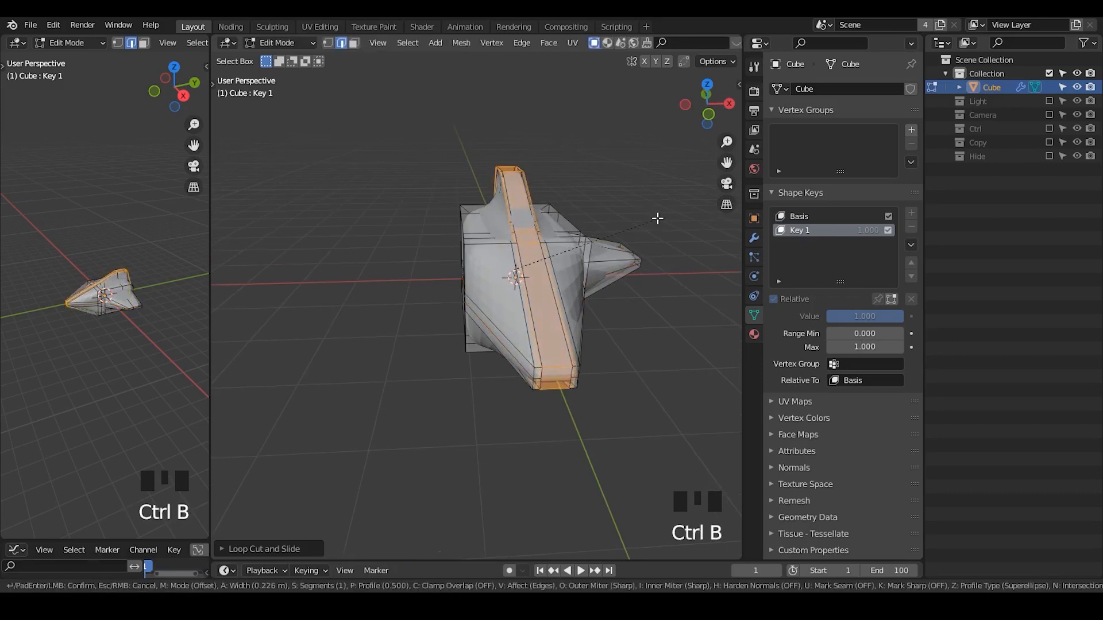
left_click(652, 216)
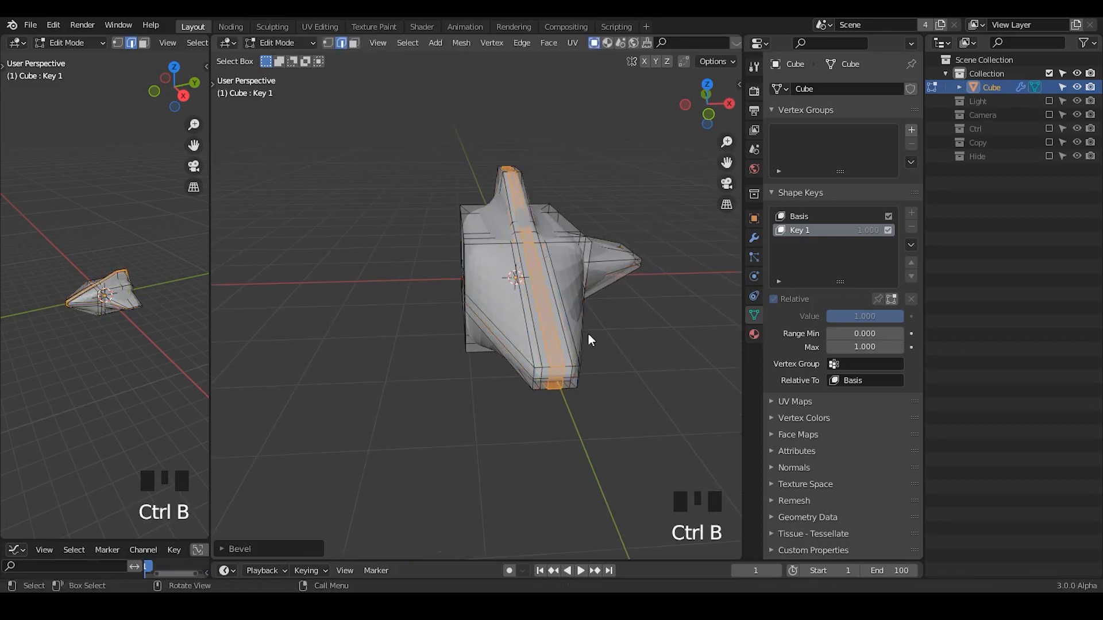
key("Tab")
middle_click_drag(588, 335, 575, 350)
key("Tab")
key("ctrl+r")
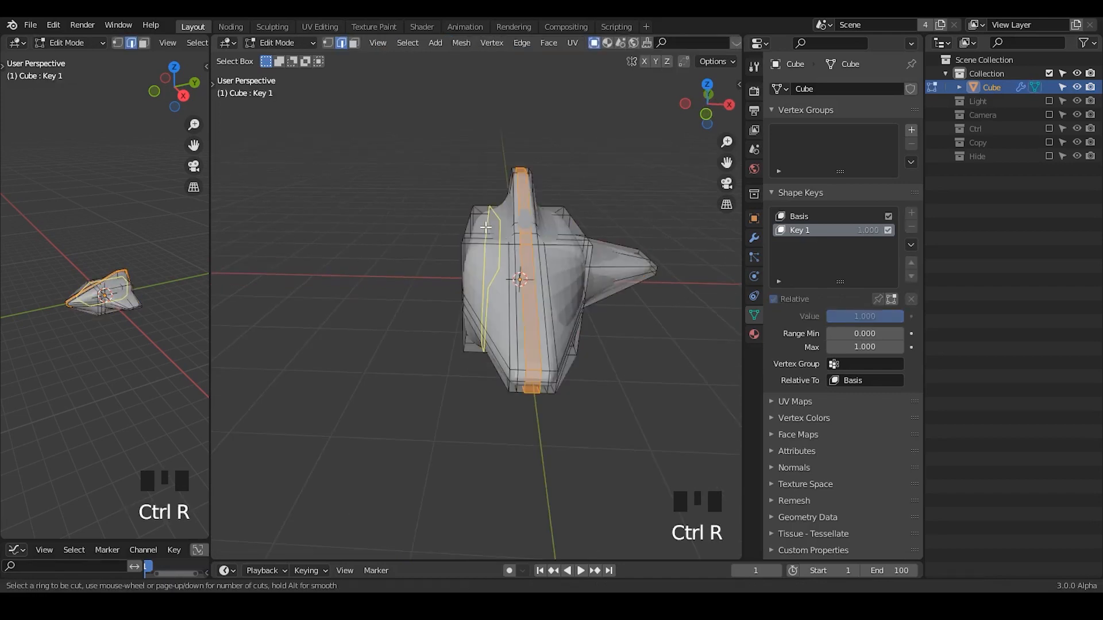
right_click(486, 227)
key("Tab")
middle_click_drag(574, 263, 536, 258, "shift")
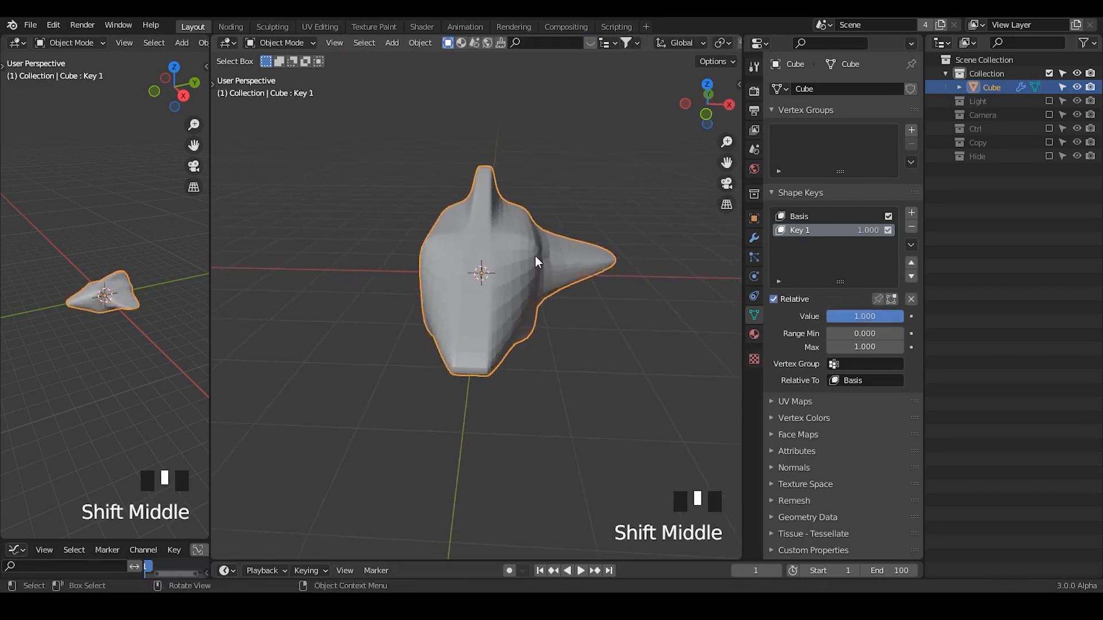
Add a lengthwise loop cut on the +X half of the body and slide it outward to the body's side edge.
key("Tab")
key("ctrl+r")
left_click(523, 230)
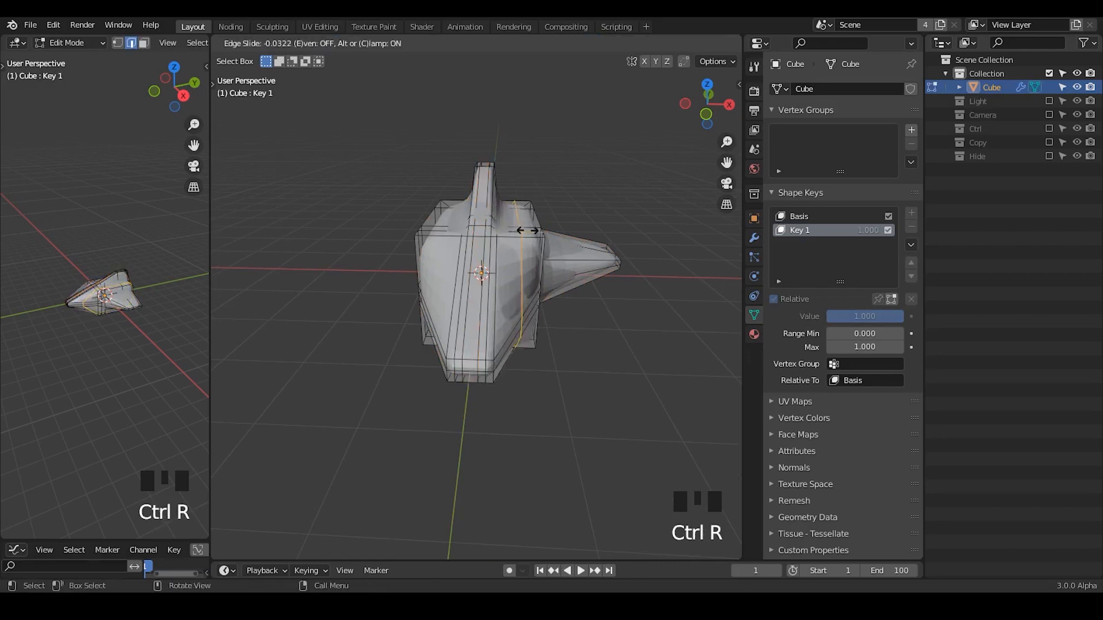
left_click(538, 232)
key("Tab")
Select all the end faces of the +X wing tip and scale them up along Z to thicken the tip.
middle_click_drag(597, 415, 497, 285)
key("Tab")
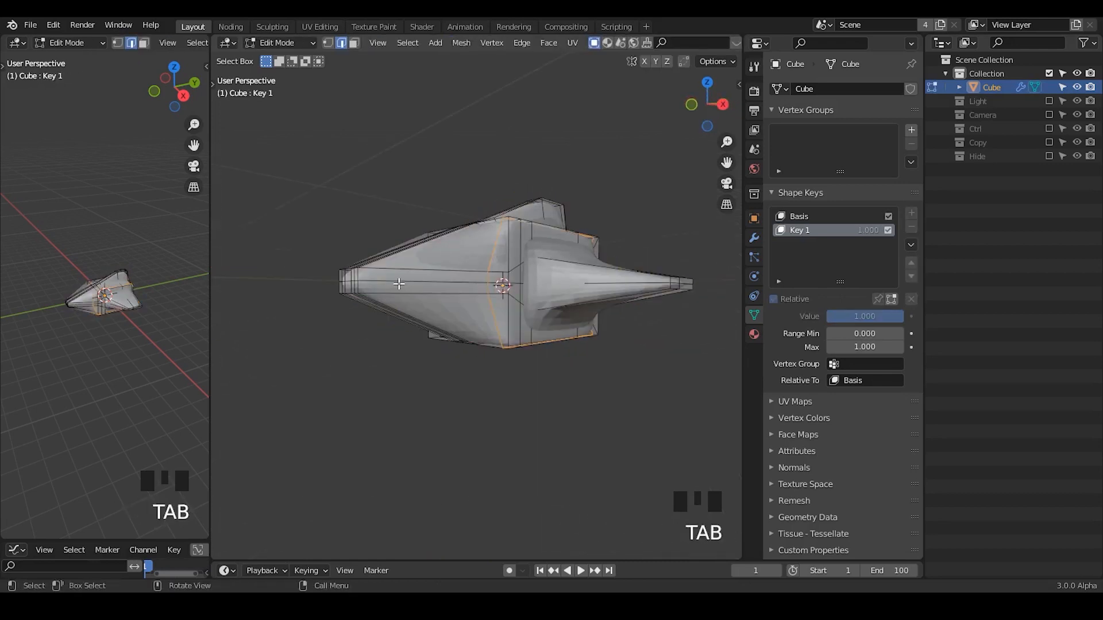
left_click(399, 283, "alt")
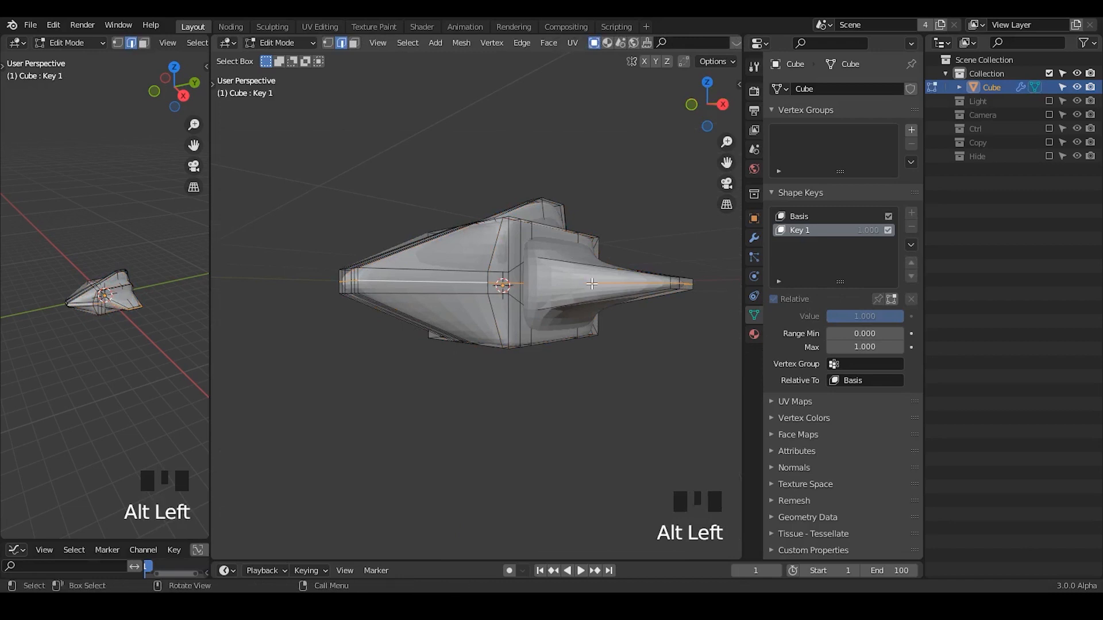
middle_click_drag(593, 285, 564, 297)
key("3")
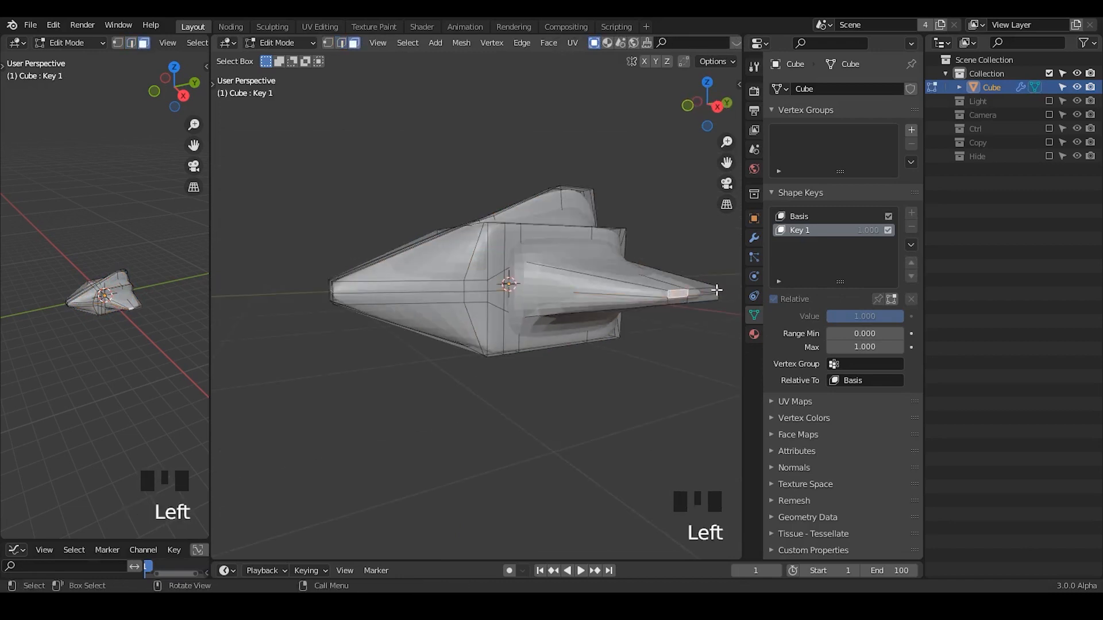
left_click(716, 291)
middle_click_drag(651, 369, 471, 367, "shift")
left_click(514, 322, "ctrl")
key("s")
key("z")
left_click(682, 120)
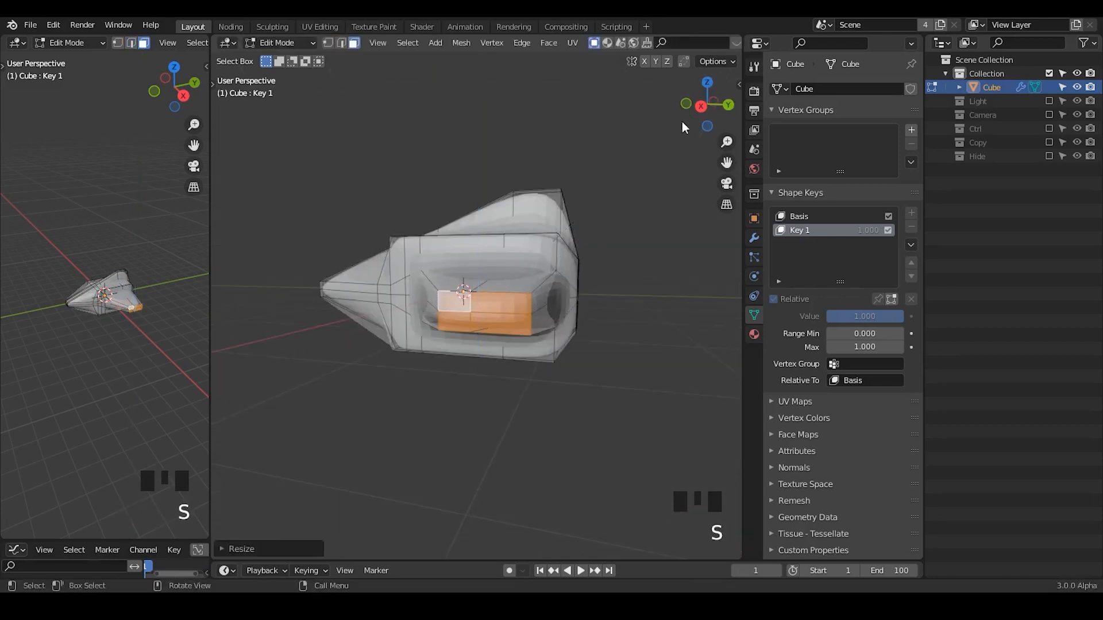
Add a loop cut around the +X wing and slide it outward by about 0.73, close to the wing tip.
key("Tab")
middle_click_drag(522, 254, 588, 297)
key("Tab")
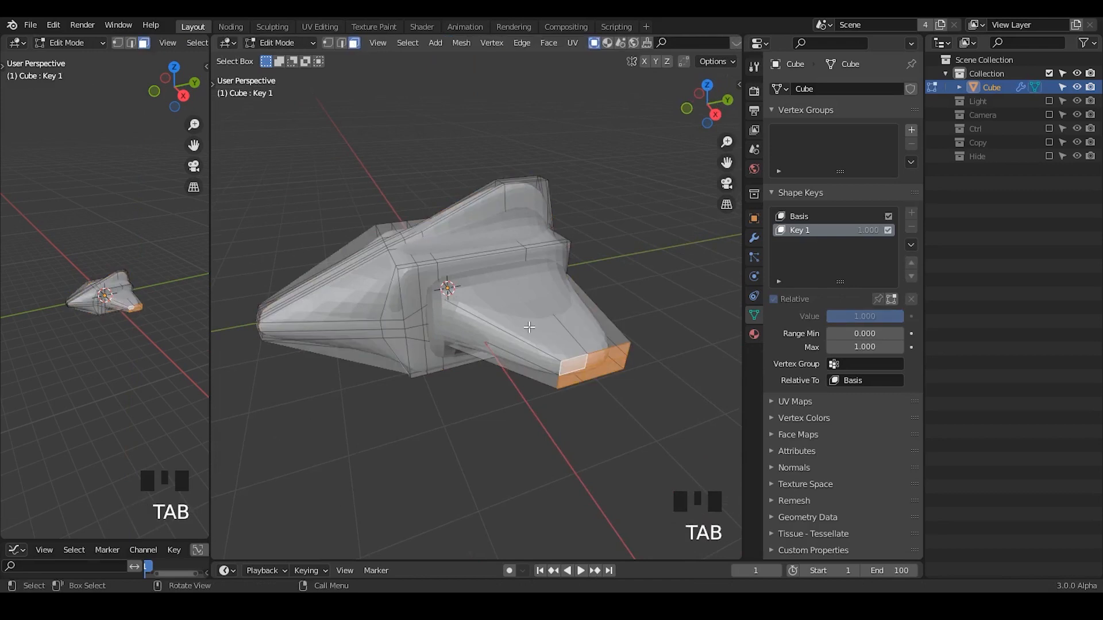
key("ctrl+r")
left_click(531, 328)
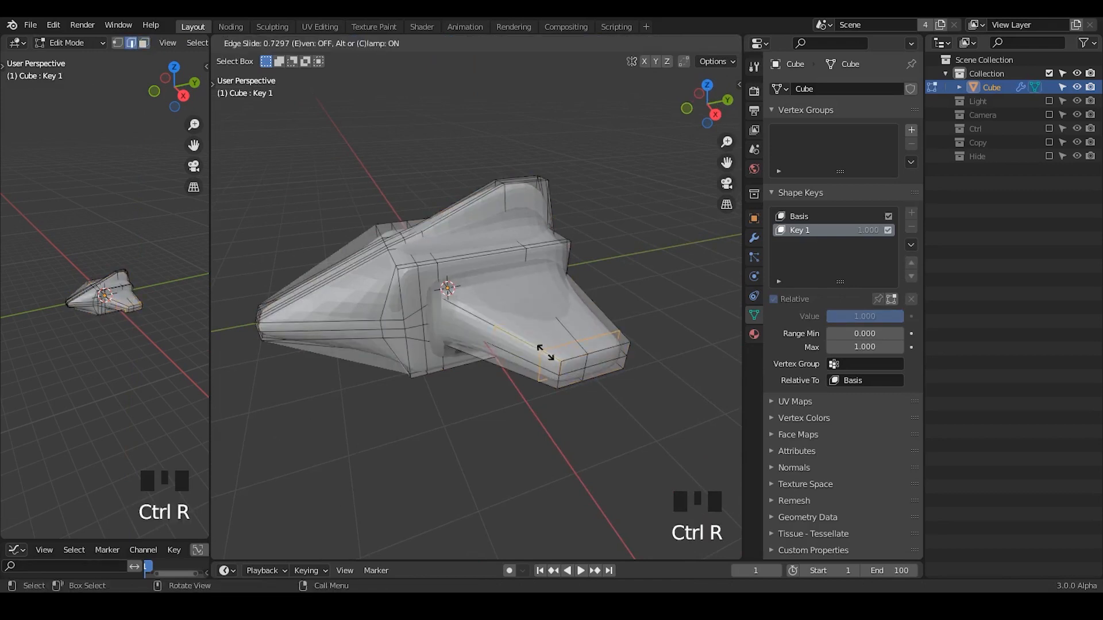
left_click(546, 352)
key("Tab")
Preview the morph by varying the Key 1 value and returning it to 1.000, and inspect the ship from below.
mouse_move(885, 317)
left_mouse_down()
mouse_move(807, 317)
mouse_move(886, 318)
left_mouse_up()
middle_click_drag(486, 343, 517, 327, "shift")
middle_click_drag(477, 333, 483, 263)
key("Tab")
key("ctrl+r")
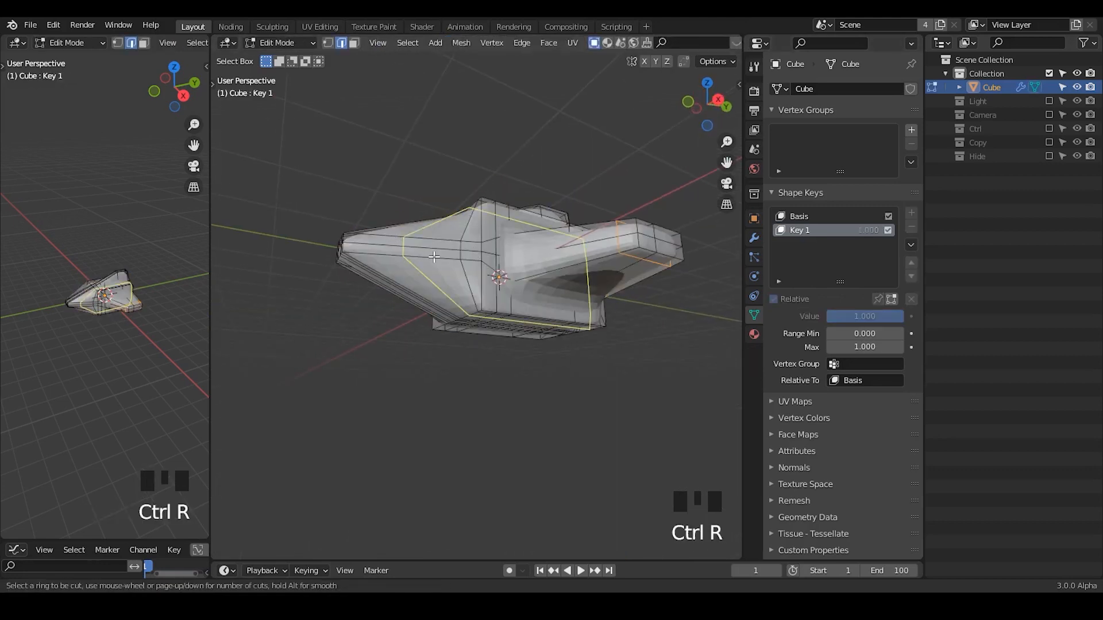
middle_click_drag(433, 257, 430, 313)
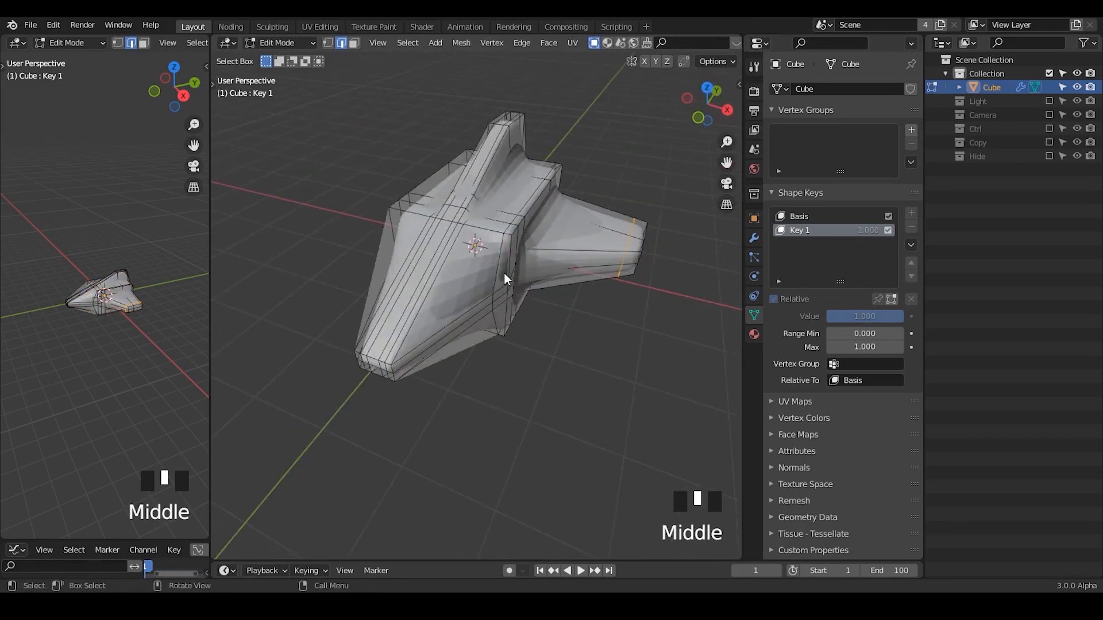
key("Tab")
middle_click_drag(520, 273, 498, 204)
key("Tab")
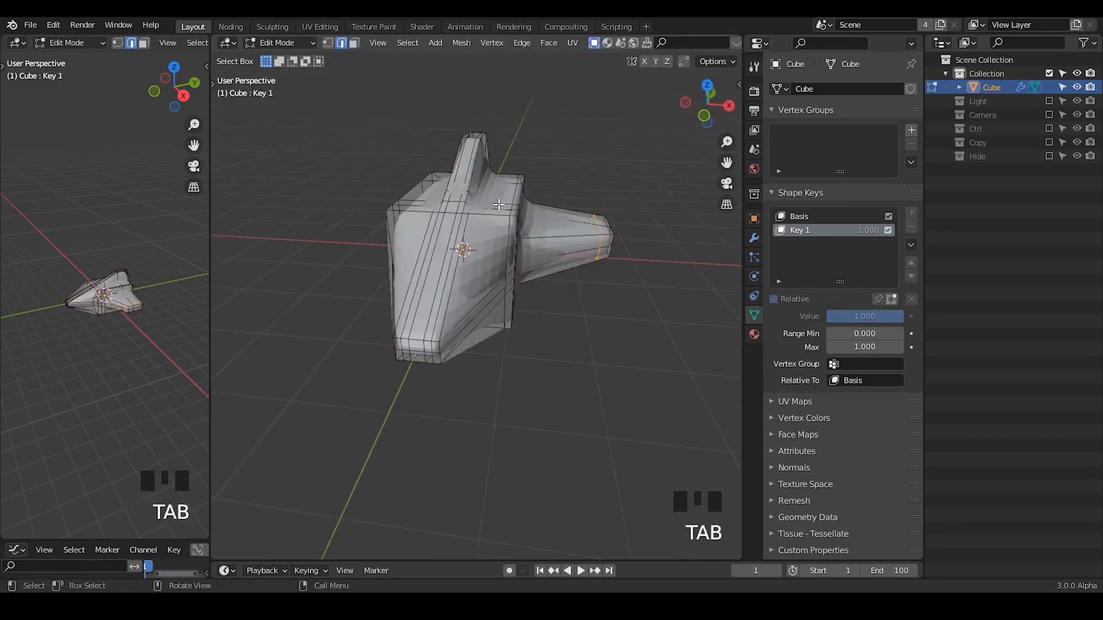
Add a lengthwise loop cut on the +X half of the body and slide it inward by about 0.89, beside the fin.
key("ctrl+r")
left_click(497, 203)
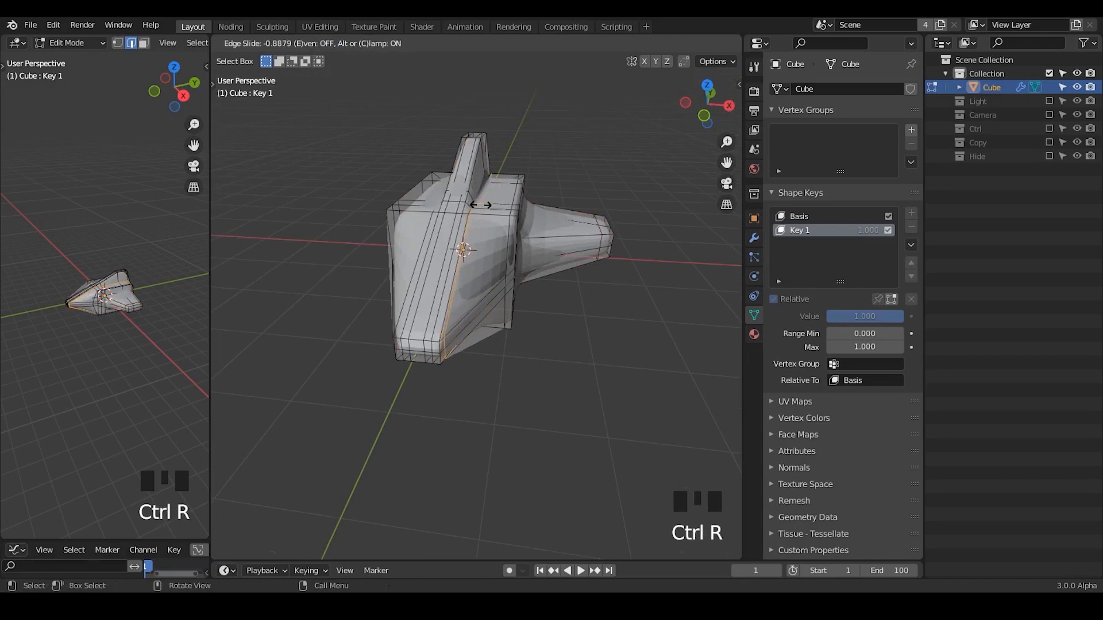
left_click(481, 205)
key("Tab")
Try a horizontal loop cut around the upper body, slid by about 0.92 to just below its top edge.
middle_click_drag(481, 206, 368, 247)
key("Tab")
key("ctrl+r")
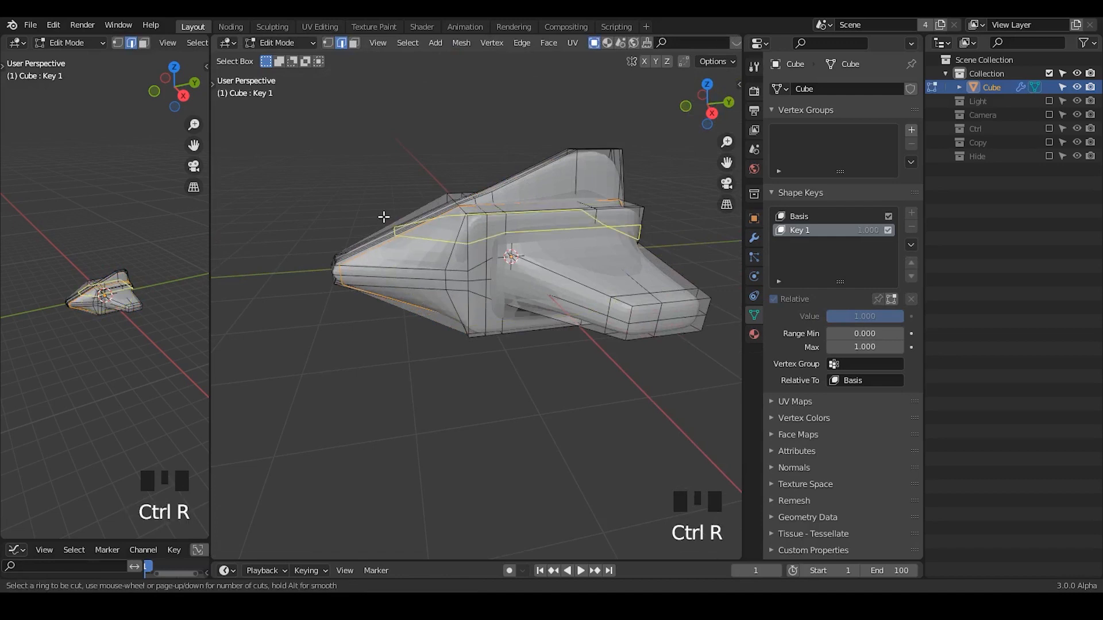
left_click(384, 197)
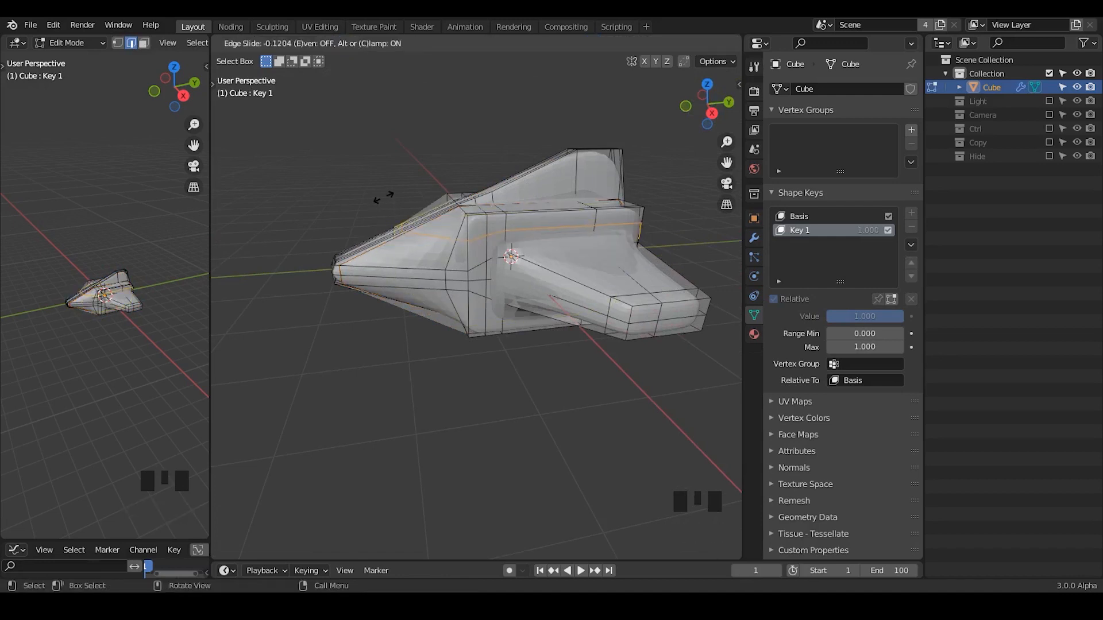
left_click(409, 160)
key("Tab")
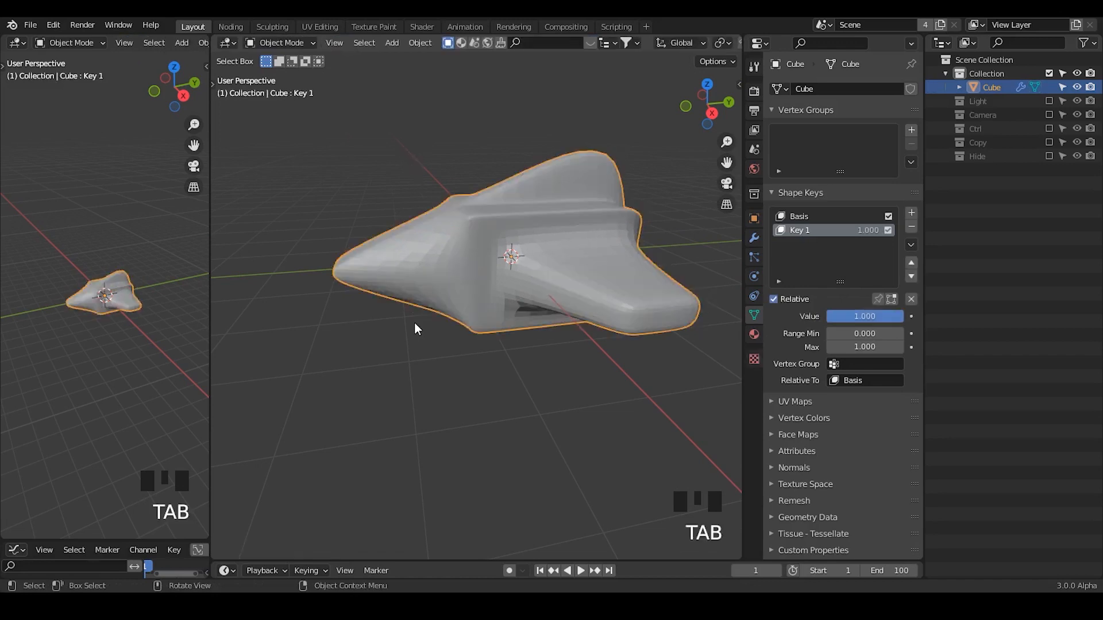
Undo the horizontal loop cut below the body's top edge.
middle_click_drag(414, 322, 554, 307)
key("ctrl+z")
key("ctrl+z")
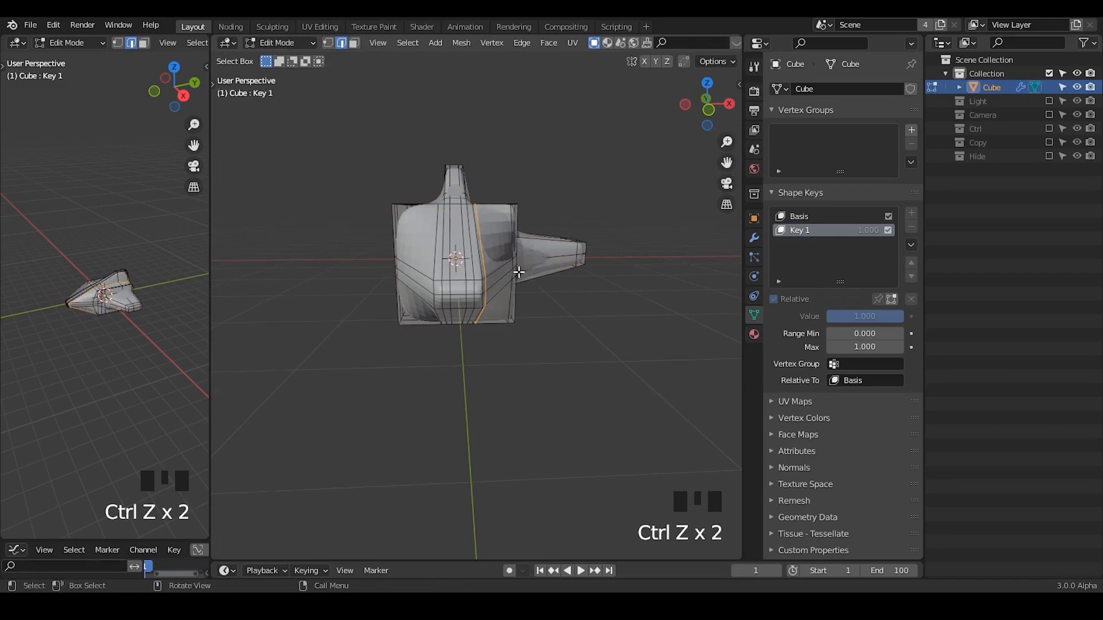
Select the outer lengthwise edge loop on the body's +X side and slide it inward by about 0.69.
key("Tab")
middle_click_drag(554, 257, 515, 219)
key("Tab")
left_click(514, 219, "alt")
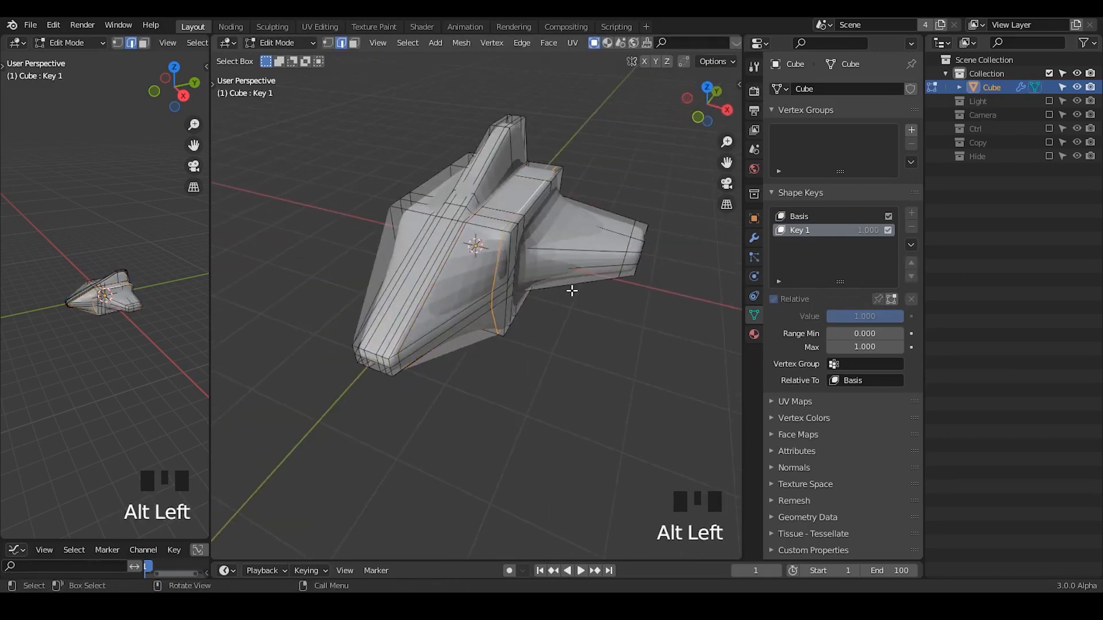
key("g")
key("g")
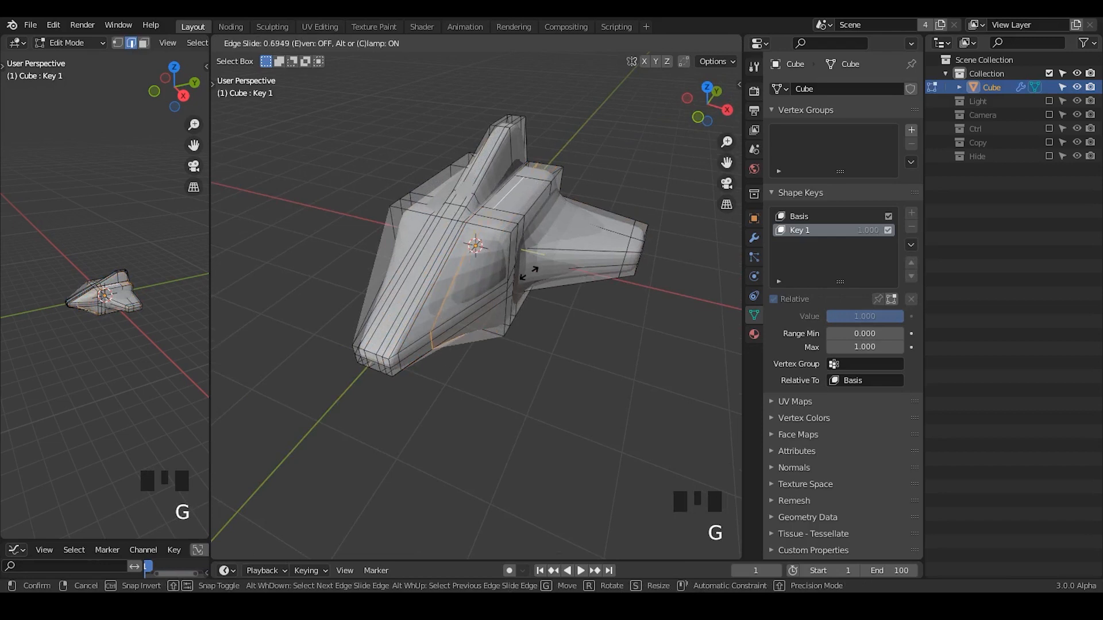
key("Tab")
Remove the selected lengthwise edge loop on the body's +X side and return to Object Mode.
mouse_move(530, 284)
middle_mouse_down()
mouse_move(554, 287)
mouse_move(528, 305)
mouse_move(529, 268)
middle_mouse_up()
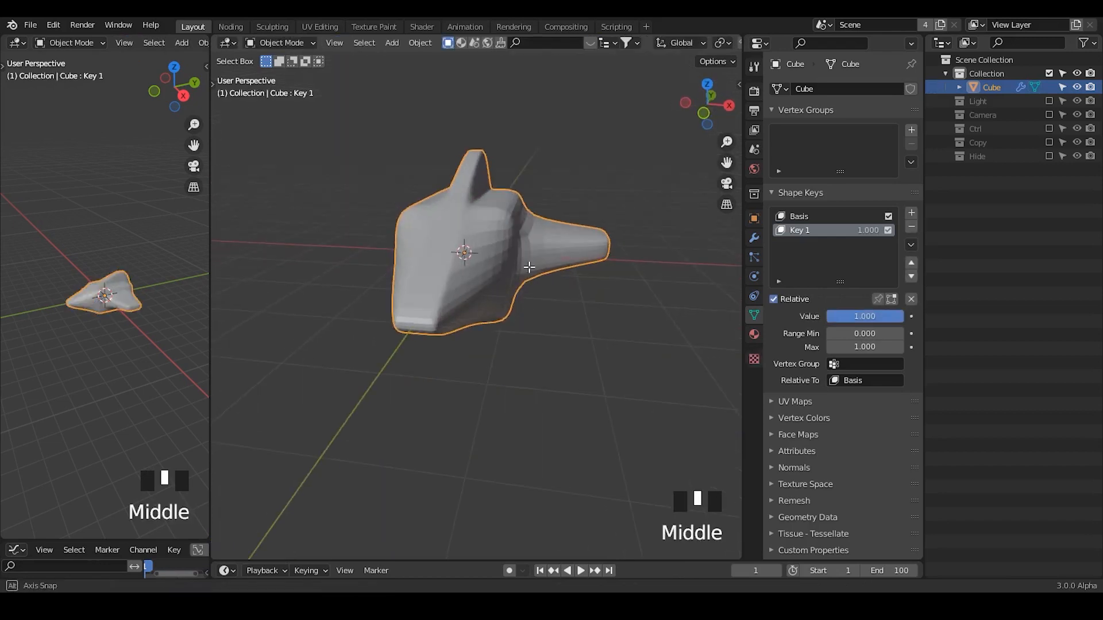
key("Tab")
key("x")
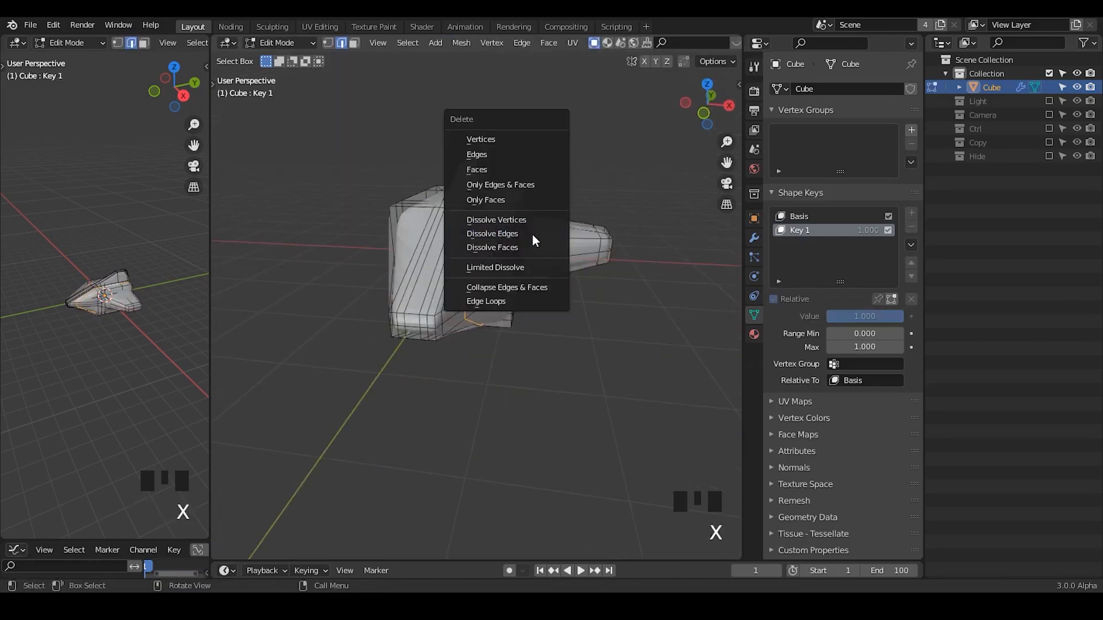
left_click(532, 235)
key("Tab")
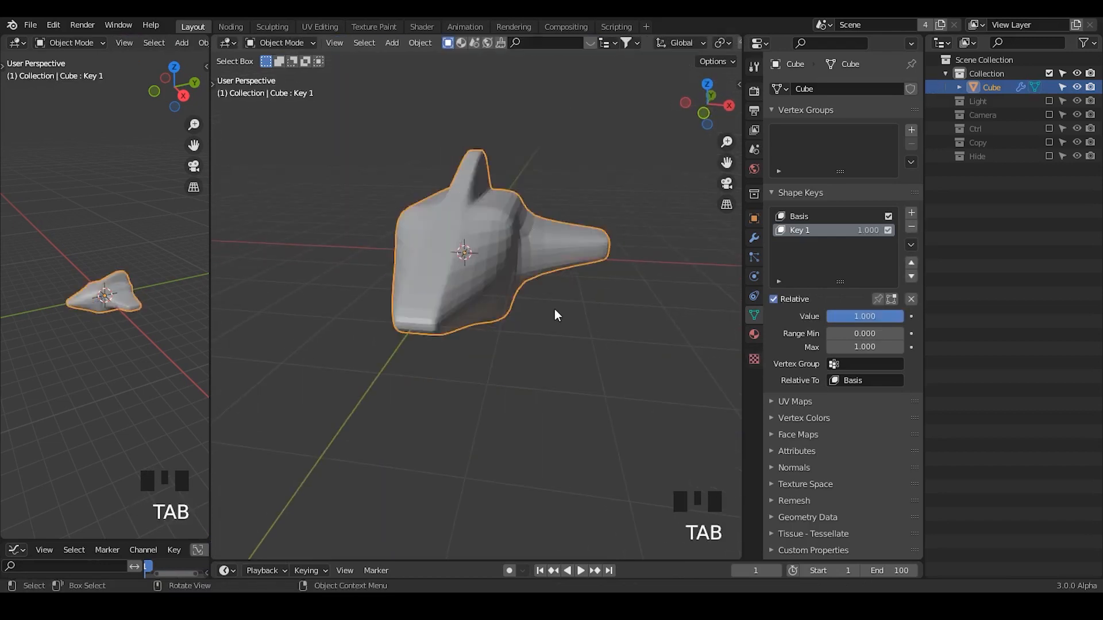
Add a loop cut around the +X wing and slide it inward by about 0.95, tight against the wing root.
middle_click_drag(554, 309, 489, 299)
key("Tab")
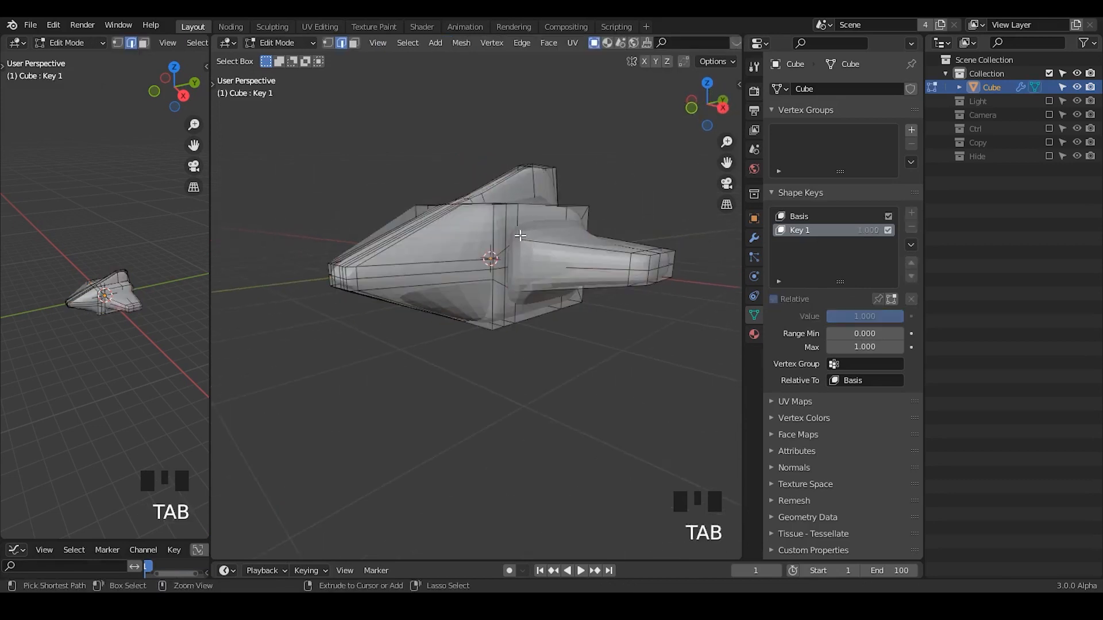
key("ctrl+r")
left_click(594, 263)
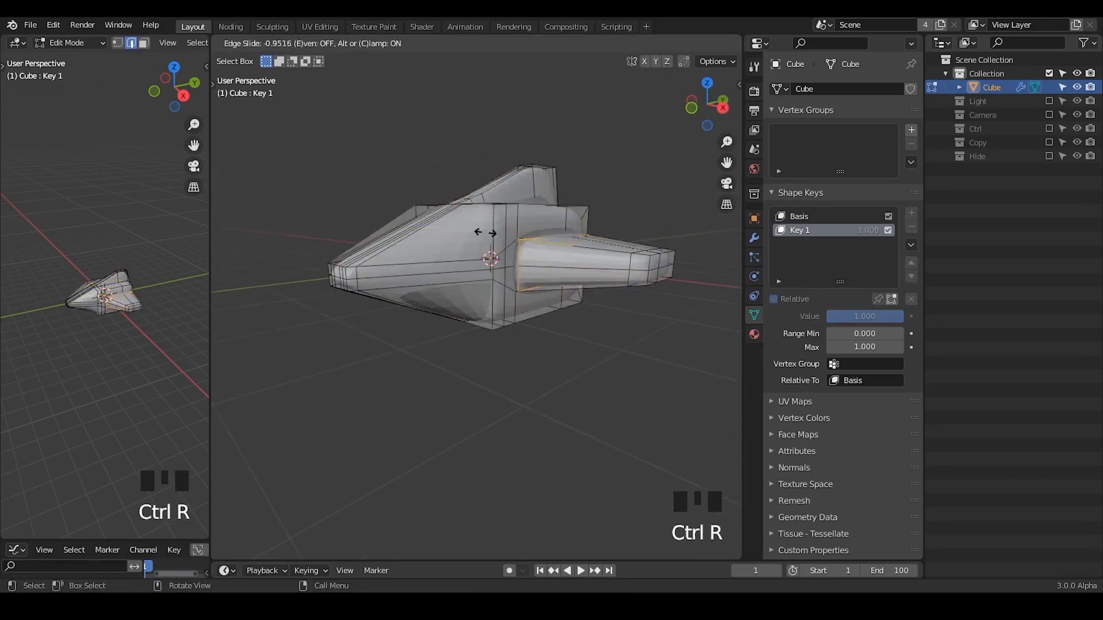
left_click(494, 235)
key("Tab")
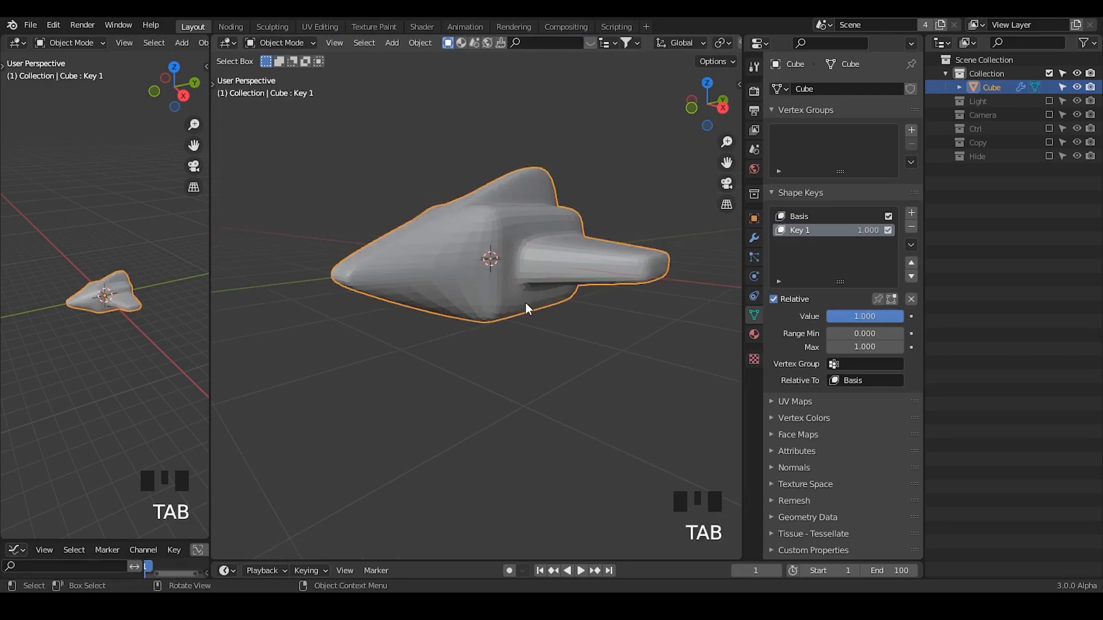
Add a centered loop cut around the rear section of the body and tail fin, and return to Object Mode.
middle_click_drag(525, 302, 403, 310)
key("Tab")
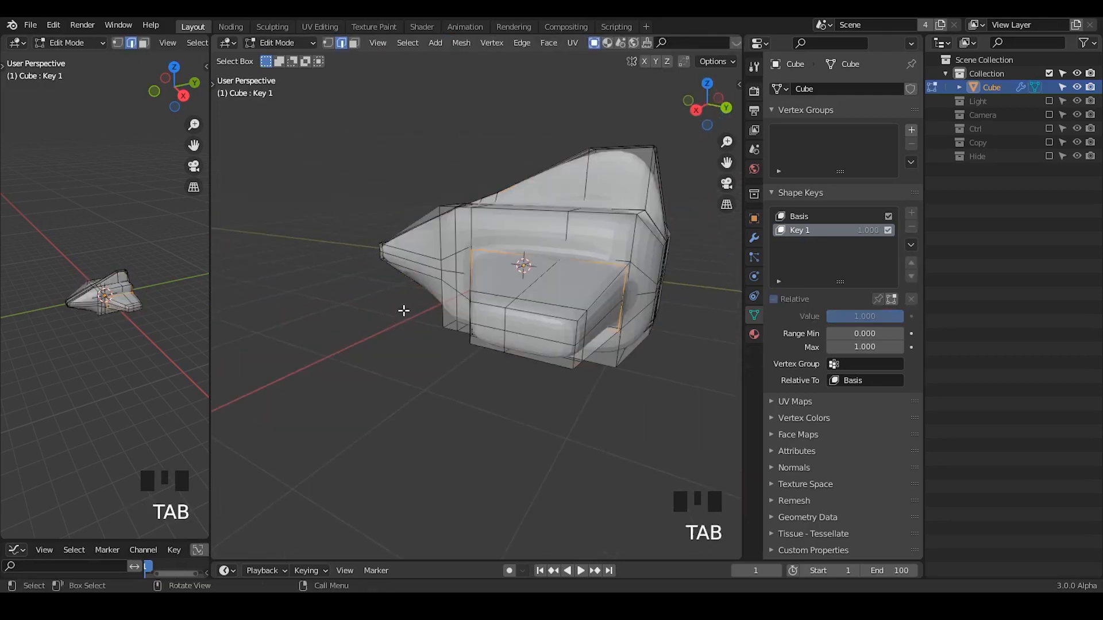
middle_click_drag(559, 319, 505, 234, "shift")
key("ctrl+r")
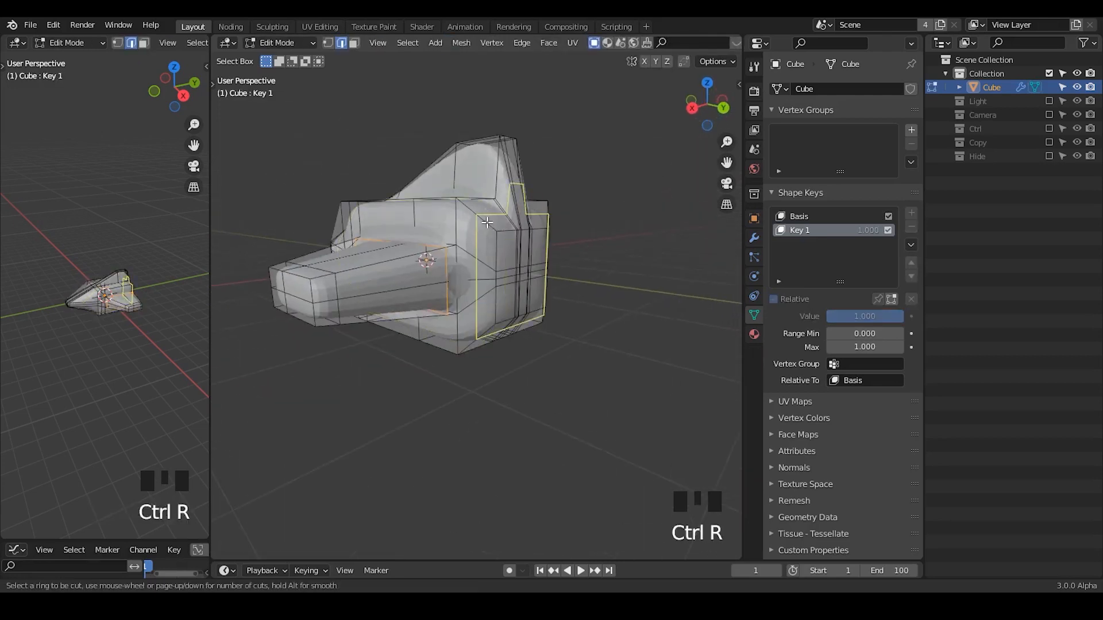
left_click(487, 223)
left_click(487, 222)
key("Tab")
middle_click_drag(457, 336, 511, 359)
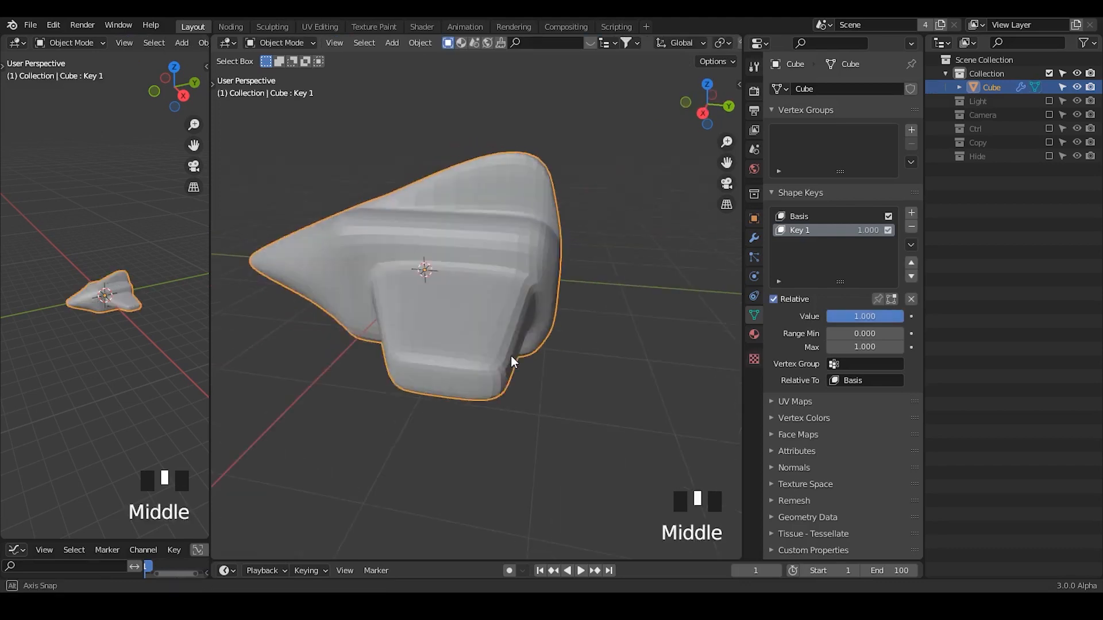
Slide the new rear edge loop forward by about 0.90, toward the trailing edge of the fin and body.
key("Tab")
key("g")
key("g")
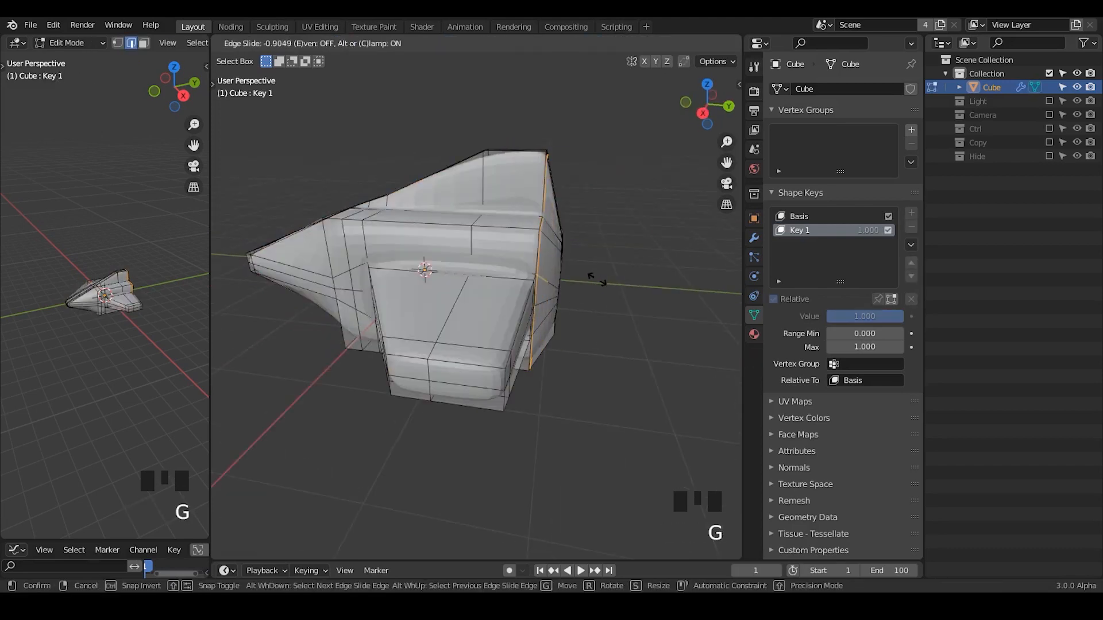
left_click(597, 281)
key("Tab")
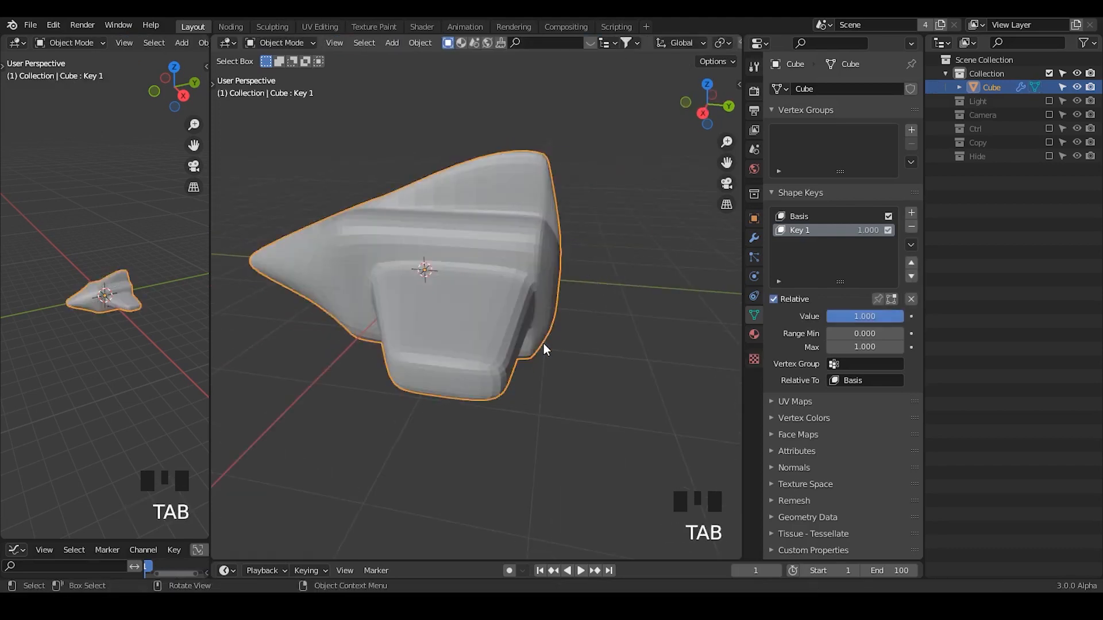
Add a loop cut through the fin, body and wing and slide it close to their trailing edge.
middle_click_drag(543, 344, 553, 356)
key("Tab")
key("ctrl+r")
left_click(523, 187)
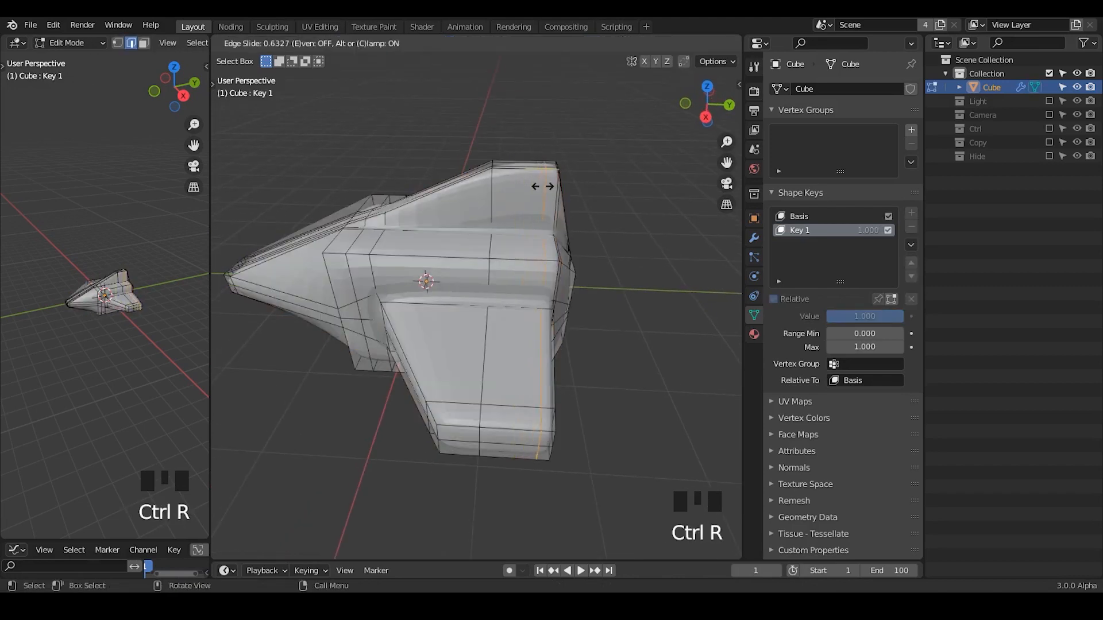
left_click(556, 246)
key("Tab")
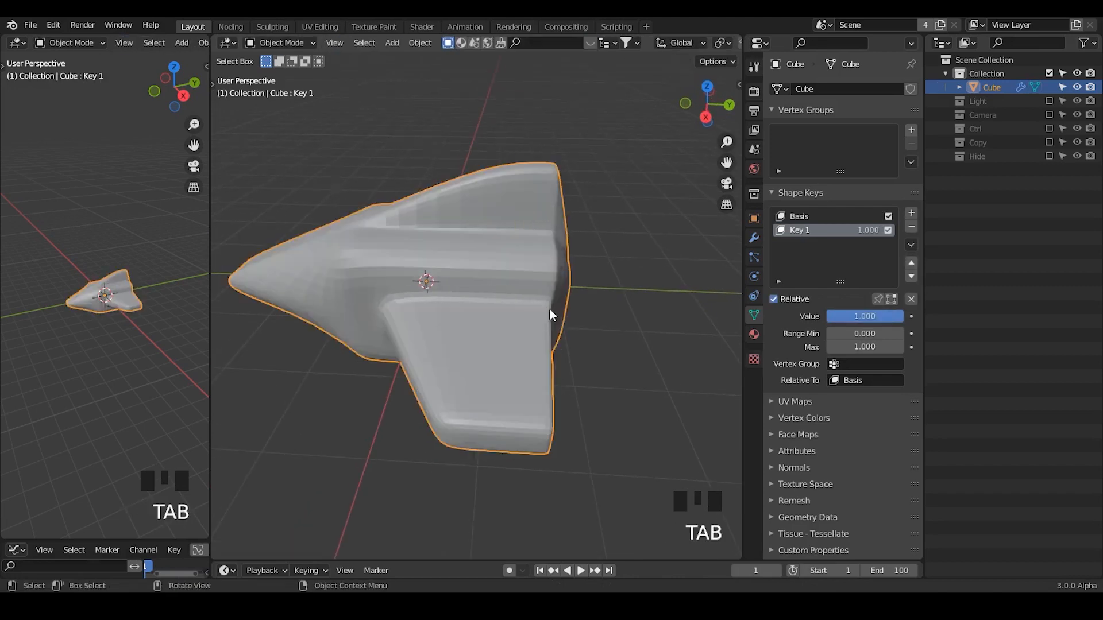
Add another loop cut through the fin, body and wing and slide it forward by about 0.88, beside the middle loop.
key("Tab")
key("ctrl+r")
left_click(504, 155)
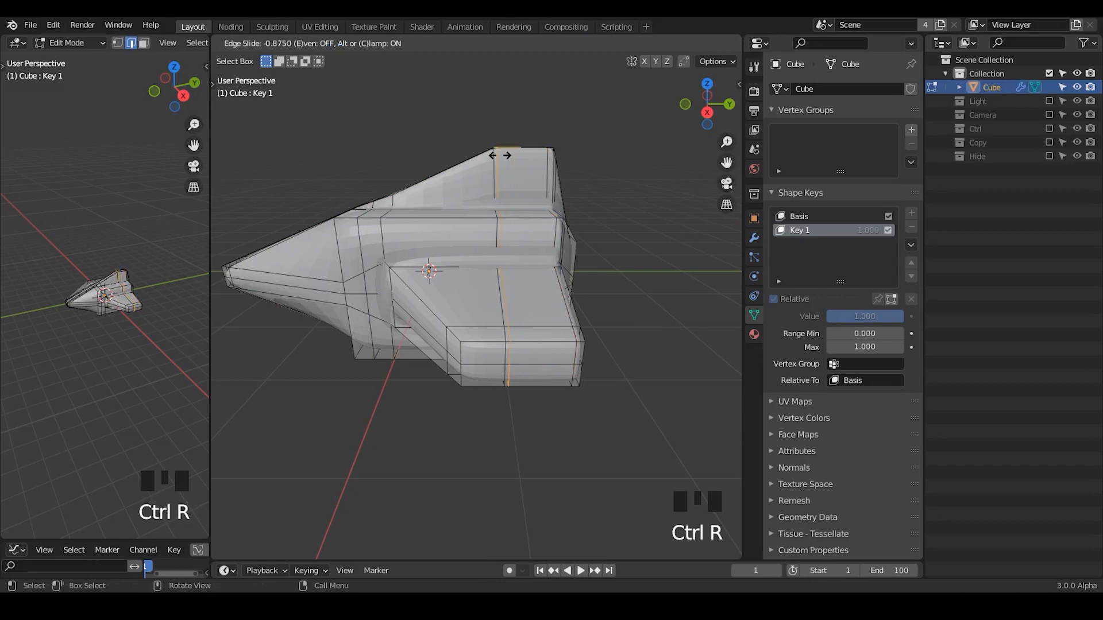
left_click(502, 156)
key("Tab")
Select all the faces of the nose tip in face select mode, using X-ray display for the selection.
middle_click_drag(485, 337, 443, 211)
key("Tab")
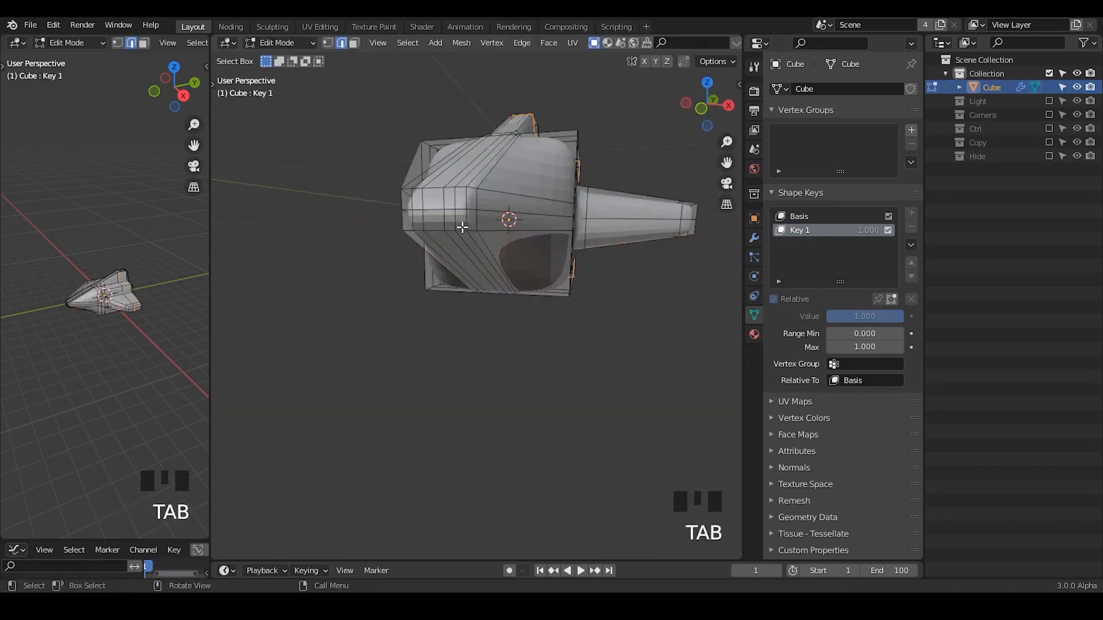
key("3")
key("alt+z")
left_click_drag(463, 193, 404, 228)
key("alt+z")
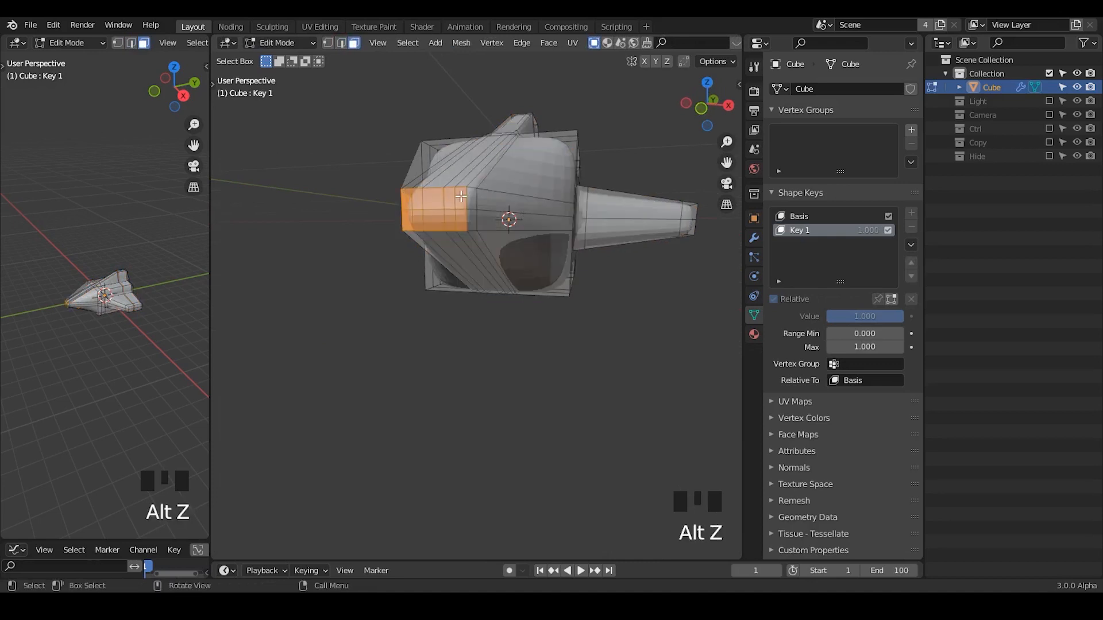
left_click(463, 194)
left_click_drag(462, 193, 408, 240)
middle_click_drag(408, 240, 505, 263)
key("s")
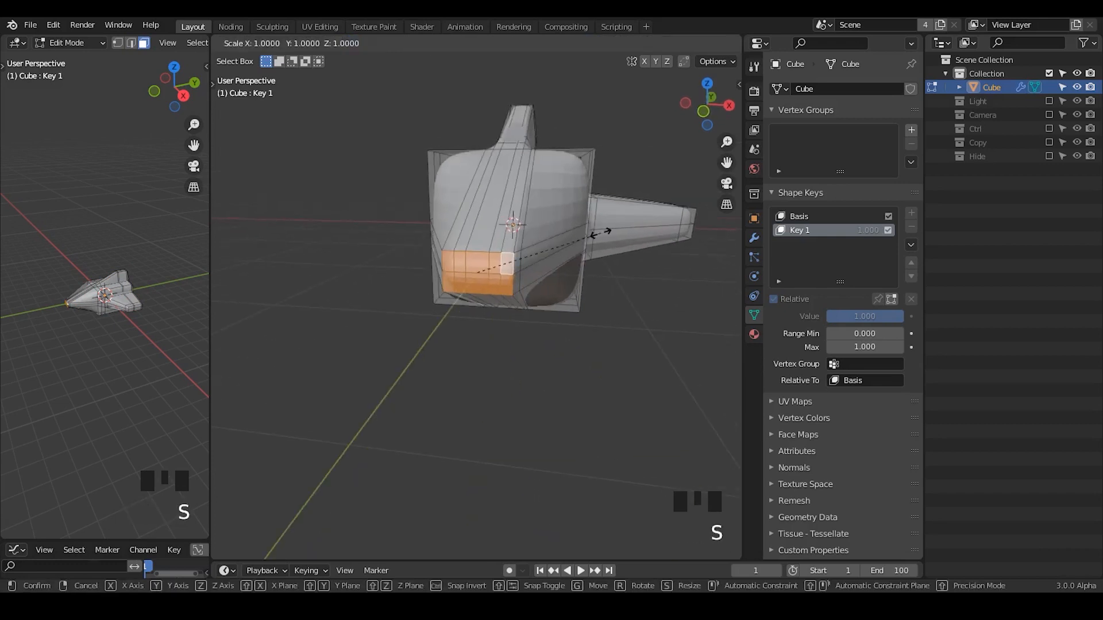
right_click(590, 221)
middle_click_drag(485, 308, 484, 279)
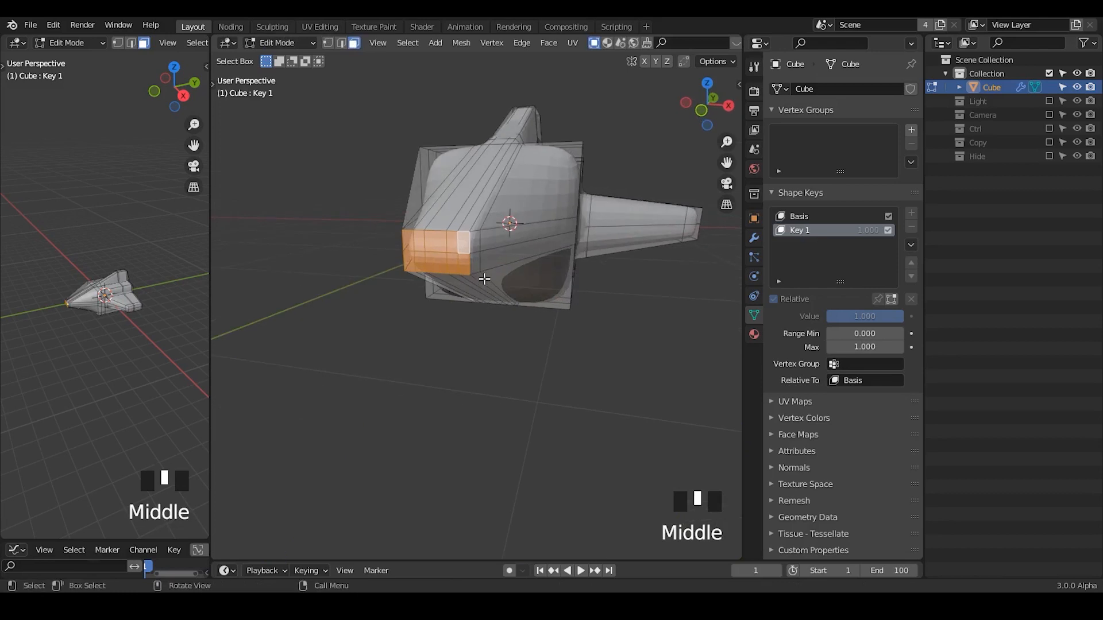
key("s")
right_click(489, 237)
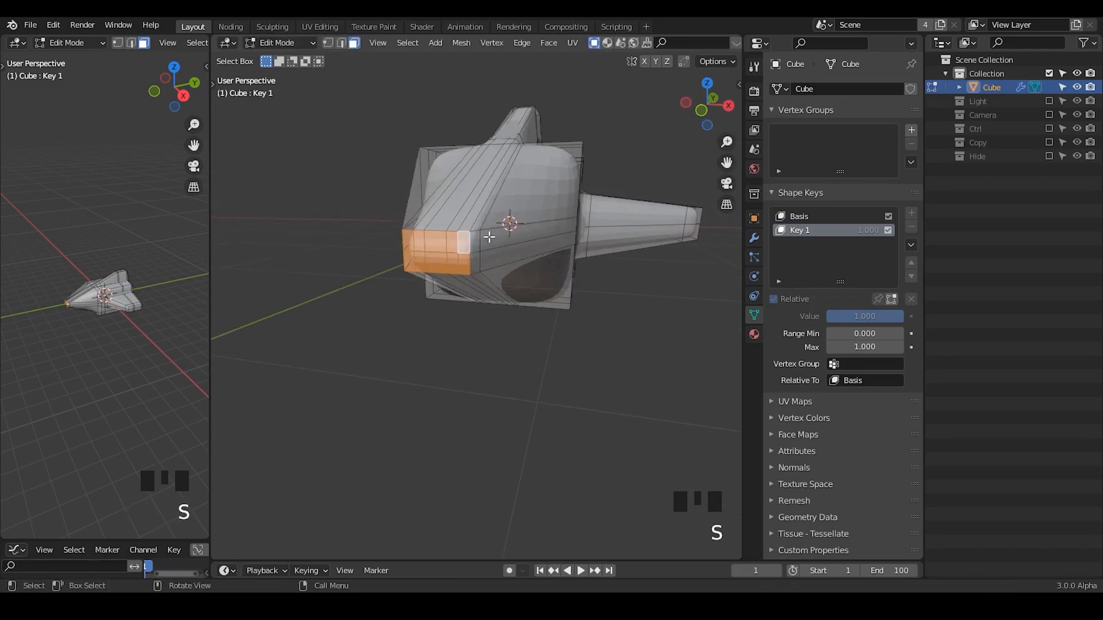
middle_click_drag(481, 247, 486, 255)
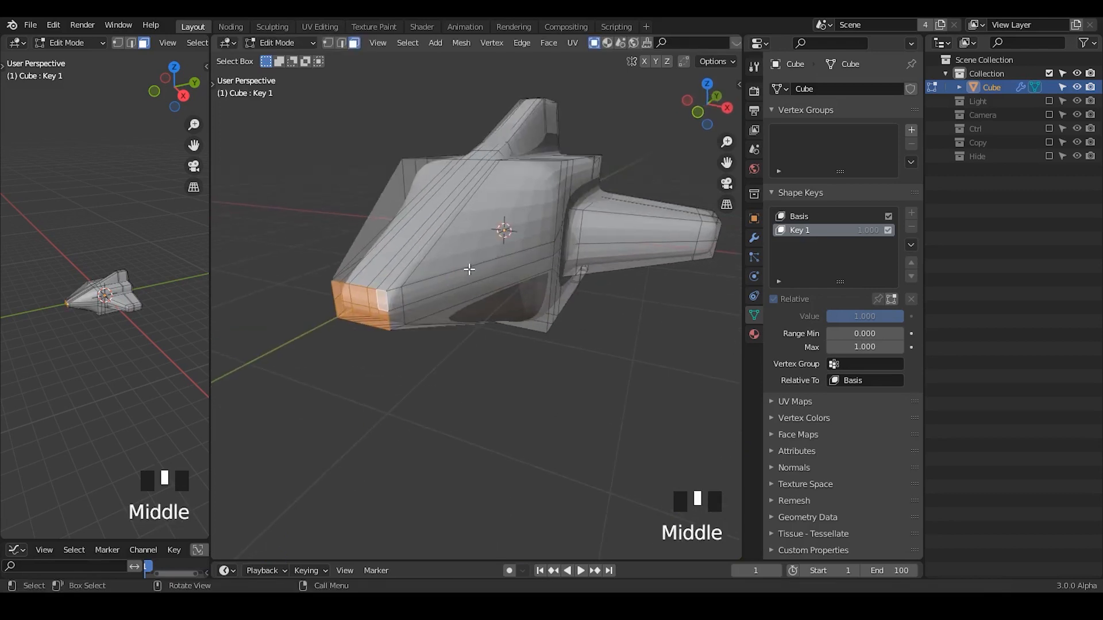
Scale the selected nose-tip faces up uniformly to make the nose blunter.
key("s")
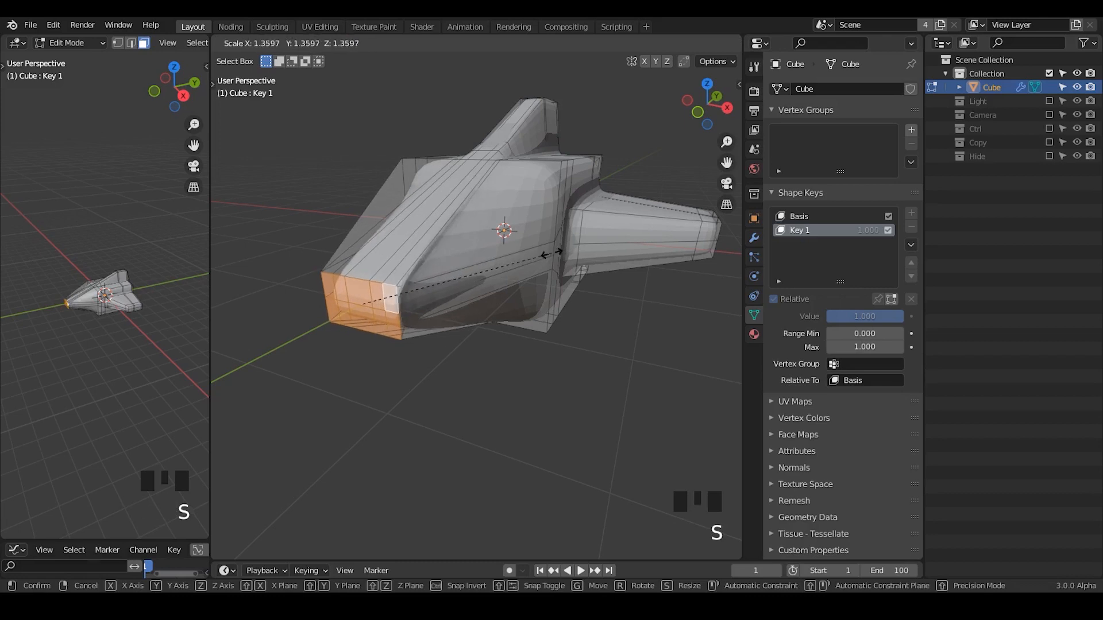
key("z")
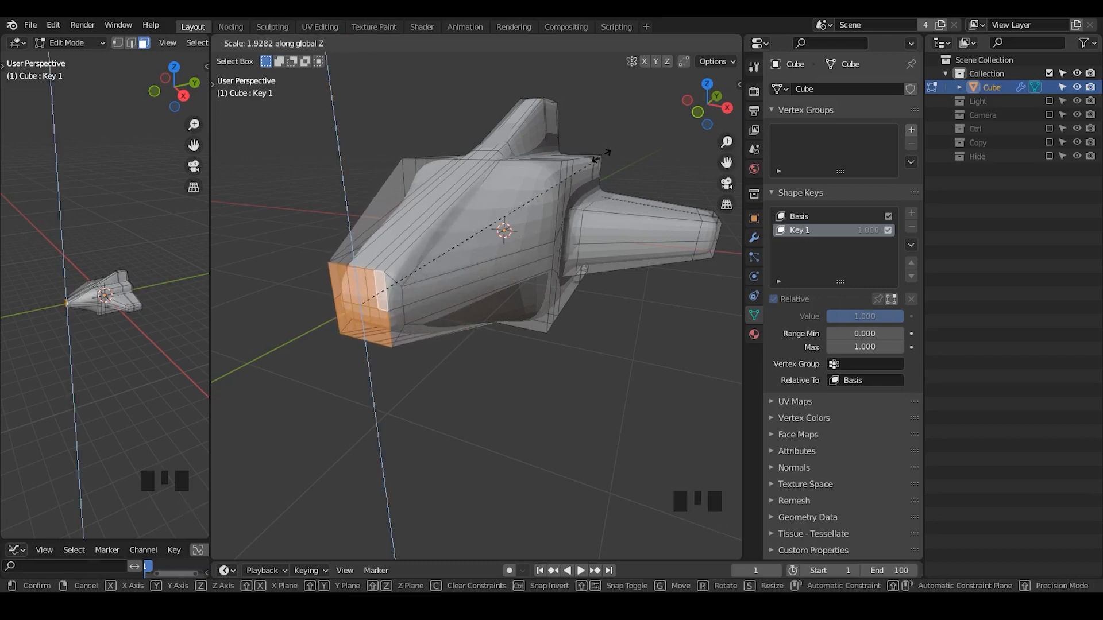
key("s")
left_click(589, 227)
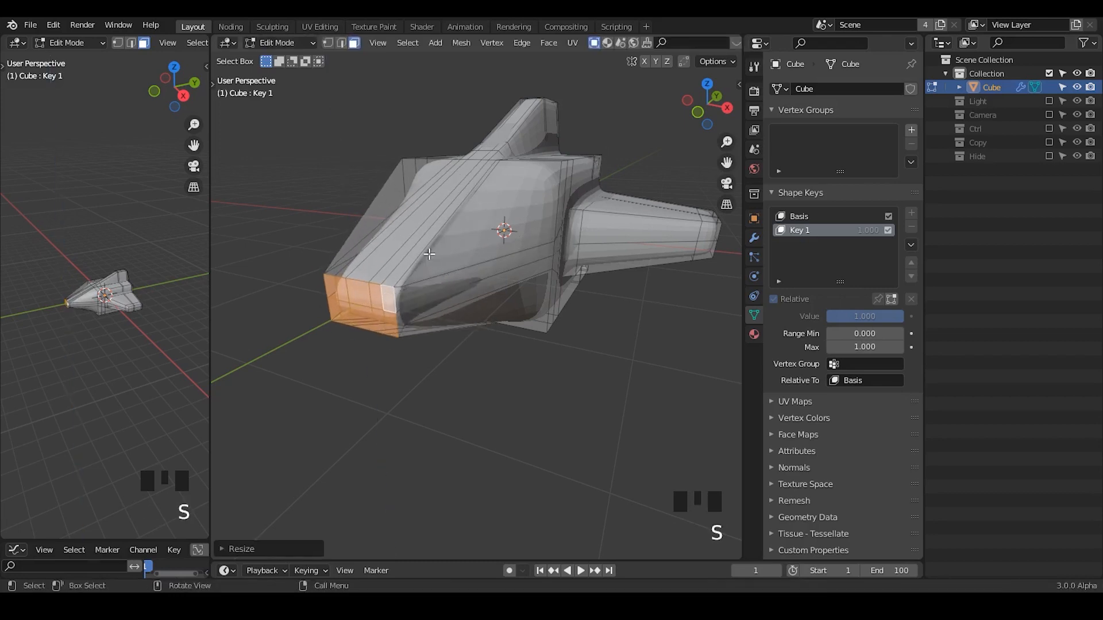
Select the lengthwise edge loop beside the nose on the body's +X side and move it outward along X.
key("2")
left_click(439, 268, "alt")
key("g")
key("g")
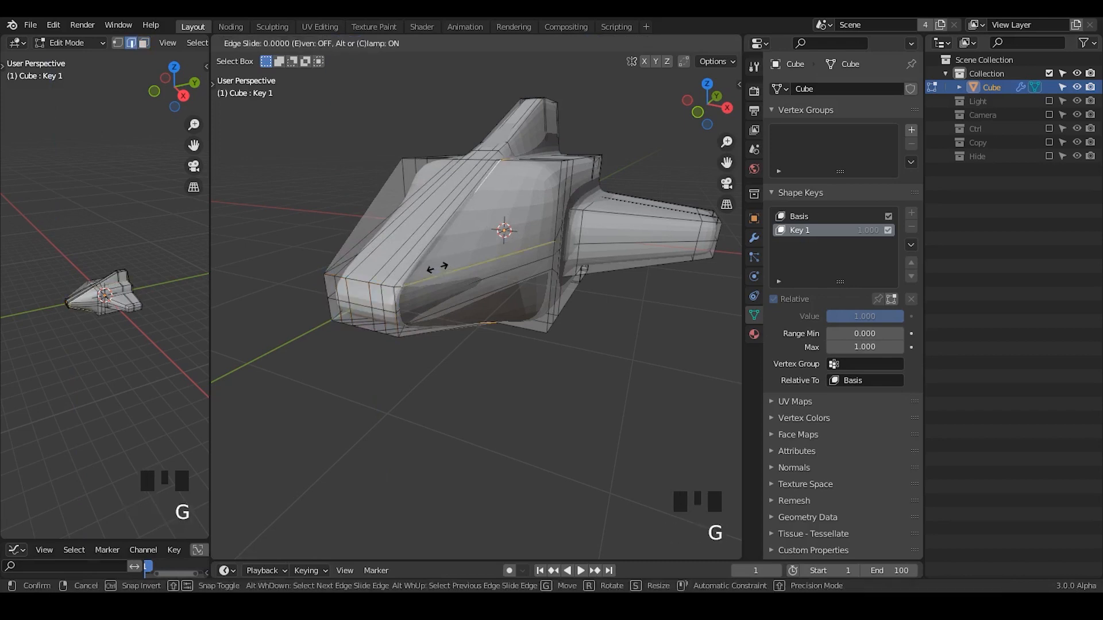
left_click(443, 272)
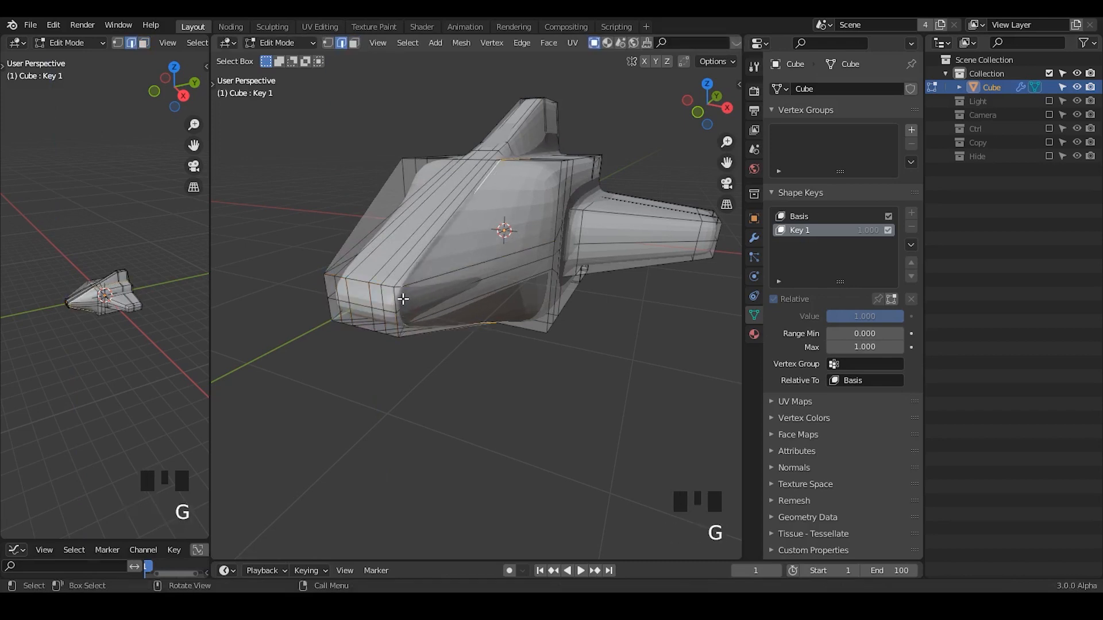
middle_click_drag(402, 299, 476, 285)
key("g")
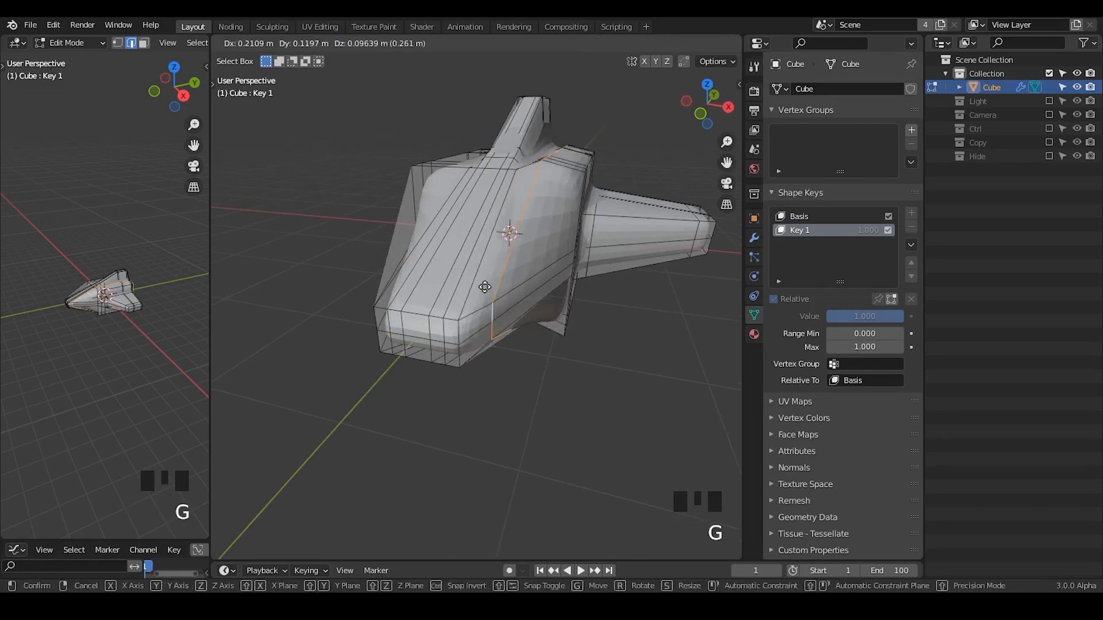
key("x")
left_click(480, 289)
key("Tab")
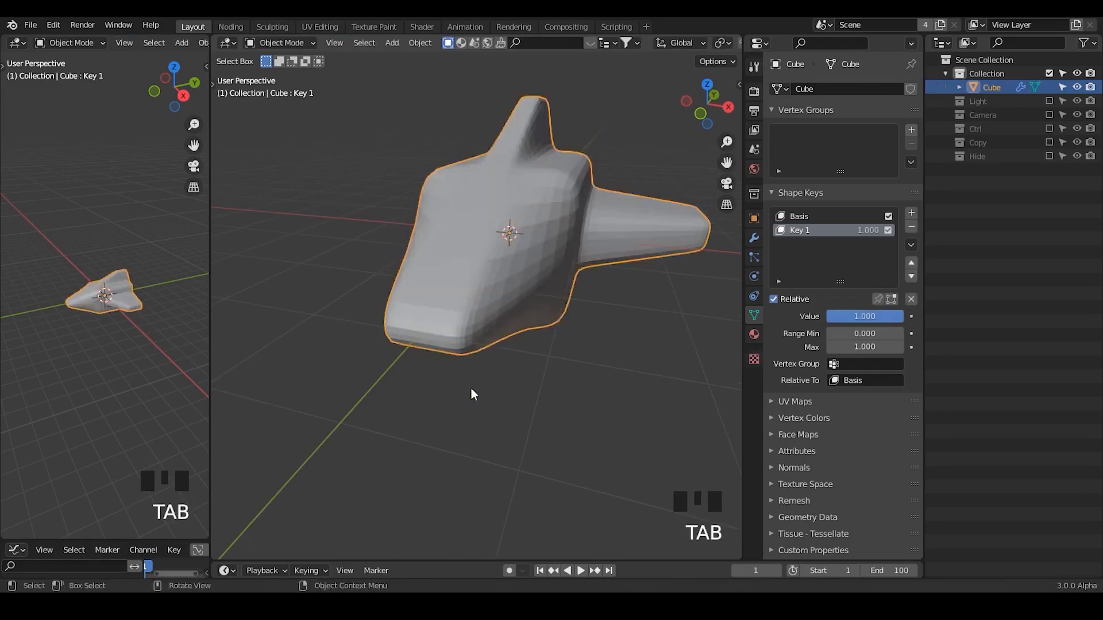
Test the morph by lowering the Key 1 value and raising it back to 1.000.
middle_click_drag(471, 391, 746, 253)
left_click_drag(877, 313, 828, 316)
middle_click_drag(619, 343, 560, 353)
left_click_drag(857, 319, 885, 318)
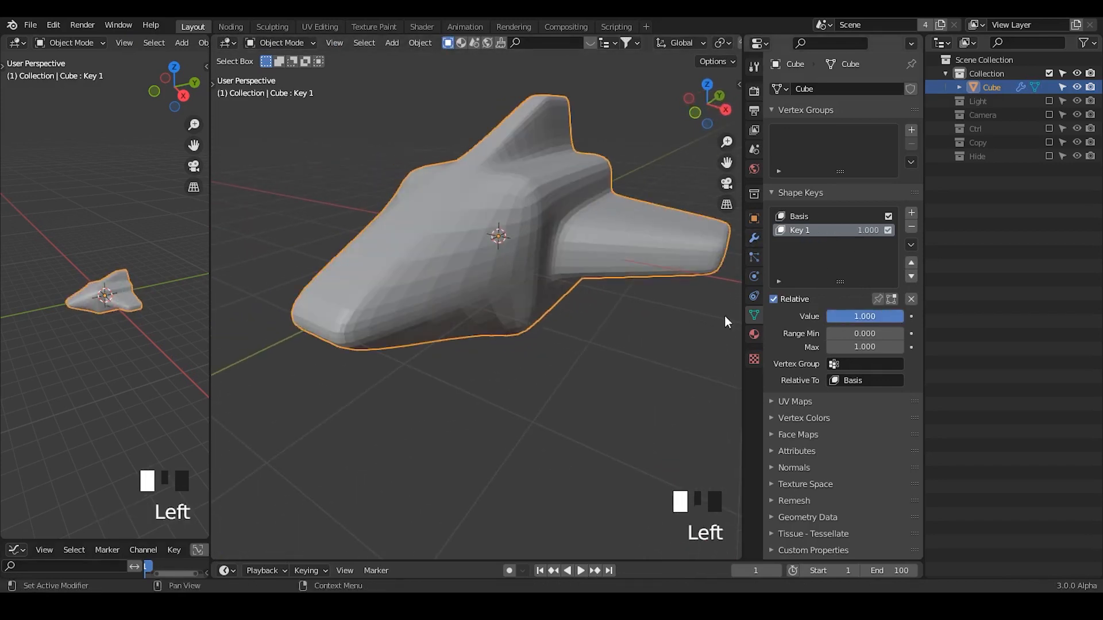
middle_click_drag(724, 316, 580, 328, "ctrl")
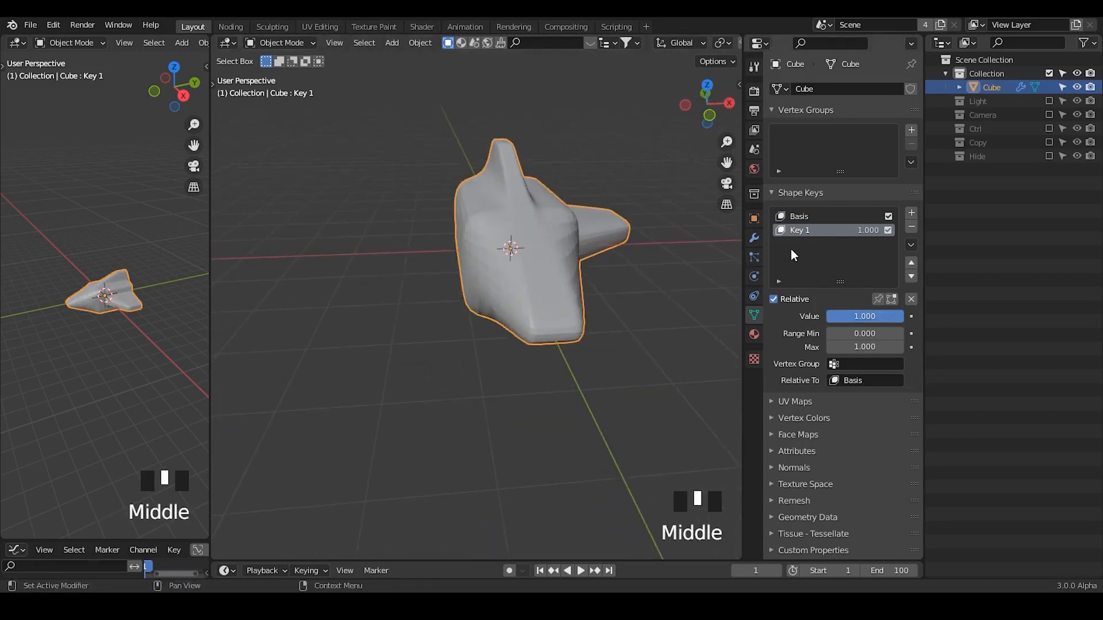
Add a Mirror modifier on the X axis to the ship and enable its X bisect.
left_click(750, 241)
left_click(807, 90)
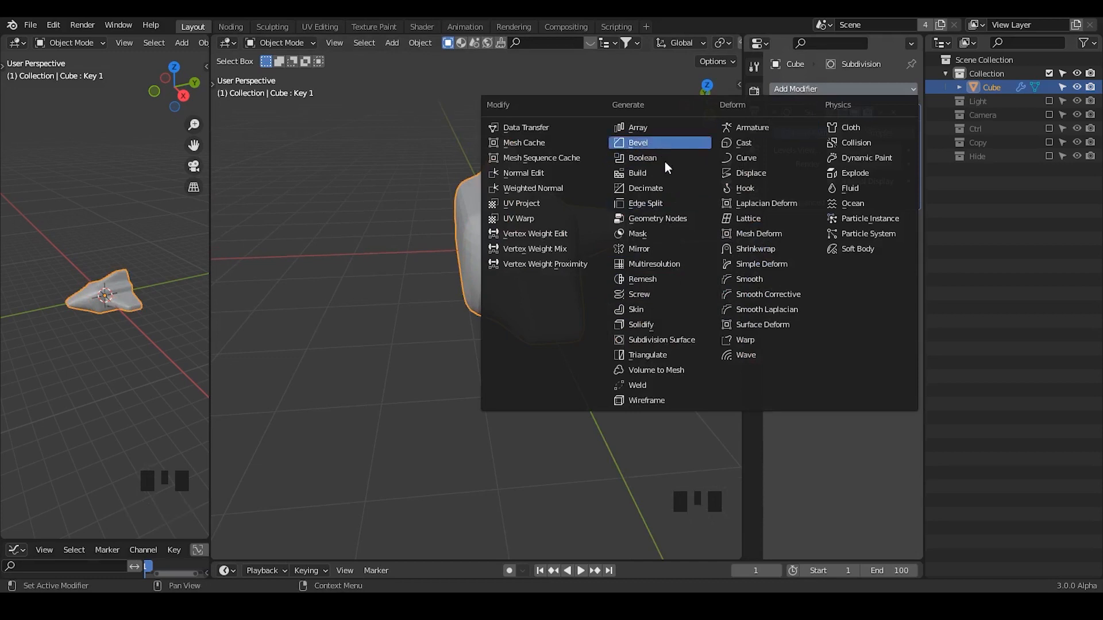
left_click(662, 251)
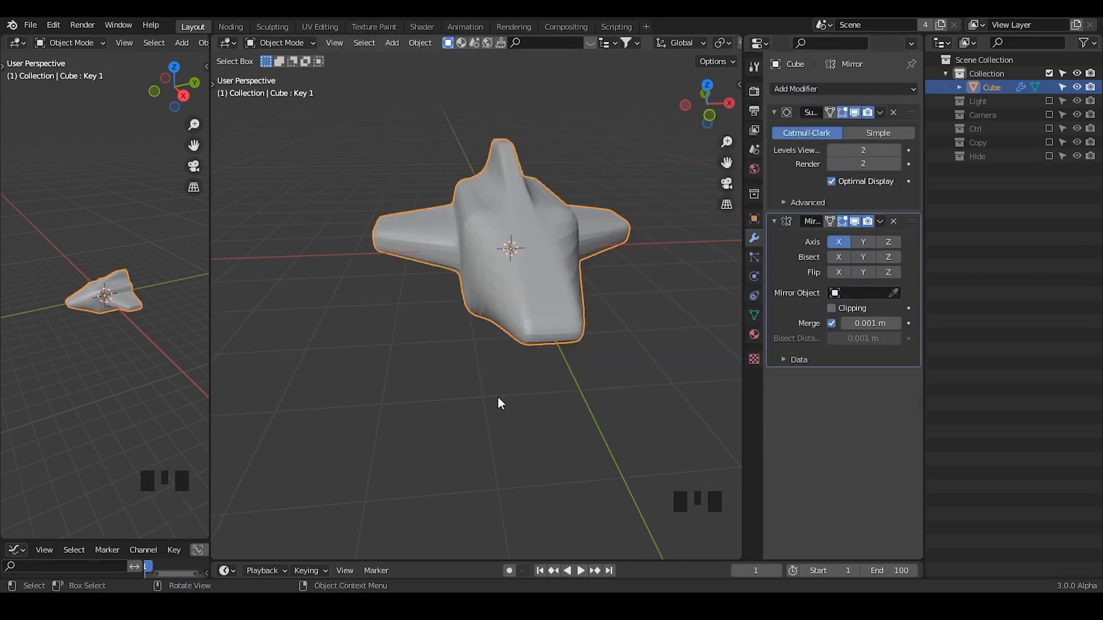
middle_click_drag(497, 396, 481, 400)
left_click(838, 257)
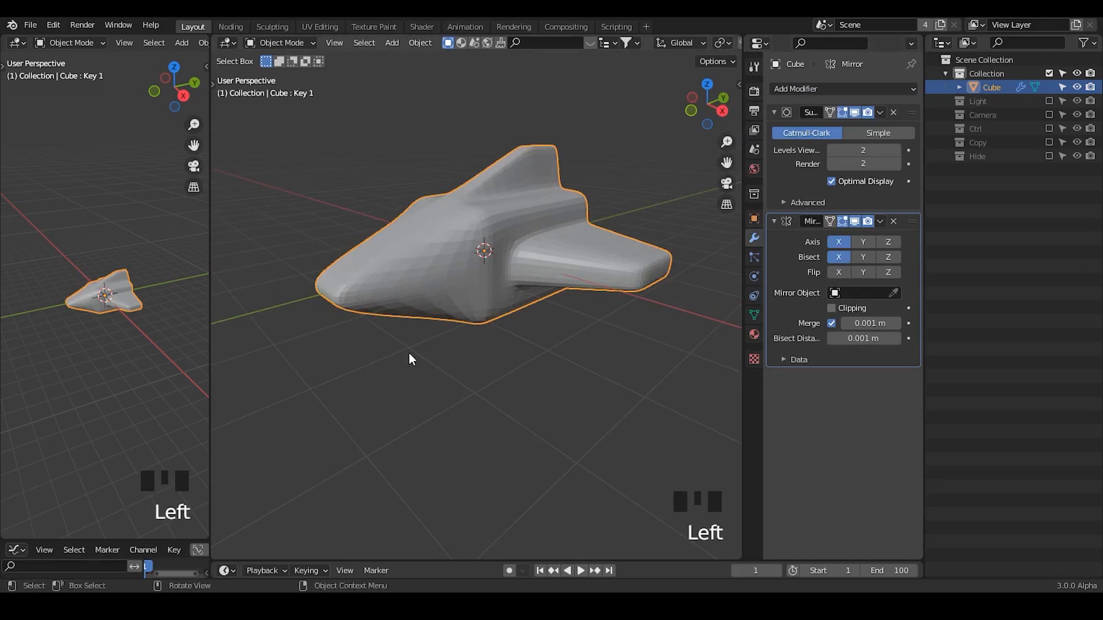
Select all the vertices along the underside of the body in vertex select mode with X-ray display on.
middle_click_drag(409, 357, 391, 326)
key("Tab")
key("1")
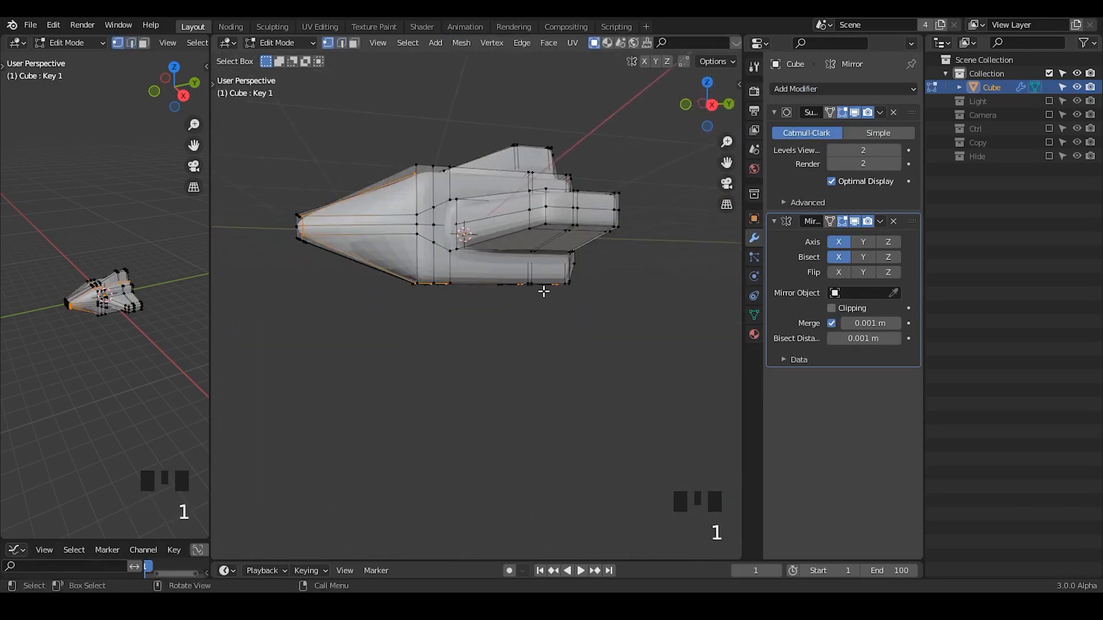
middle_click_drag(589, 279, 606, 301)
left_click(755, 315)
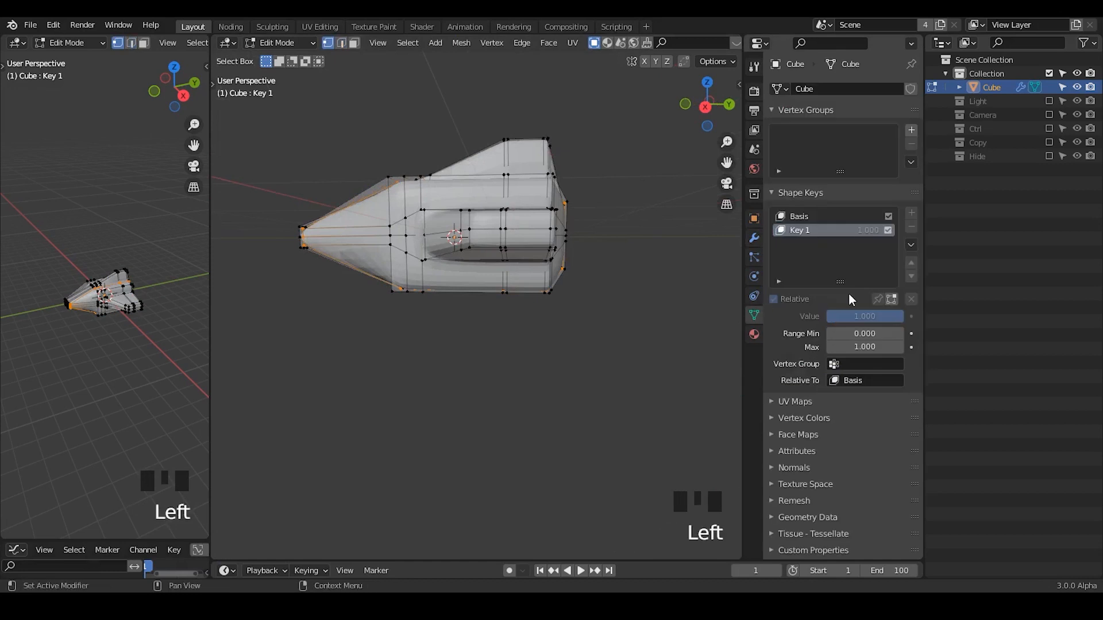
left_click_drag(571, 284, 323, 364)
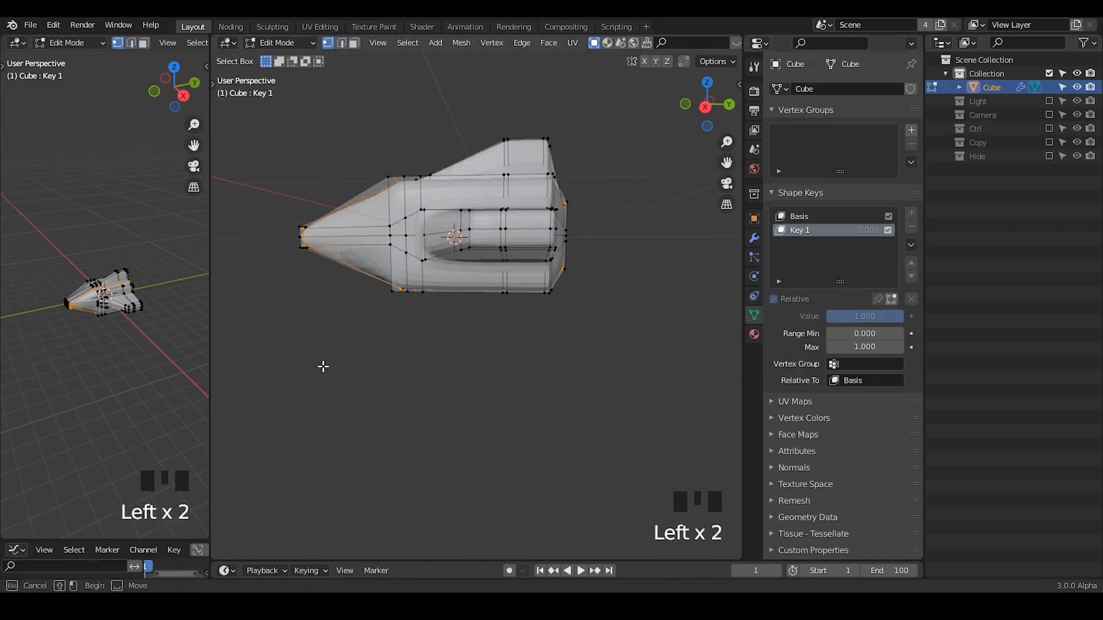
key("alt+z")
left_click_drag(571, 280, 270, 369)
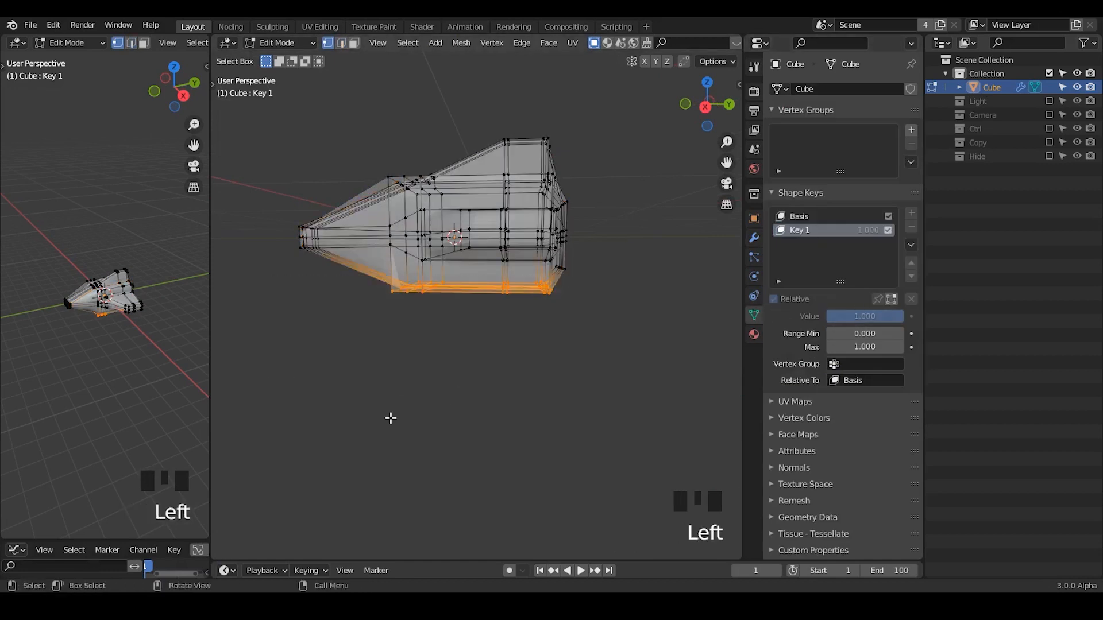
Raise the selected underside vertices about 0.37 m along Z in the right orthographic view.
middle_click_drag(389, 418, 637, 142)
left_click(706, 107)
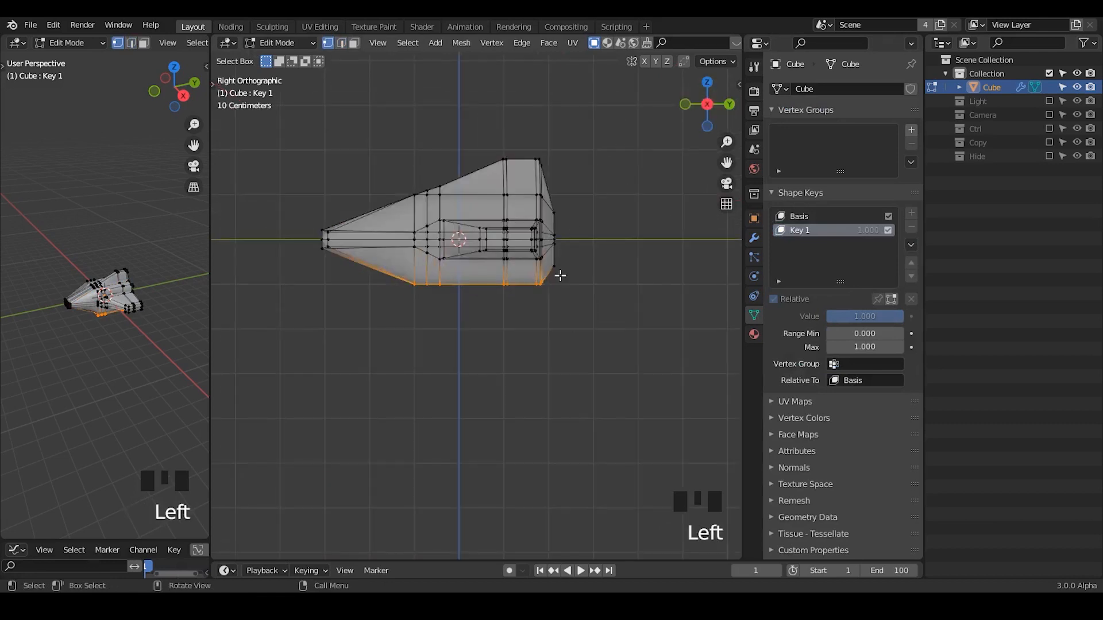
key("g")
key("z")
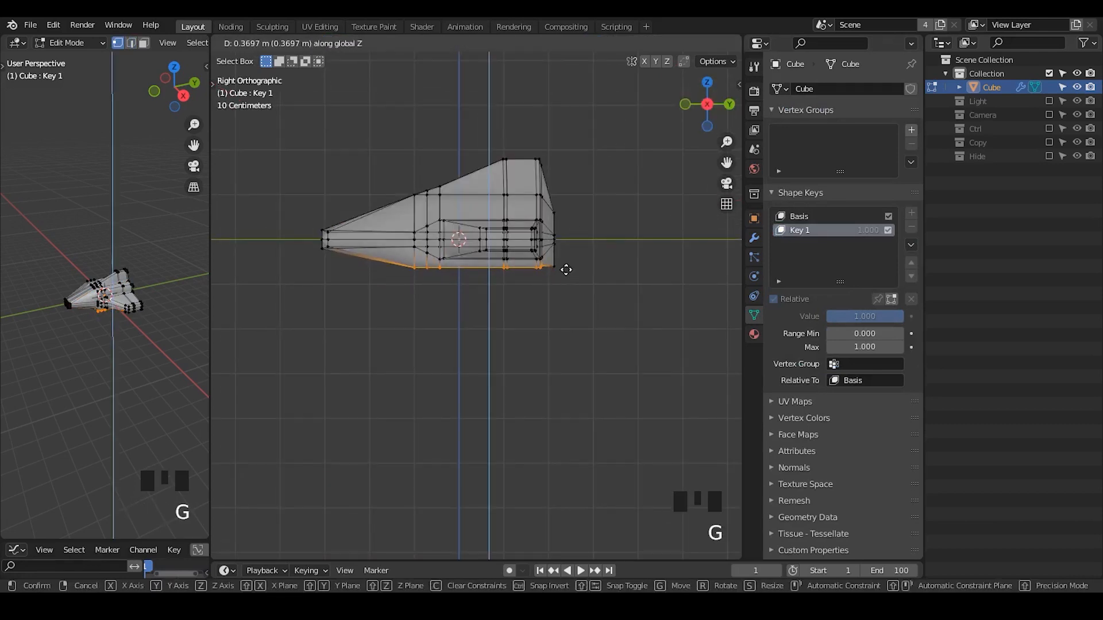
left_click(566, 270)
key("Tab")
Turn off X-ray display and check the morph with the Key 1 value, ending at 1.000.
middle_click_drag(413, 337, 517, 253)
key("alt+z")
mouse_move(485, 302)
middle_mouse_down()
mouse_move(550, 276)
mouse_move(505, 299)
middle_mouse_up()
left_click_drag(873, 322, 905, 316)
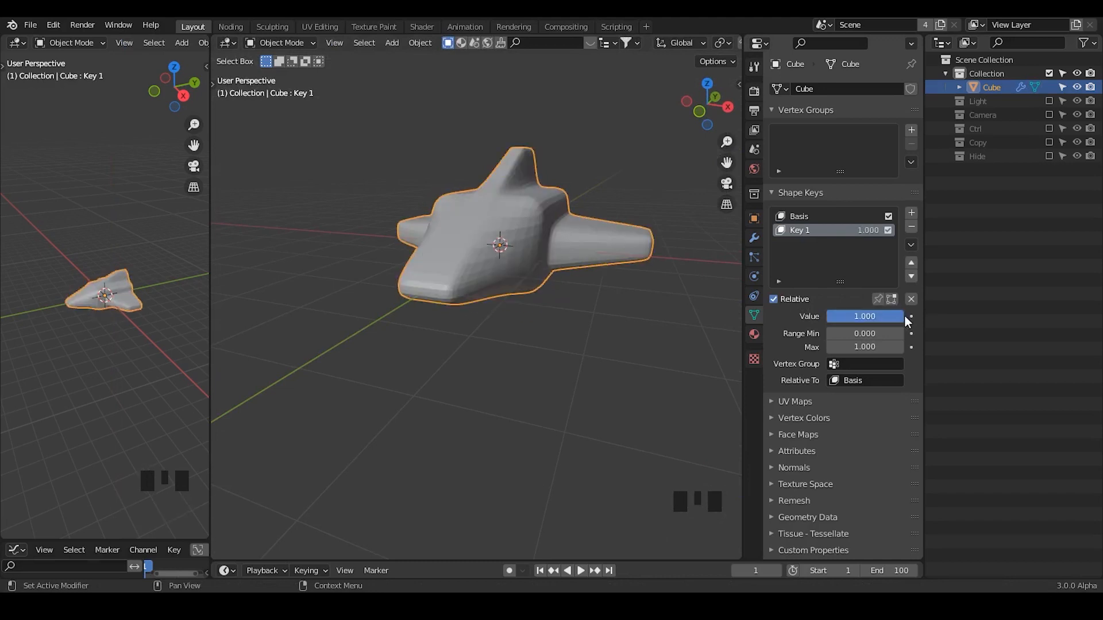
Duplicate the ship in place, rename the original object SA and rename the copy SB.
key("shift+d")
right_click(599, 156)
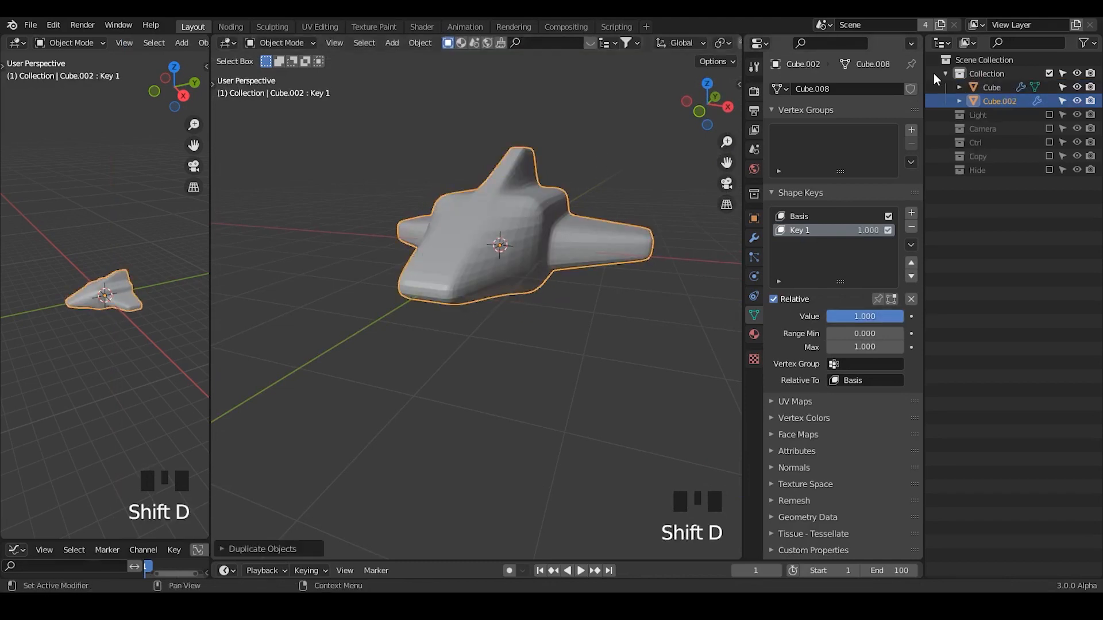
double_click(992, 86)
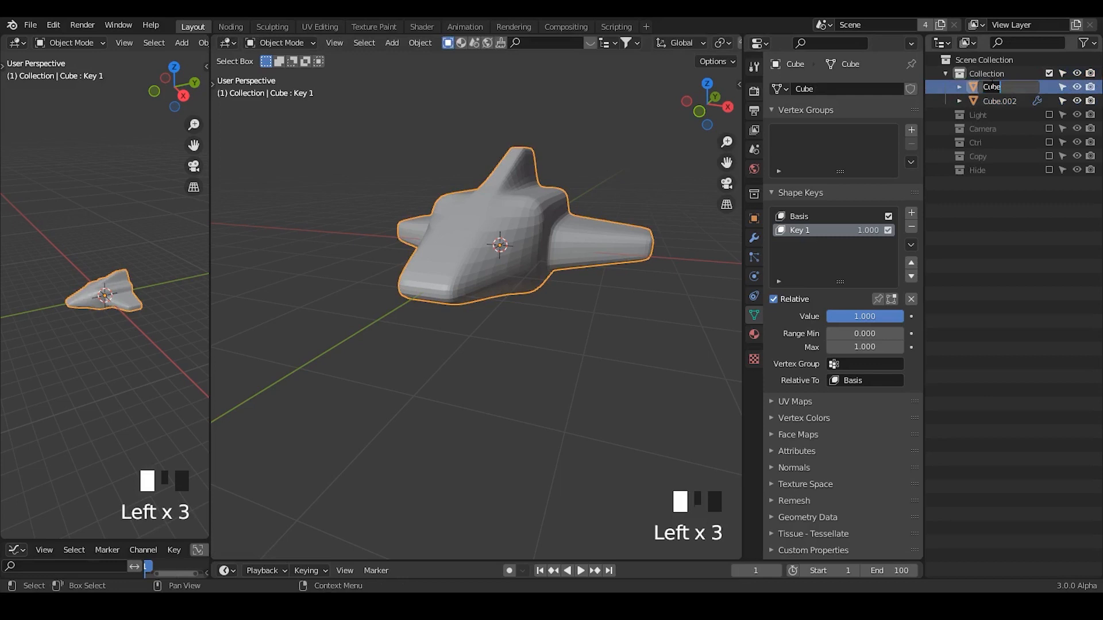
type("SA")
key("Return")
double_click(993, 88)
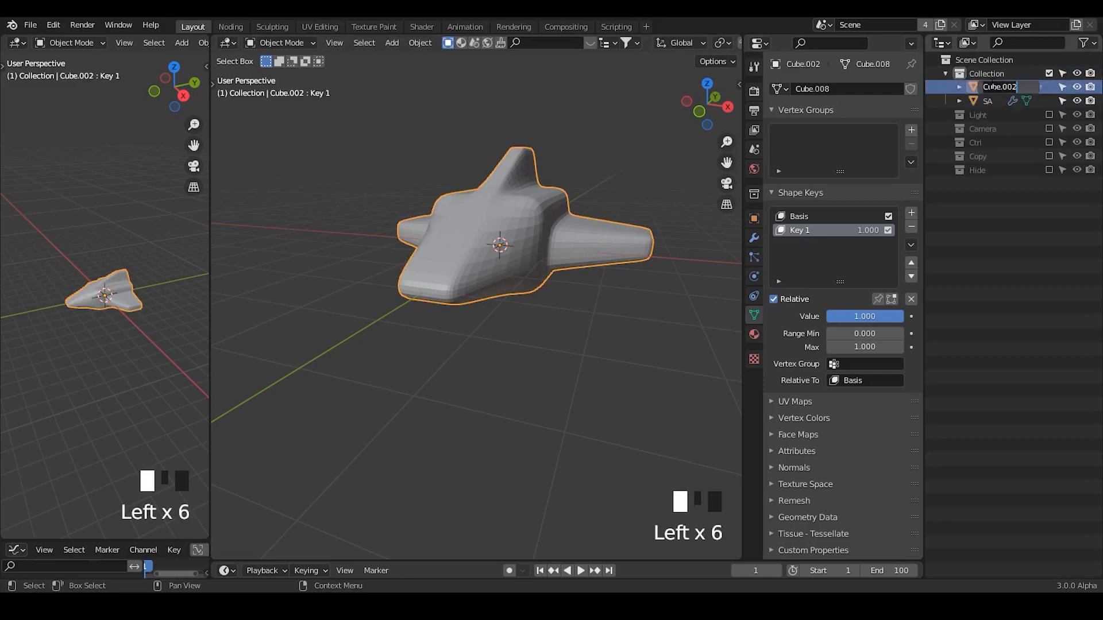
type("SB")
key("Return")
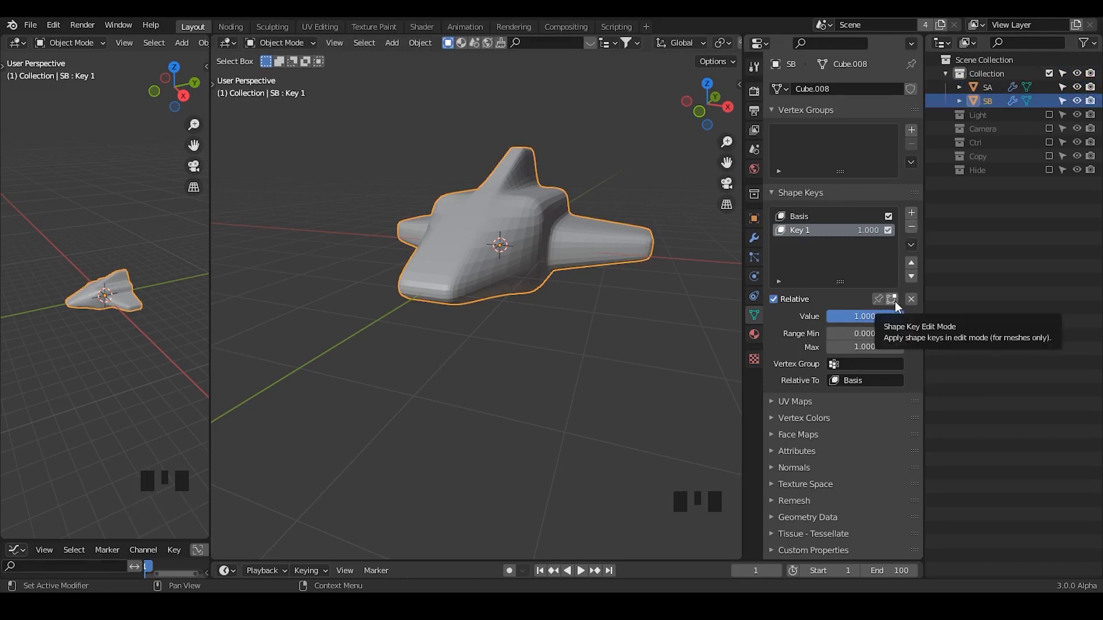
Set the Key 1 shape key value of the SA object to 0.000.
left_click(829, 218)
left_click(810, 231)
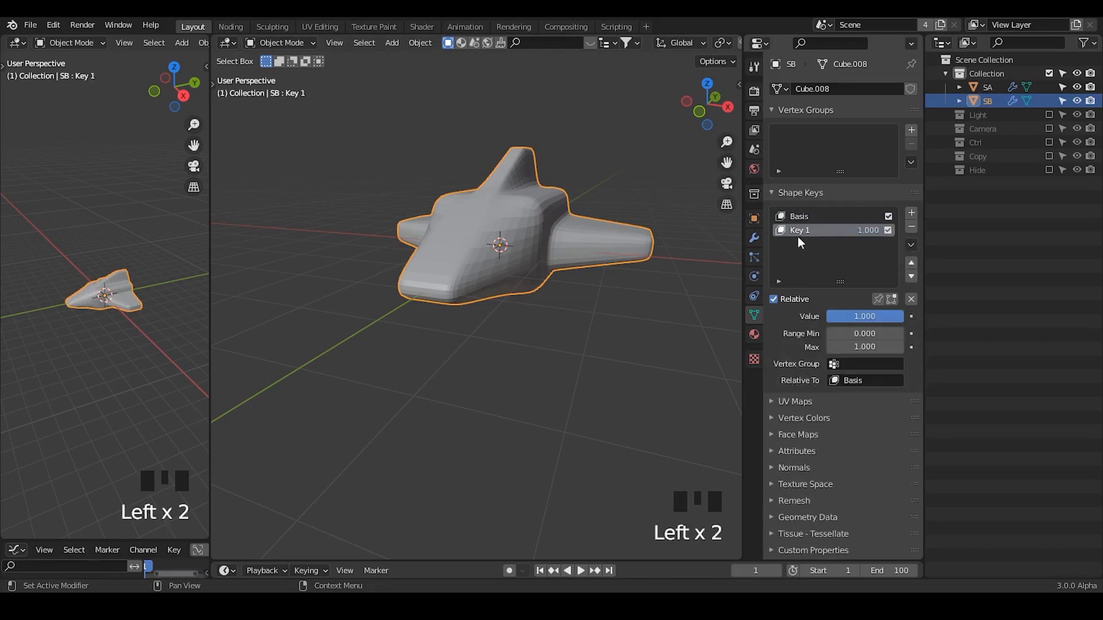
left_click(987, 87)
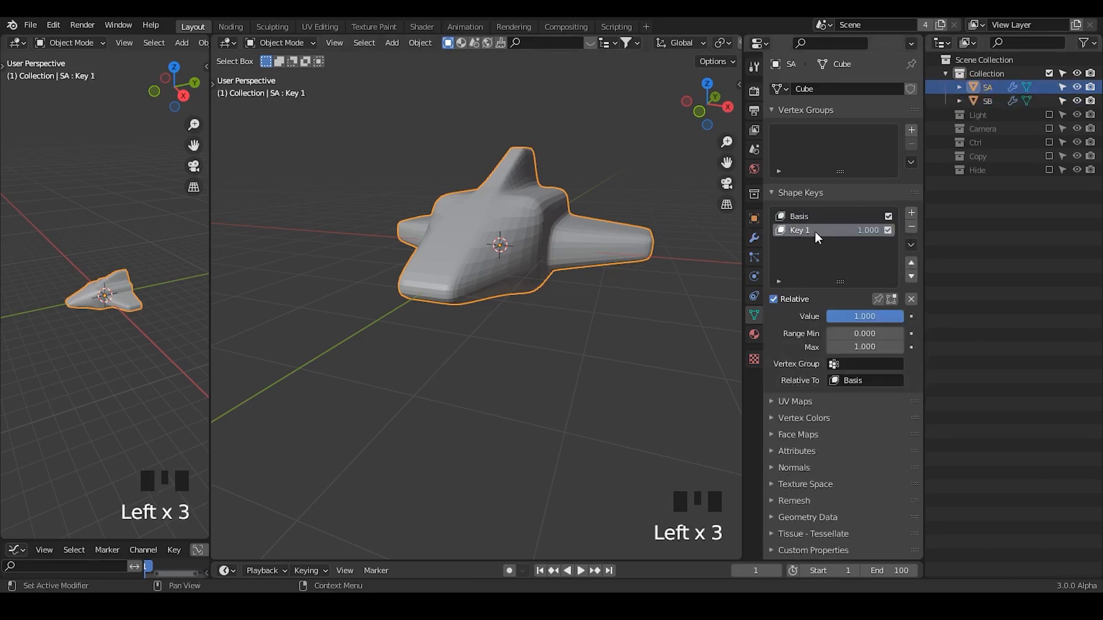
left_click(807, 217)
left_click(796, 229)
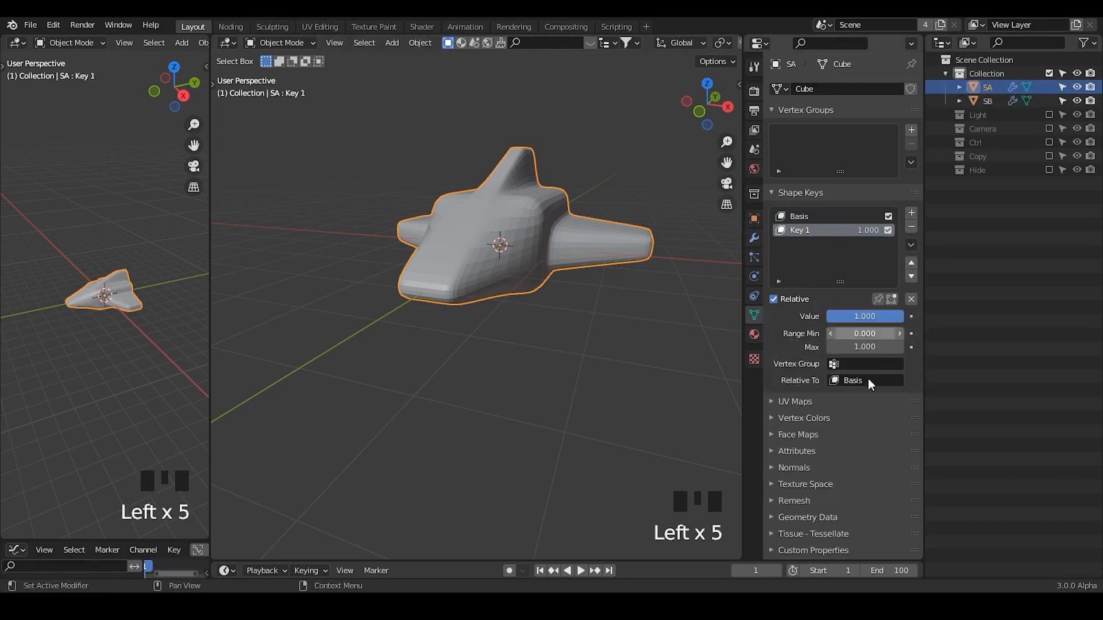
left_click_drag(892, 321, 821, 321)
middle_click_drag(519, 244, 514, 185)
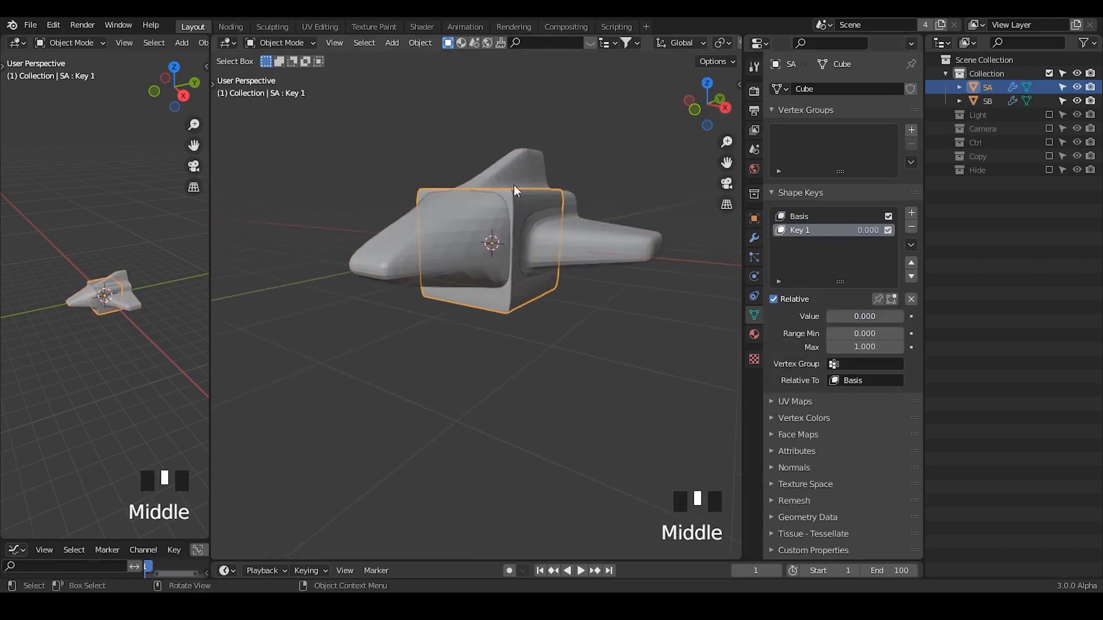
Select the overlapping SA and SB objects alternately in the viewport to compare the cube shape with the spaceship shape.
left_click(526, 167)
left_click(518, 211)
left_click(516, 177)
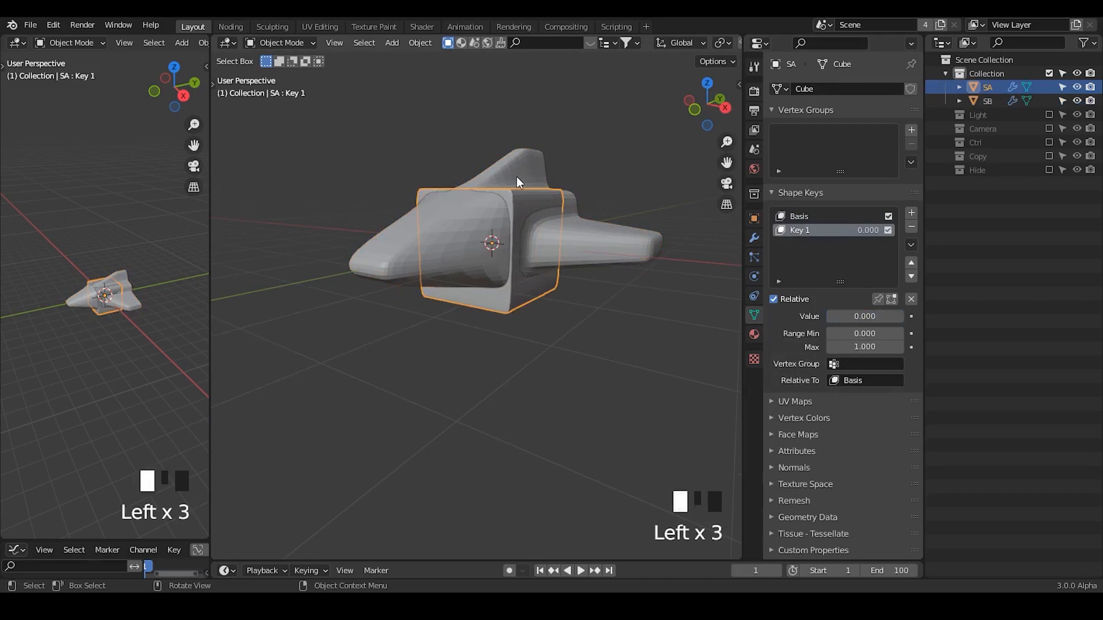
left_click(521, 202)
left_click(522, 171)
left_click(524, 208)
left_click(526, 195)
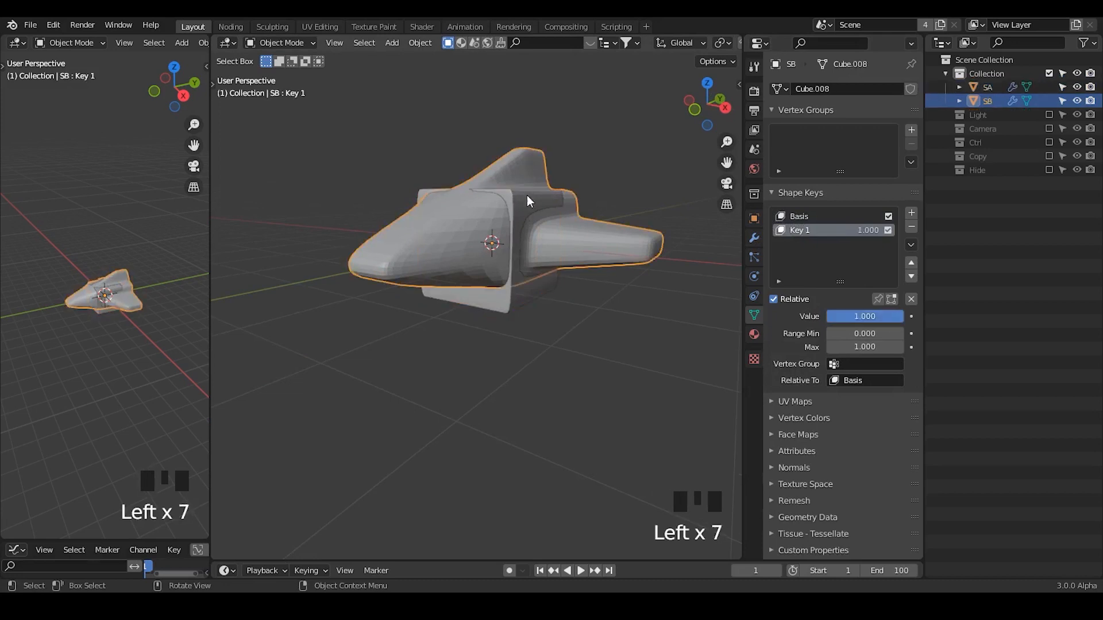
left_click(526, 189)
left_click(519, 205)
left_click(518, 199)
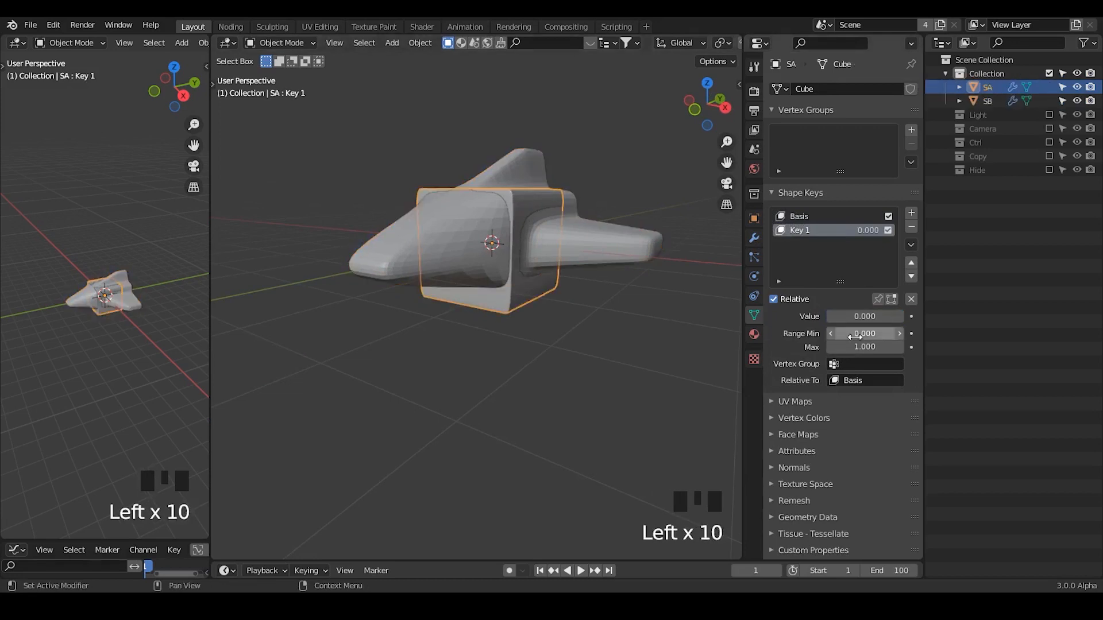
Move both SA and SB into the Hide collection and make Collection the active one.
left_click(998, 101, "shift")
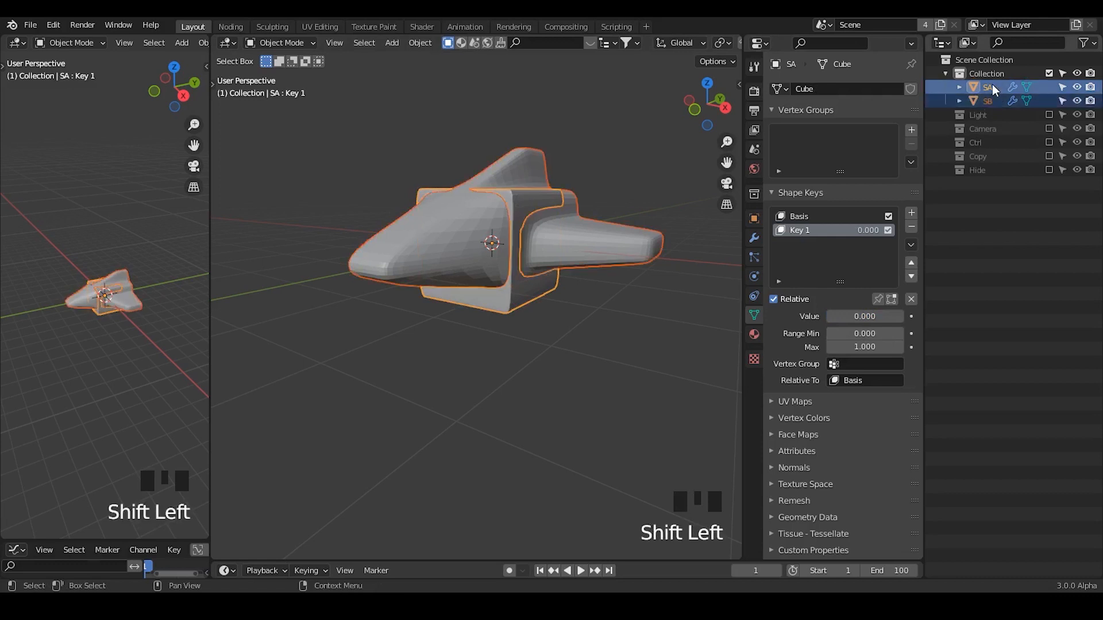
left_click_drag(992, 84, 986, 168)
left_click(988, 74)
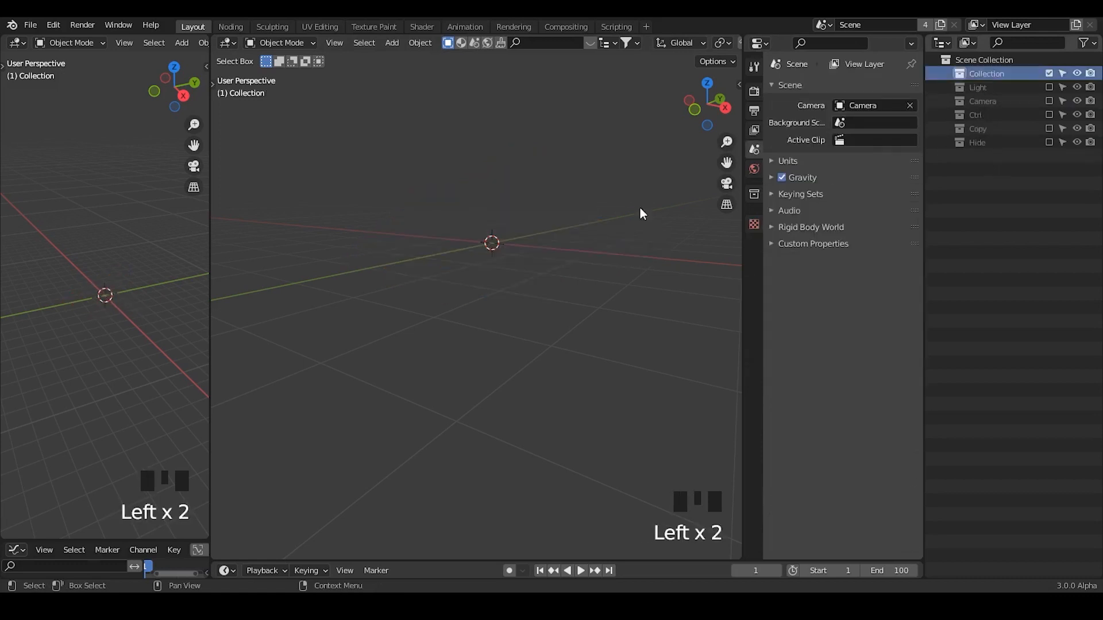
Add a plane mesh at the origin as the carrier object for the node setup.
key("shift+a")
left_click(515, 180)
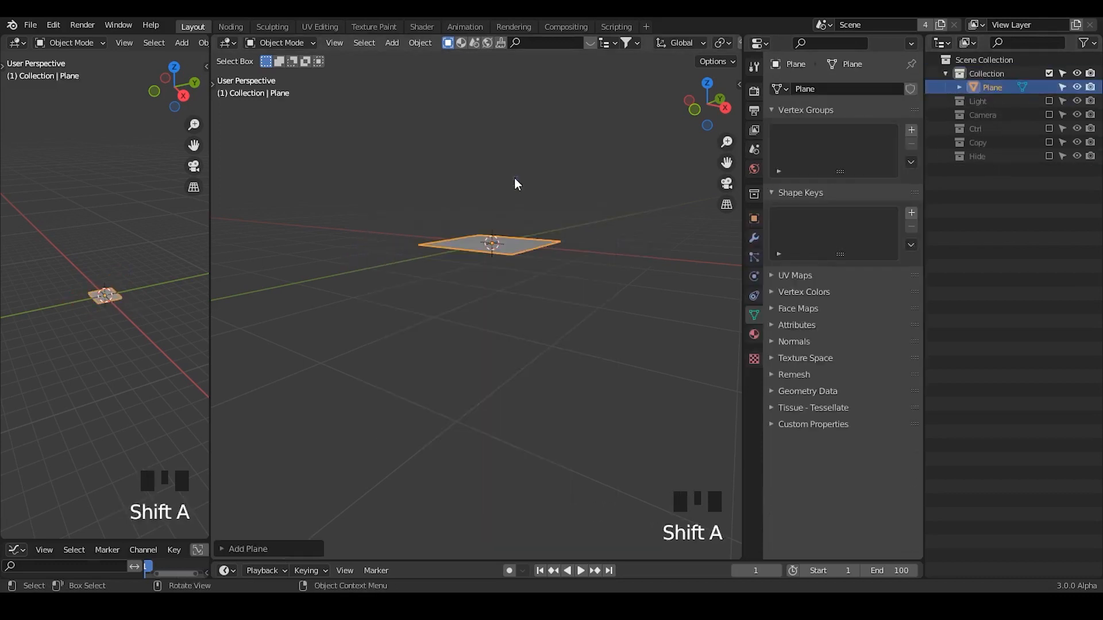
middle_click_drag(516, 179, 587, 168)
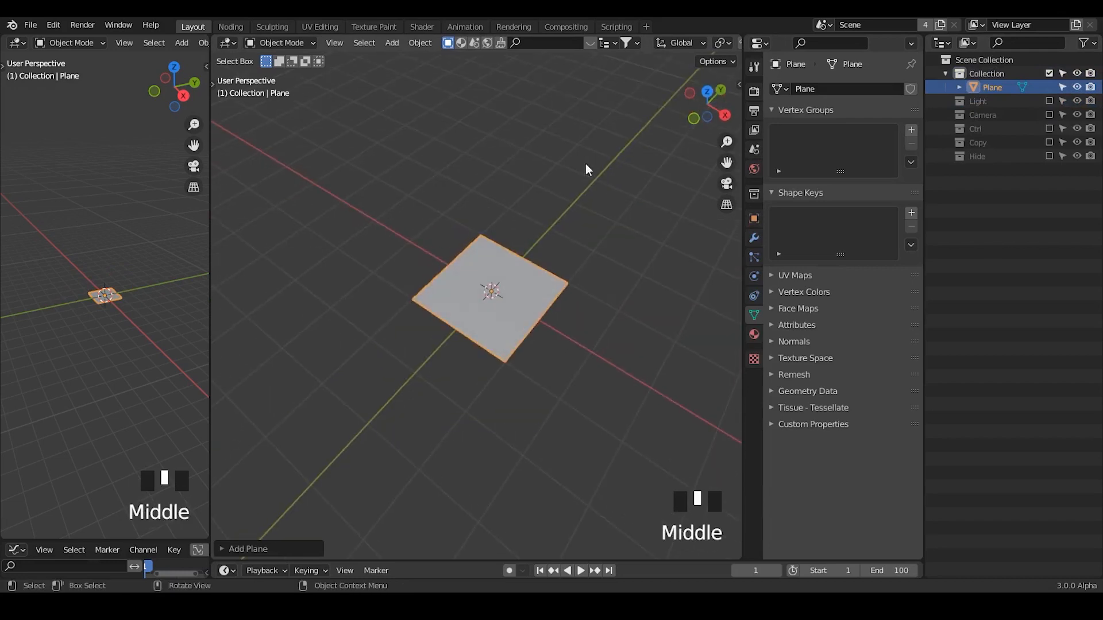
Create a new geometry node tree on the plane in the Noding workspace.
left_click(228, 27)
left_click(15, 44)
left_click(64, 172)
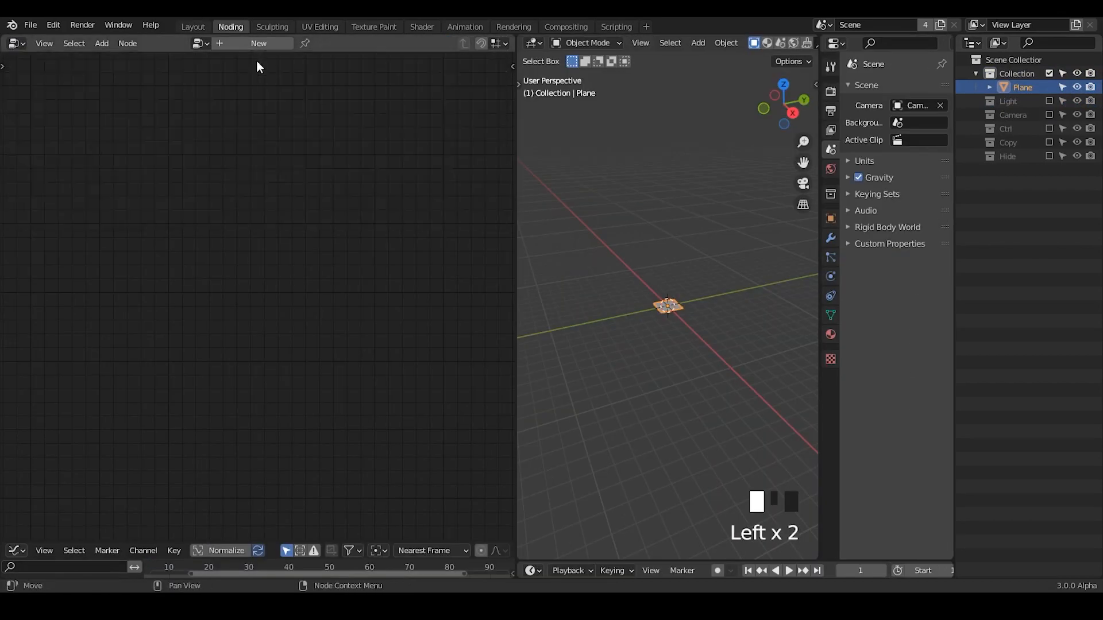
left_click(230, 45)
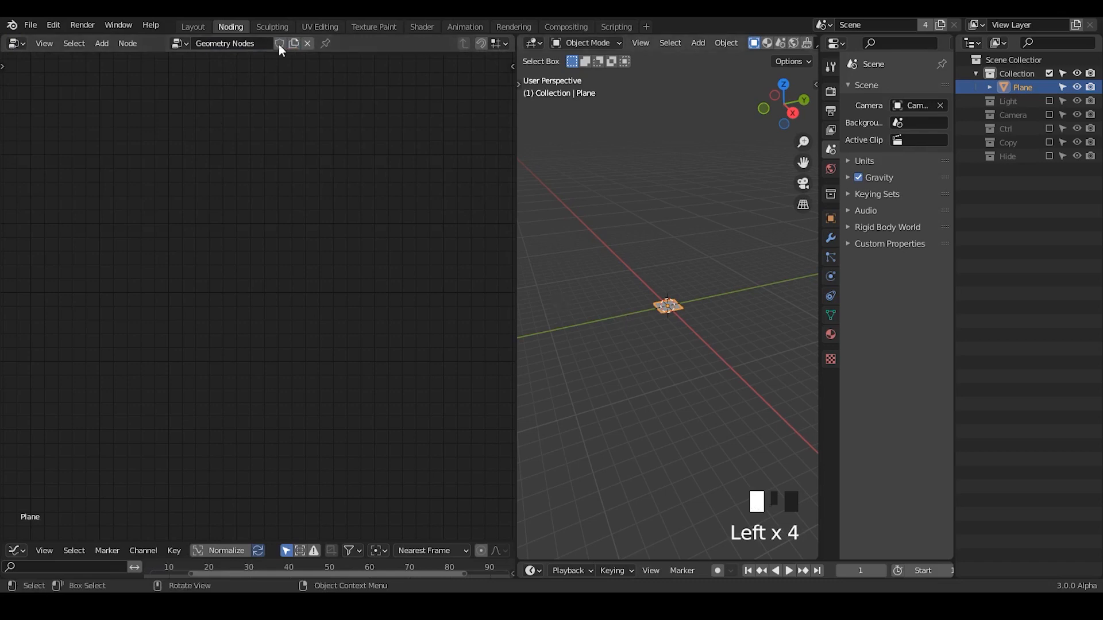
middle_click_drag(287, 216, 290, 207, "ctrl")
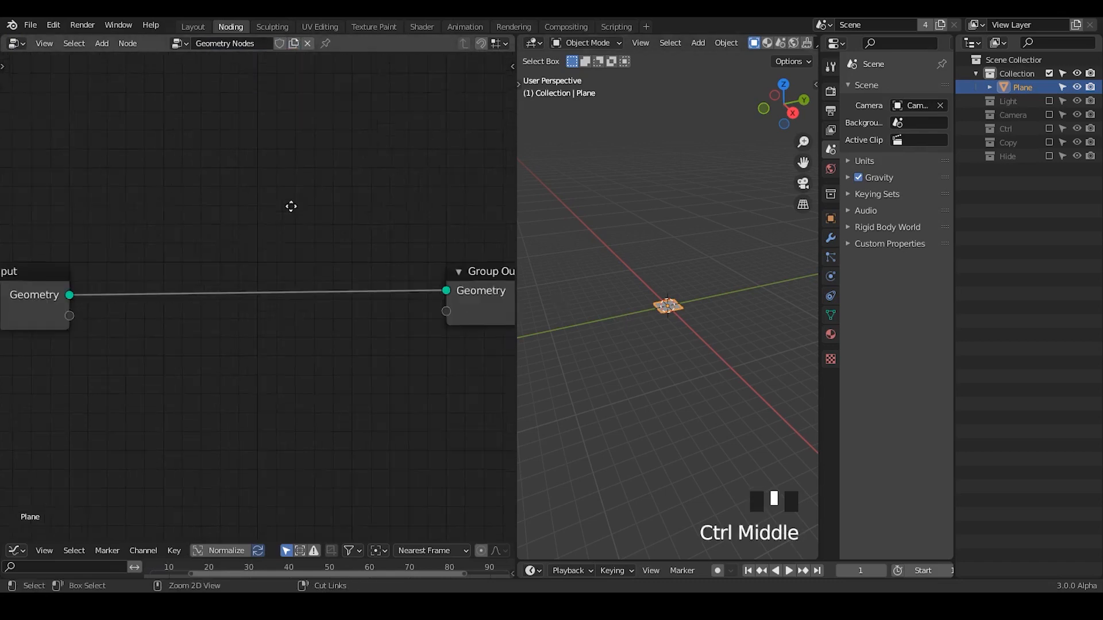
Protect the Geometry Nodes tree with a fake user and pin it in the editor.
left_click(325, 44)
left_click(321, 43)
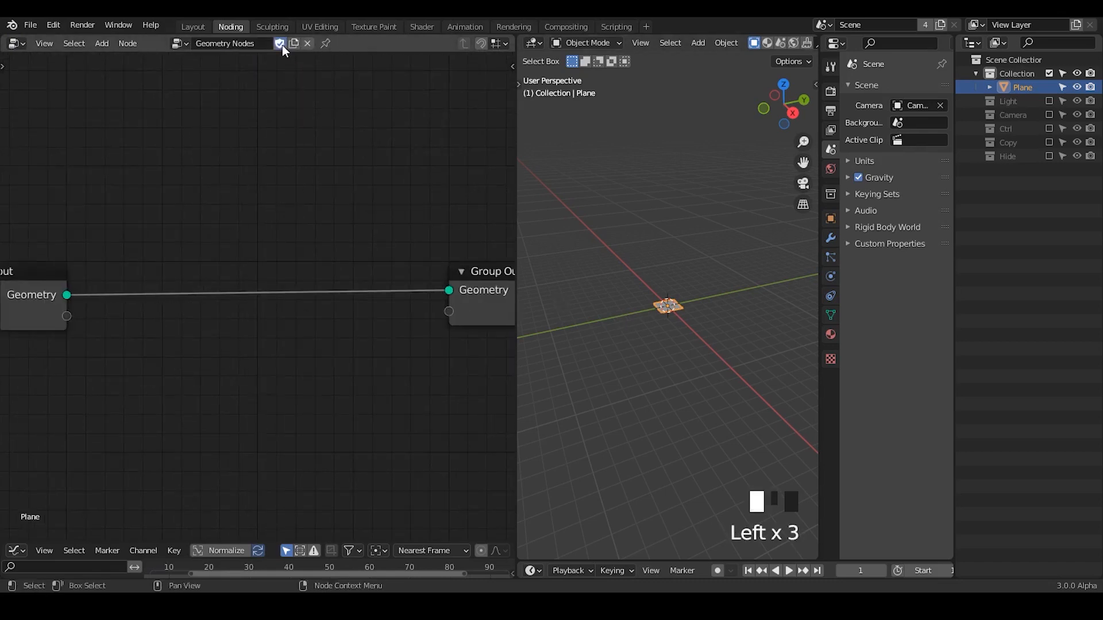
left_click(325, 45)
middle_click_drag(687, 385, 677, 283, "ctrl")
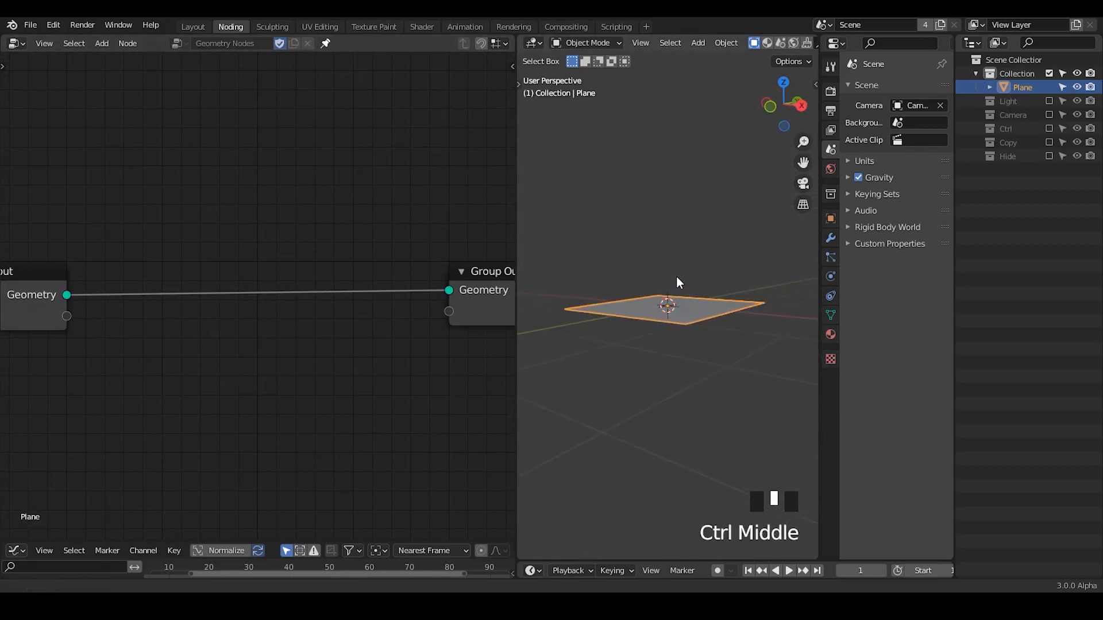
Add an Object Info node above the existing link and place a duplicate of it below.
left_click(1049, 156)
left_click(1049, 156)
key("ctrl+a")
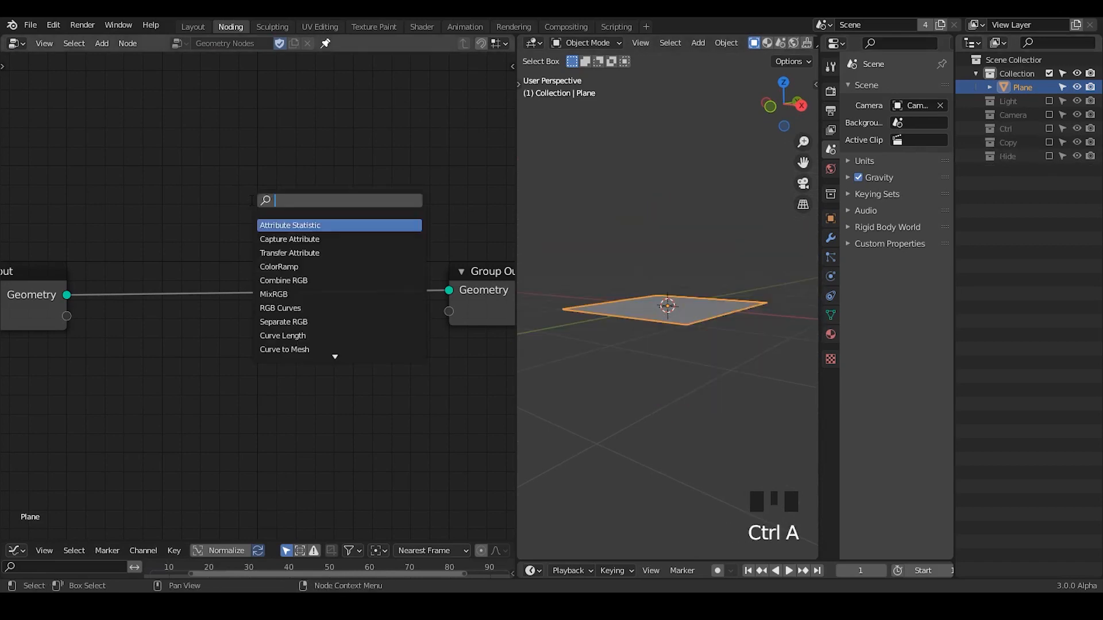
type("obje")
key("Return")
left_click(148, 75)
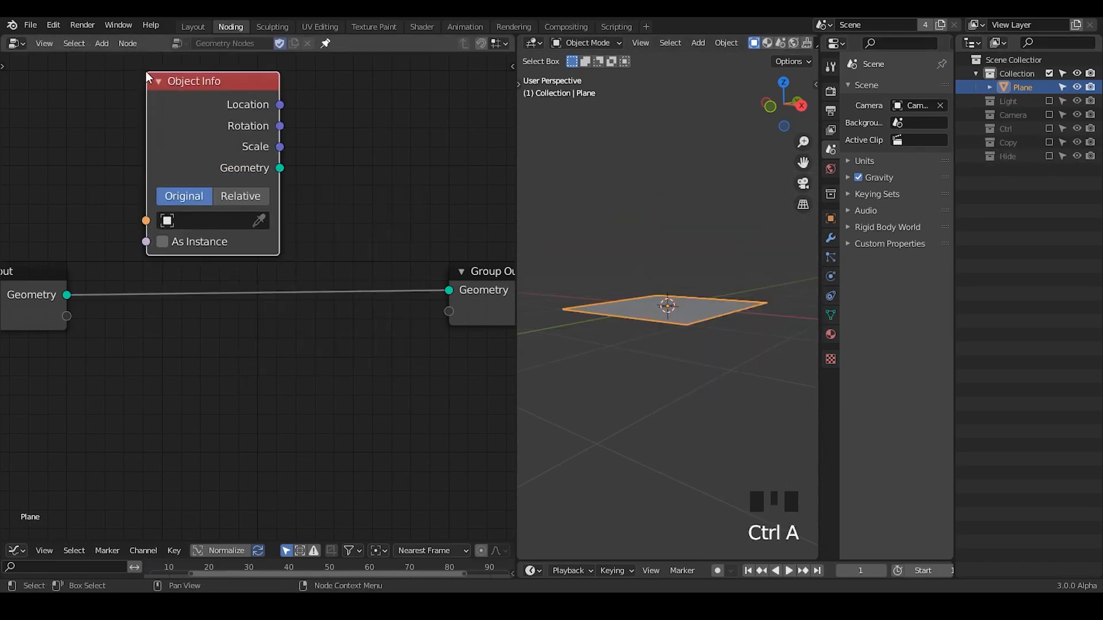
key("shift+d")
left_click(129, 361)
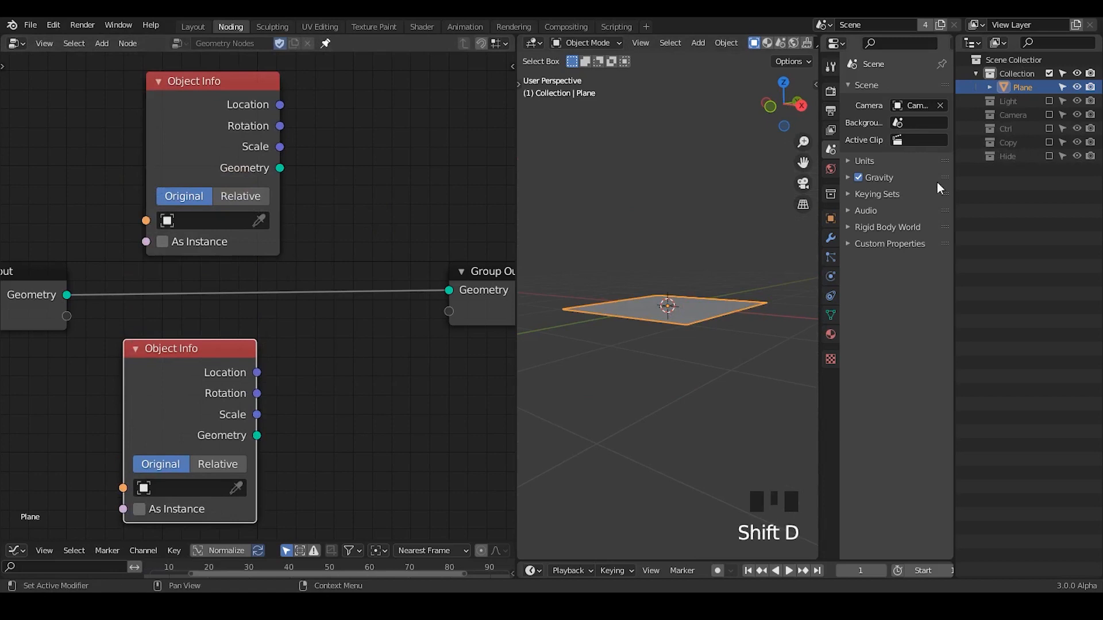
Enable the Hide collection, assign SA to the upper Object Info node and SB to the lower one, and exclude the collection again.
left_click(1048, 157)
left_click(259, 220)
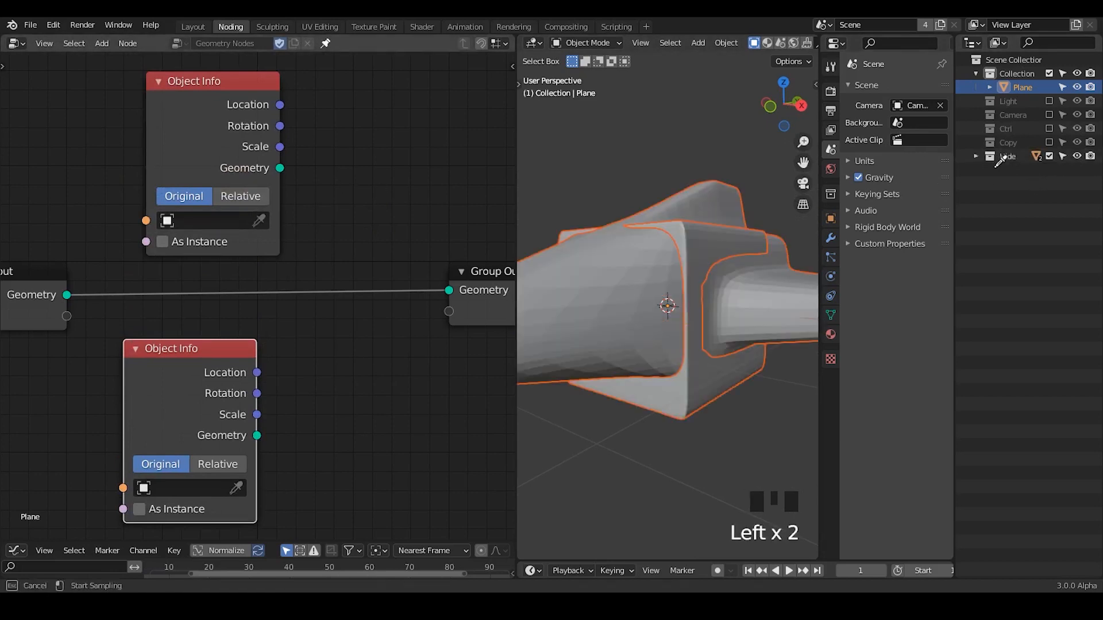
left_click(976, 157)
left_click(260, 221)
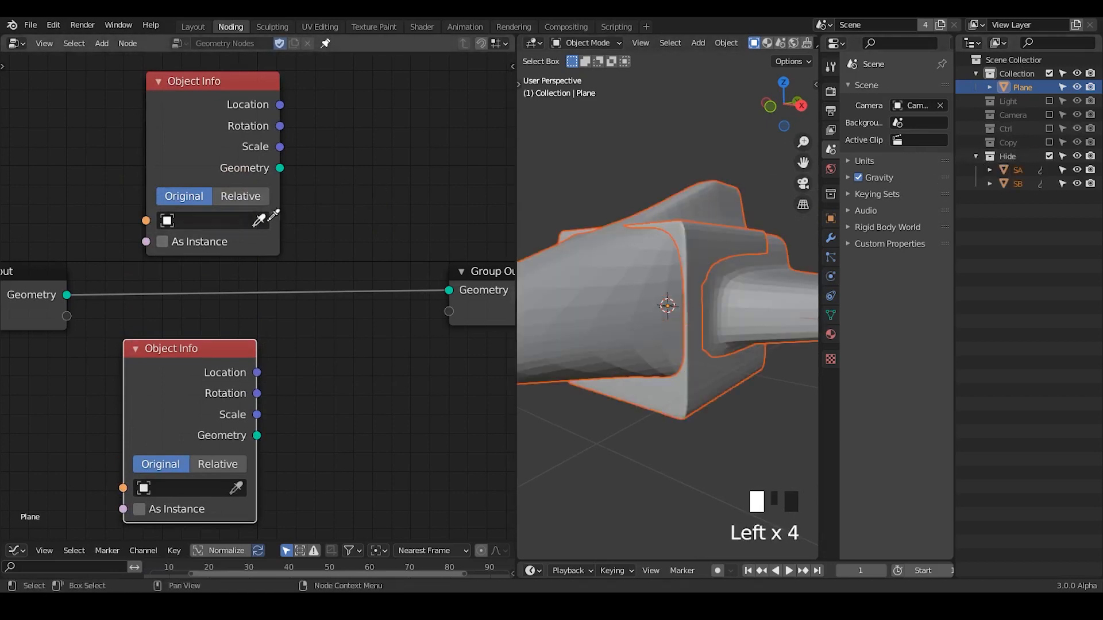
left_click(1015, 171)
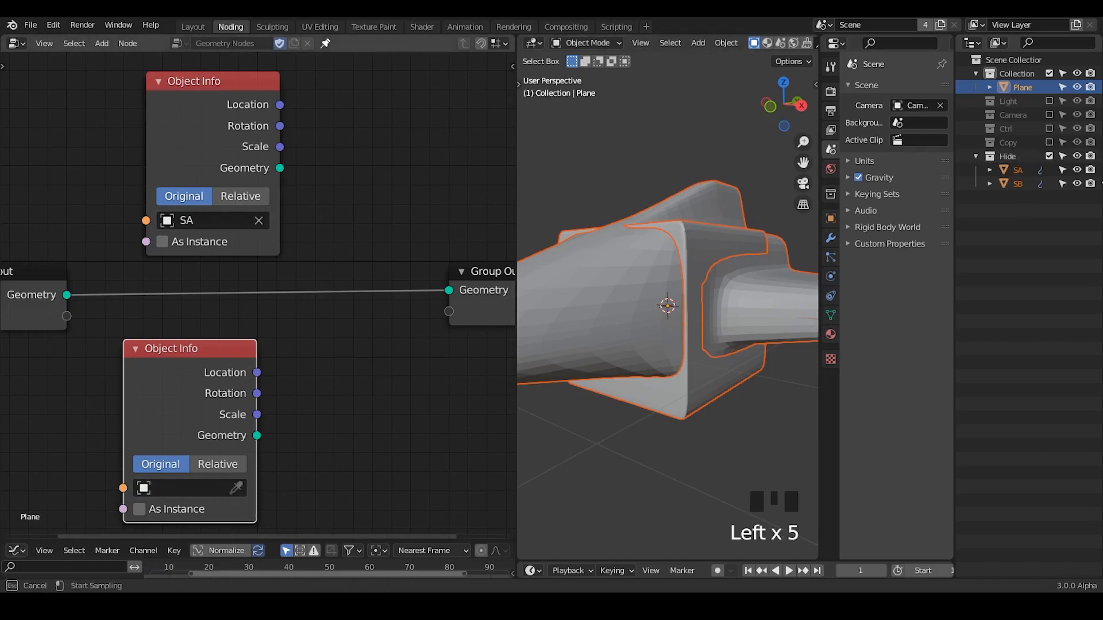
left_click(1021, 184)
left_click(1049, 156)
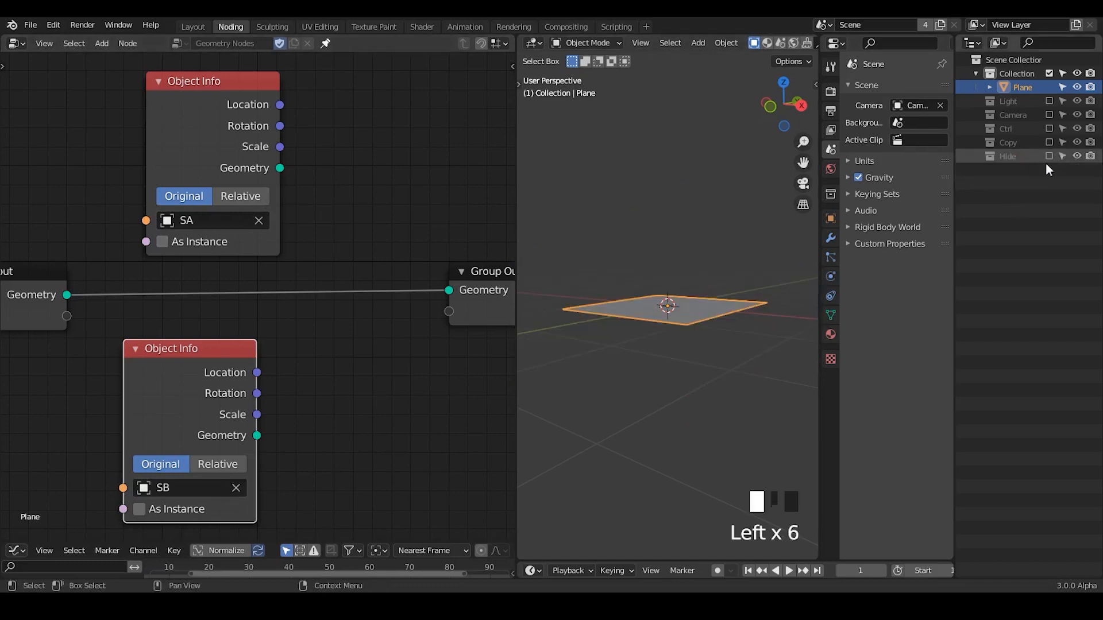
Preview the SA and then the SB geometry through the Group Output, and move the output node farther from the Object Info nodes.
left_click_drag(282, 168, 449, 290)
middle_click_drag(729, 286, 733, 256, "shift")
left_click_drag(179, 402, 189, 359)
left_click_drag(265, 395, 449, 290)
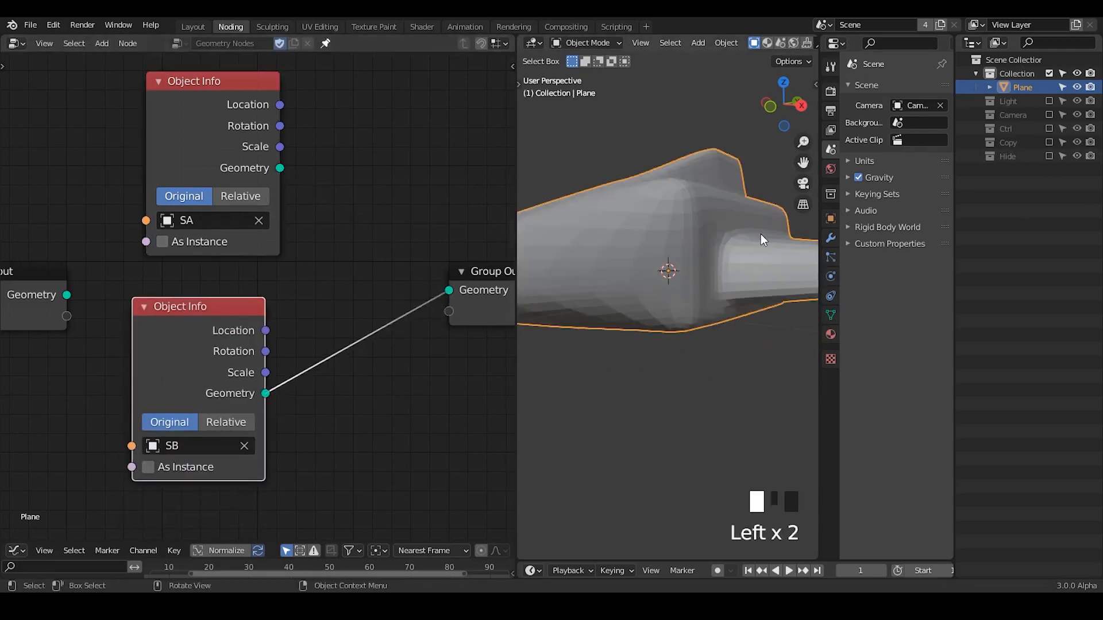
middle_click_drag(740, 258, 716, 355, "ctrl")
middle_click_drag(392, 369, 281, 313)
left_click_drag(423, 252, 522, 245)
middle_click_drag(298, 228, 298, 271, "ctrl")
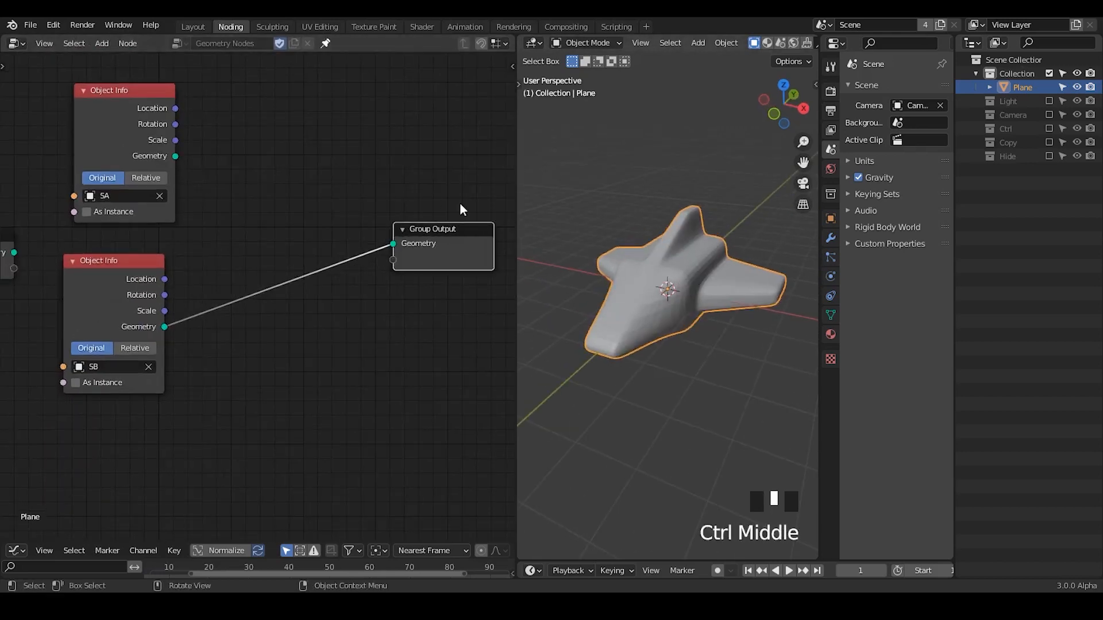
Add a Set Position node before the Group Output and feed it with the SA object's geometry.
key("ctrl+a")
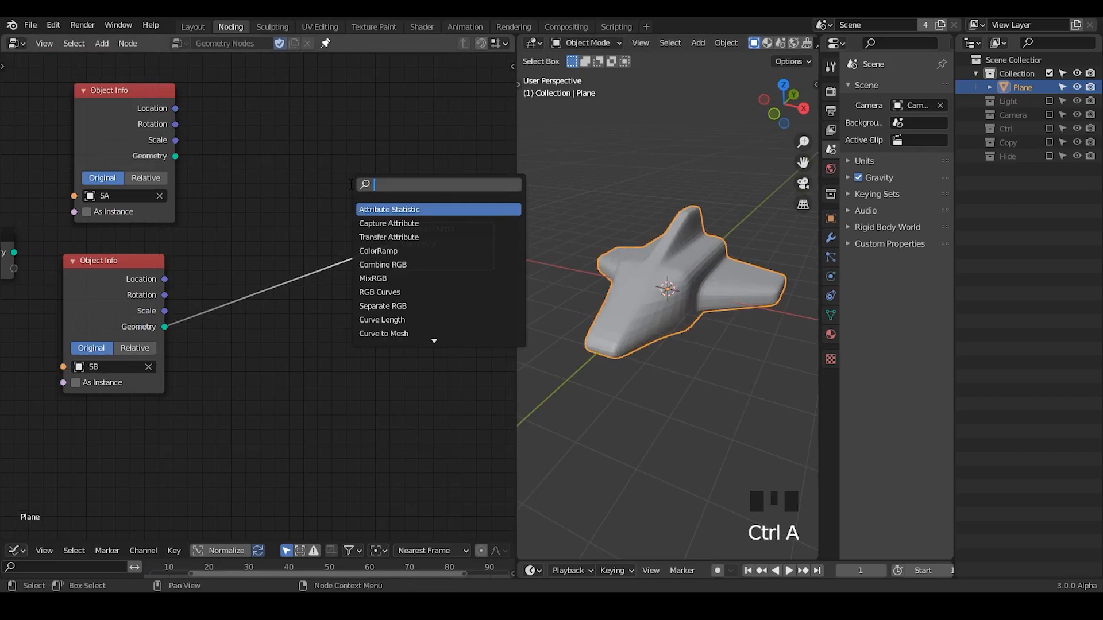
type("set pos")
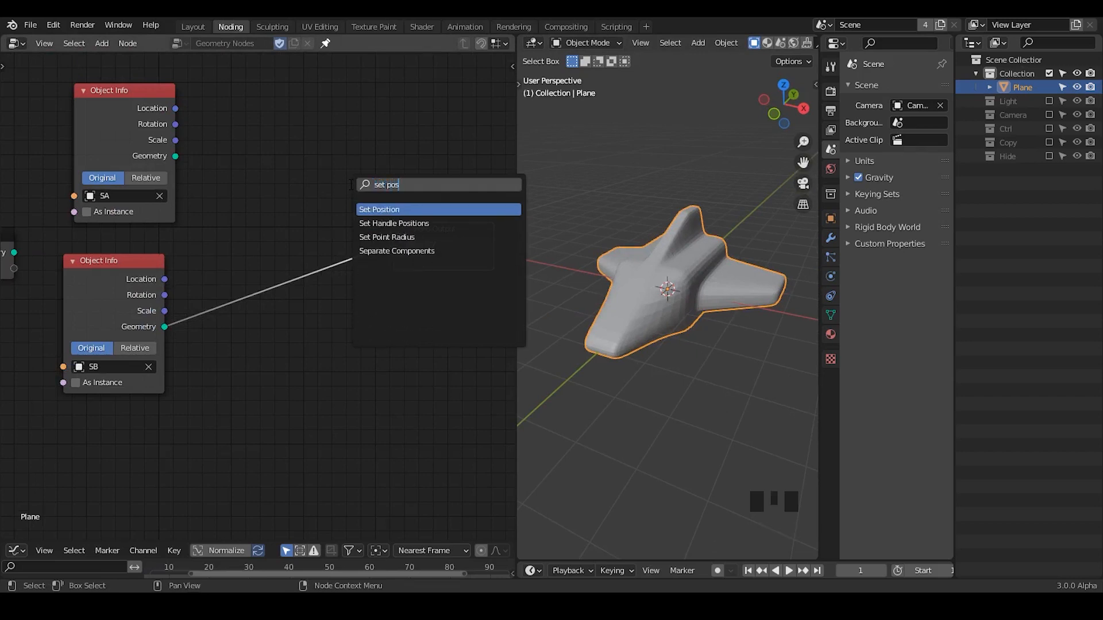
key("Return")
left_click_drag(175, 156, 298, 122)
left_click_drag(345, 86, 406, 246)
left_click_drag(440, 230, 514, 197)
left_click(294, 124)
left_click_drag(295, 125, 351, 161)
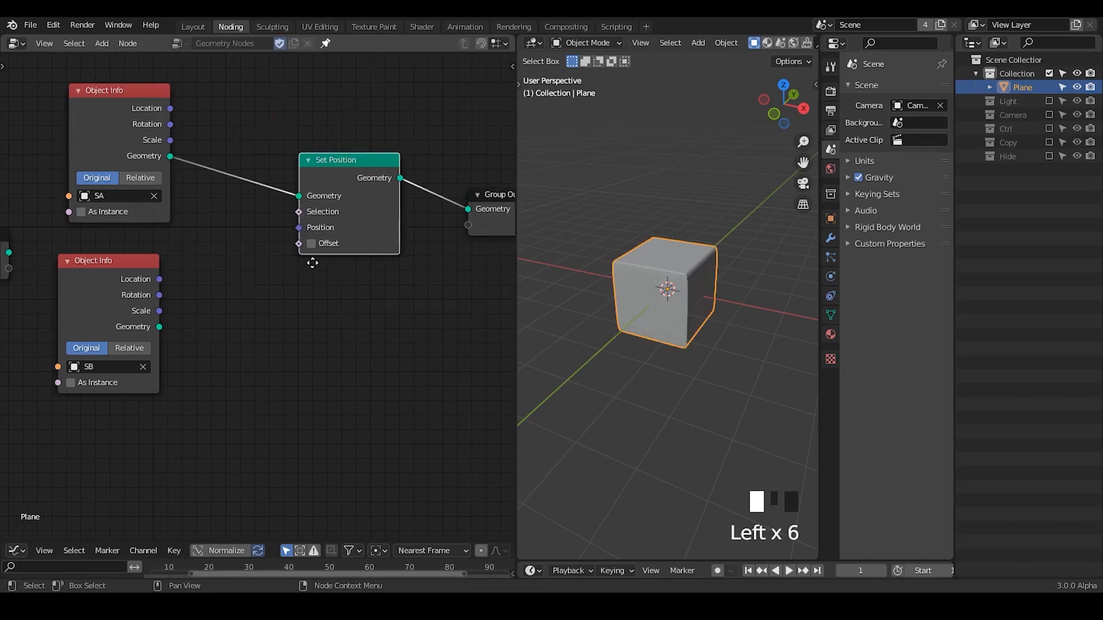
Add a MixRGB node directly below the Set Position node.
key("ctrl+a")
type("miu")
key("BackSpace")
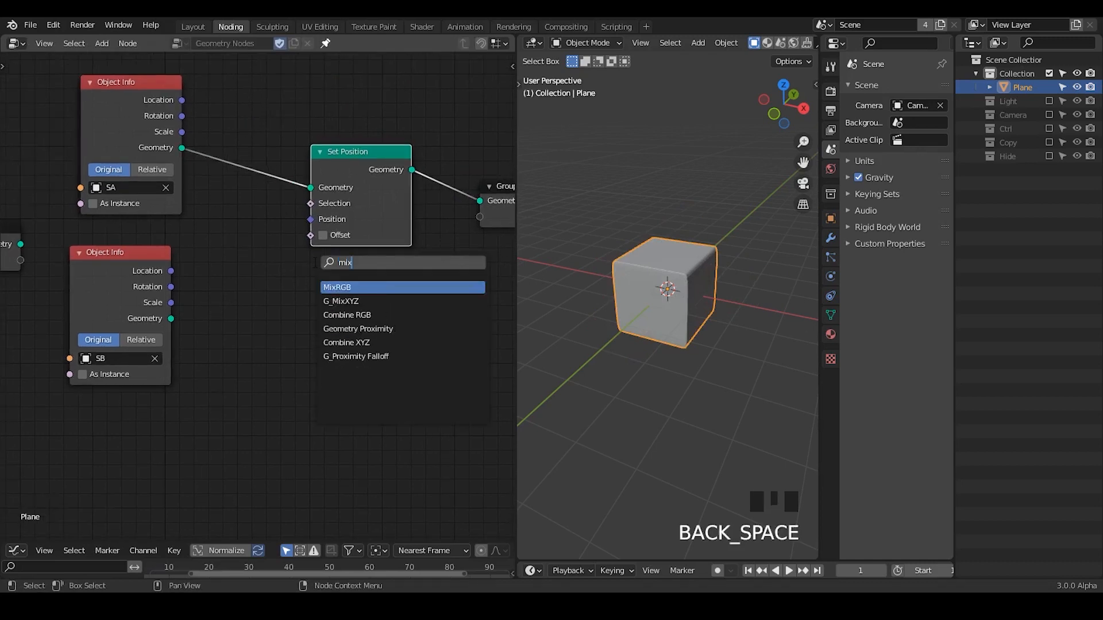
key("Return")
left_click(308, 262)
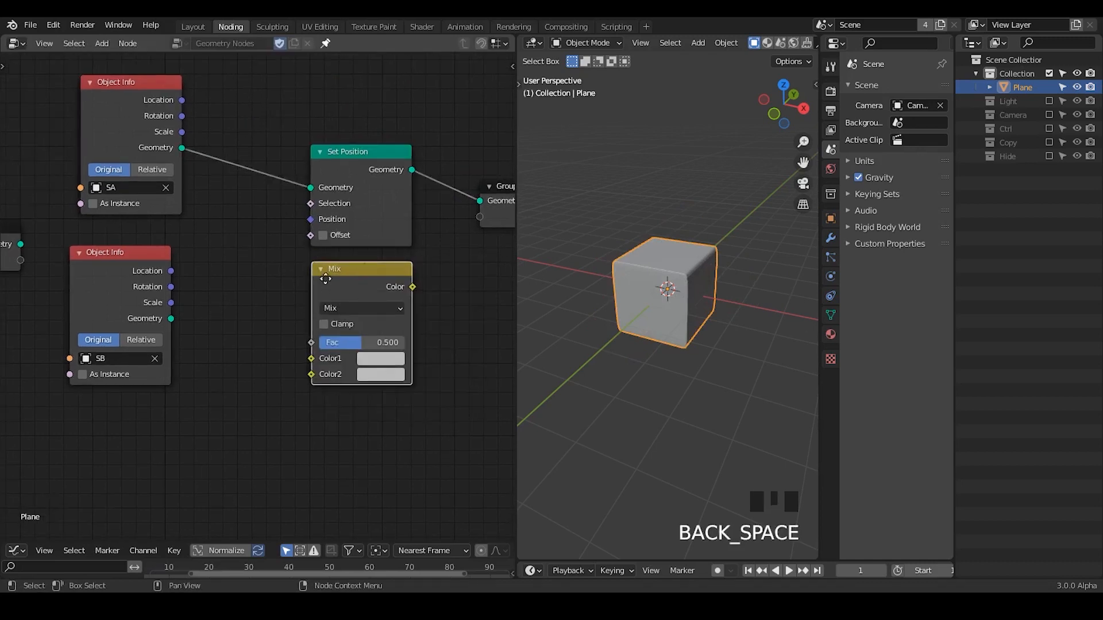
middle_click_drag(326, 279, 391, 244)
Spread out the Group Input, SA and SB Object Info and Mix nodes, leaving a gap between the two Object Info nodes.
key("ctrl+a")
type("mix")
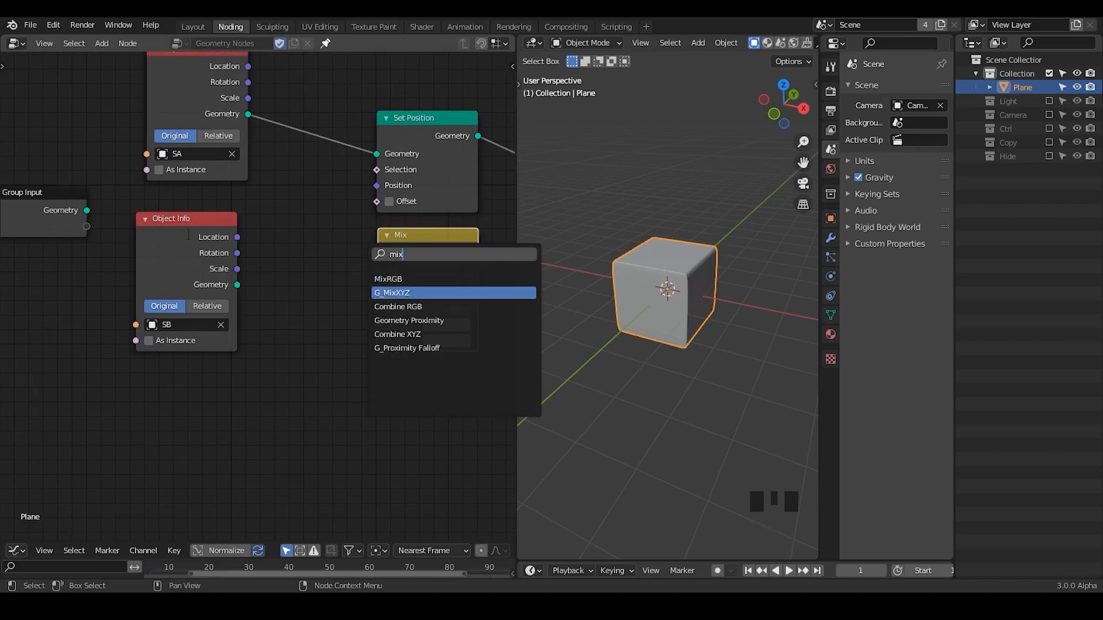
middle_click_drag(46, 230, 88, 285)
left_click_drag(69, 275, 69, 61)
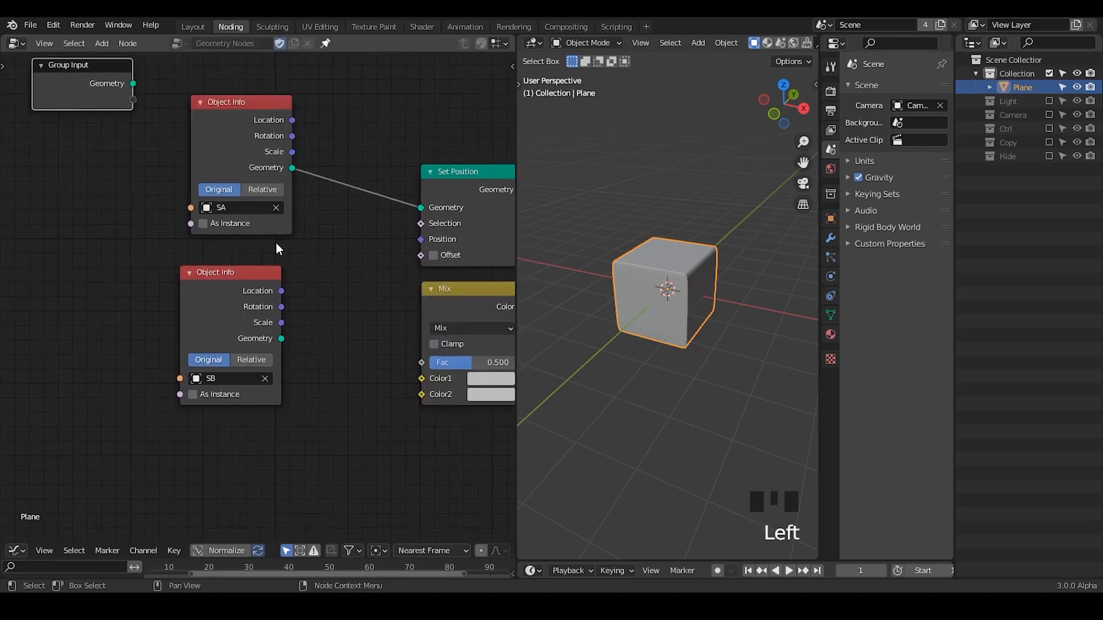
left_click_drag(184, 368, 117, 423)
left_click_drag(241, 102, 131, 161)
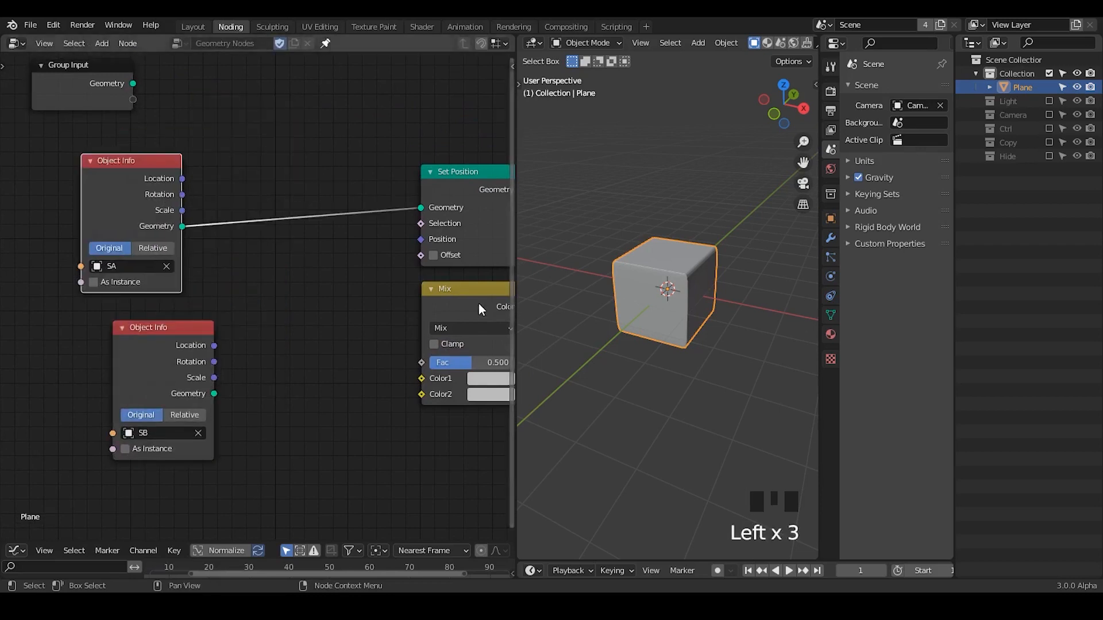
left_click_drag(479, 304, 375, 295)
middle_click_drag(137, 401, 178, 330)
left_click_drag(175, 308, 147, 427)
Add a Position node between the two Object Info nodes and connect it to the Mix node's Color1 input.
key("ctrl+a")
type("pos")
key("Return")
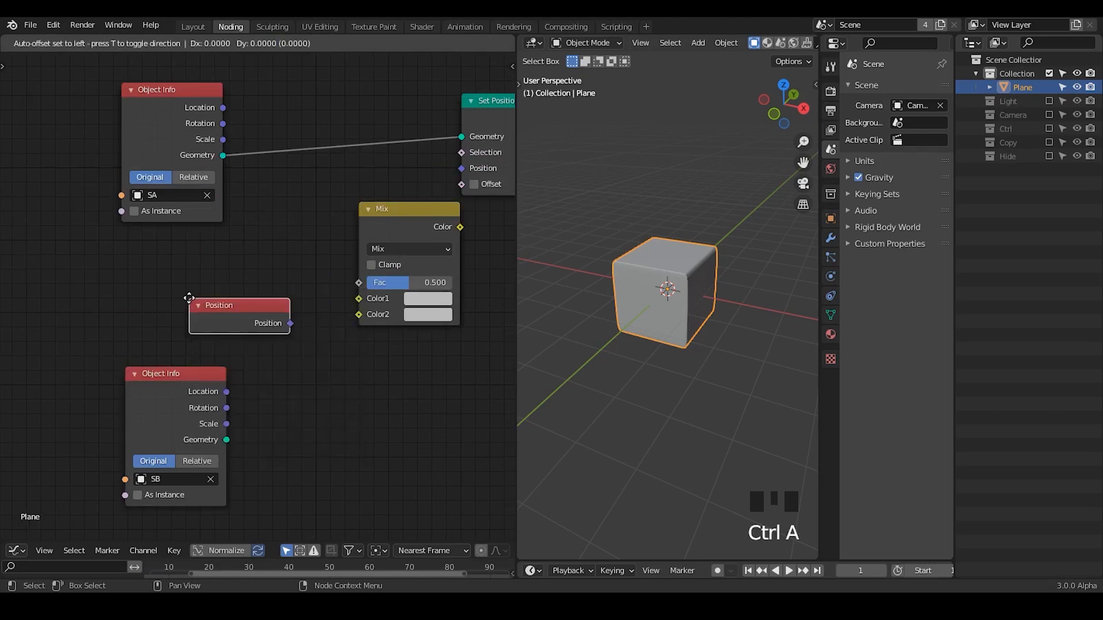
left_click(111, 229)
left_click_drag(226, 272, 320, 299)
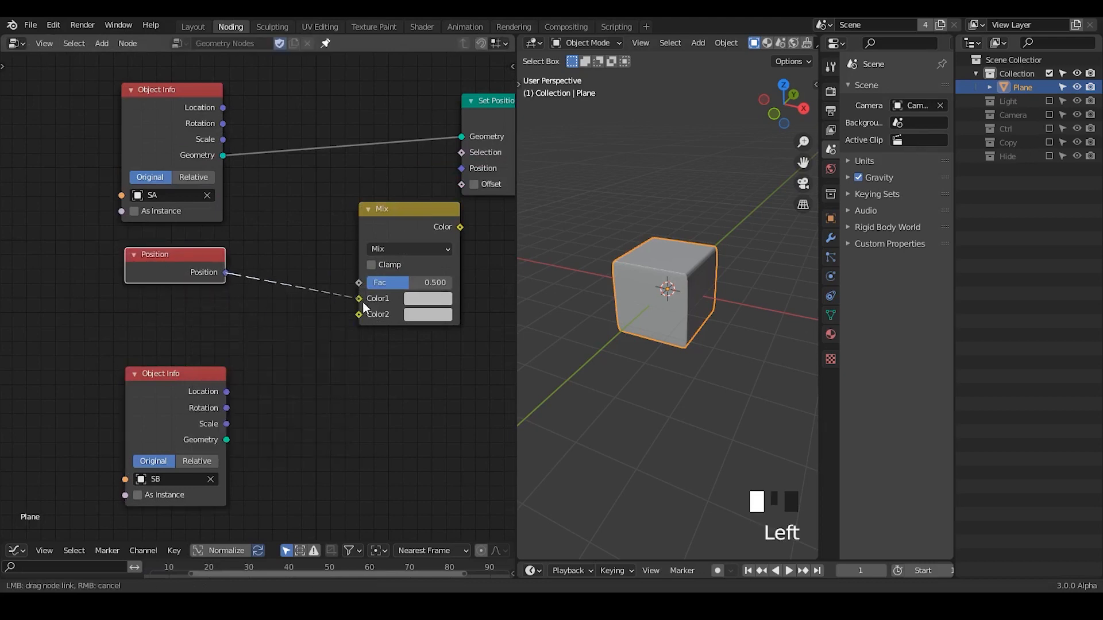
Shift the SA Object Info, Position and Mix nodes back, and connect the Mix Color output to Set Position's Position input.
left_click_drag(156, 93, 117, 81)
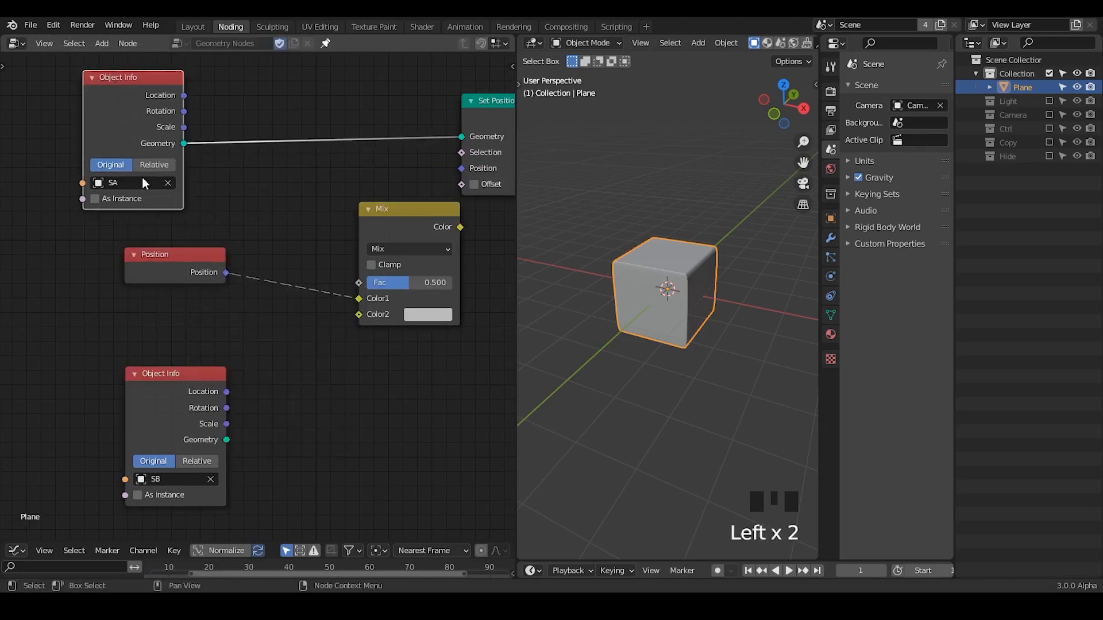
left_click_drag(208, 259, 174, 246)
left_click_drag(381, 239, 326, 222)
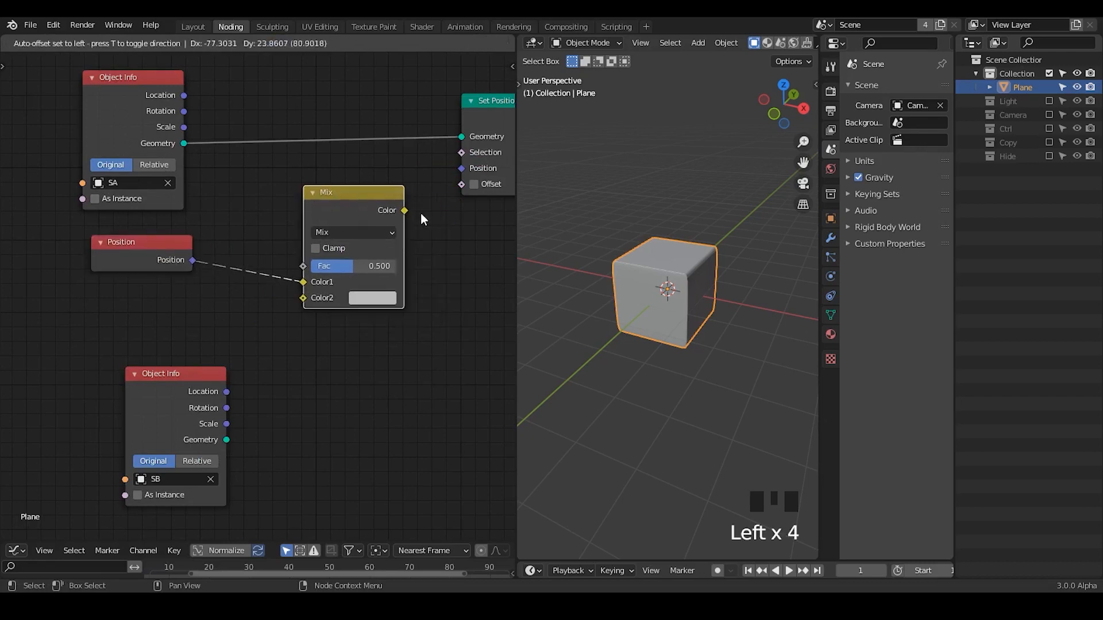
left_click_drag(405, 210, 461, 168)
Annotate the Position output, Set Position's Geometry input and the SA node, toggle SA's As Instance on and off, and erase the marks.
middle_click_drag(184, 262, 123, 282)
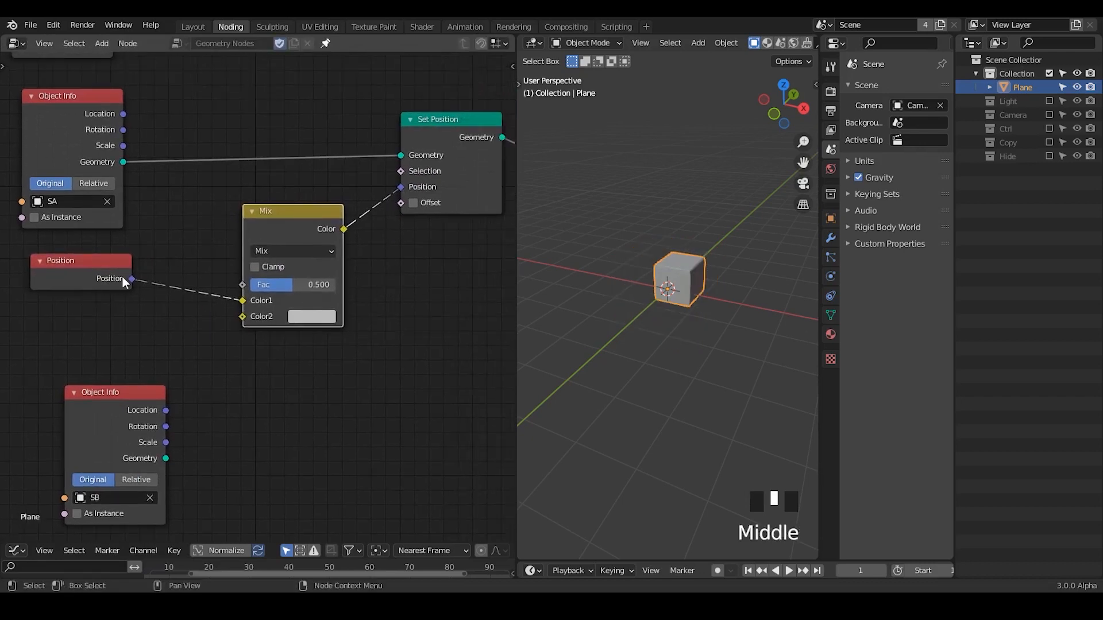
key("d")
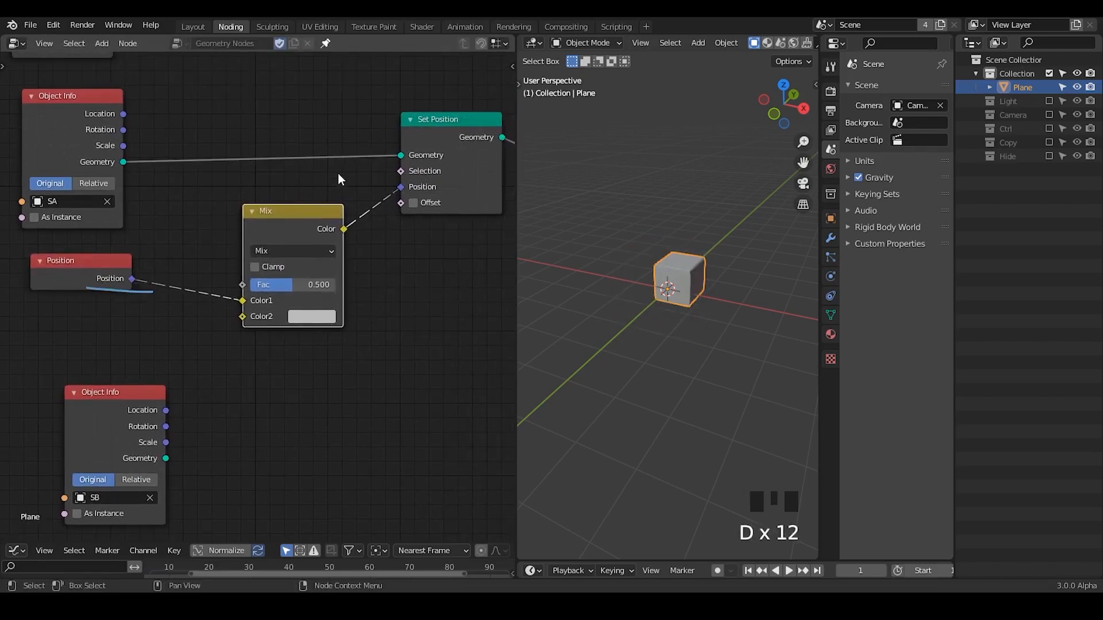
left_click_drag(384, 144, 413, 168)
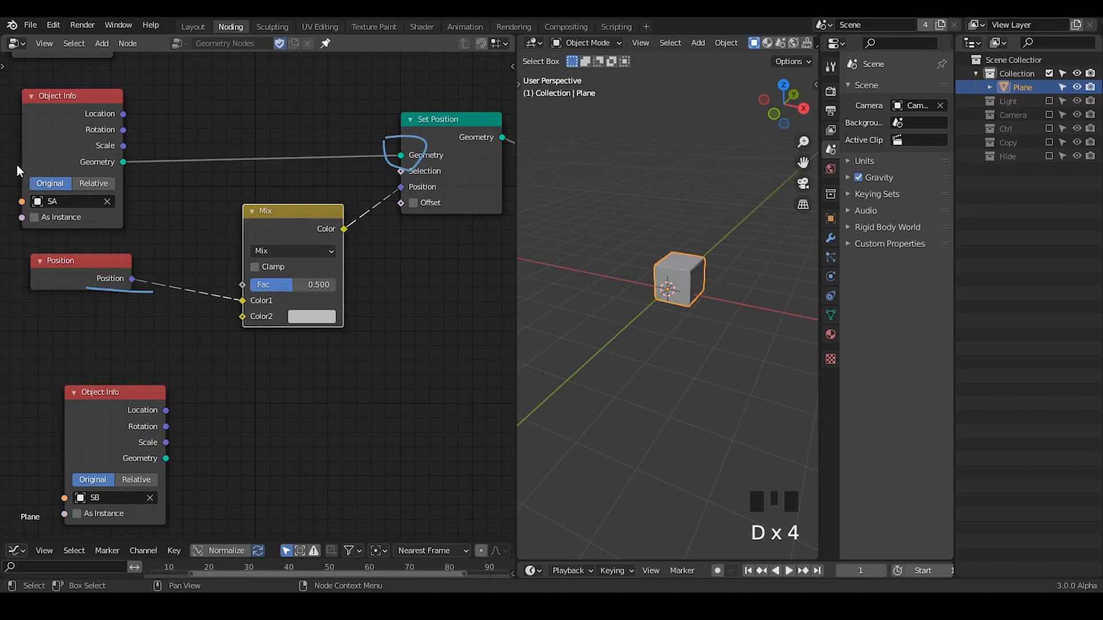
mouse_move(20, 163)
left_mouse_down()
mouse_move(148, 178)
mouse_move(133, 224)
left_mouse_up()
left_click(34, 217)
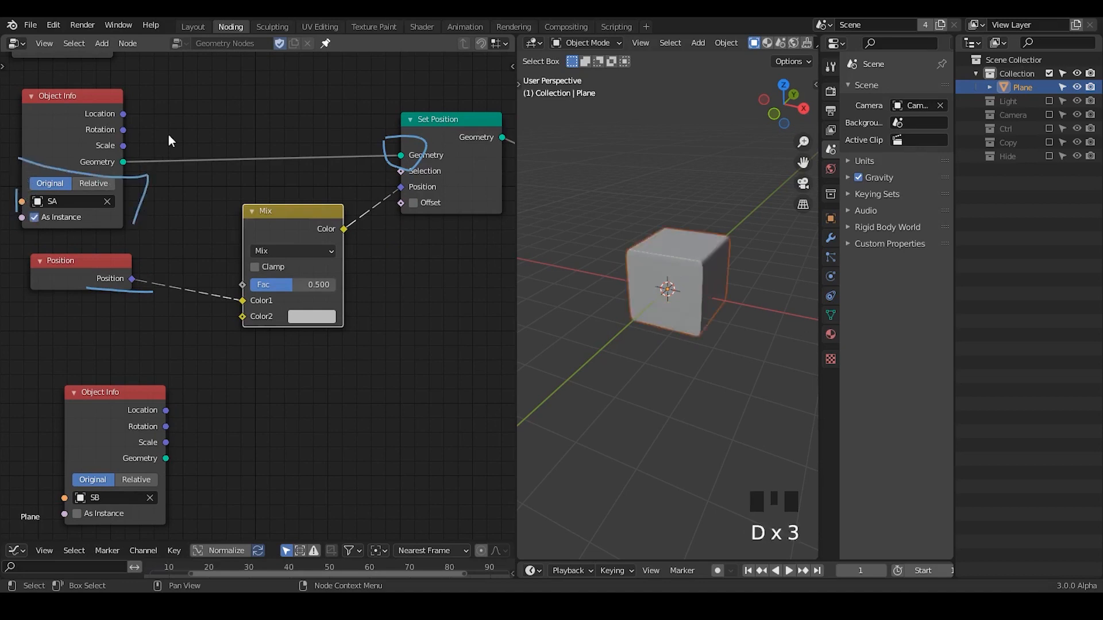
left_click(51, 217)
mouse_move(113, 158)
right_mouse_down()
mouse_move(235, 190)
mouse_move(209, 265)
mouse_move(447, 157)
mouse_move(242, 253)
right_mouse_up()
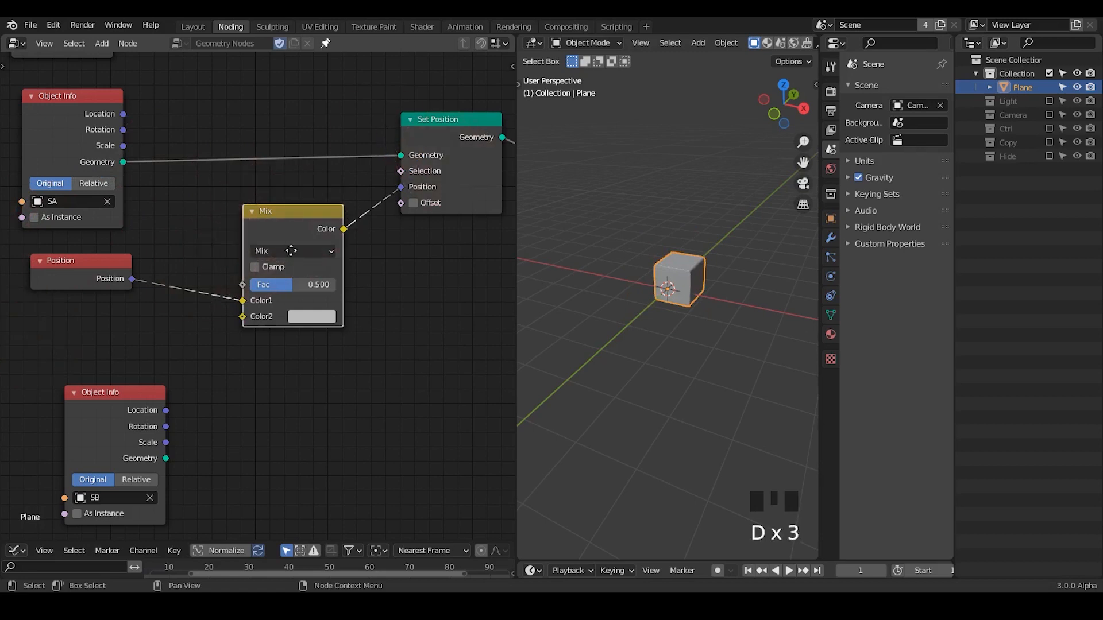
Move the SB Object Info node farther from the Mix node to make room between them.
middle_click_drag(290, 249, 359, 210)
left_click_drag(185, 388, 116, 360)
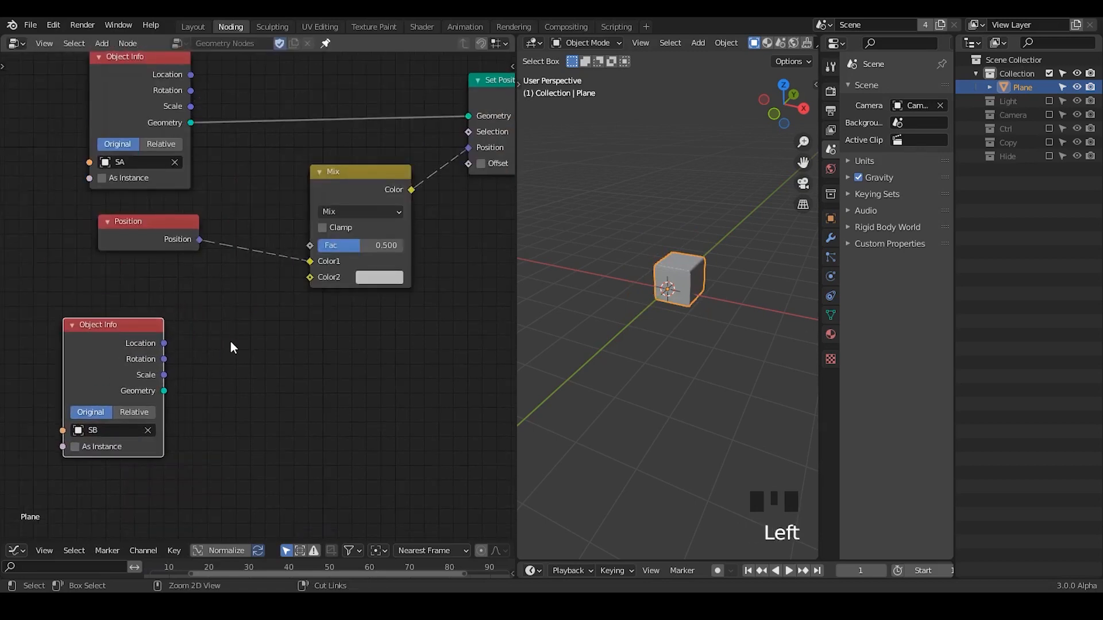
key("shift+a")
type("attribut")
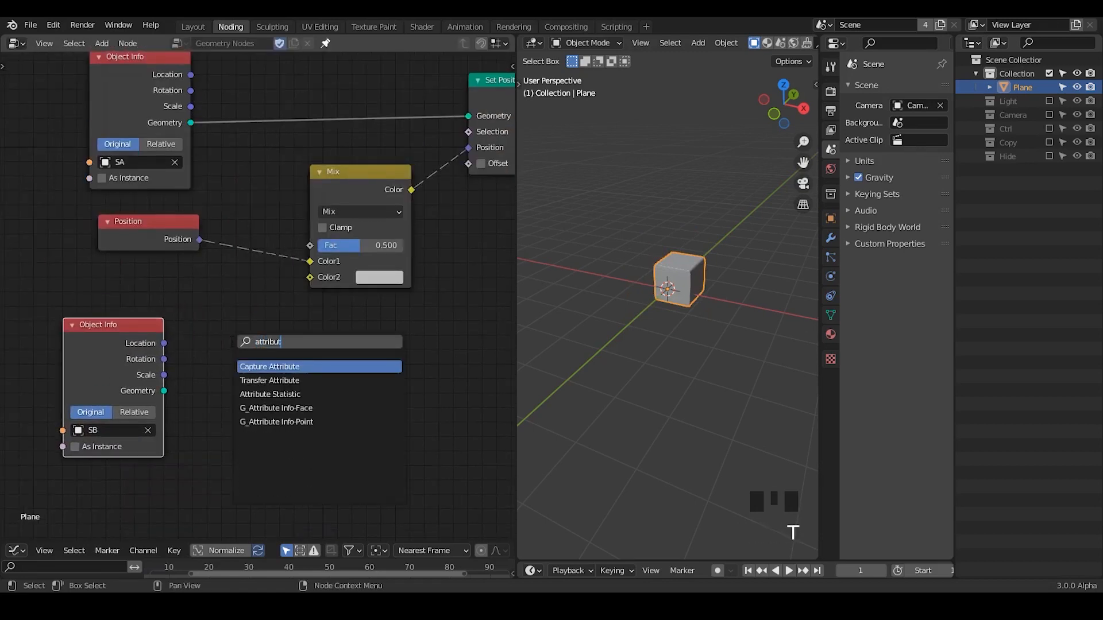
left_click_drag(165, 344, 287, 288)
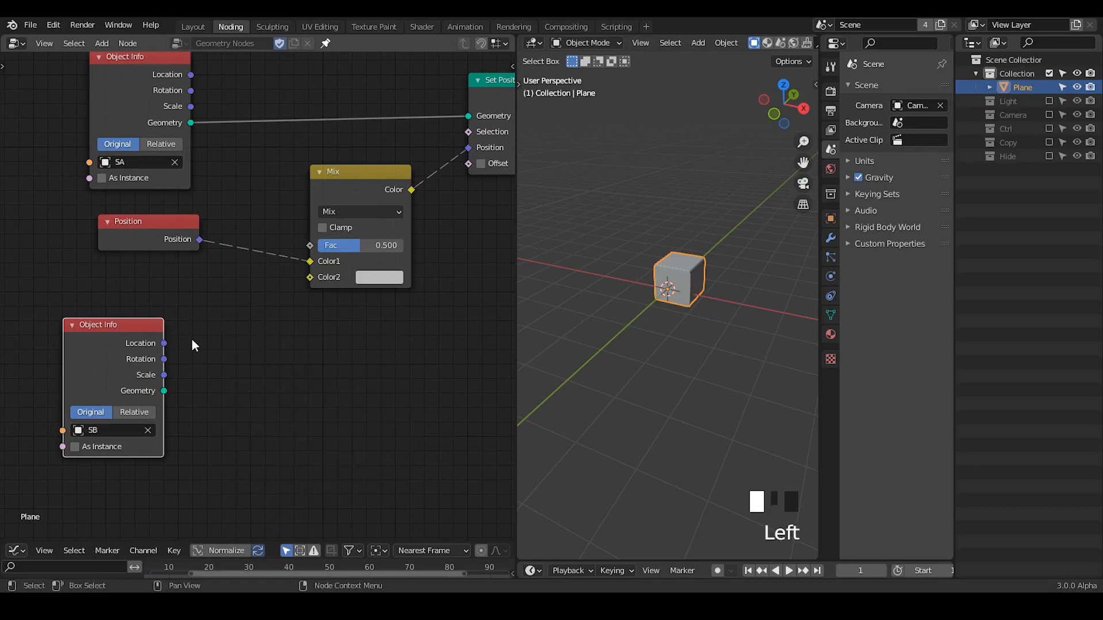
Add a Transfer Attribute node below the Mix node and move the SB Object Info node away from it.
key("ctrl+a")
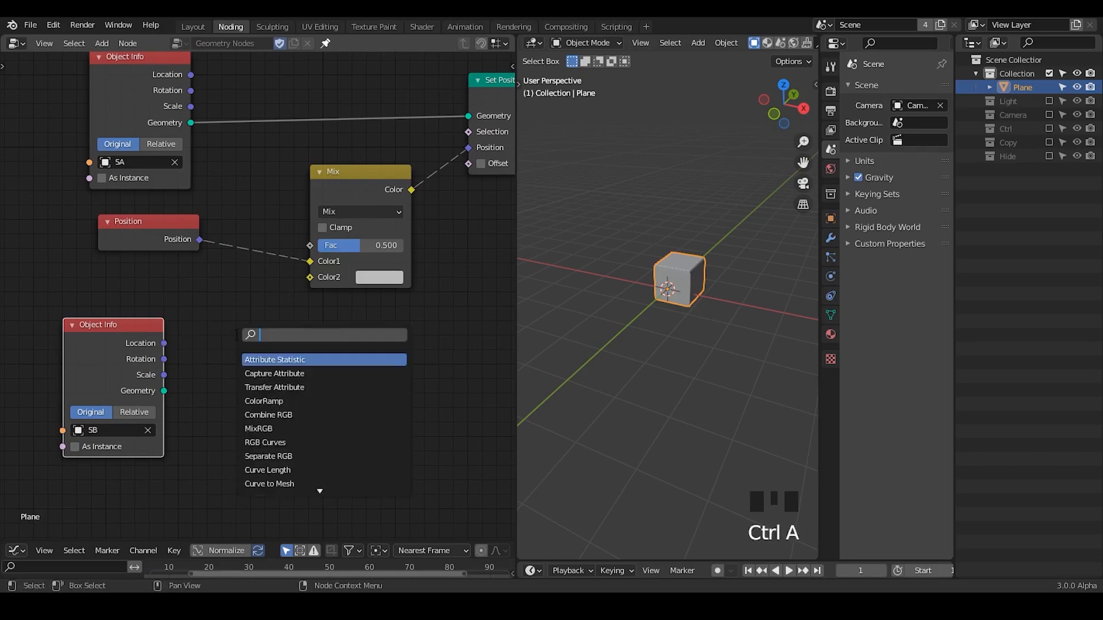
type("attribute")
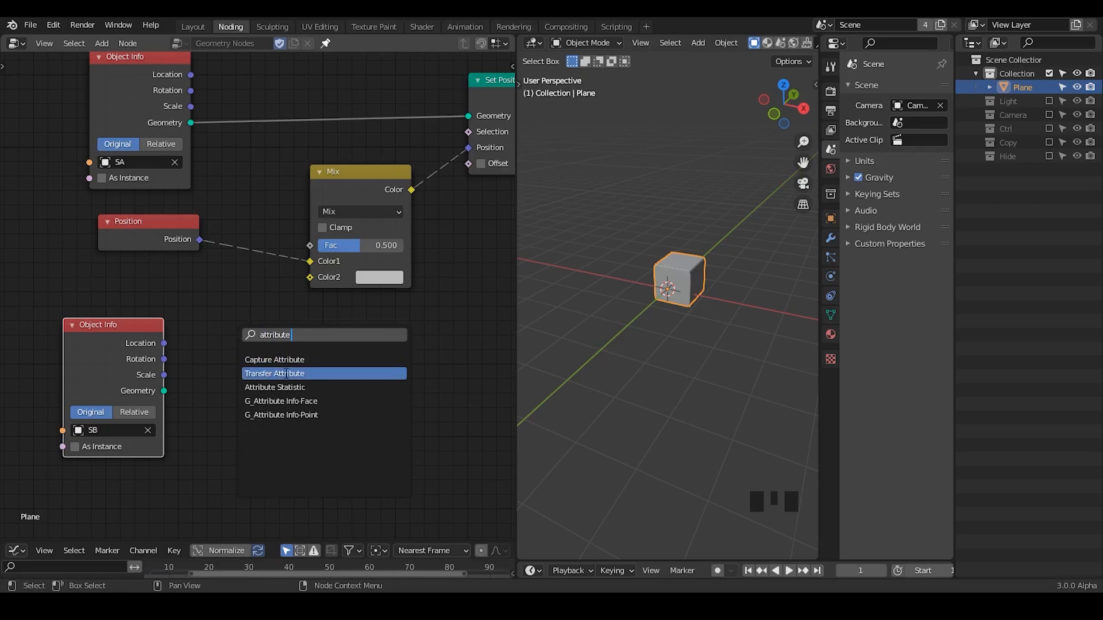
left_click(286, 374)
left_click(310, 363)
middle_click_drag(310, 363, 333, 305)
left_click_drag(123, 313, 86, 336)
Set the Transfer Attribute node's mapping to Index and its data type to Vector, keeping the Point domain.
left_click(327, 332)
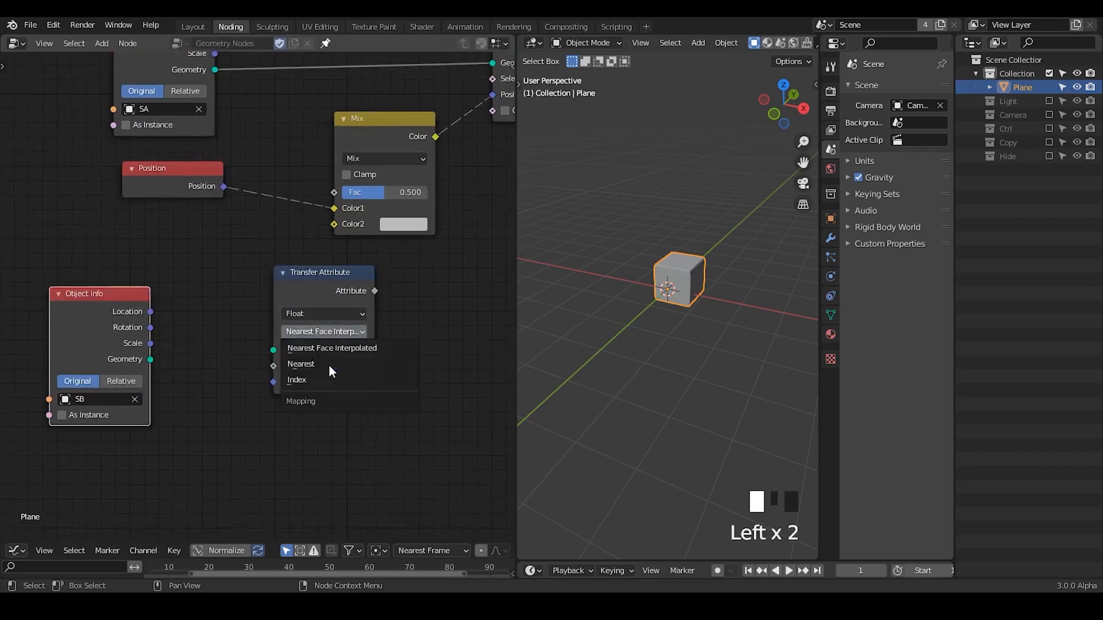
left_click(331, 379)
left_click(311, 314)
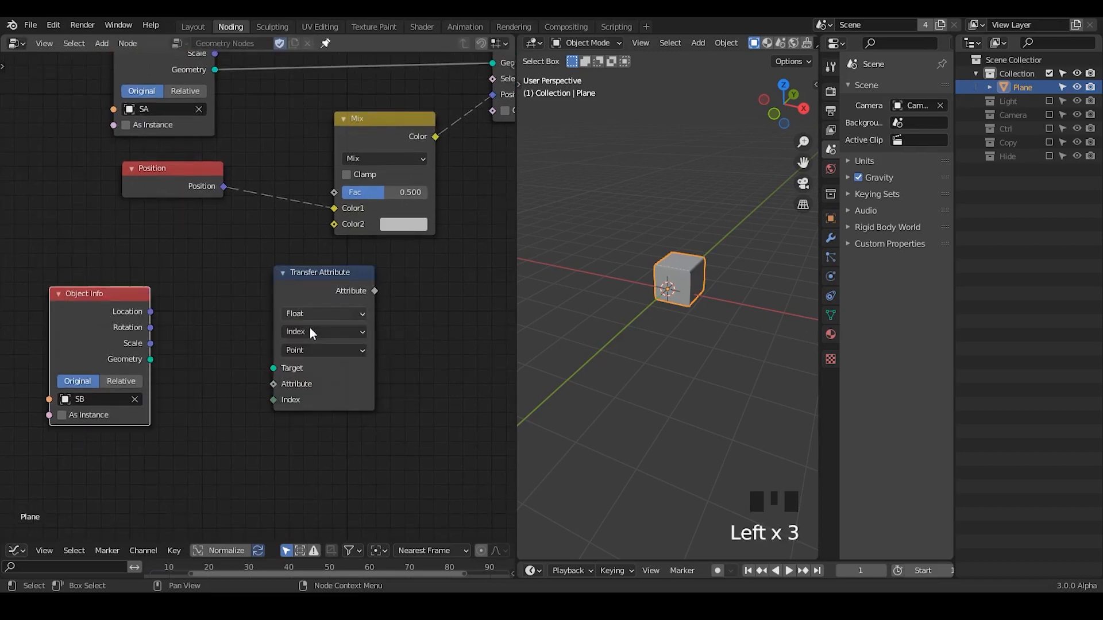
left_click(310, 333)
left_click(323, 350)
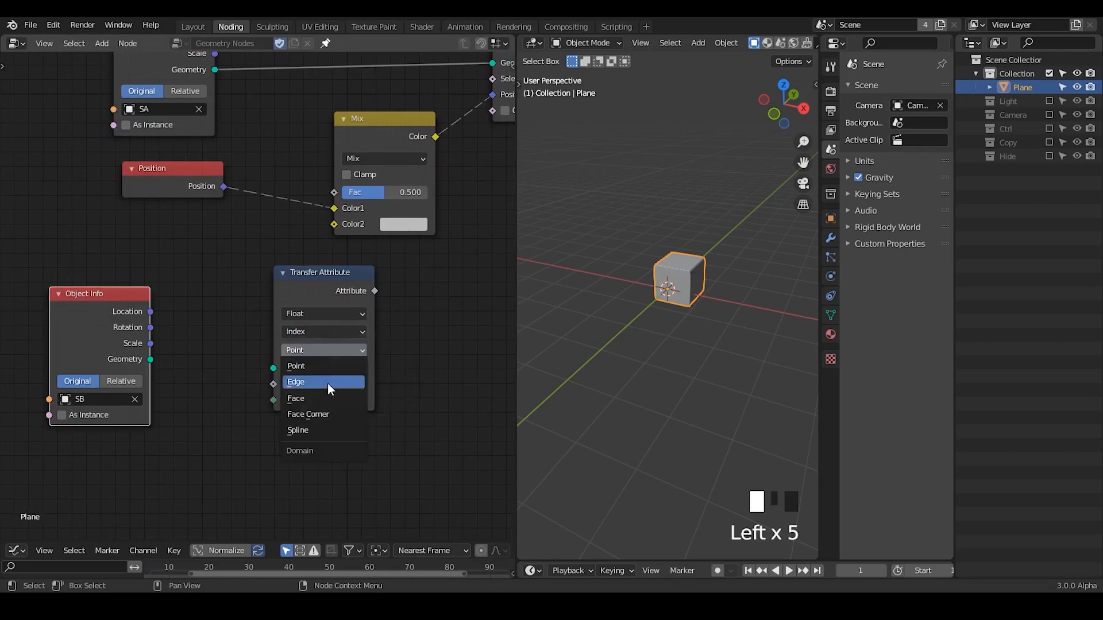
left_click(312, 314)
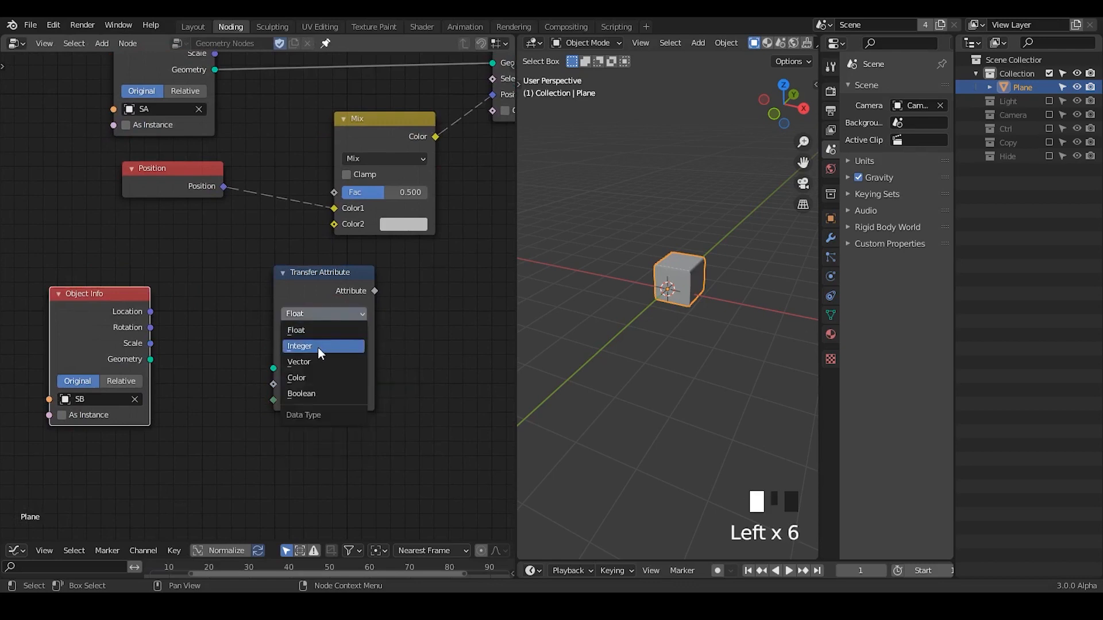
left_click(319, 362)
Connect SB's Geometry to Transfer Attribute's Target and Position to its Attribute input, and line up the nodes around these links.
left_click_drag(150, 359, 273, 369)
left_click_drag(307, 299, 237, 273)
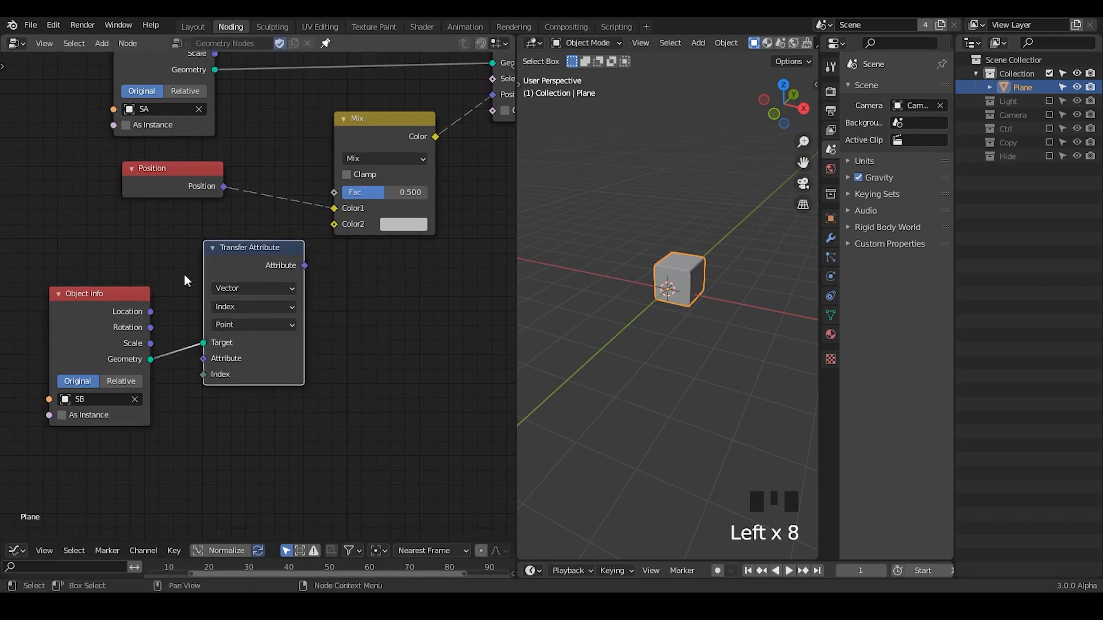
left_click_drag(161, 179, 108, 192)
middle_click_drag(157, 205, 210, 174)
left_click_drag(185, 160, 255, 327)
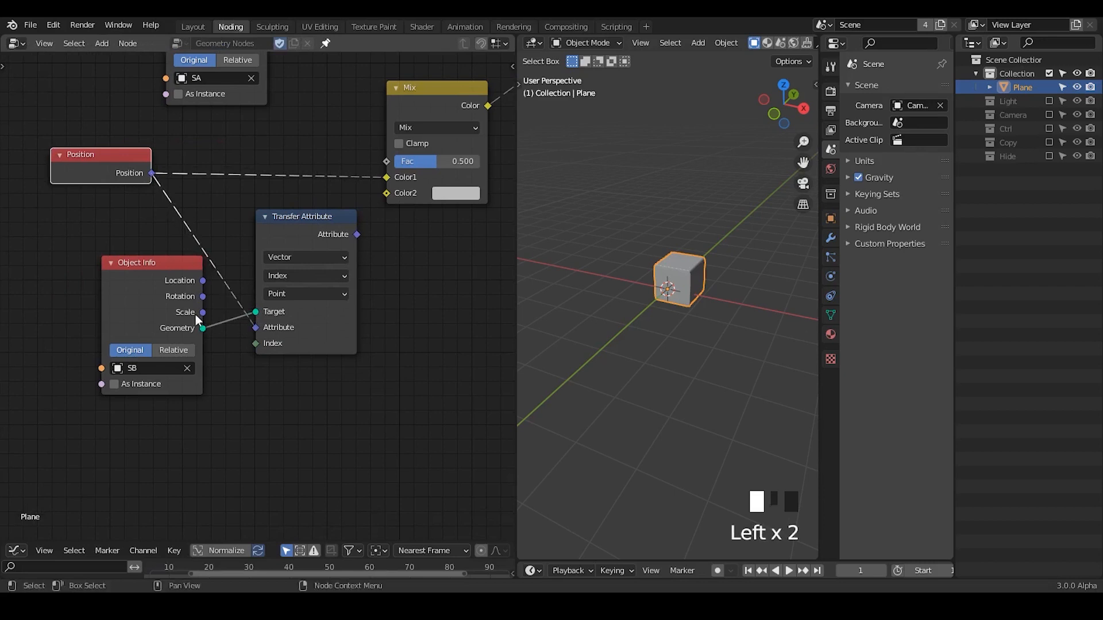
left_click_drag(115, 279, 65, 261)
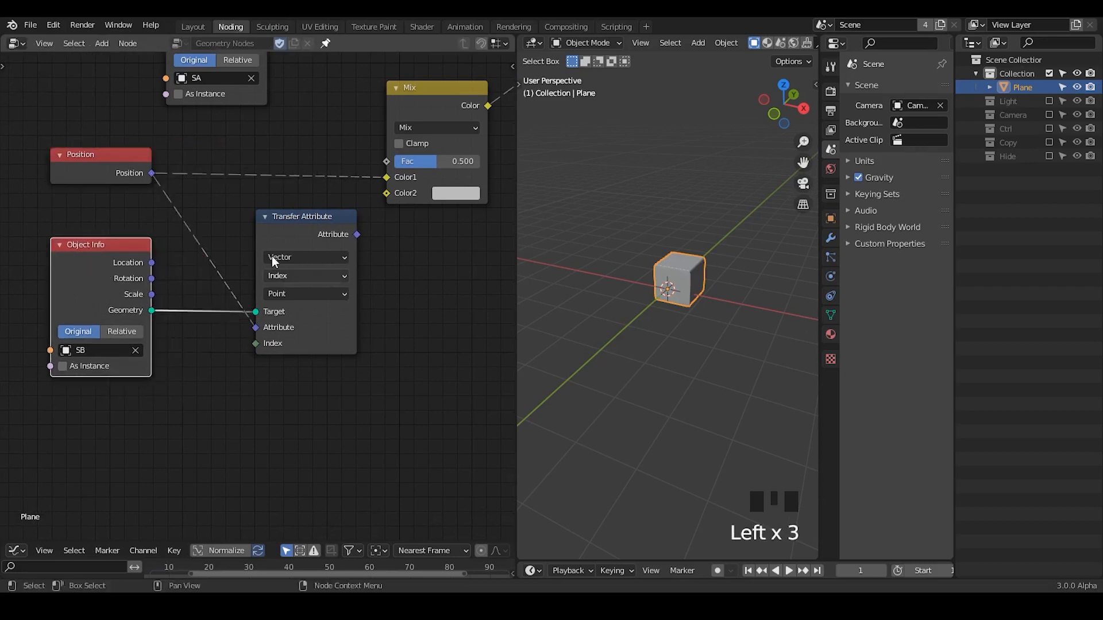
left_click_drag(271, 256, 251, 248)
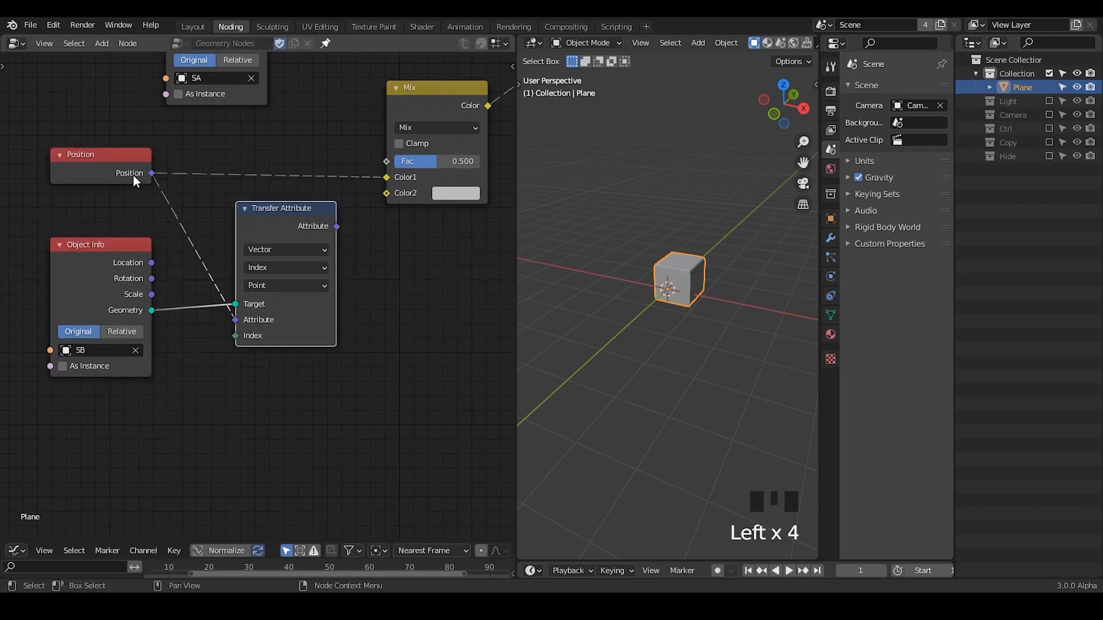
Circle the Transfer Attribute's Target input and the incoming Position link with annotations, and erase the marks.
mouse_move(244, 319)
left_mouse_down()
mouse_move(222, 300)
mouse_move(252, 290)
left_mouse_up()
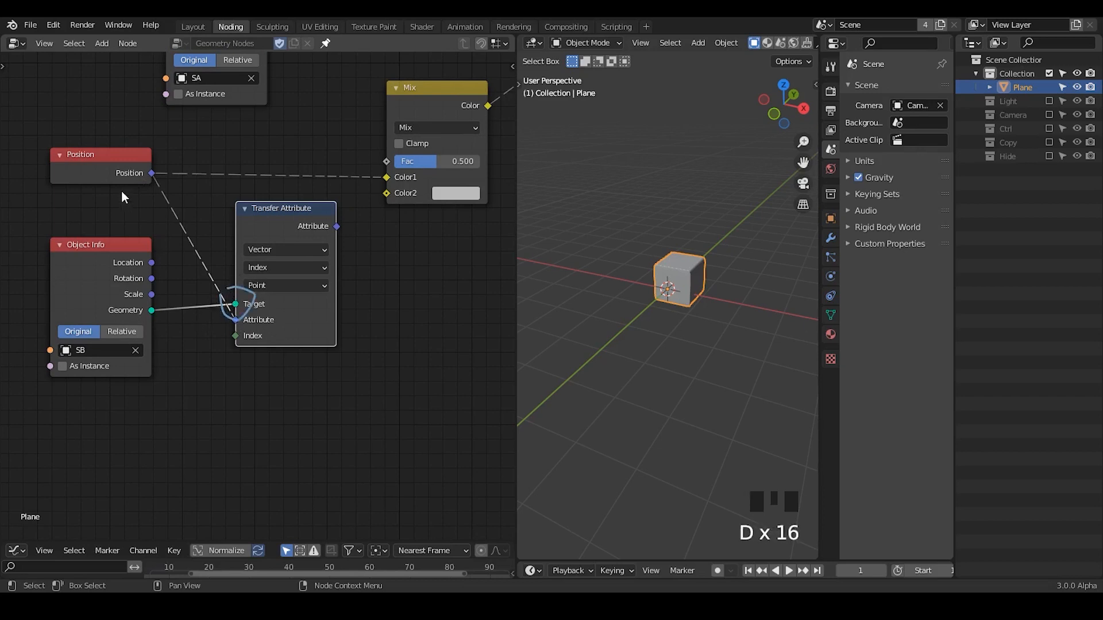
left_click_drag(186, 218, 191, 243)
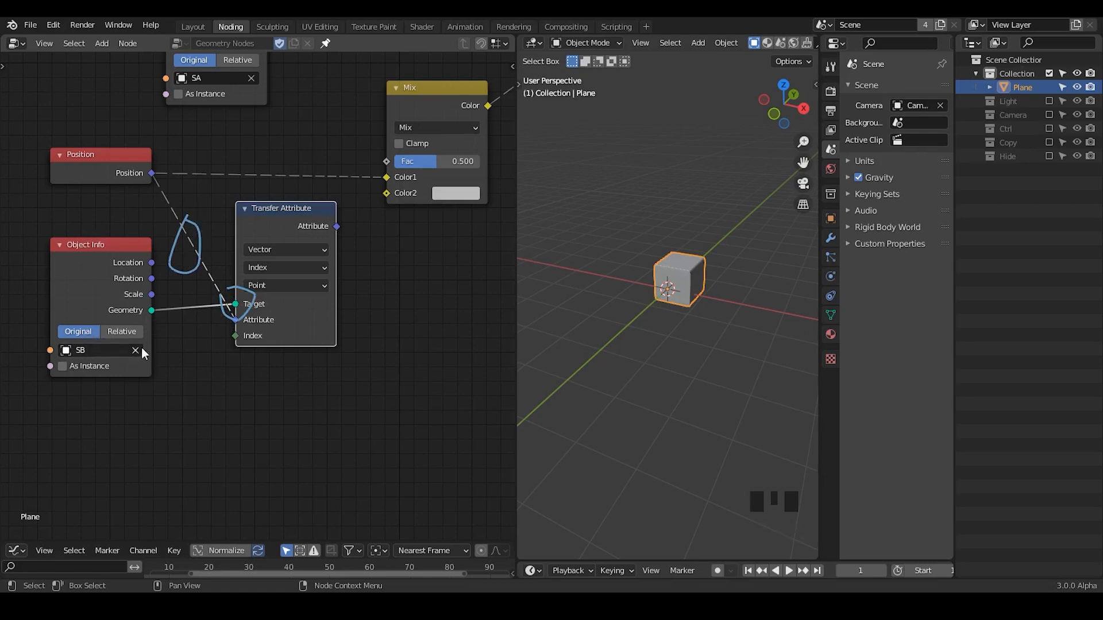
right_click_drag(167, 305, 264, 274)
middle_click_drag(264, 274, 274, 318)
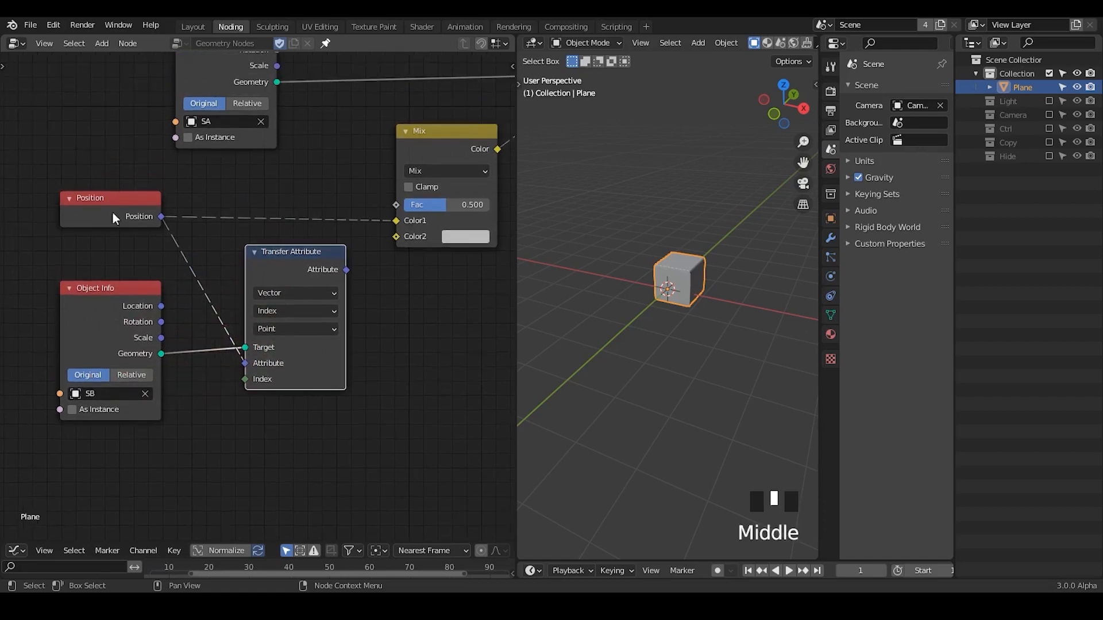
Draw an annotation box around the Position node and nudge the node slightly inside it.
left_click_drag(54, 209, 54, 252)
mouse_move(53, 182)
left_mouse_down()
mouse_move(178, 183)
mouse_move(182, 251)
left_mouse_up()
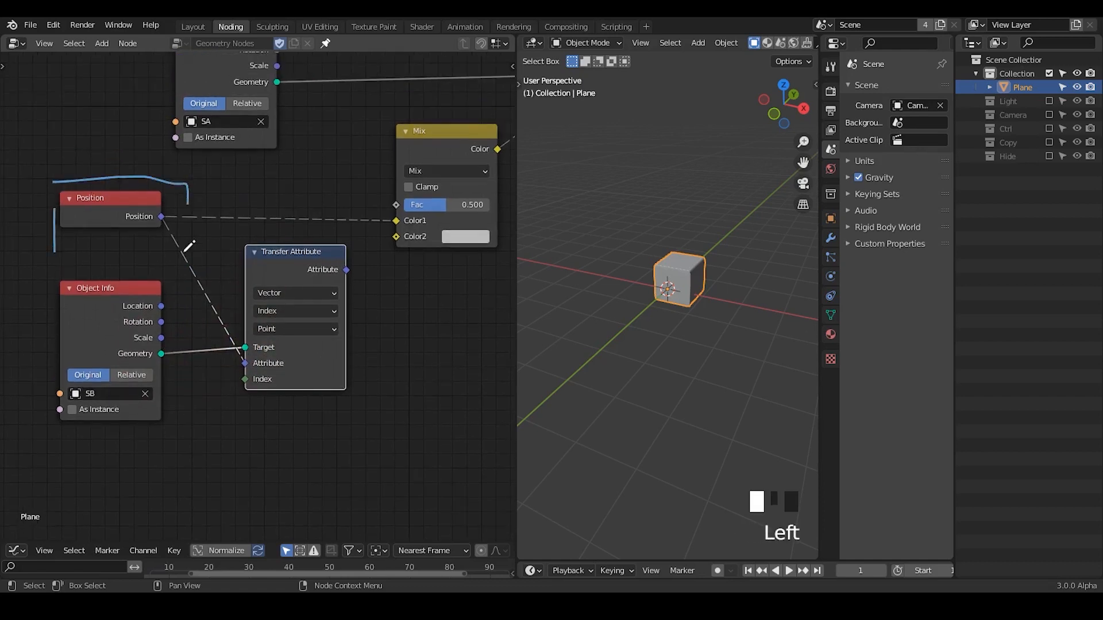
left_click_drag(55, 246, 176, 257)
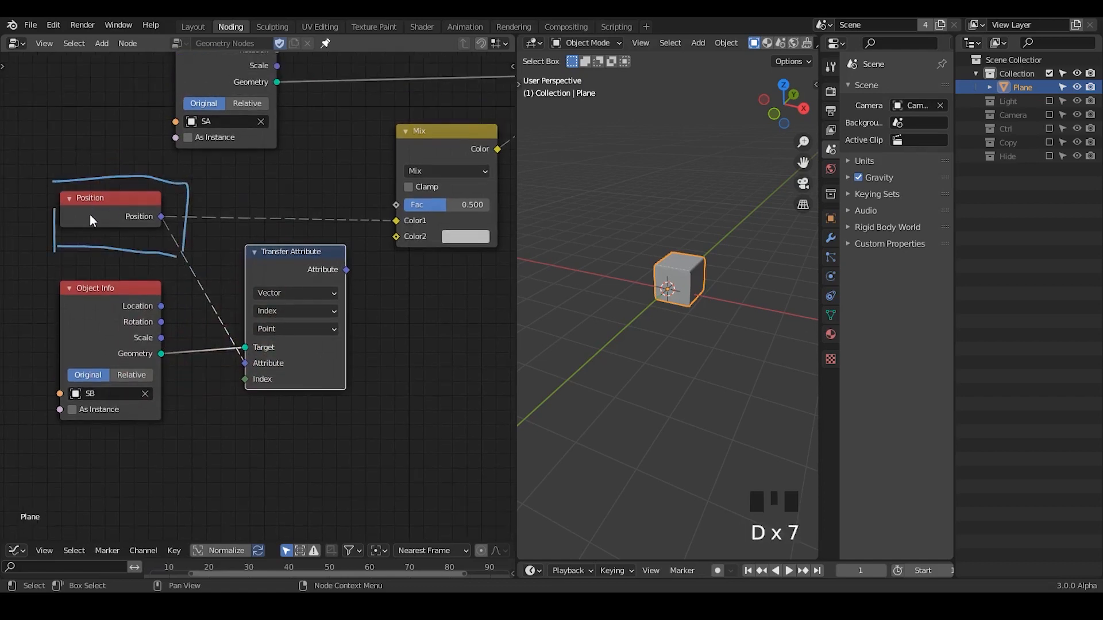
left_click_drag(119, 207, 125, 211)
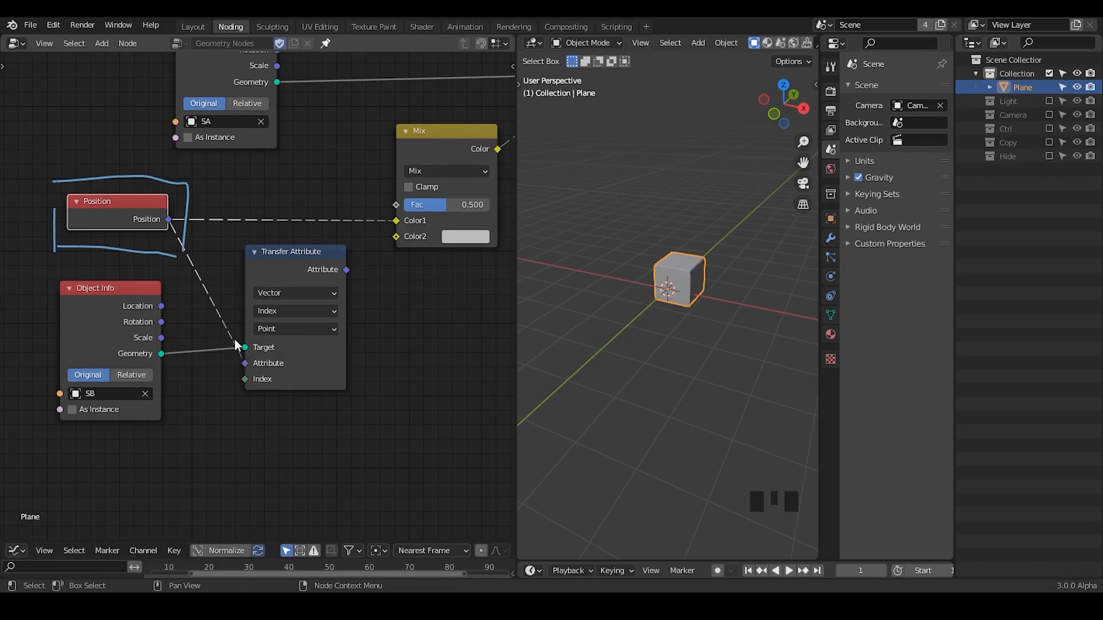
Erase the annotation box around the Position node and draw a short mark across each of its two dashed links.
key("d")
mouse_move(75, 167)
right_mouse_down()
mouse_move(135, 197)
mouse_move(103, 234)
right_mouse_up()
mouse_move(252, 202)
left_mouse_down()
mouse_move(248, 235)
mouse_move(178, 284)
left_mouse_up()
key("d")
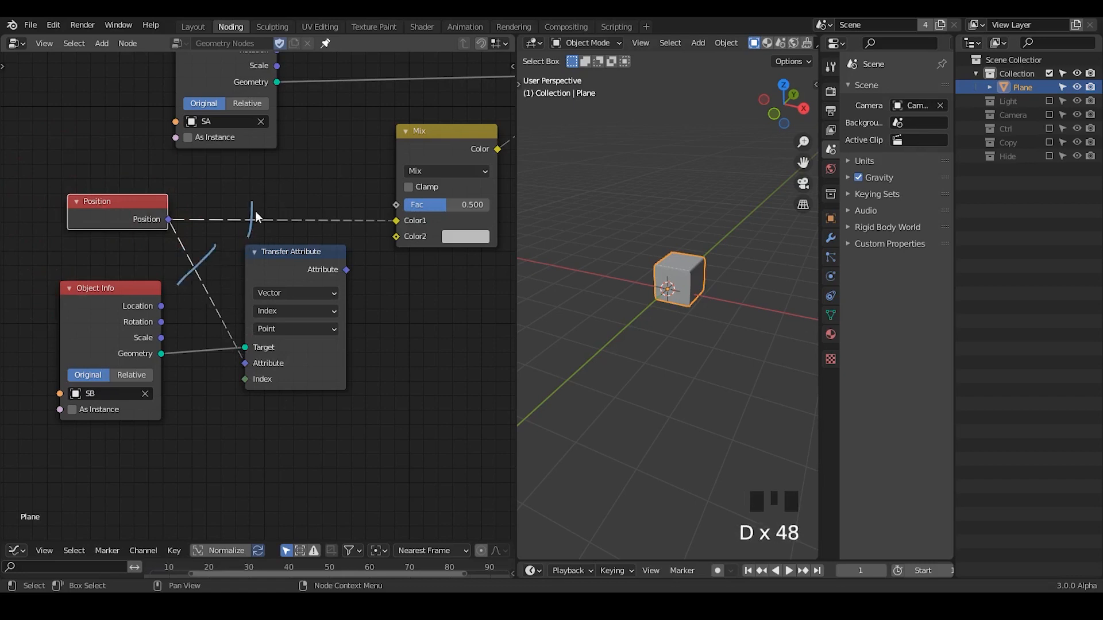
Connect the Transfer Attribute node's output to the Mix node's Color2 input, and reselect Index as its mapping.
mouse_move(264, 202)
right_mouse_down()
mouse_move(263, 226)
mouse_move(305, 284)
right_mouse_up()
left_click_drag(306, 287, 397, 236)
middle_click_drag(426, 278, 384, 298)
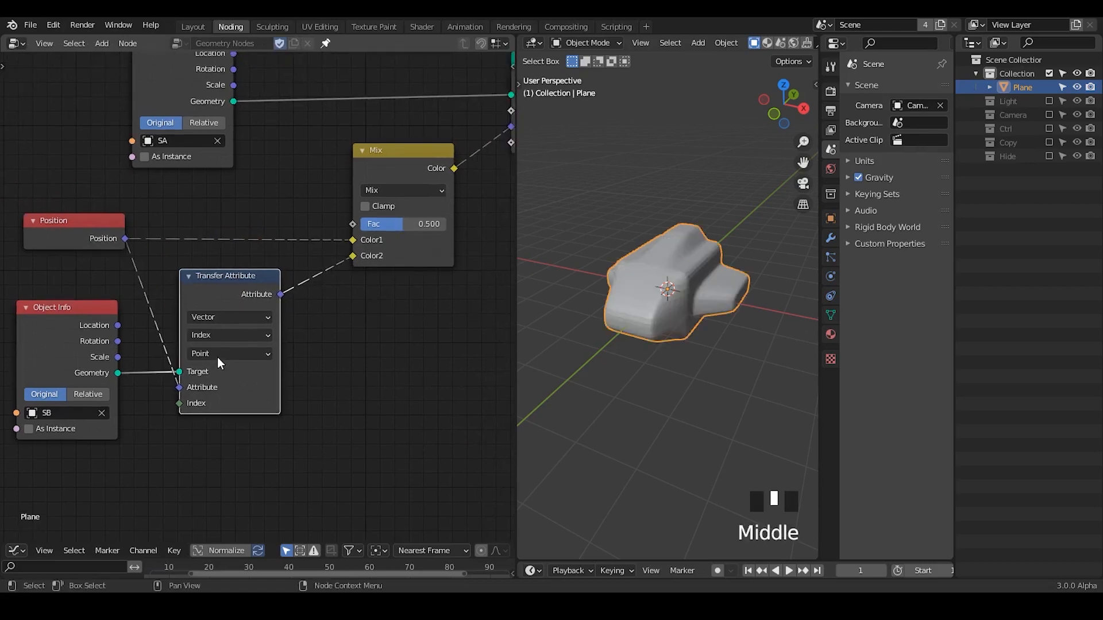
left_click(221, 335)
left_click(219, 385)
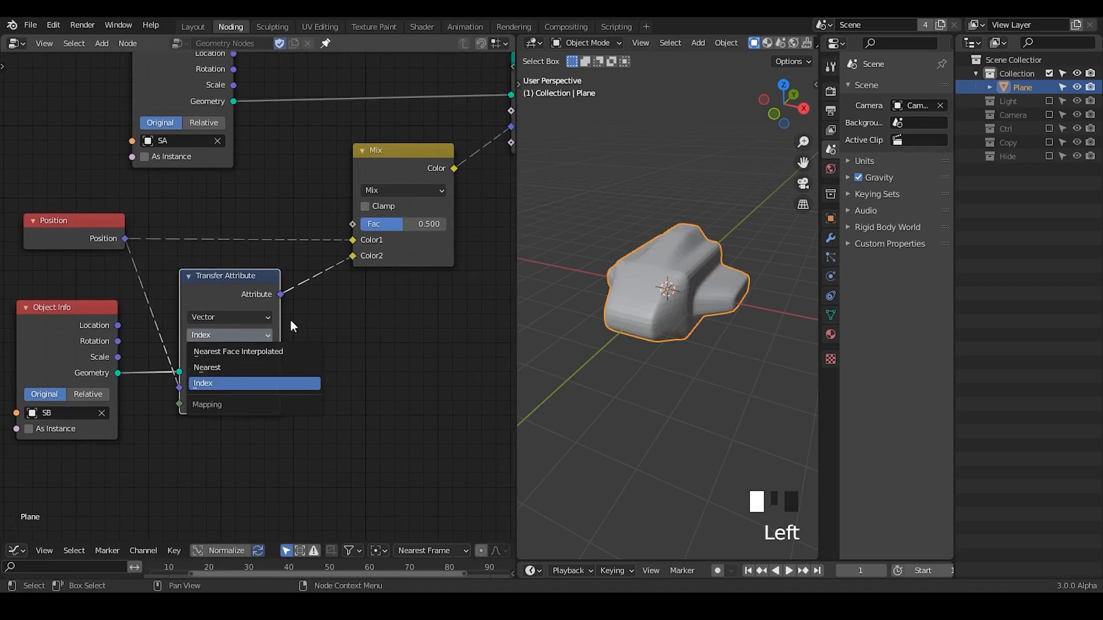
Set the Mix node's factor to 1.000 for the full spaceship shape.
middle_click_drag(648, 334, 657, 311)
key("d")
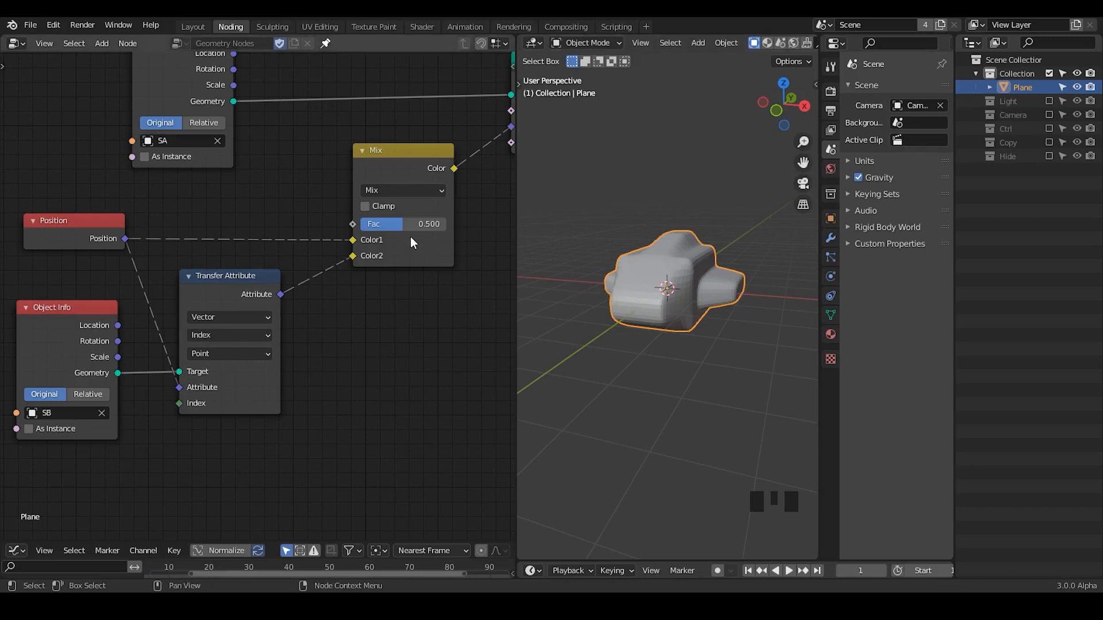
left_click_drag(411, 224, 442, 224)
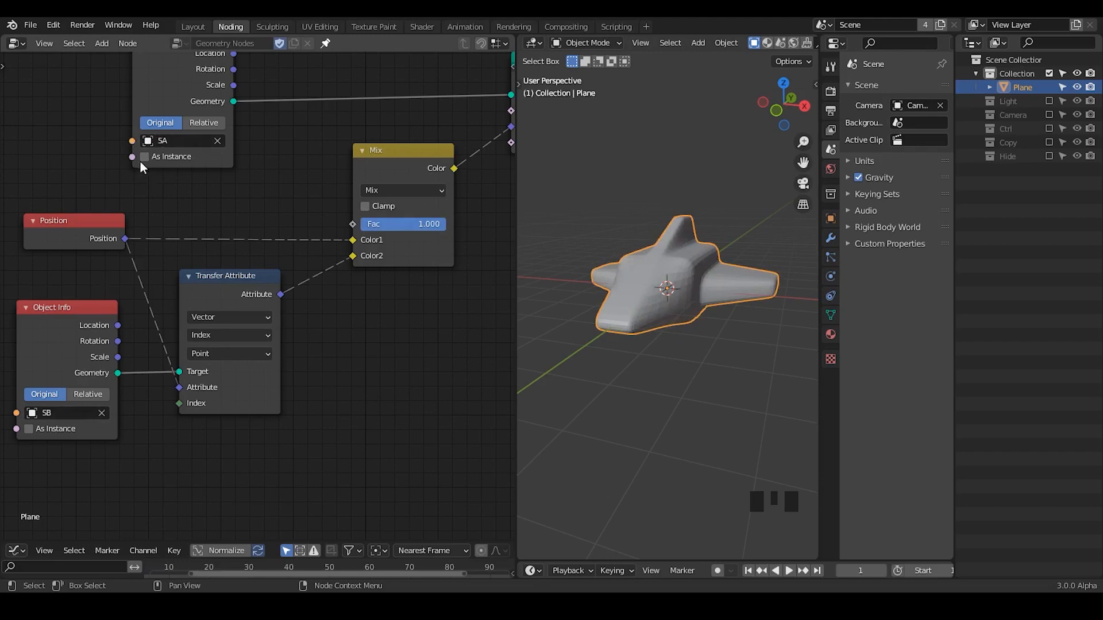
mouse_move(443, 224)
left_mouse_down()
mouse_move(367, 224)
mouse_move(447, 224)
left_mouse_up()
Move all the morph nodes together away from the Group Output and cut Set Position's link to it.
middle_click_drag(453, 245, 304, 308)
left_click_drag(334, 156, 38, 388)
key("g")
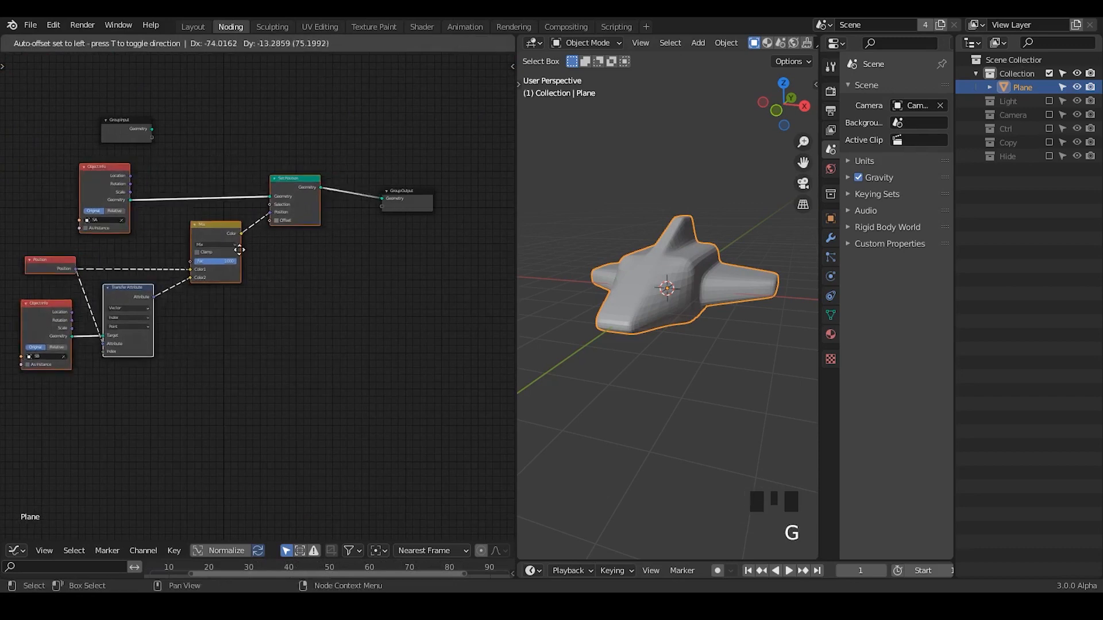
left_click(223, 255)
mouse_move(326, 186)
right_mouse_down("ctrl")
mouse_move(283, 209)
mouse_move(280, 224)
right_mouse_up("ctrl")
Place the Group Input node beside the Group Output and connect its Geometry straight to the output's Geometry.
left_click_drag(129, 135, 307, 207)
middle_click_drag(436, 280, 312, 291)
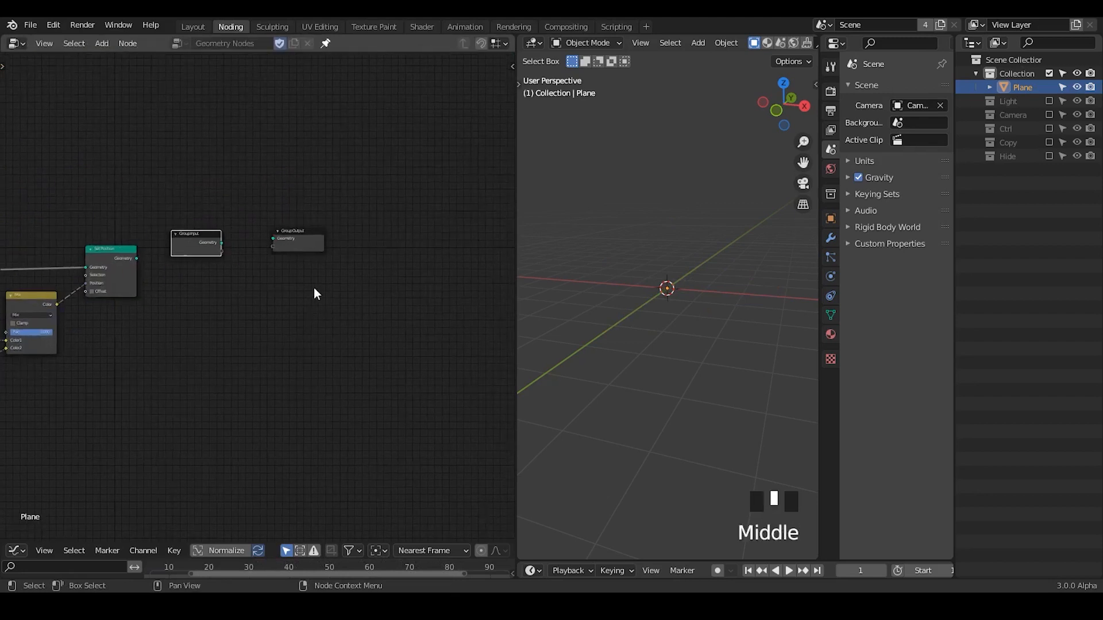
left_click_drag(298, 236, 348, 243)
middle_click_drag(332, 352, 316, 253, "ctrl")
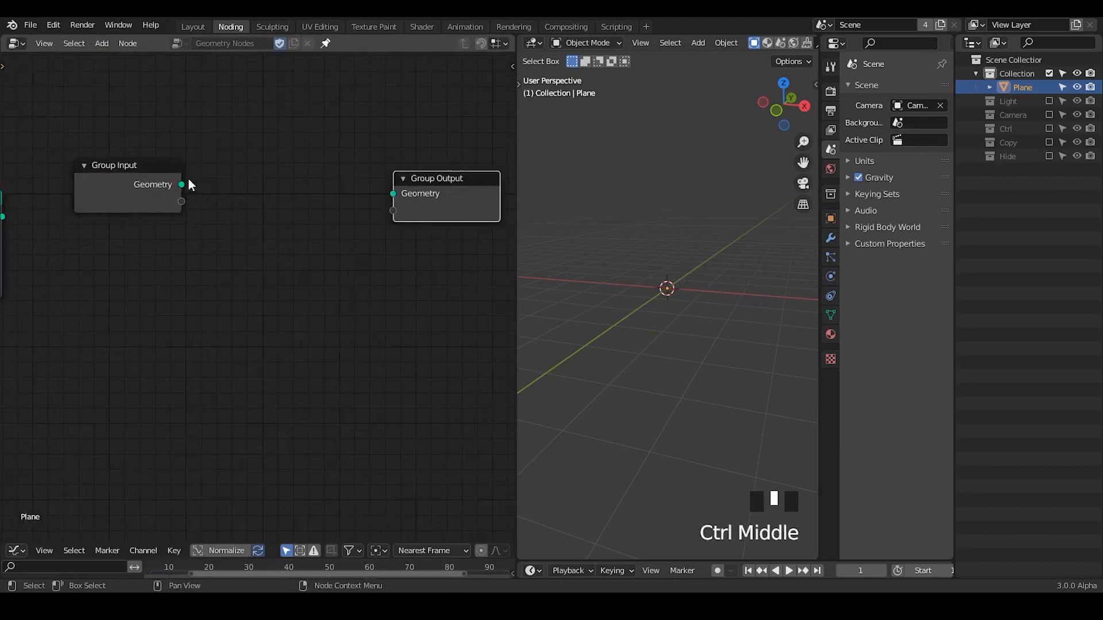
left_click_drag(182, 184, 393, 193)
middle_click_drag(378, 282, 270, 224)
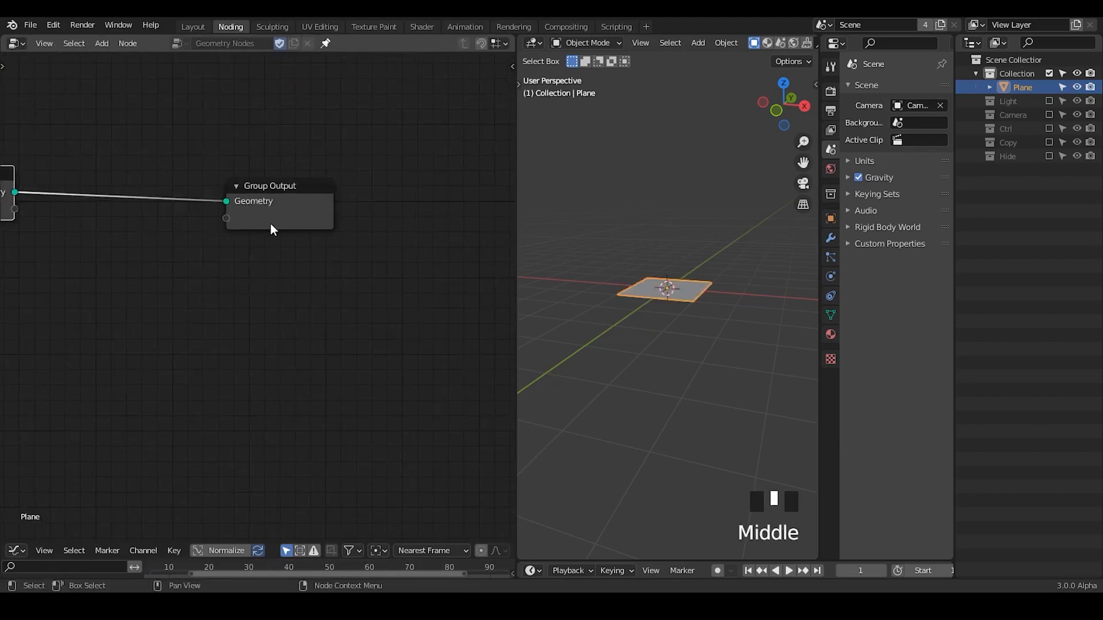
Insert a Distribute Points on Faces node on the link between Group Input and Group Output.
left_click_drag(271, 224, 580, 276)
middle_click_drag(581, 276, 697, 328, "ctrl")
middle_click_drag(193, 246, 246, 288)
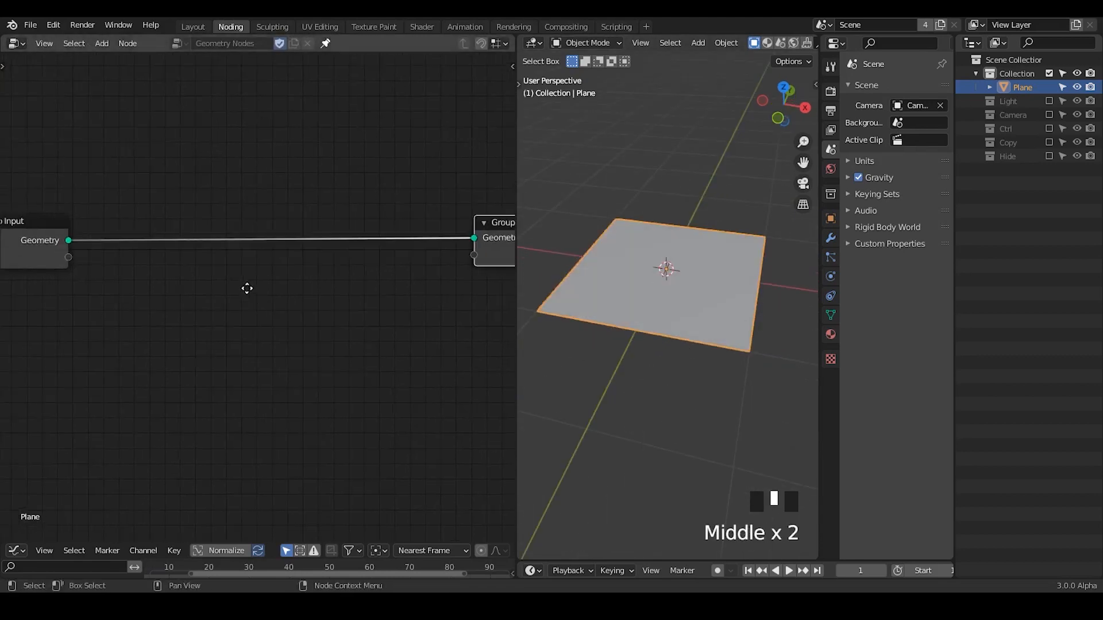
key("ctrl+a")
type("distri")
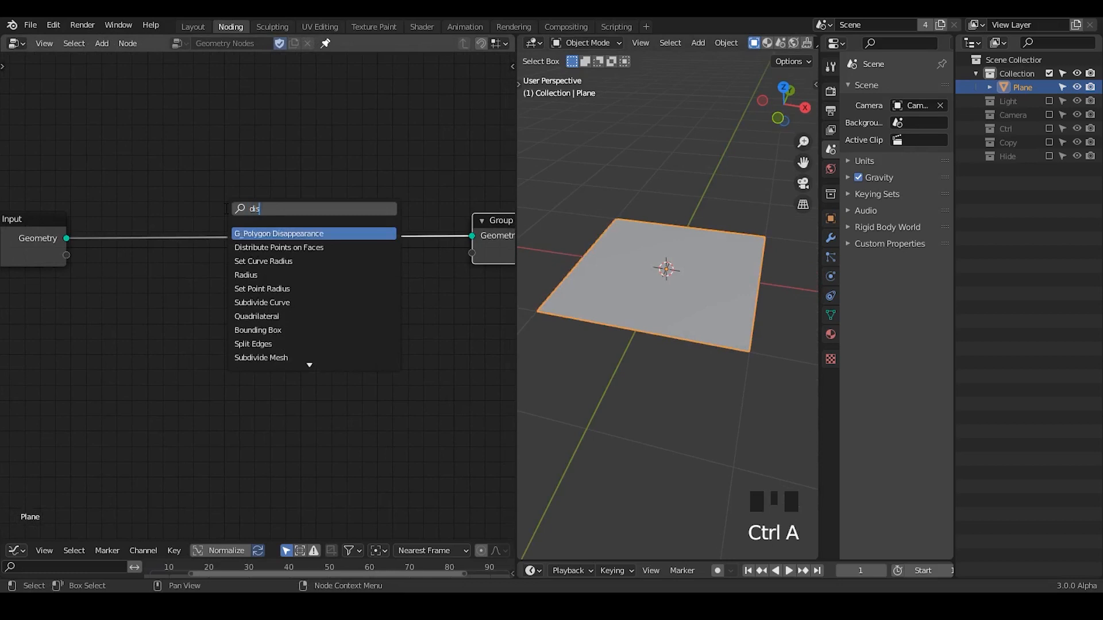
key("Return")
left_click(242, 248)
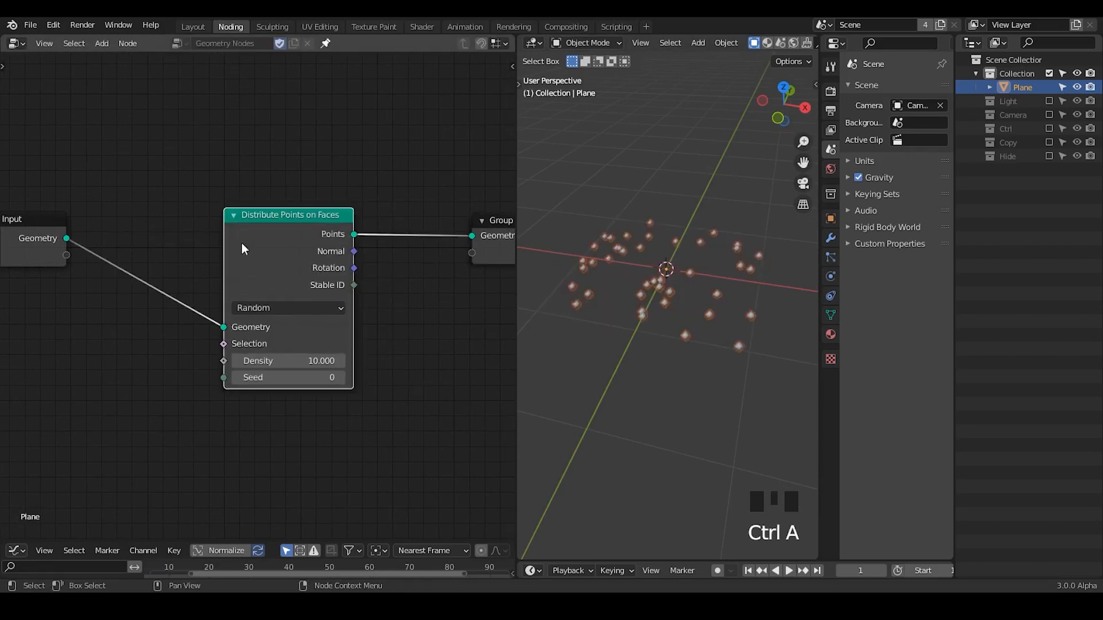
Switch the Distribute Points on Faces node to Poisson Disk and move the node slightly higher.
left_click(265, 305)
left_click(281, 345)
left_click_drag(308, 228, 297, 189)
middle_click_drag(680, 264, 695, 293)
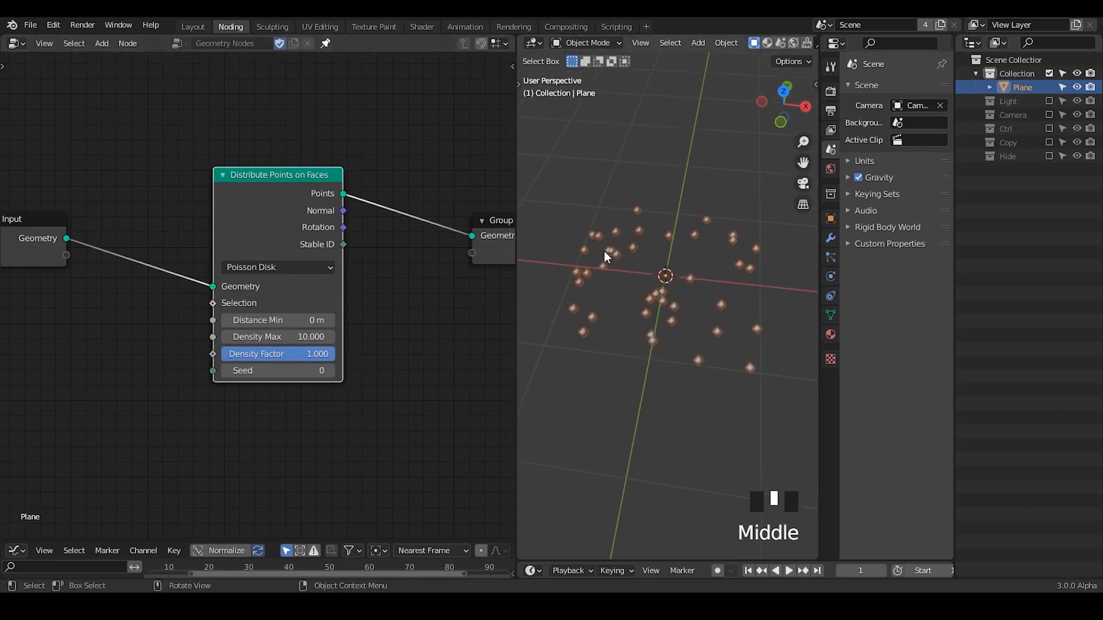
Annotate the gap between two neighbouring points, set Distance Min to 0.12 m, and erase the mark.
left_click_drag(603, 256, 617, 256)
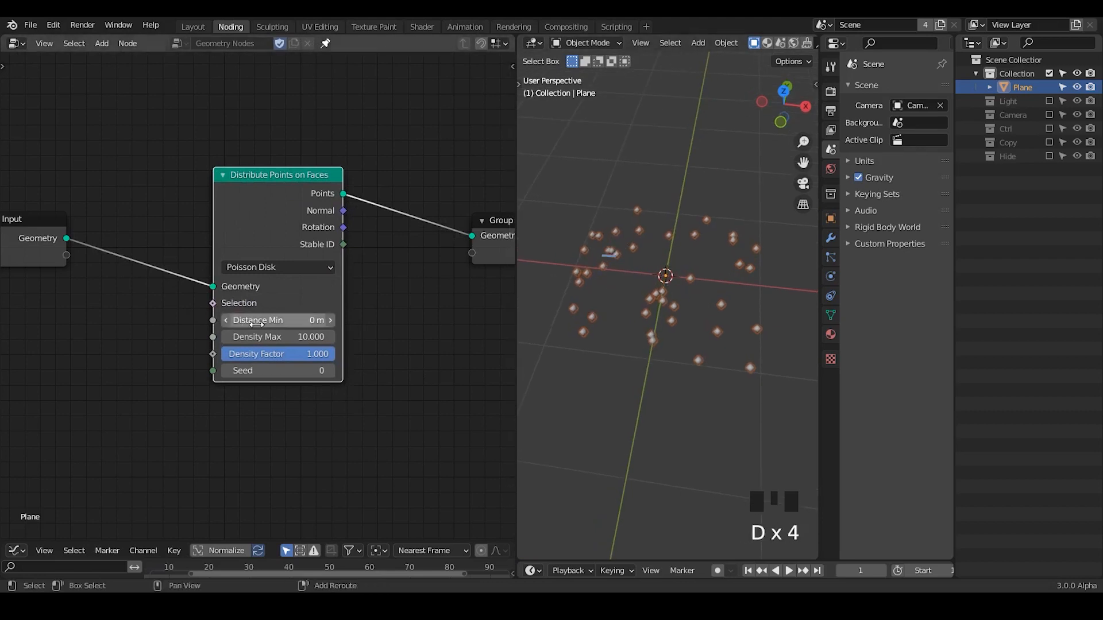
left_click_drag(256, 323, 264, 324, "shift")
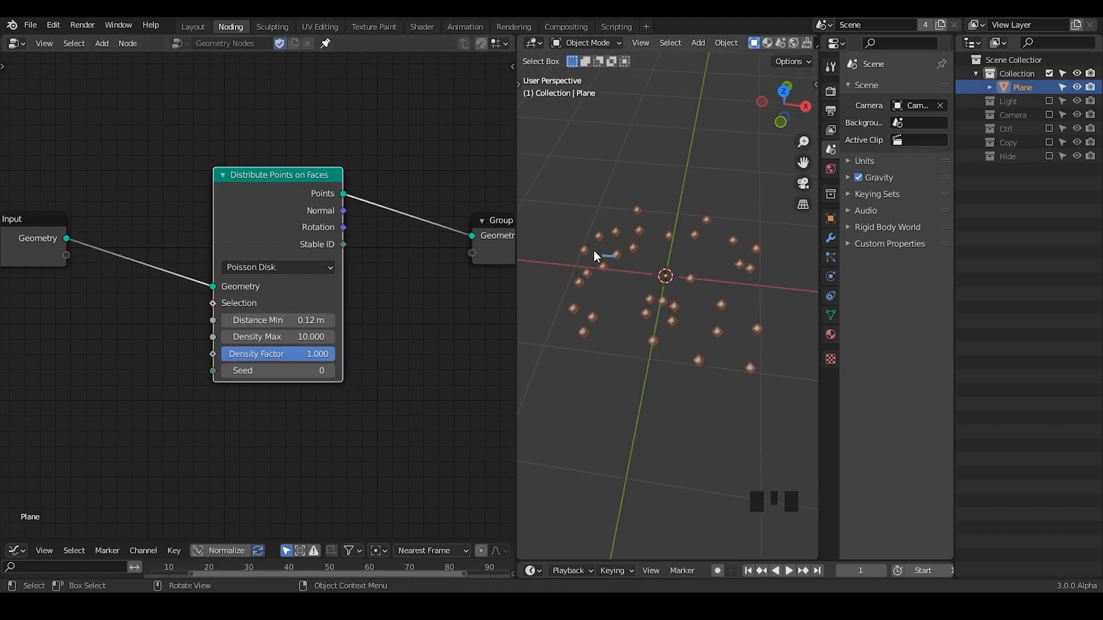
key("d")
mouse_move(586, 277)
right_mouse_down()
mouse_move(574, 285)
mouse_move(609, 257)
right_mouse_up()
left_click_drag(261, 191, 259, 190)
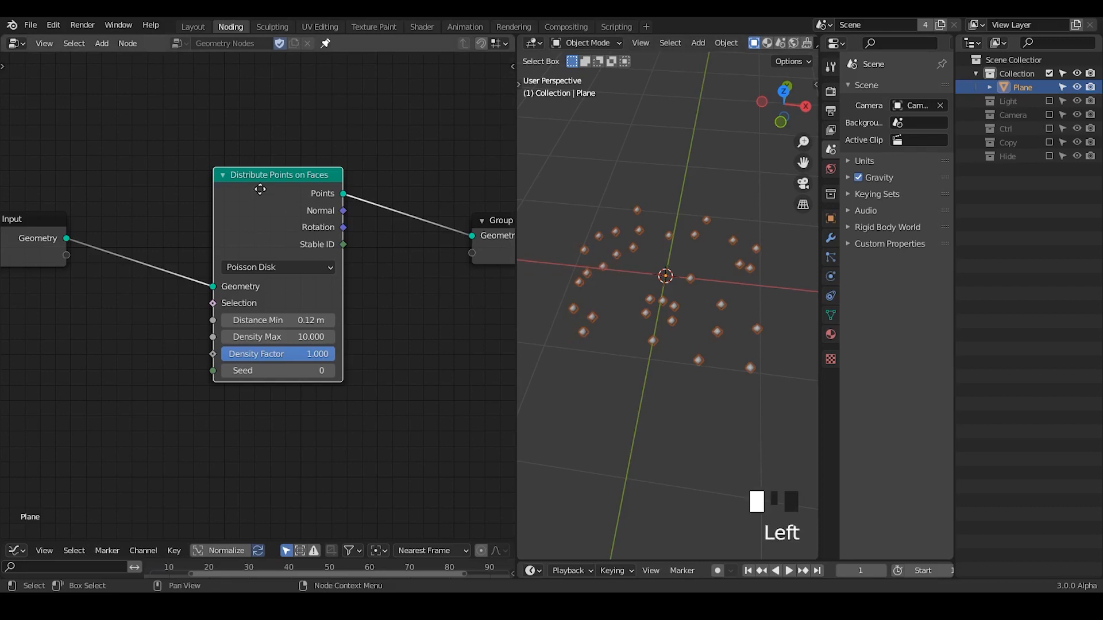
middle_click_drag(123, 308, 213, 286)
key("ctrl+a")
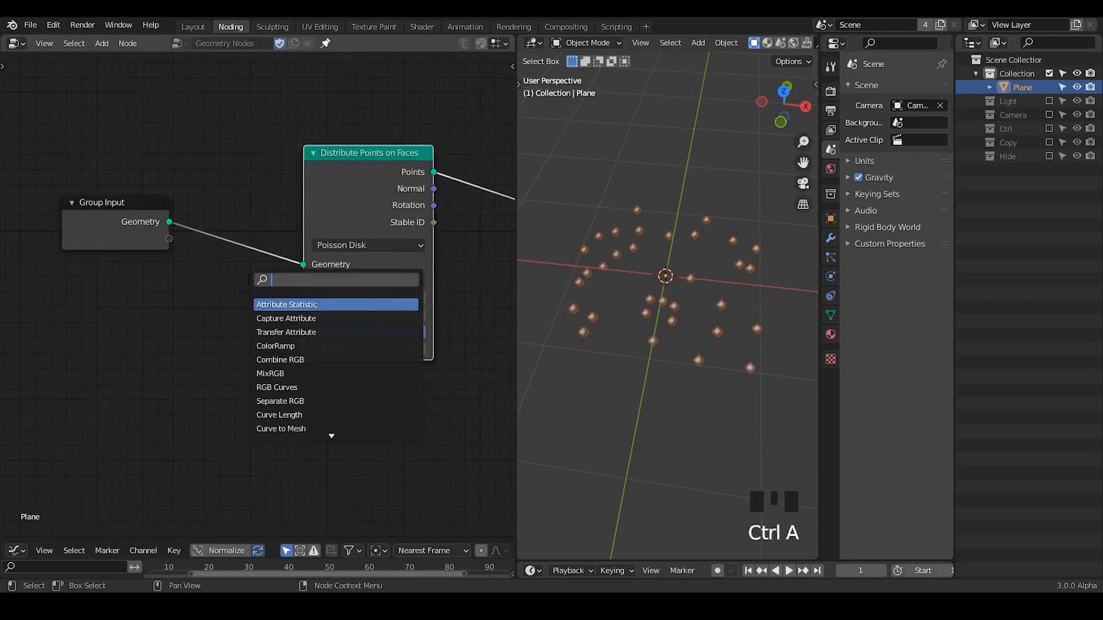
type("tran")
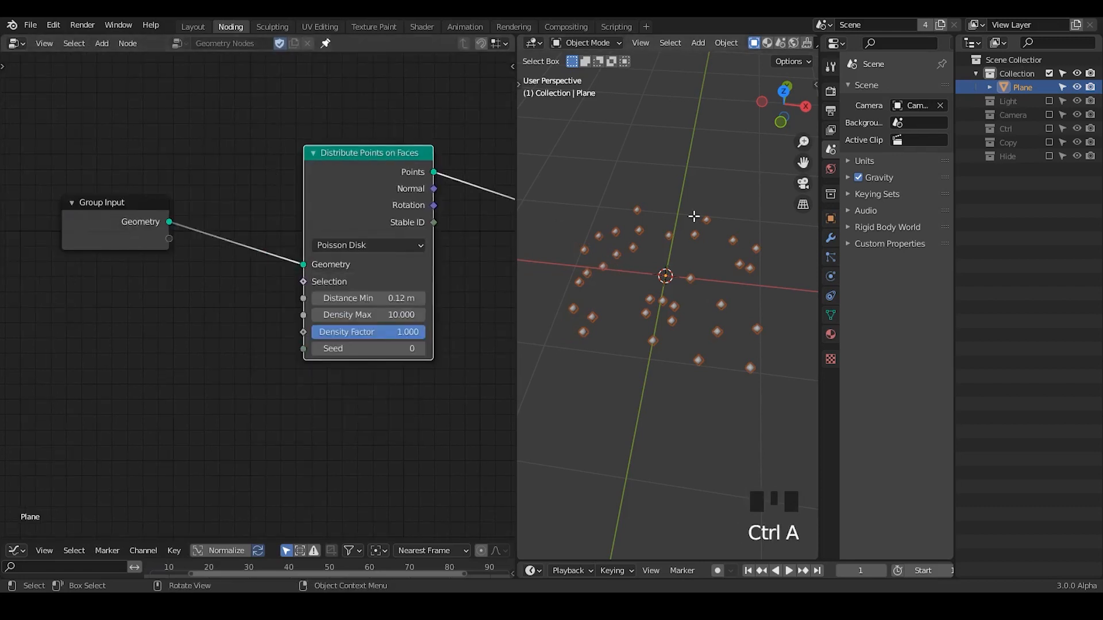
Scale the plane's mesh by a factor of 2 in Edit Mode and return to Object Mode.
key("Tab")
type("s")
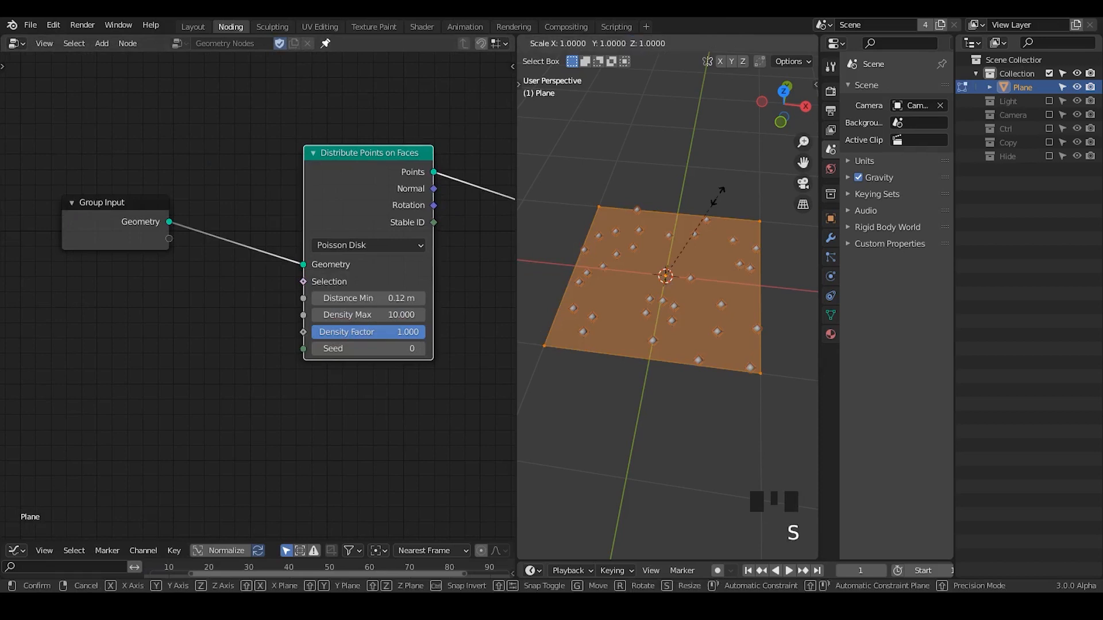
type("2")
key("Return")
key("Tab")
middle_click_drag(718, 196, 715, 242, "ctrl")
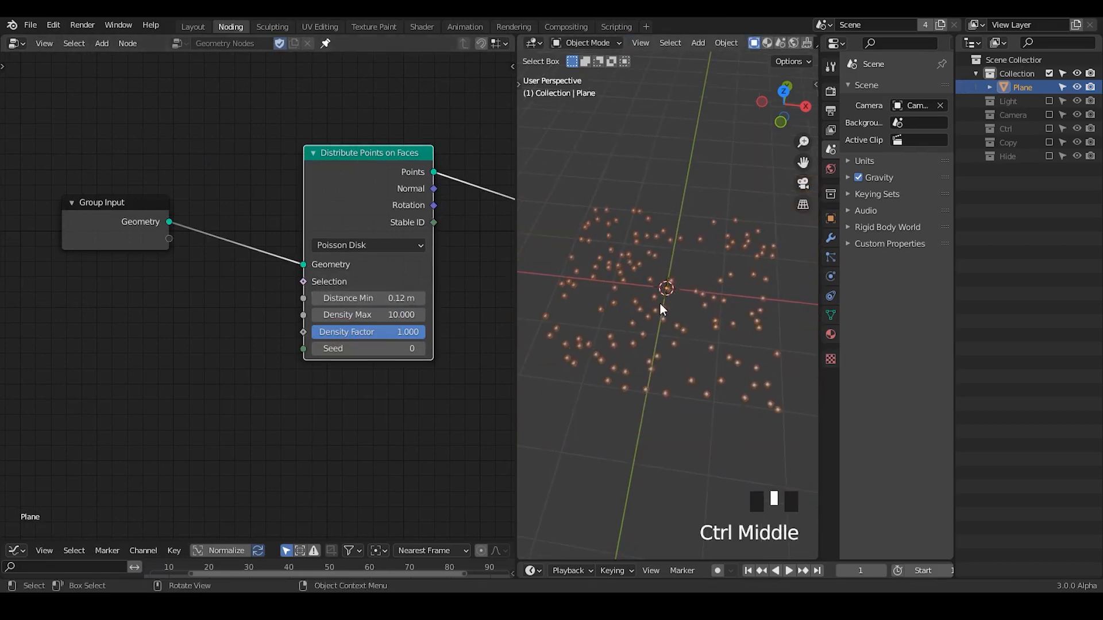
Set Distance Min of the point distribution to 0.17 m.
middle_click_drag(659, 302, 661, 325)
middle_click_drag(685, 398, 685, 340, "ctrl")
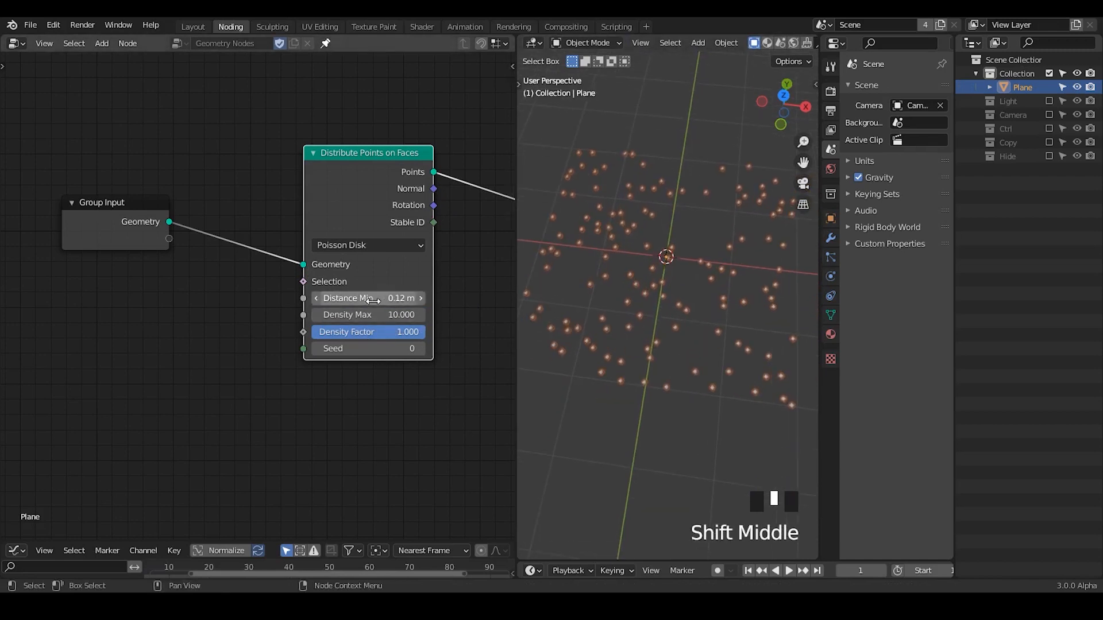
mouse_move(397, 299)
left_mouse_down("shift")
mouse_move(377, 298)
mouse_move(417, 298)
left_mouse_up("shift")
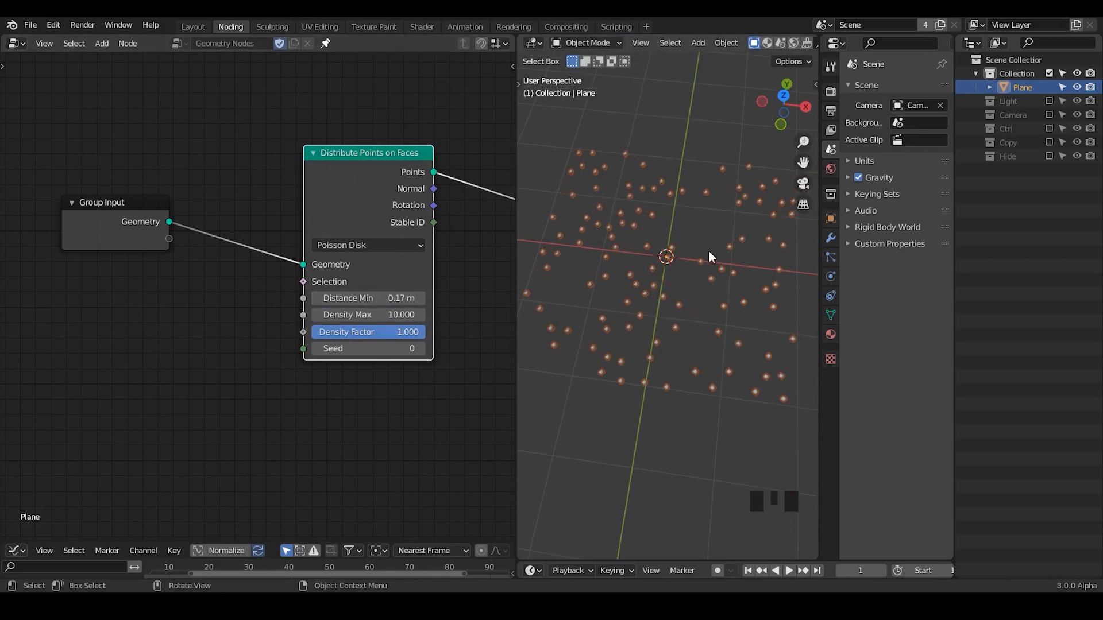
Space the Distribute Points on Faces and Group Output nodes apart, and insert a Set Position node on their link.
middle_click_drag(266, 245, 380, 168)
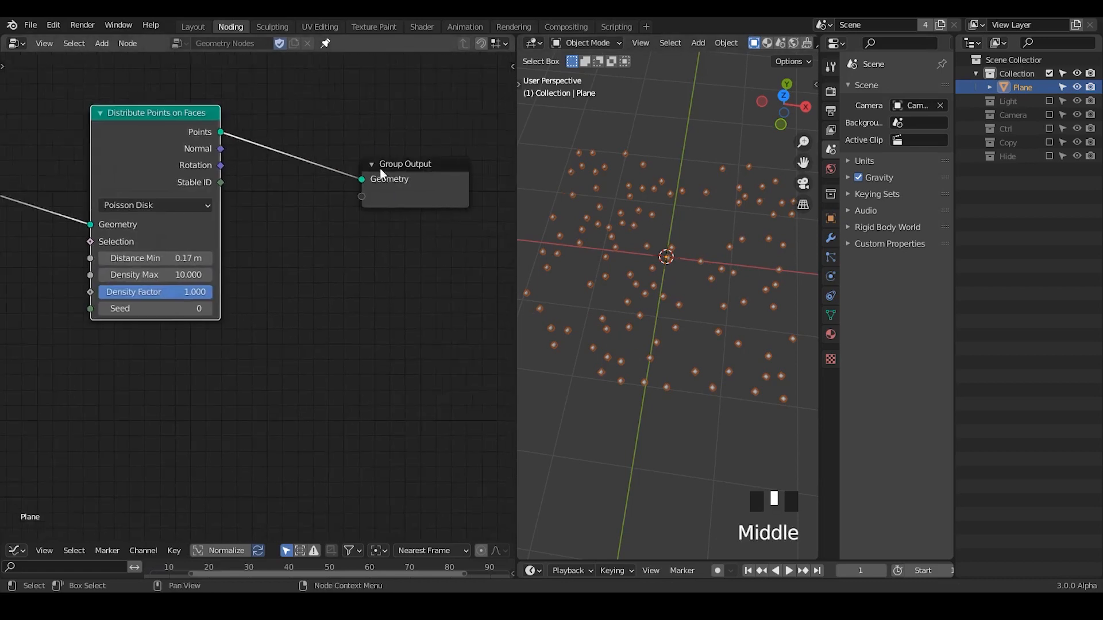
left_click_drag(423, 165, 501, 112)
left_click_drag(149, 127, 101, 113)
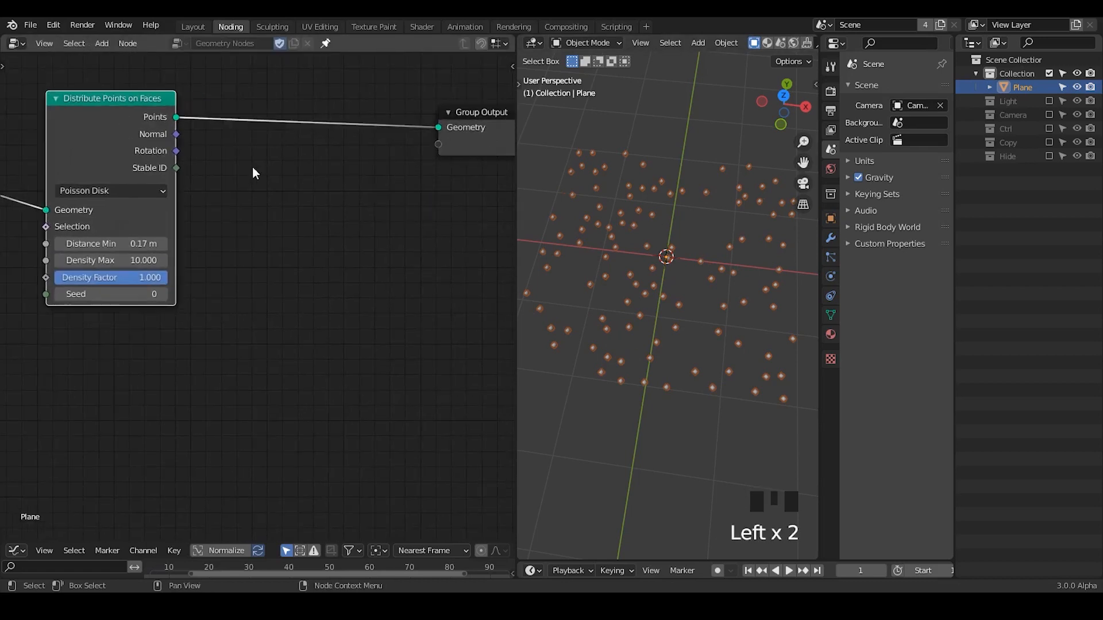
middle_click_drag(247, 196, 336, 190)
middle_click_drag(364, 241, 315, 262)
key("ctrl+a")
type("set p")
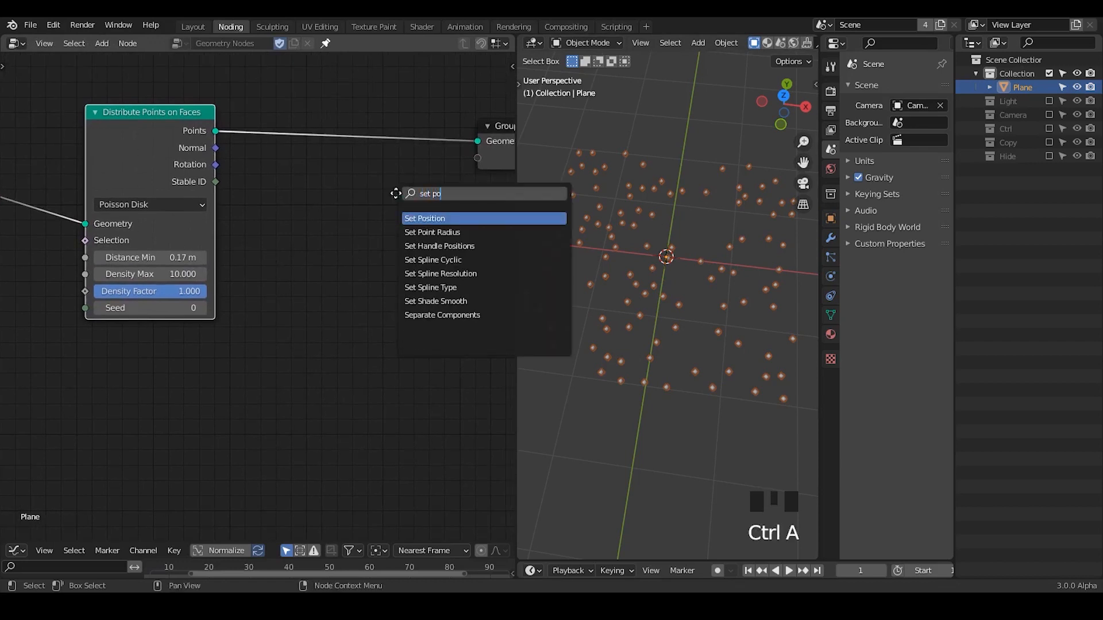
key("Return")
left_click(403, 55)
Move the Set Position and Group Output nodes together farther away from Distribute Points on Faces.
middle_click_drag(398, 222, 234, 250)
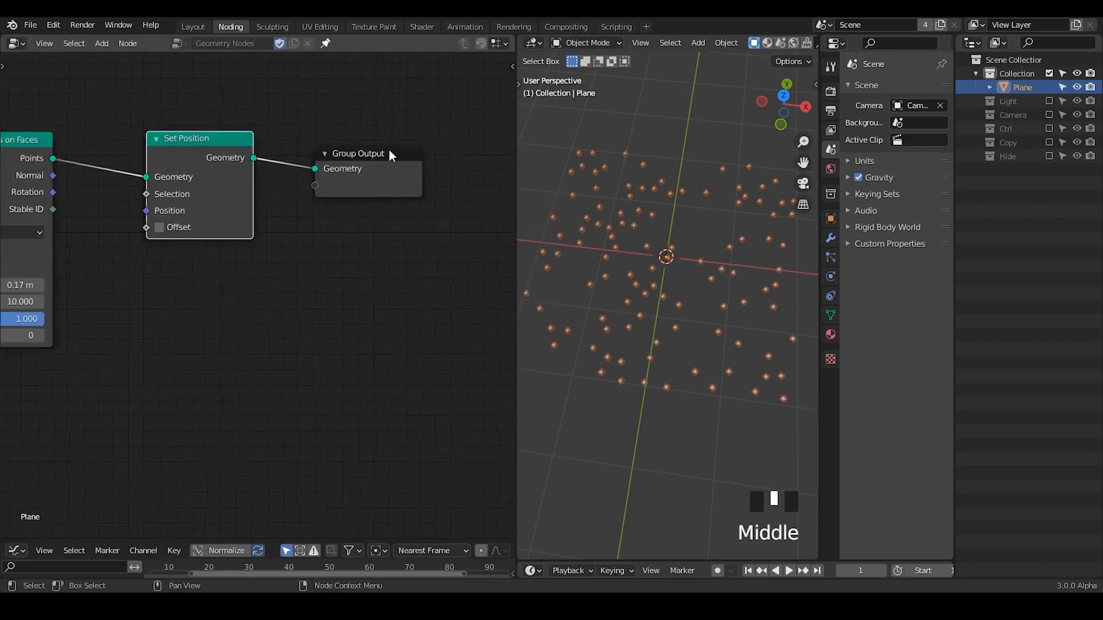
left_click_drag(411, 105, 165, 276)
key("g")
left_click(486, 243)
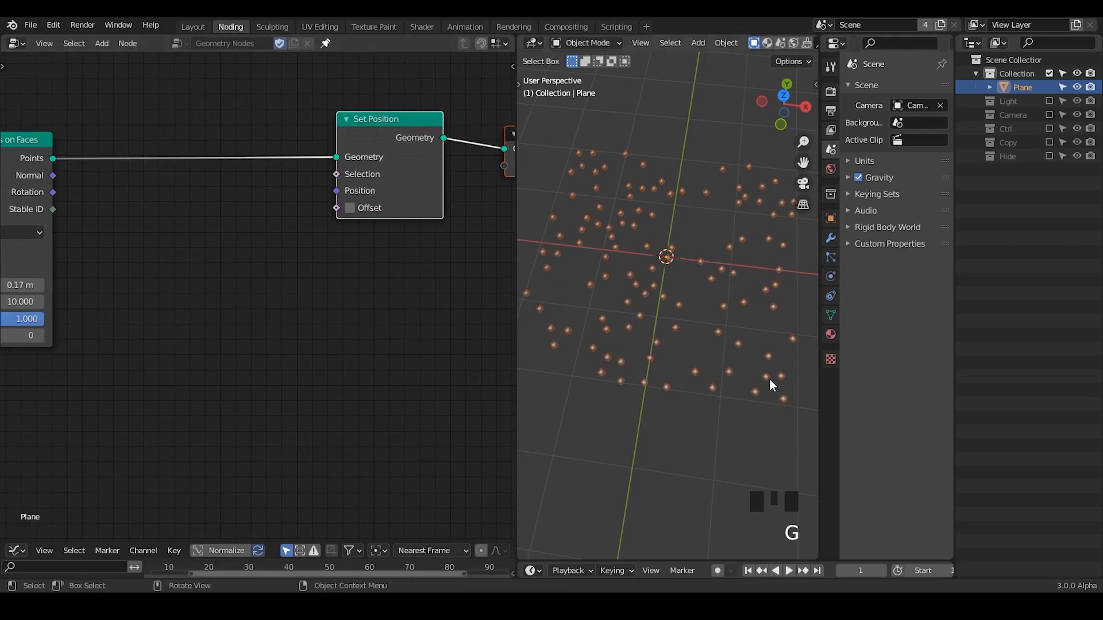
Add a Vector Math node in Add mode and place it between Distribute Points on Faces and Set Position.
middle_click_drag(770, 380, 618, 268)
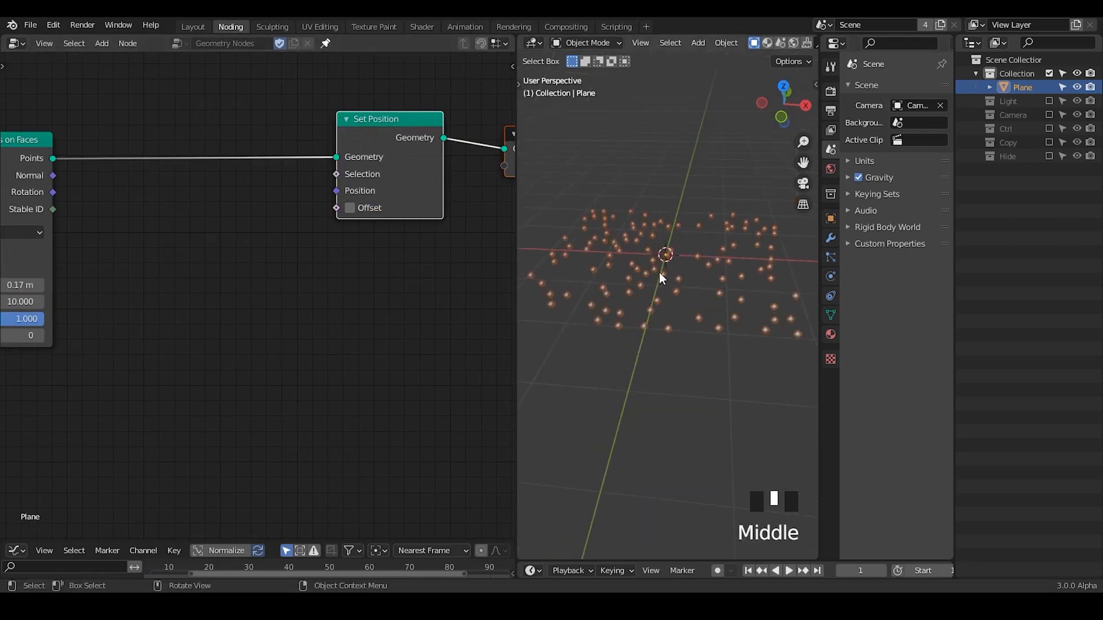
middle_click_drag(235, 280, 276, 260)
key("ctrl+a")
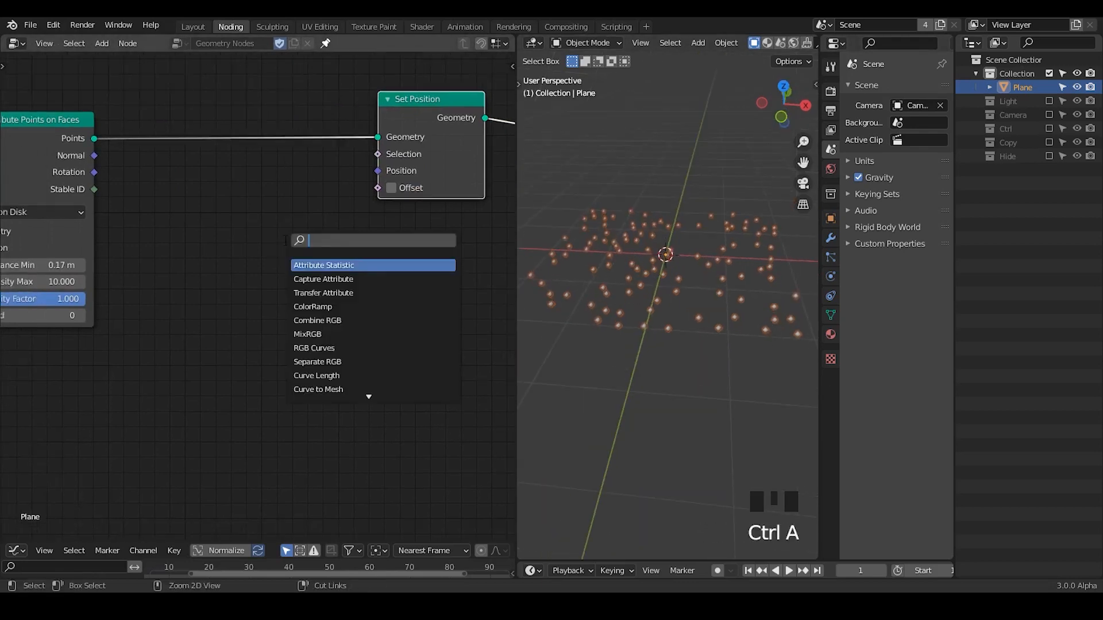
type("vector math")
key("Return")
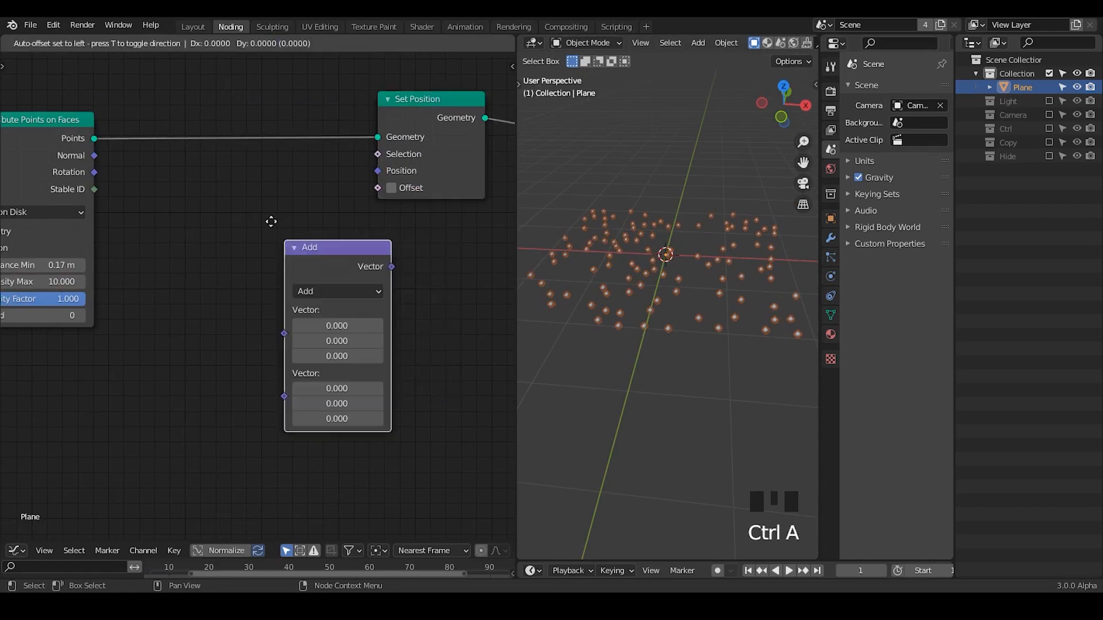
left_click(219, 181)
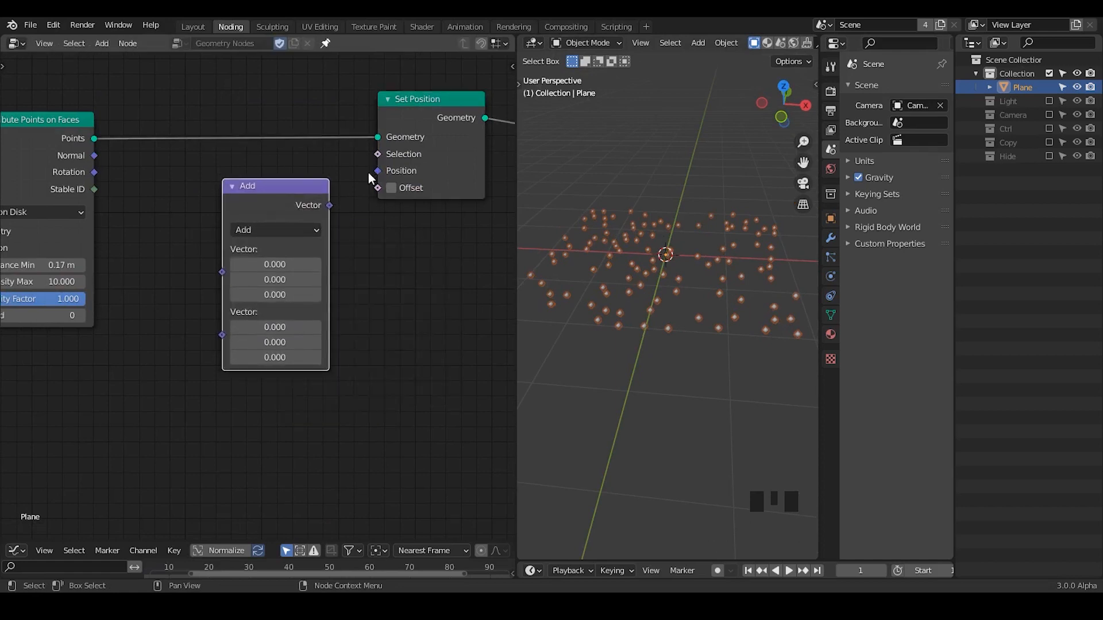
Add a Position node before Set Position and move the Add node below it.
key("ctrl+a")
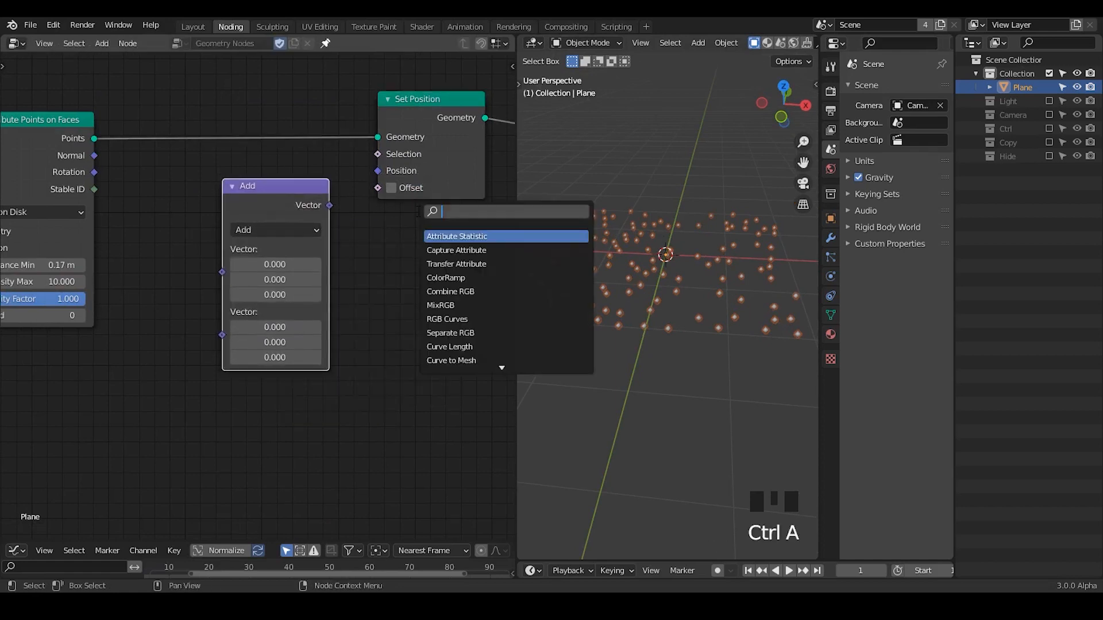
type("posi")
key("Return")
left_click(127, 167)
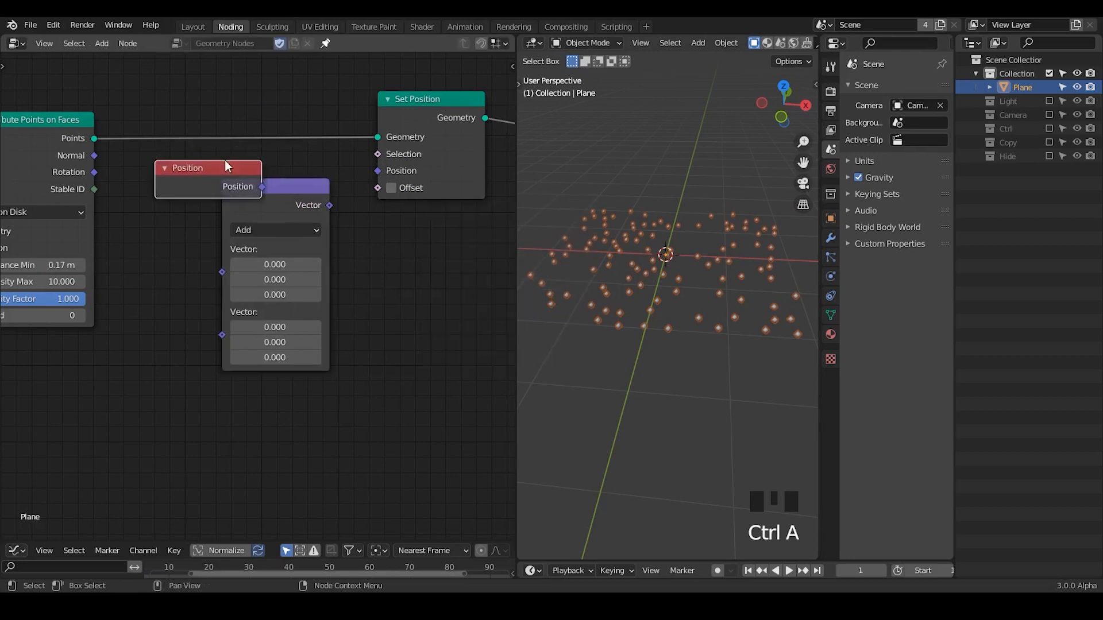
left_click(289, 192)
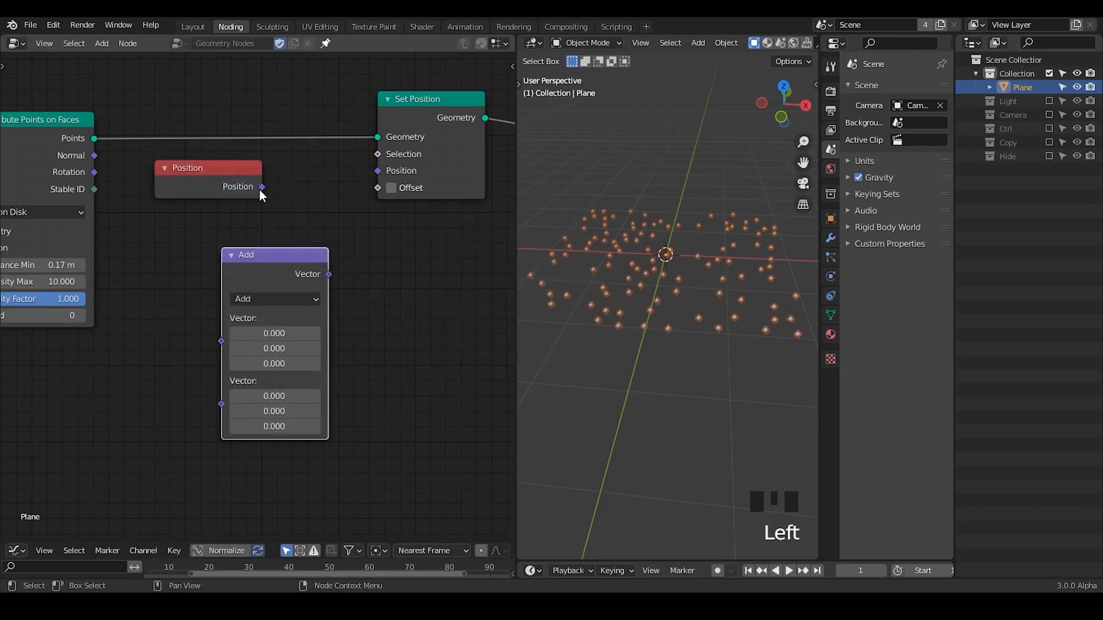
left_click_drag(262, 187, 305, 191)
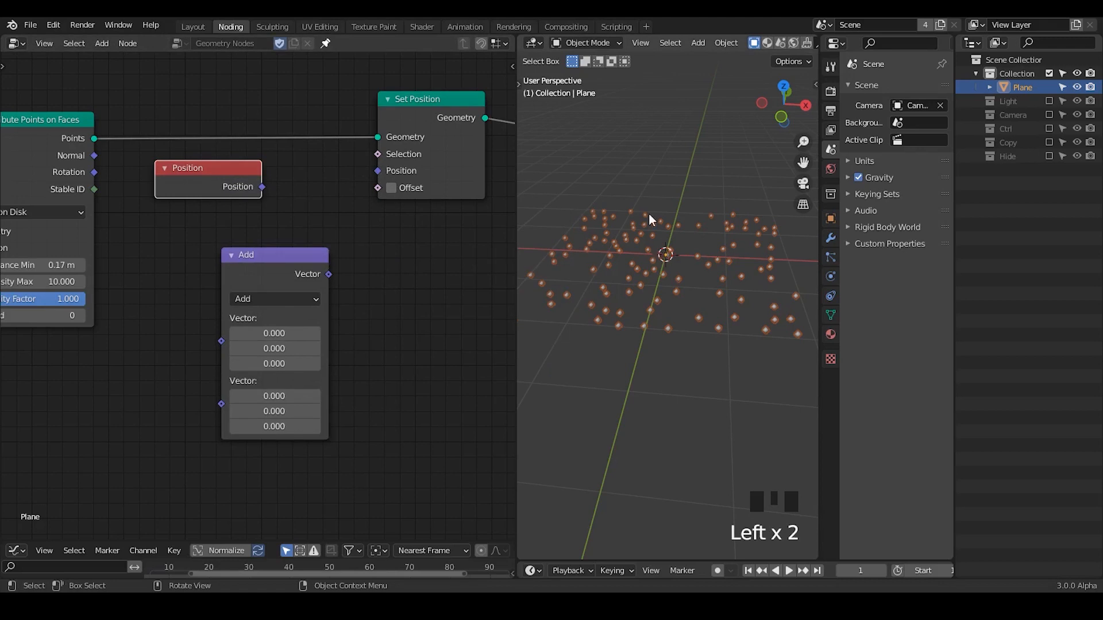
Connect the Position node to the Add node's first vector and the Add output to Set Position's Position input, shifting both nodes for clearance.
left_click_drag(297, 269, 377, 171)
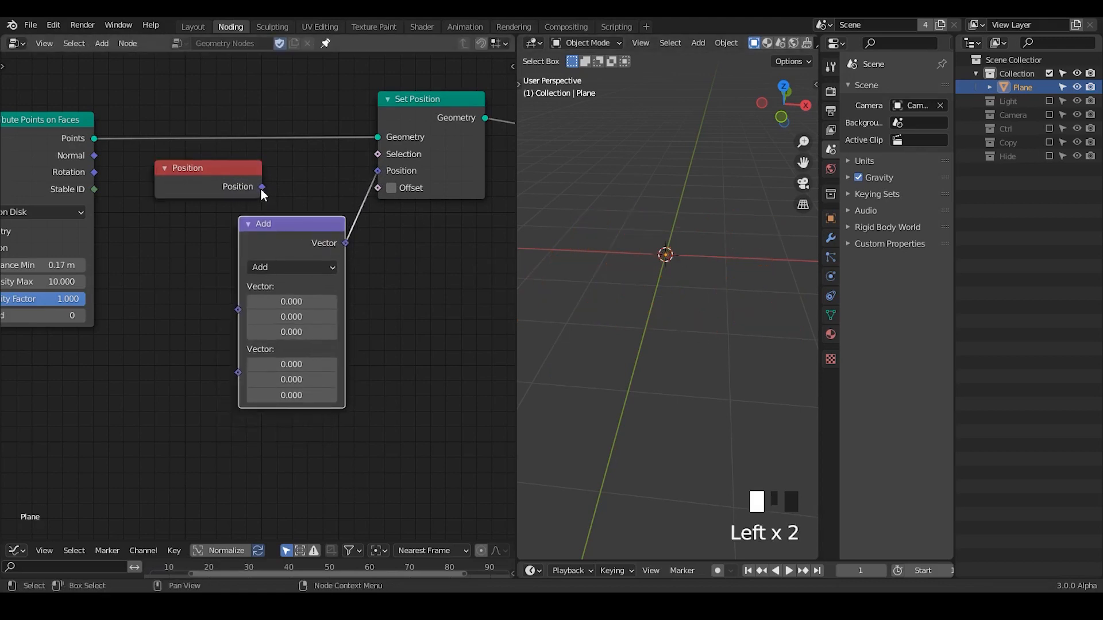
left_click_drag(261, 187, 222, 250)
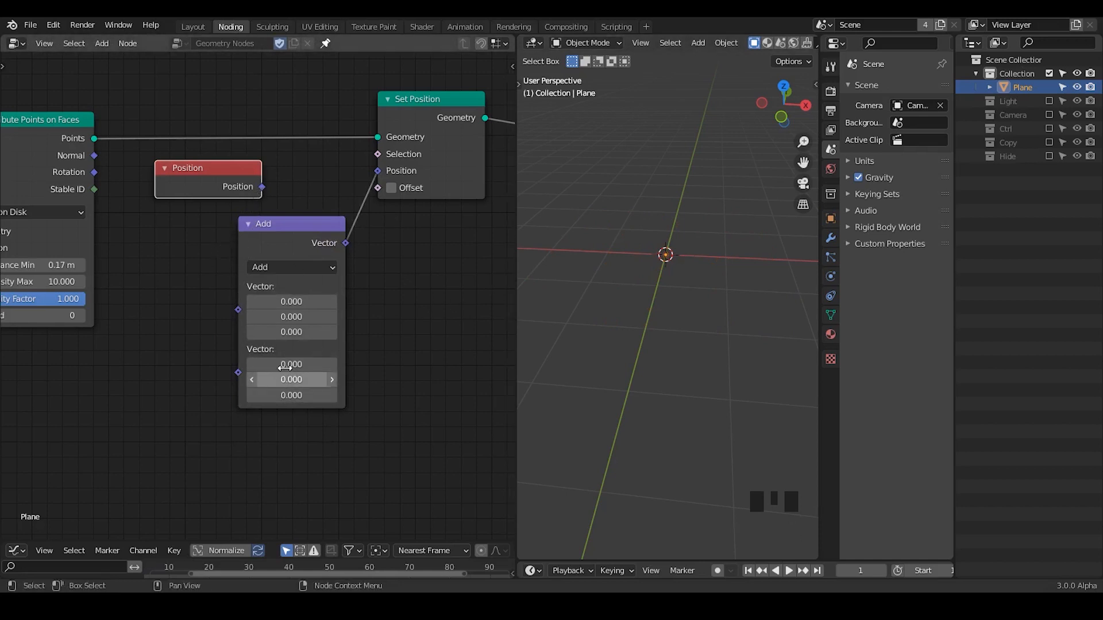
key("d")
mouse_move(656, 240)
left_mouse_down()
mouse_move(673, 259)
mouse_move(677, 231)
left_mouse_up()
right_click_drag(701, 219, 678, 238)
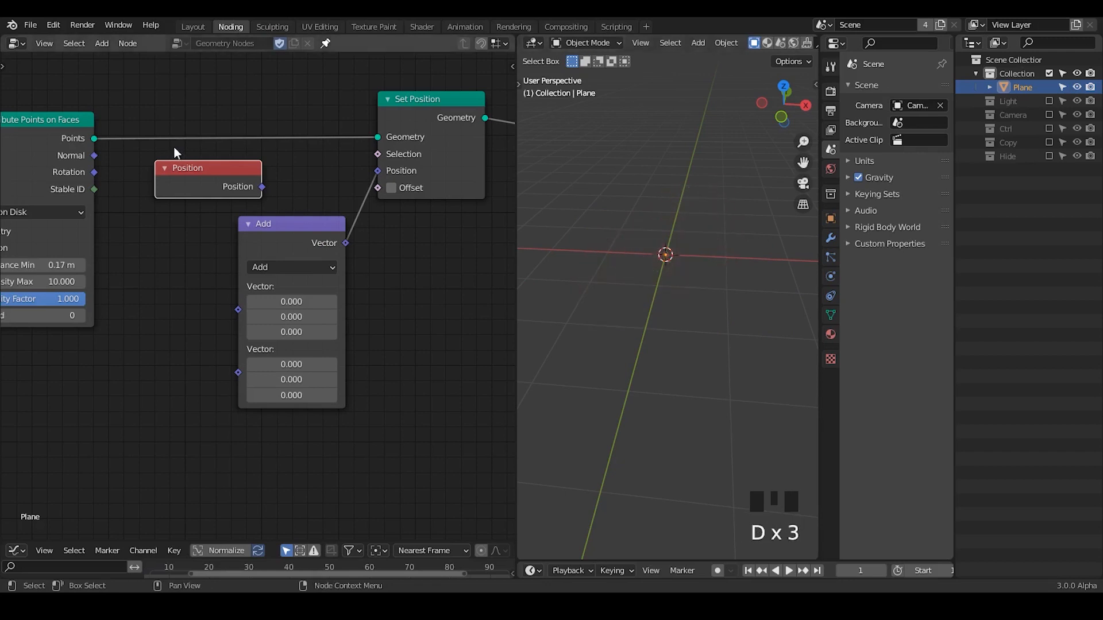
left_click_drag(177, 181, 143, 180)
left_click_drag(228, 186, 238, 310)
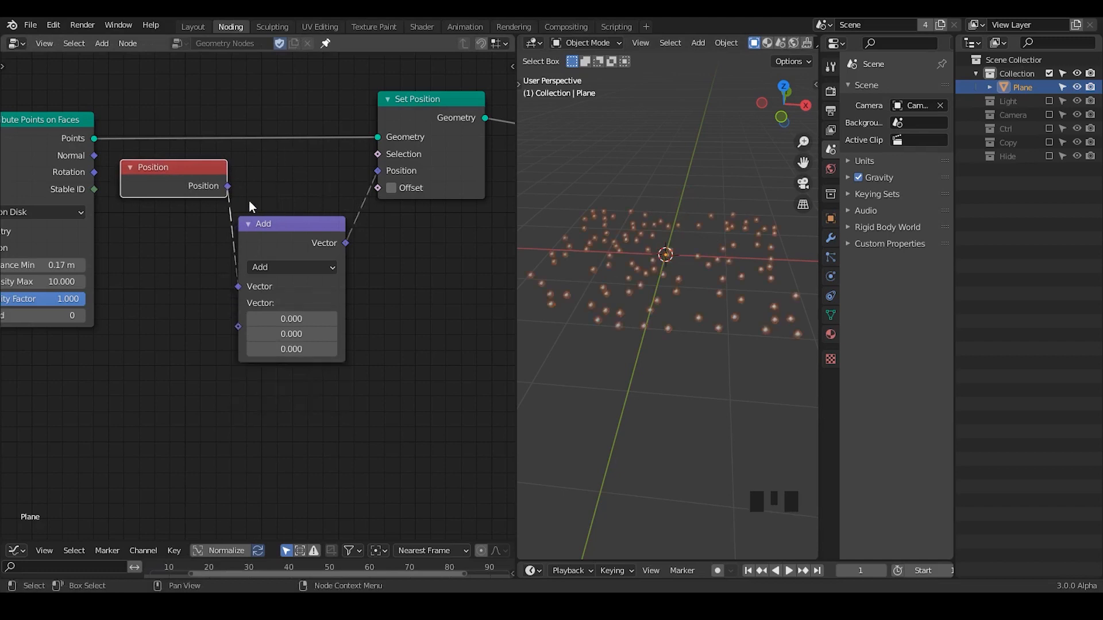
Add a reroute point on the link between the Position and Add nodes.
key("d")
right_click(232, 222)
left_click(324, 170)
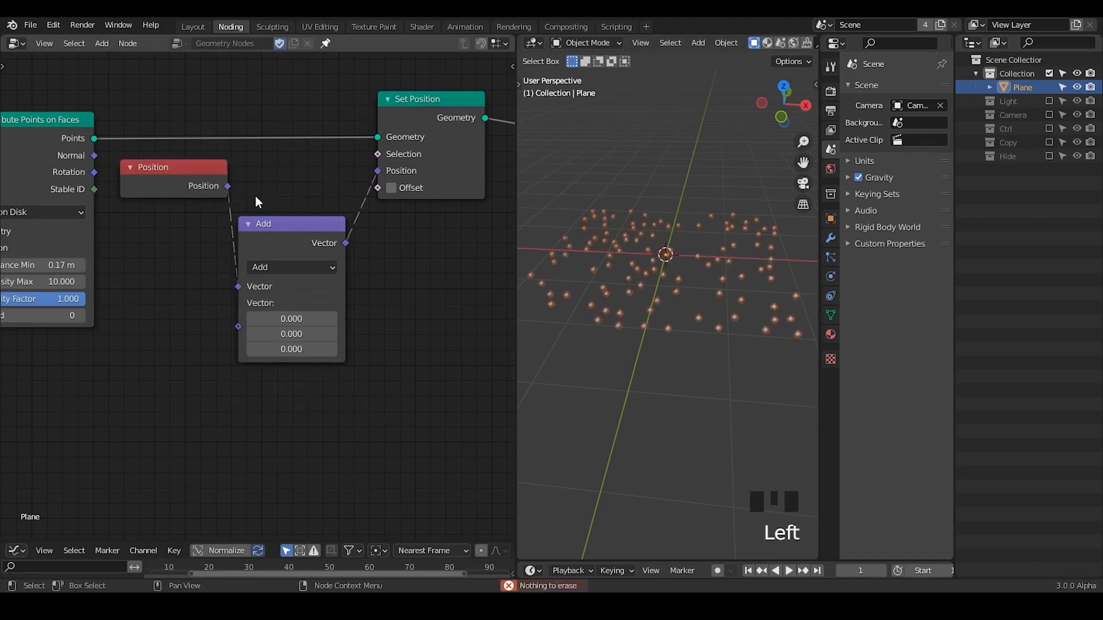
right_click_drag(250, 198, 209, 229, "shift")
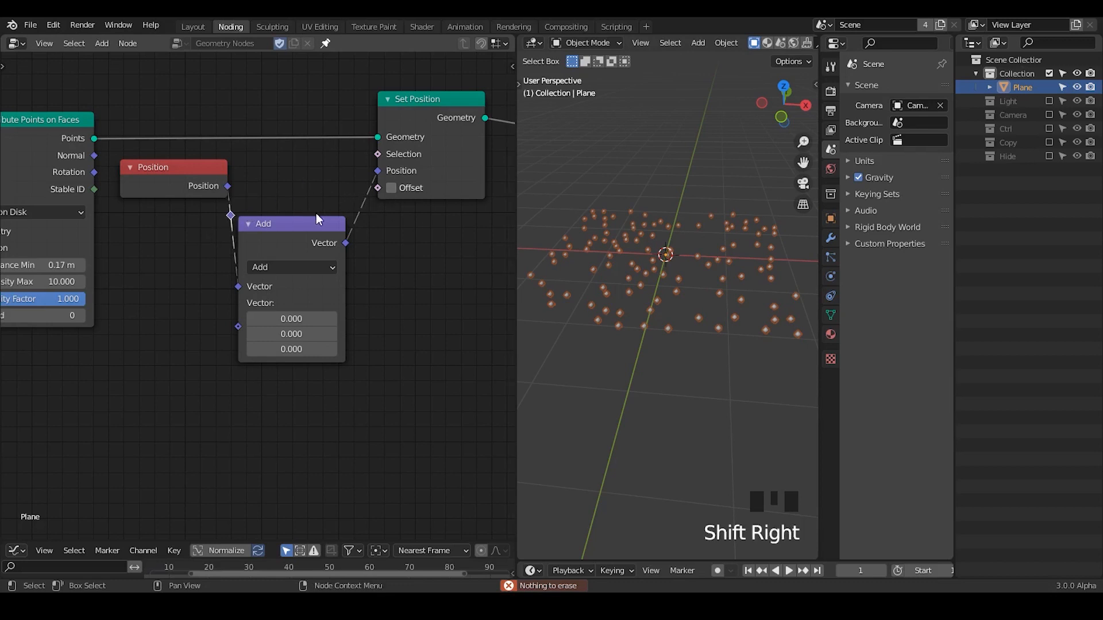
Delete the Position node with its reroute point, and enable Offset on the Set Position node.
left_click(199, 188)
left_click_drag(242, 163, 183, 216)
key("x")
left_click(393, 188)
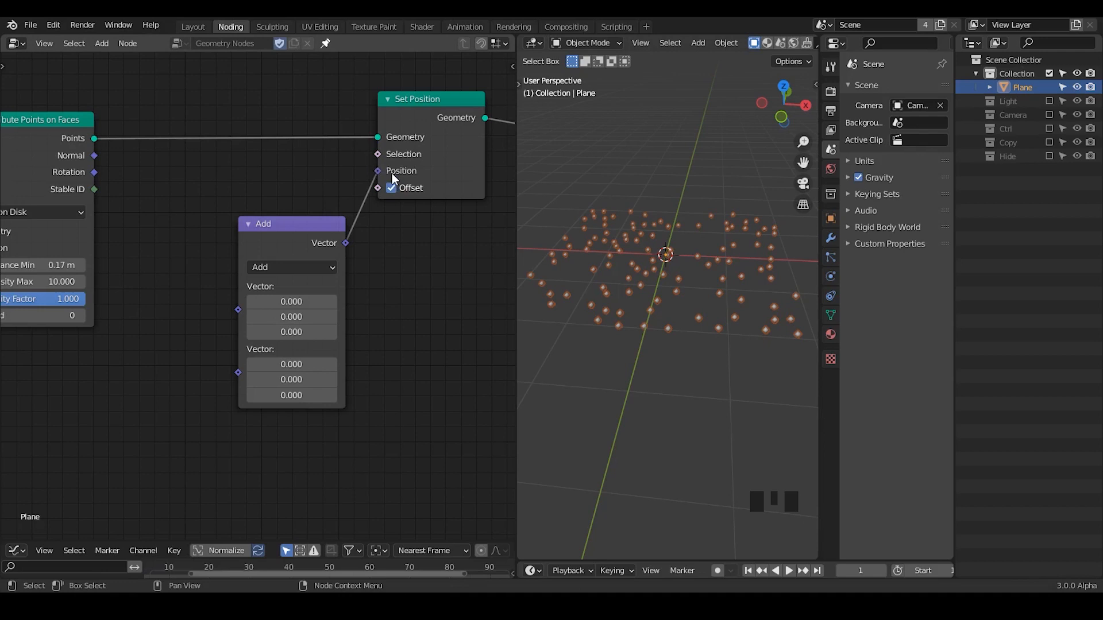
Reposition the Add node beside Set Position and change its operation to Scale.
mouse_move(313, 233)
left_mouse_down()
mouse_move(300, 207)
mouse_move(389, 213)
left_mouse_up()
key("d")
key("d")
mouse_move(378, 222)
right_mouse_down()
mouse_move(339, 242)
mouse_move(298, 239)
right_mouse_up()
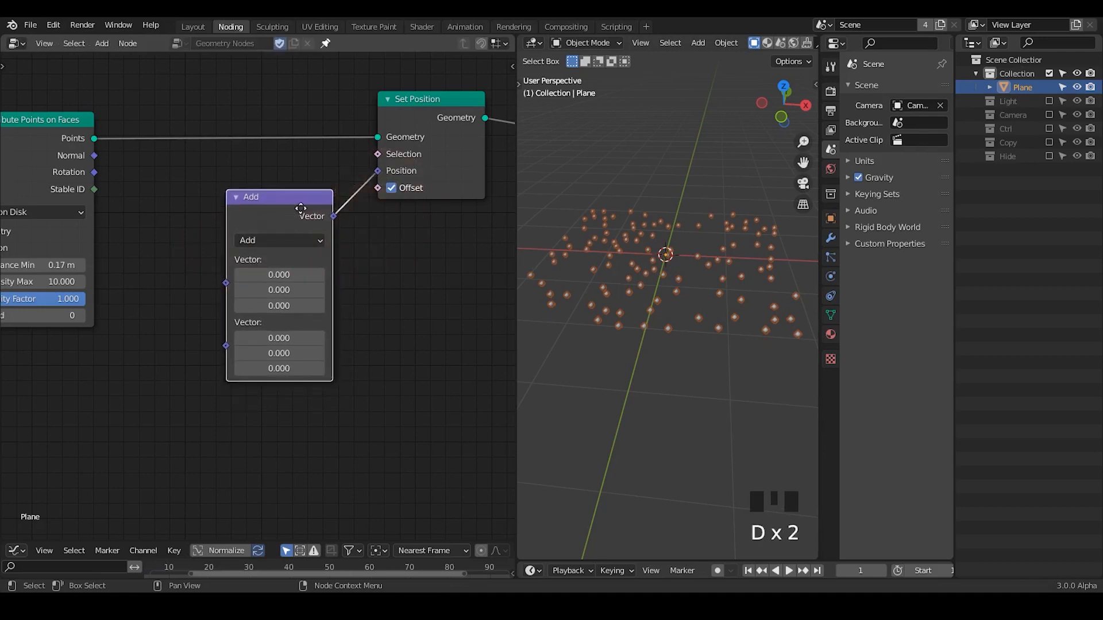
mouse_move(300, 207)
left_mouse_down()
mouse_move(327, 208)
mouse_move(294, 208)
left_mouse_up()
left_click(300, 243)
left_click(312, 498)
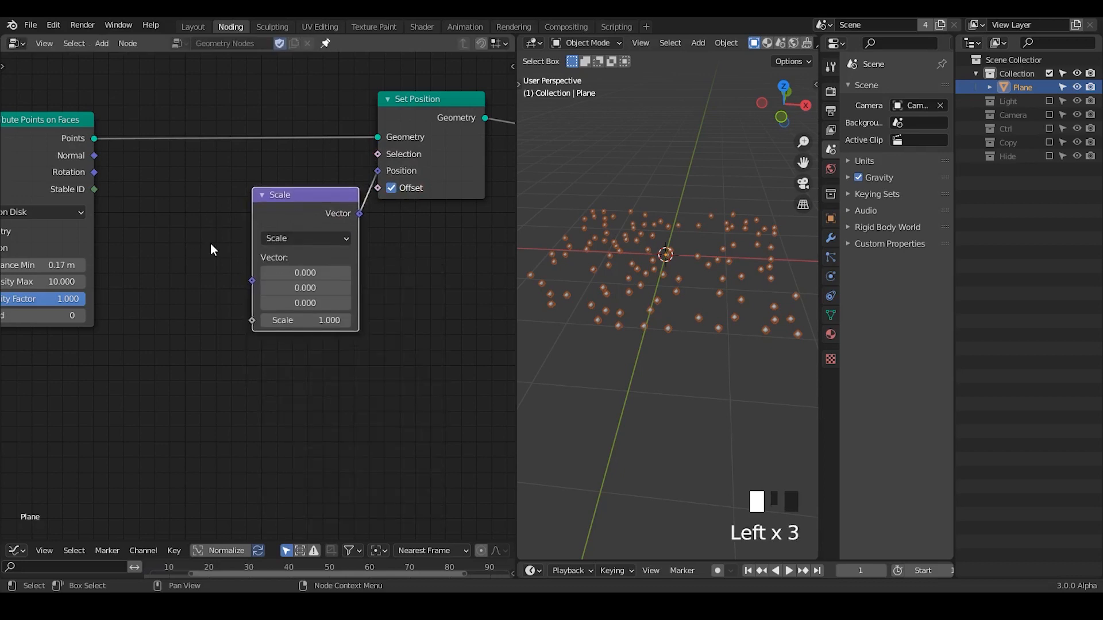
Set the Z component of the Scale node's vector to 1.
middle_click_drag(292, 300, 330, 265)
left_click_drag(343, 267, 351, 264)
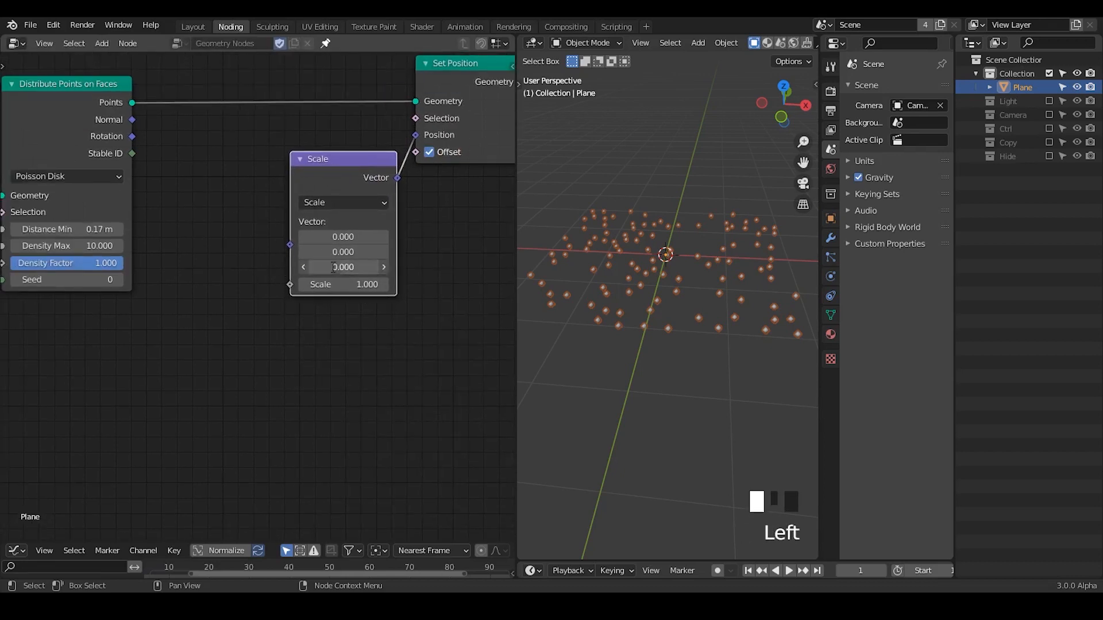
middle_click_drag(625, 278, 292, 236, "ctrl")
left_click(299, 321)
Move the Scale, Set Position and Group Output nodes together farther away from Distribute Points on Faces.
middle_click_drag(396, 175, 211, 240)
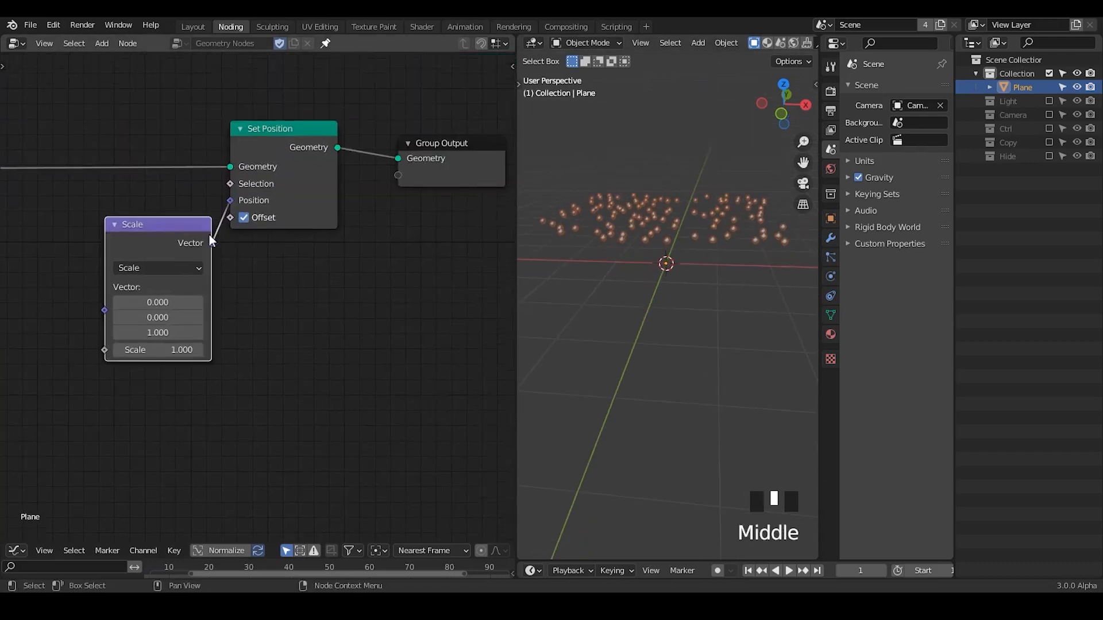
left_click_drag(133, 112, 516, 338)
left_click(304, 248)
middle_click_drag(76, 285, 248, 254)
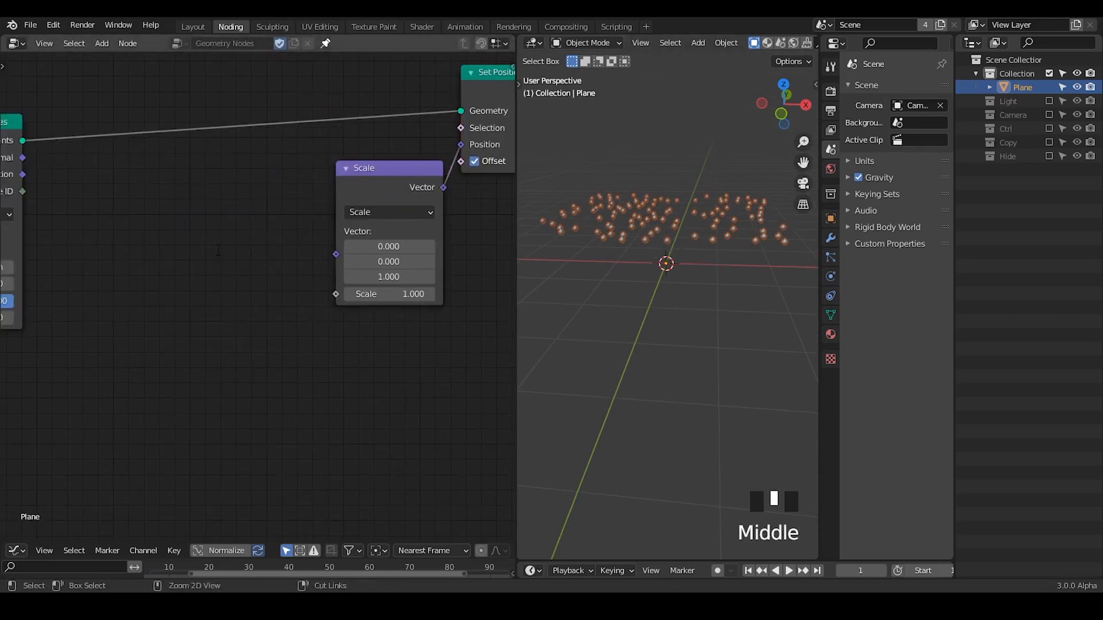
Add a Random Value node between Distribute Points on Faces and the Scale node.
key("ctrl+a")
type("random valu")
key("Return")
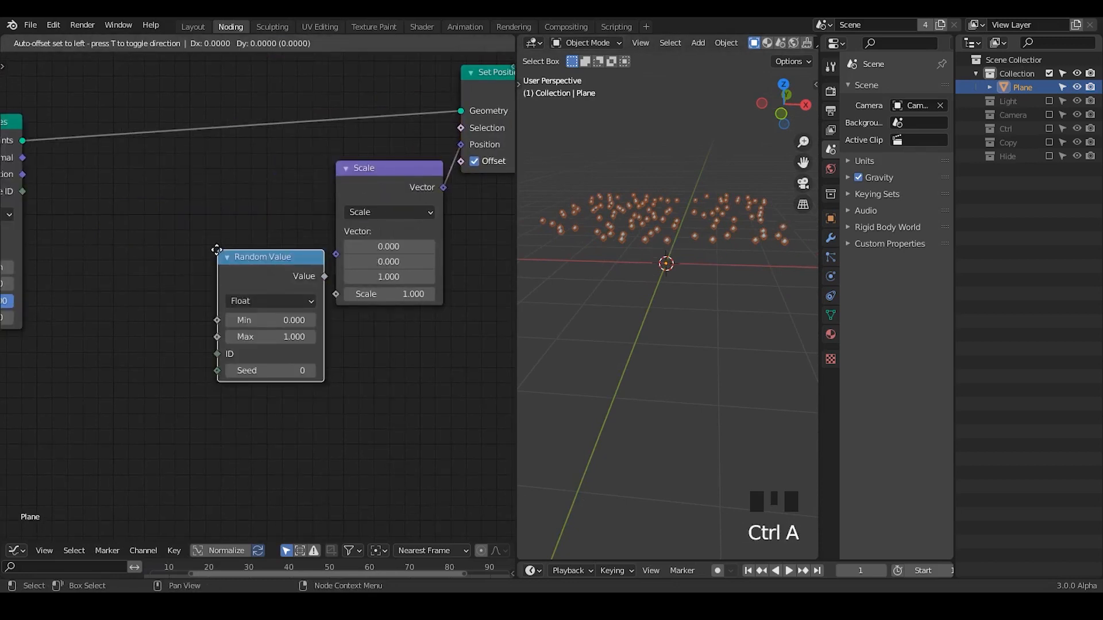
left_click(71, 196)
Add a Combine XYZ node before the Scale node and connect Random Value's output to its Z input.
key("ctrl+a")
type("combin")
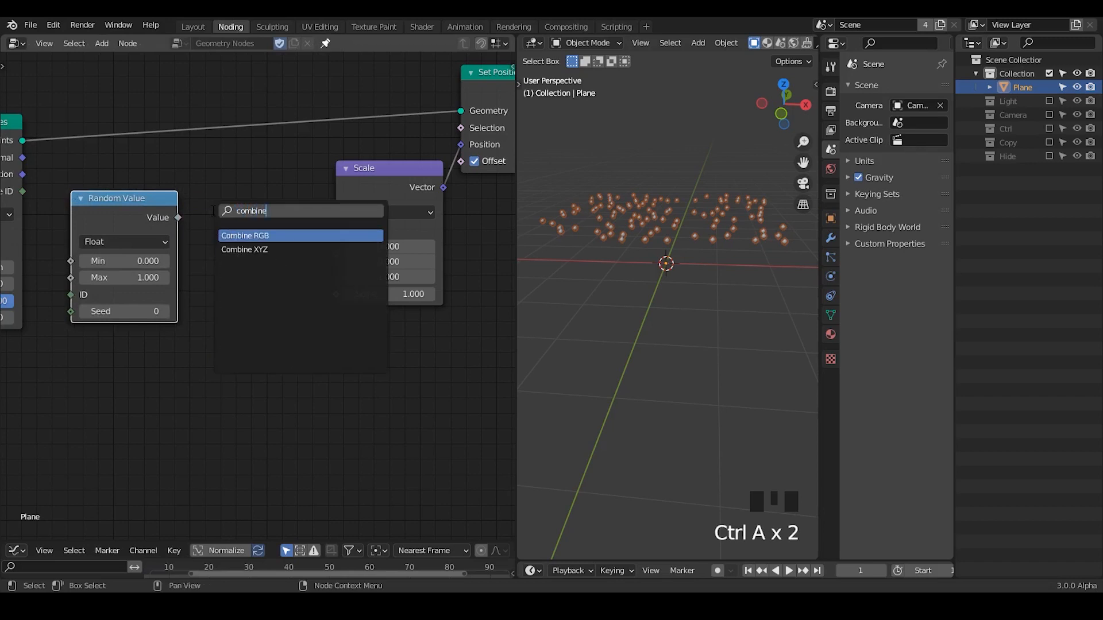
key("Down")
key("Return")
left_click(204, 224)
left_click_drag(174, 219, 217, 258)
middle_click_drag(201, 289, 291, 278)
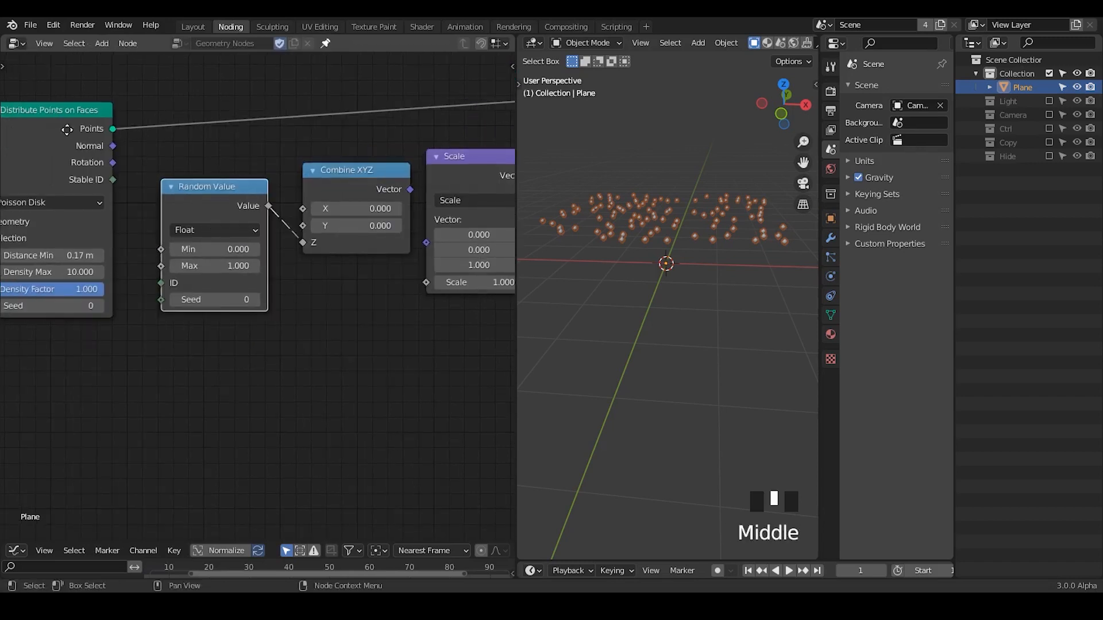
Tidy the nodes around Random Value, and connect Combine XYZ's vector output to the Scale node's Vector input.
left_click_drag(67, 130, 58, 126)
middle_click_drag(106, 183, 68, 169)
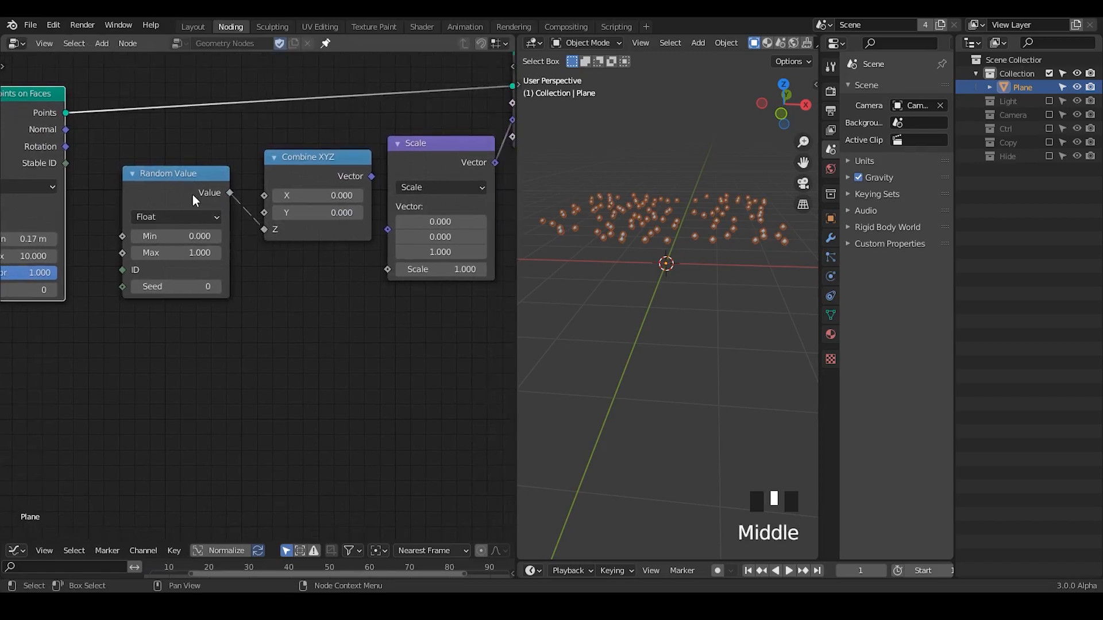
left_click_drag(150, 269, 132, 289)
left_click_drag(333, 179, 388, 230)
middle_click_drag(670, 313, 671, 259)
Set the Random Value node's Min to 0.5 and Max to 1.5, and move Combine XYZ slightly away from it.
left_click(173, 258)
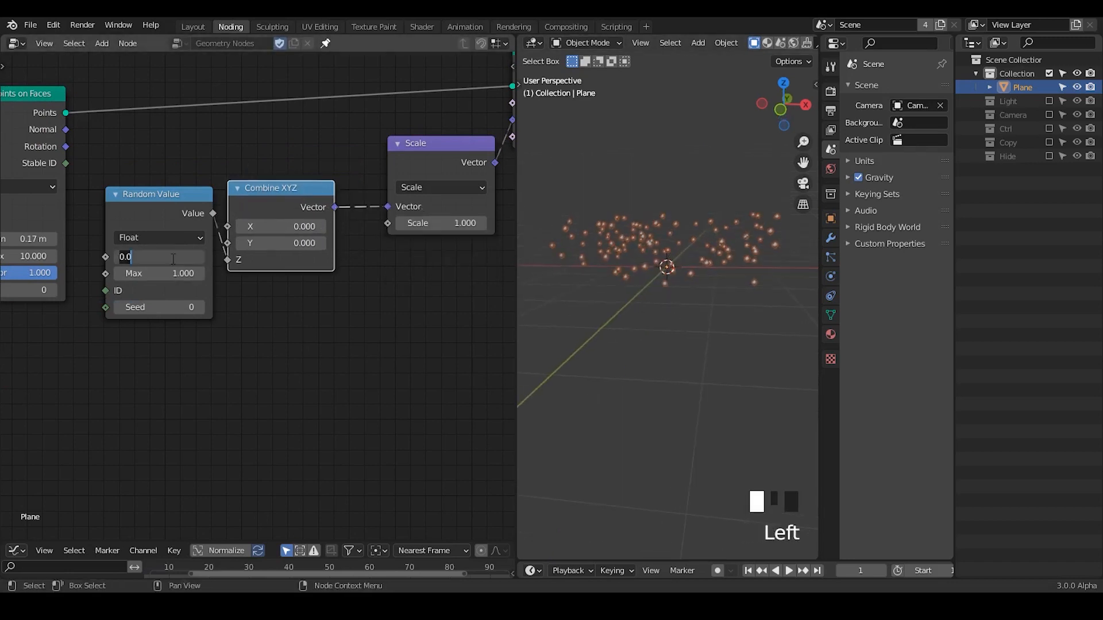
type(".5")
key("Return")
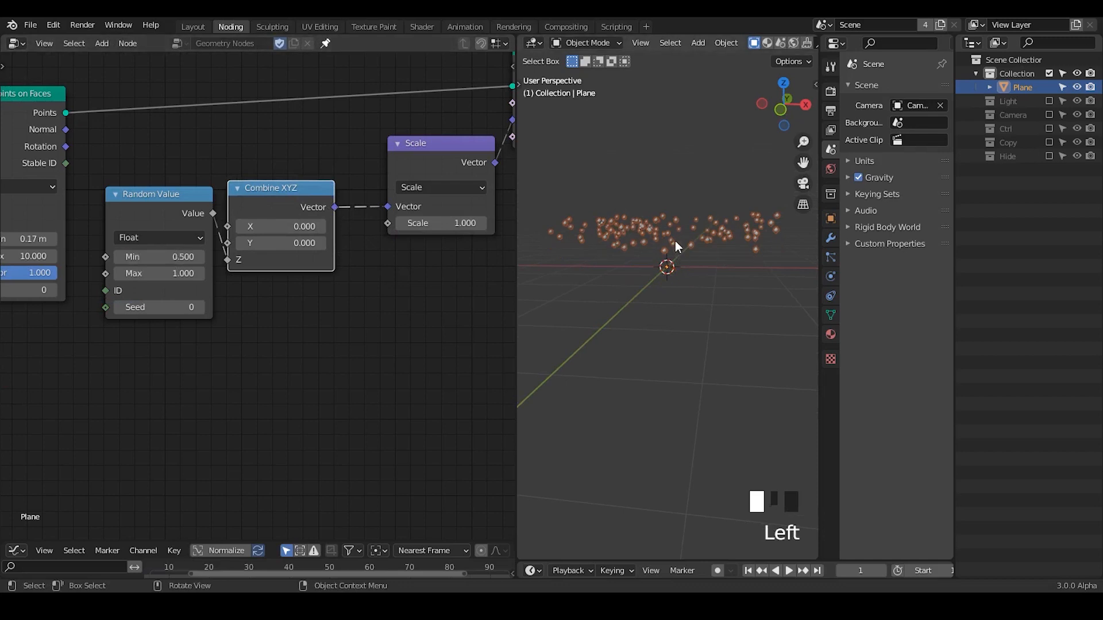
left_click(181, 274)
type("1.5")
key("Return")
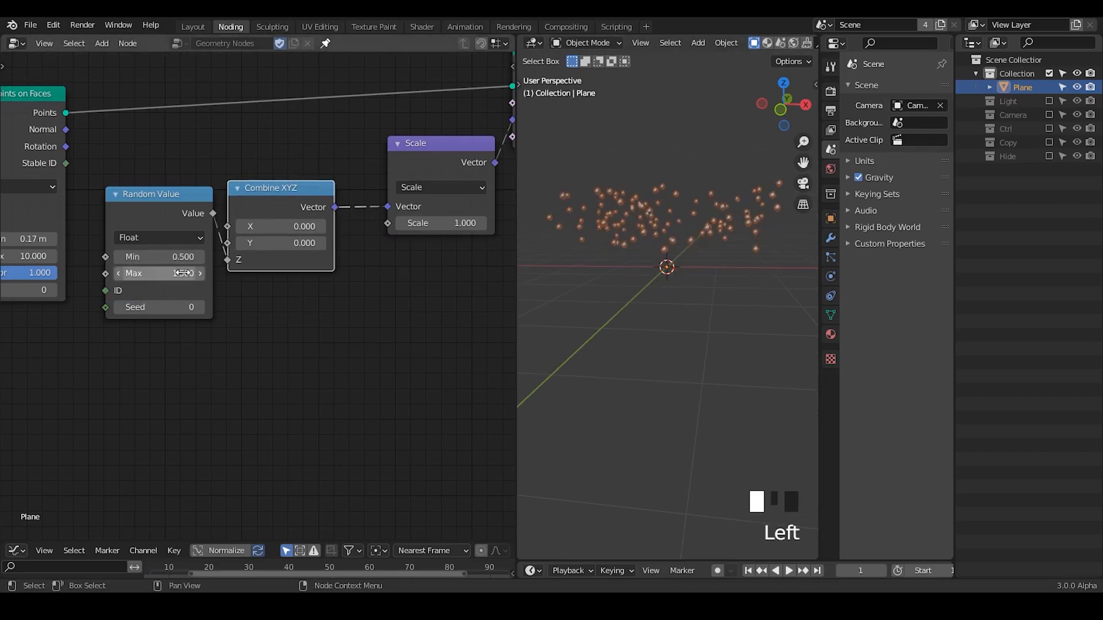
middle_click_drag(646, 223, 609, 222)
left_click_drag(297, 193, 320, 184)
middle_click_drag(684, 270, 682, 264)
Add a G_Delay Falloff group node below Random Value and connect its Value output to the Scale node's Scale input.
key("ctrl+a")
type("delay fal")
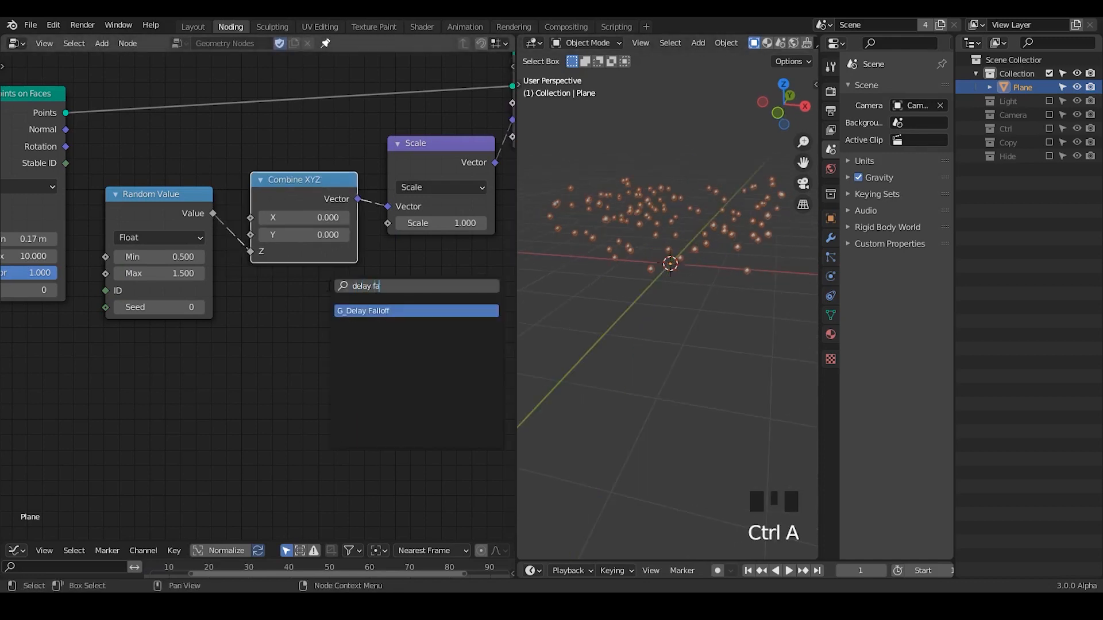
key("Return")
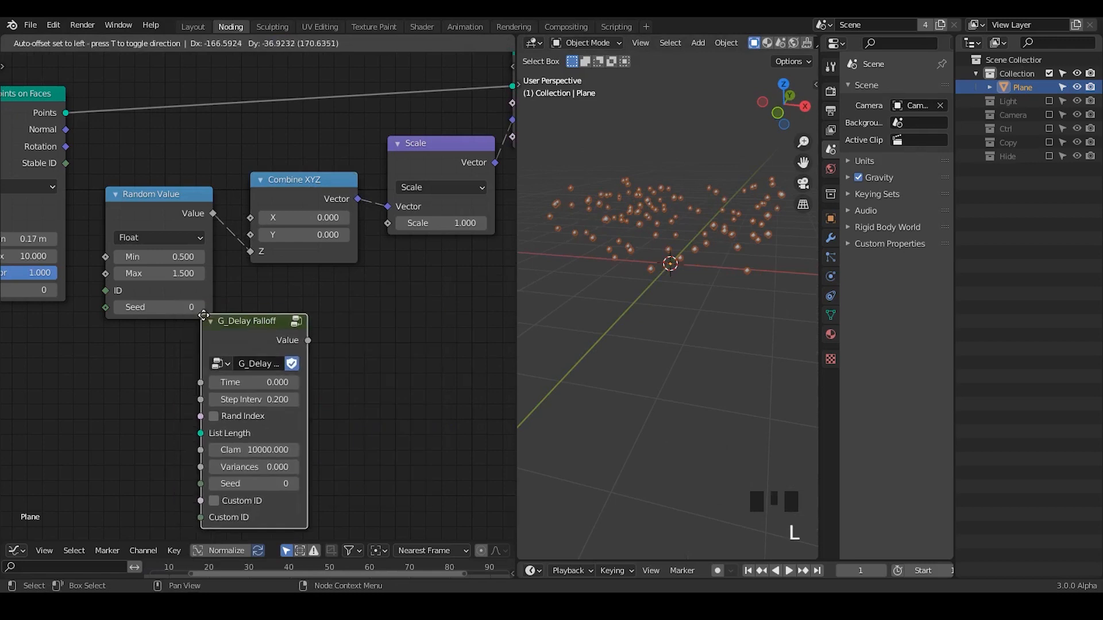
left_click(175, 315)
middle_click_drag(261, 338, 270, 318)
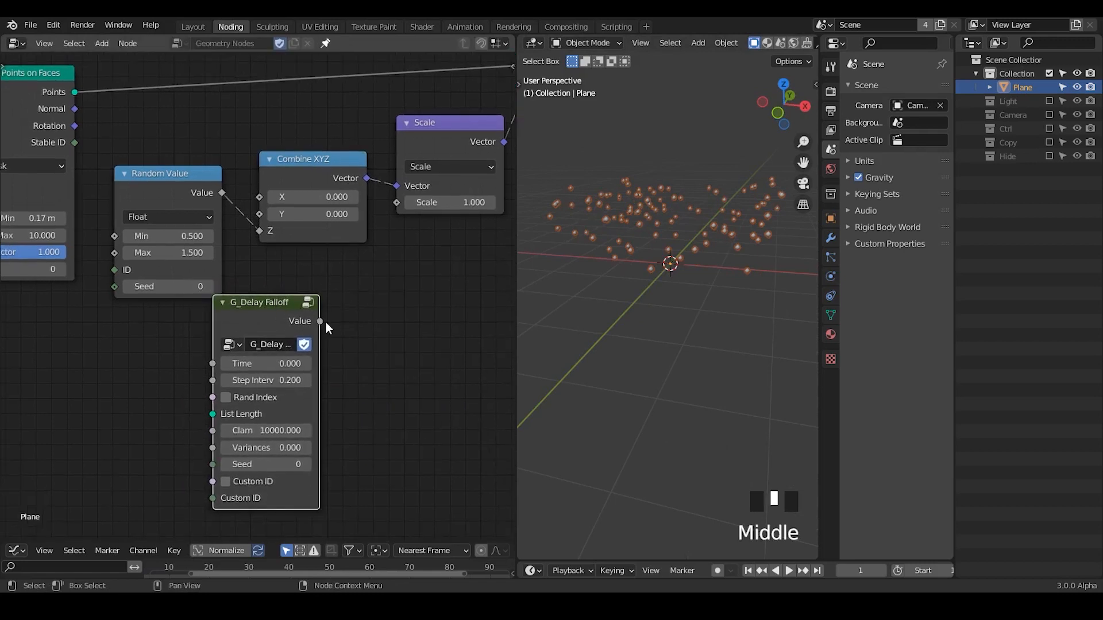
left_click_drag(320, 321, 397, 202)
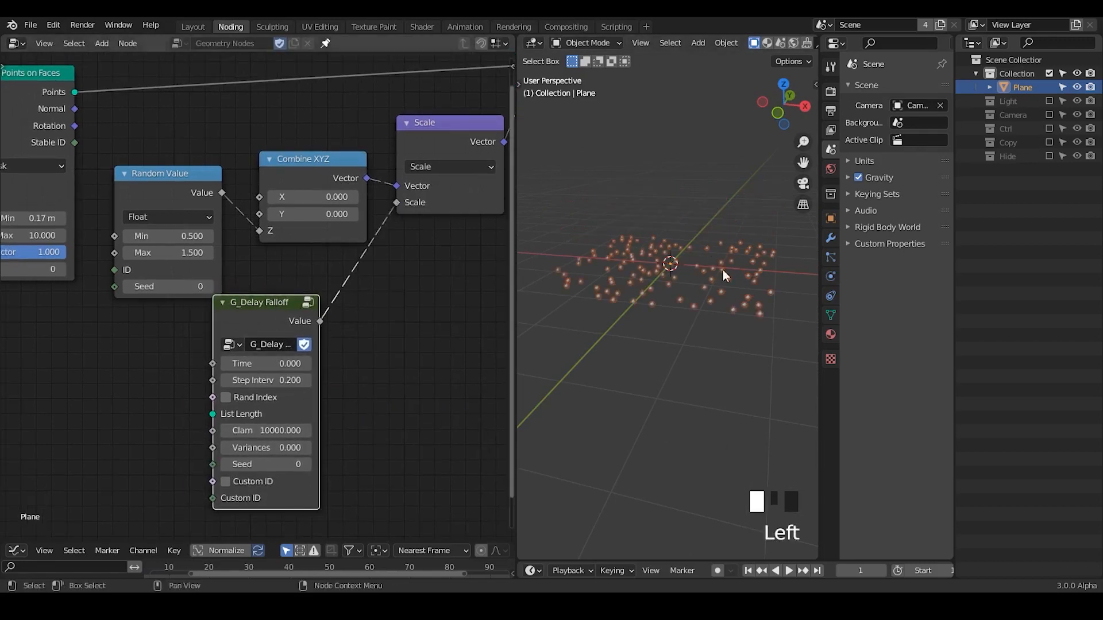
Sketch temporary annotation strokes around the scattered points in the viewport and erase them.
mouse_move(725, 276)
middle_mouse_down()
mouse_move(734, 299)
mouse_move(718, 291)
middle_mouse_up()
key("d")
key("d")
key("d")
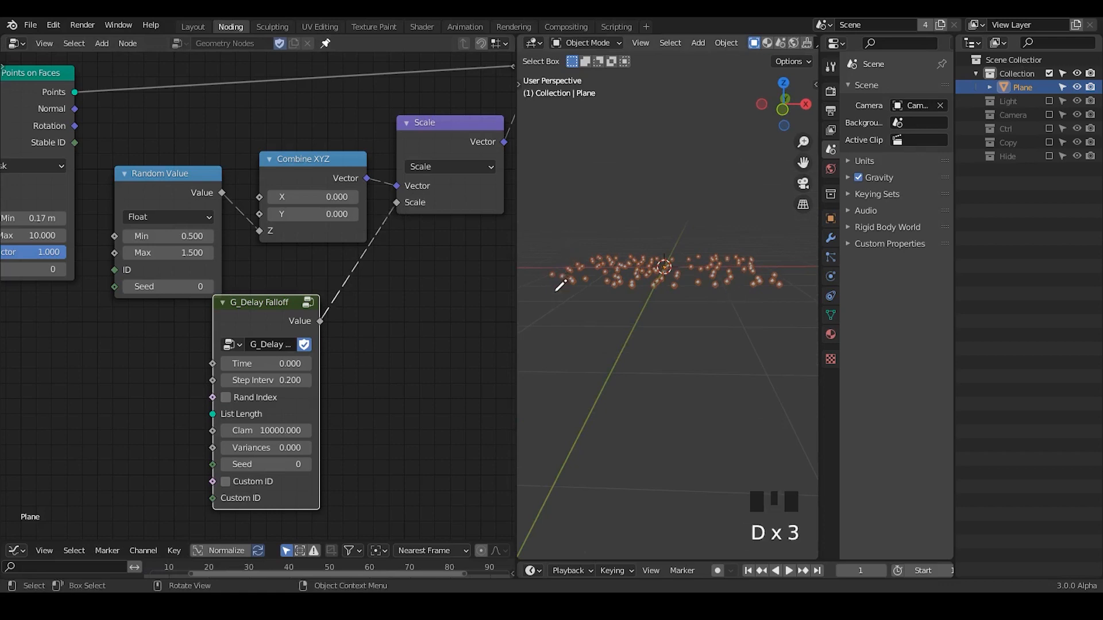
left_click_drag(556, 248, 797, 274)
left_click_drag(545, 247, 544, 247)
right_click_drag(633, 250, 469, 299)
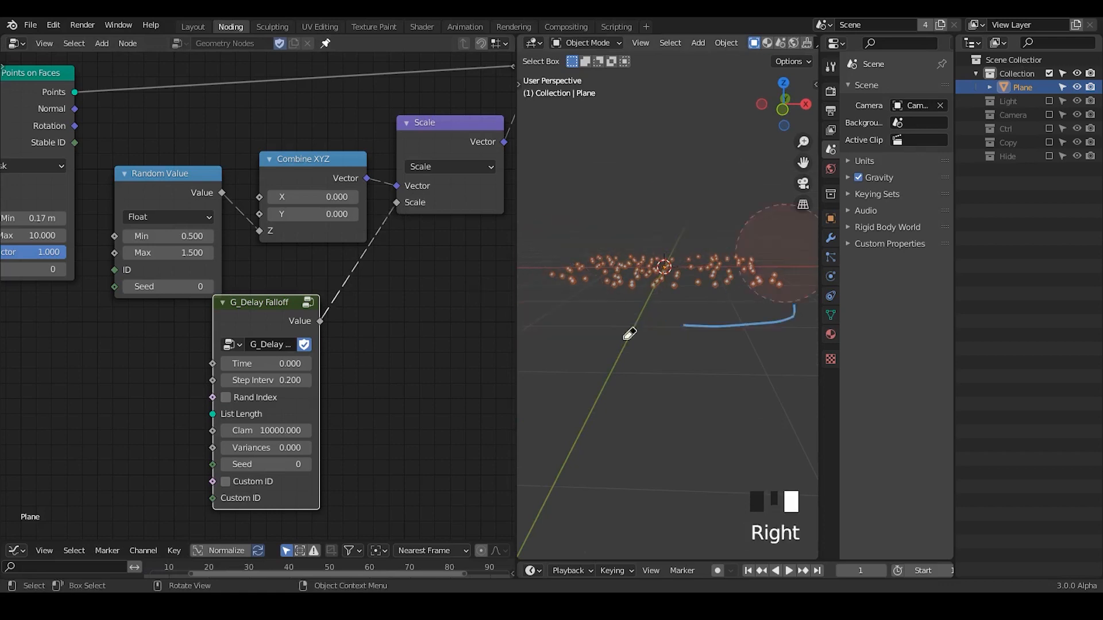
Set the G_Delay Falloff node's Clamp Max to 1 and adjust its Time to 14.5.
left_click_drag(266, 363, 298, 363)
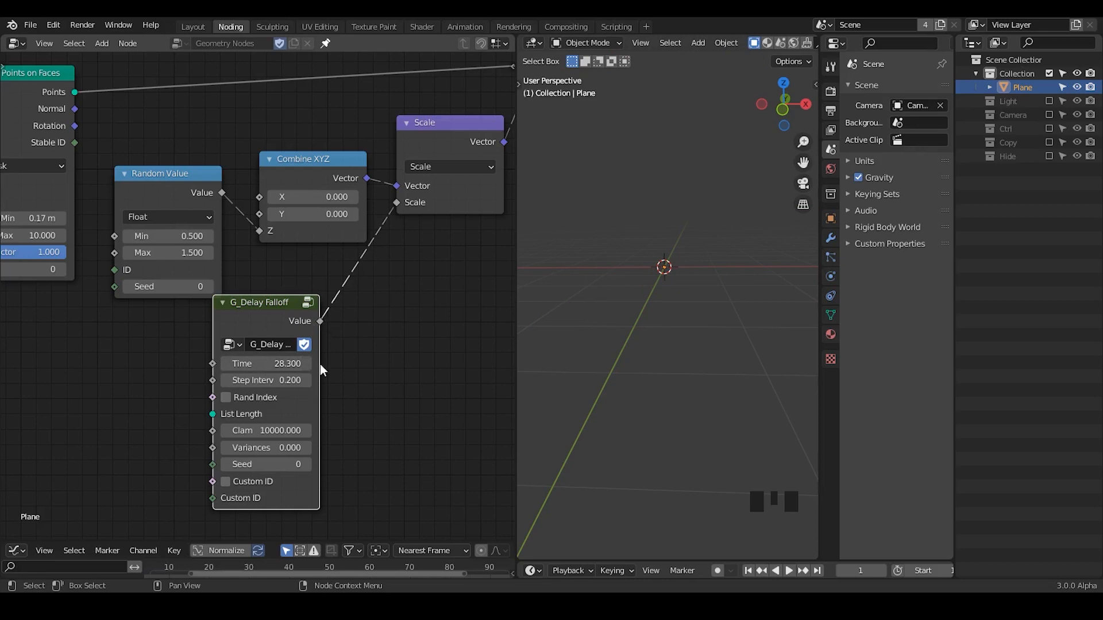
left_click(263, 432)
type("1")
key("Return")
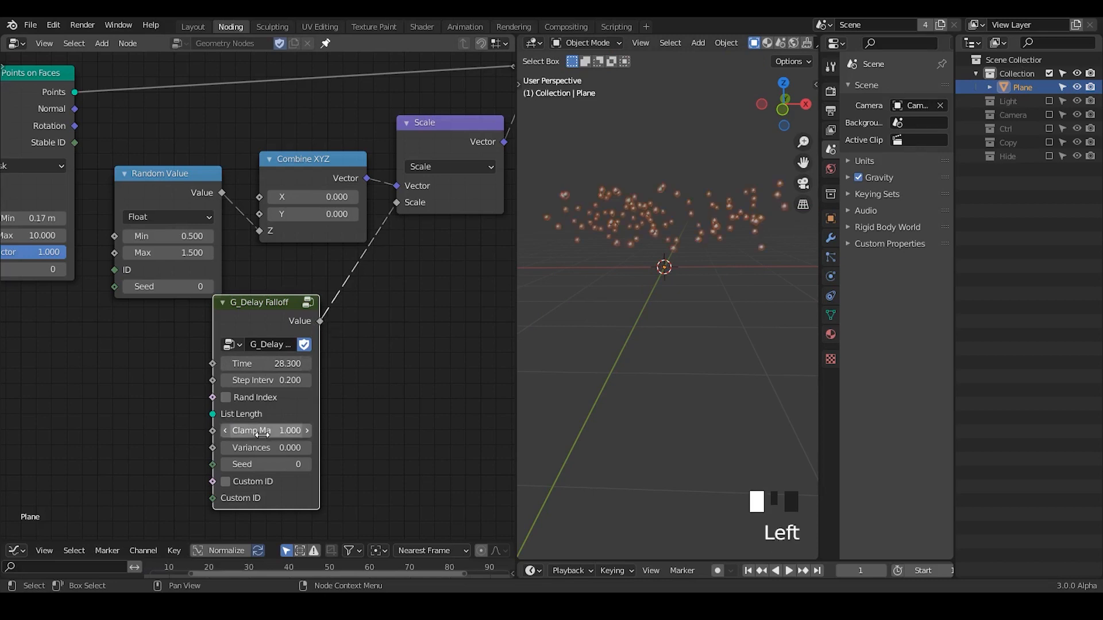
left_click_drag(272, 363, 218, 364)
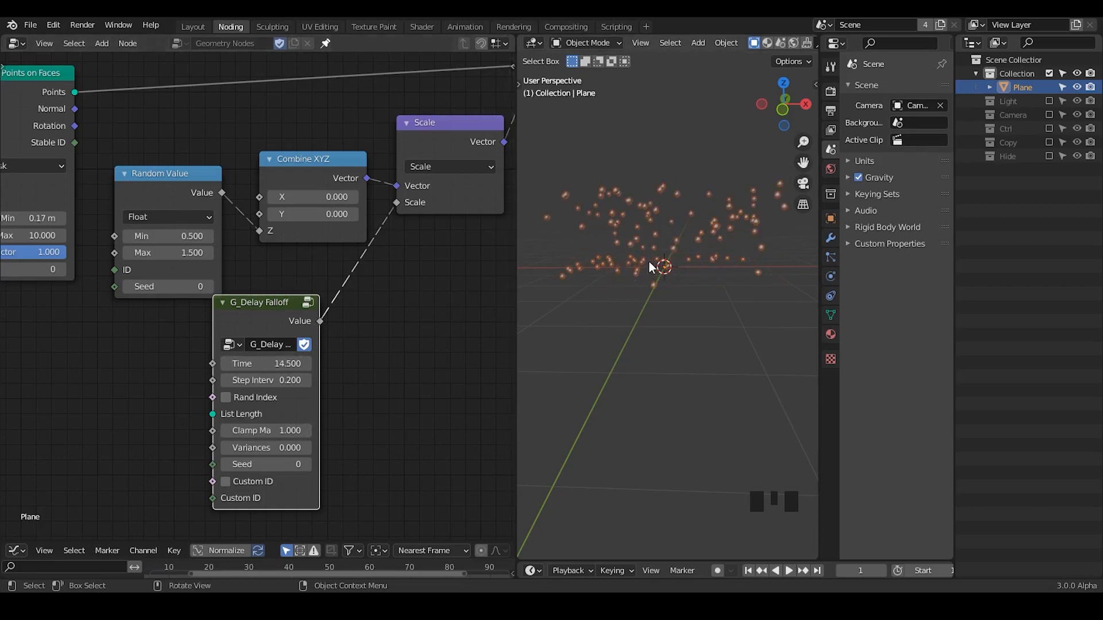
middle_click_drag(650, 271, 678, 276)
Set the G_Delay Falloff node's step interval to 0.1 and adjust its Time to 4.6.
left_click(264, 380)
type("0")
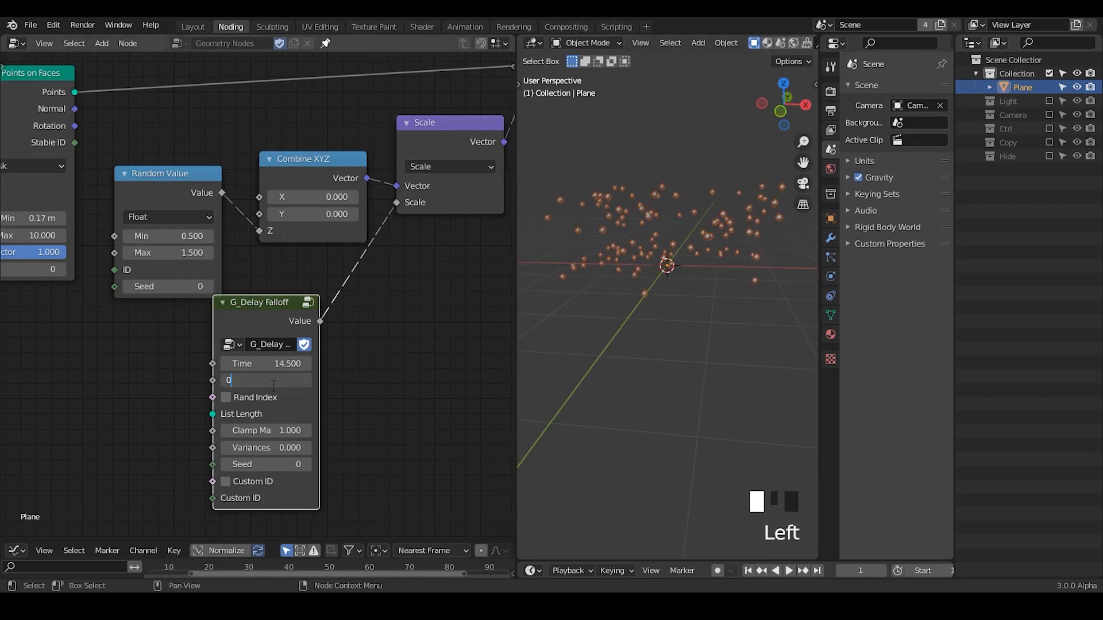
type(".1")
key("Return")
left_click_drag(272, 363, 268, 363)
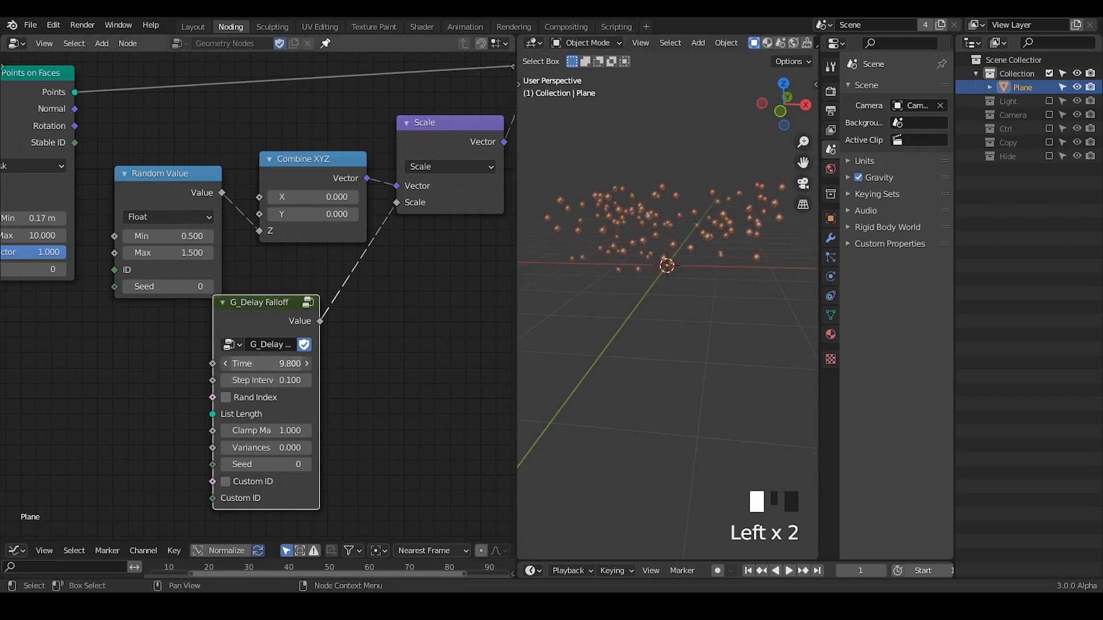
Set the G_Delay Falloff node's Variances to 0.5 and vary its Time, ending at 14.5.
left_click(272, 443)
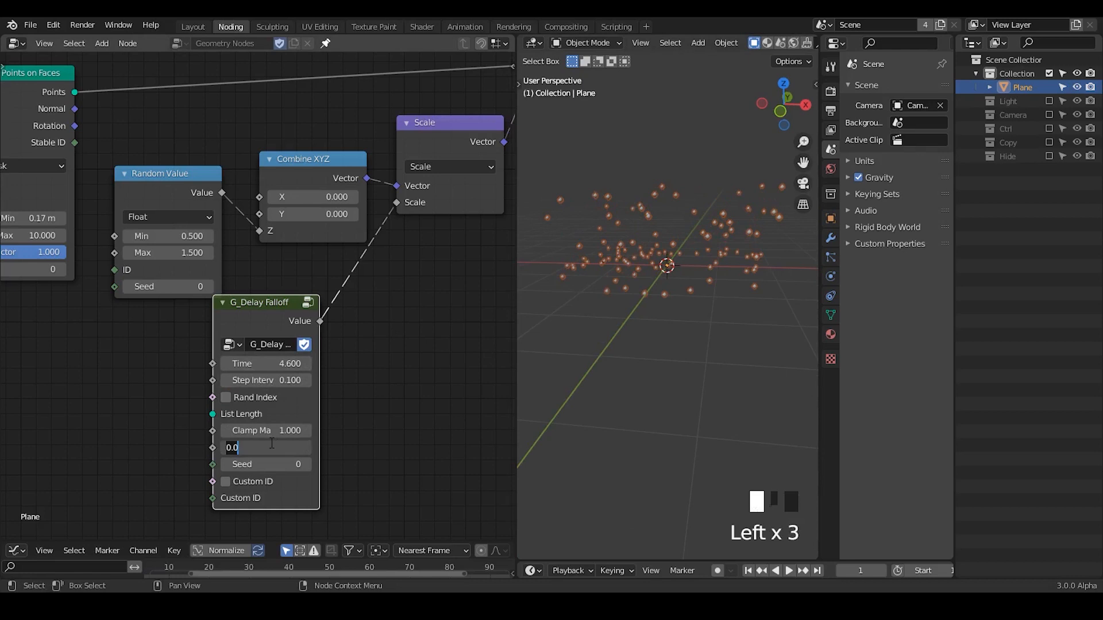
type("0.5")
key("Return")
left_click_drag(270, 363, 258, 363)
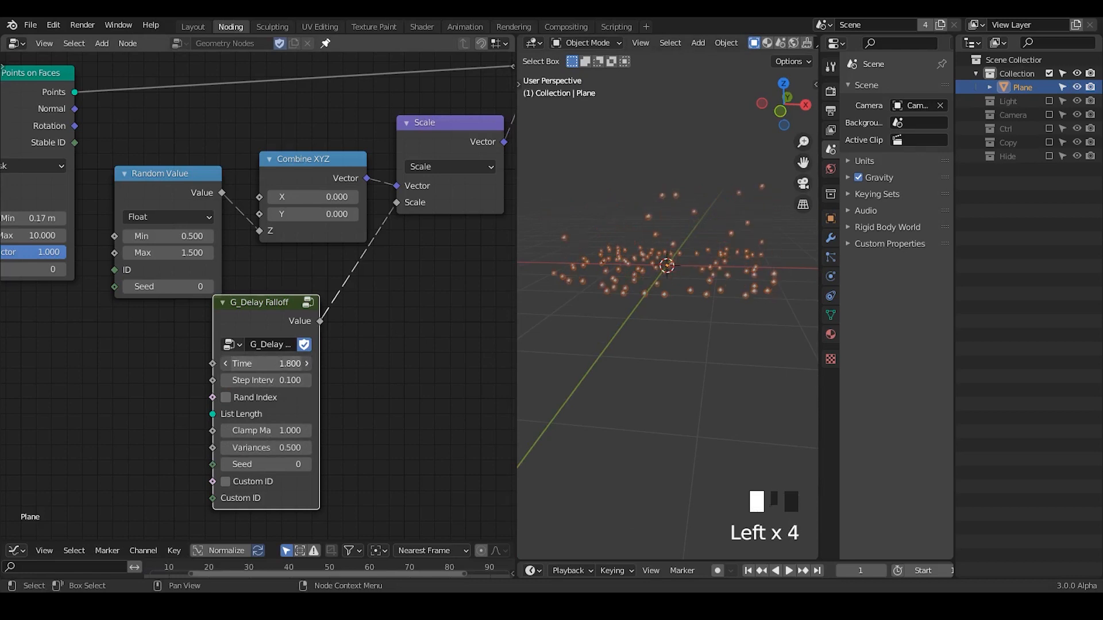
left_click_drag(268, 363, 276, 363)
middle_click_drag(655, 374, 632, 367)
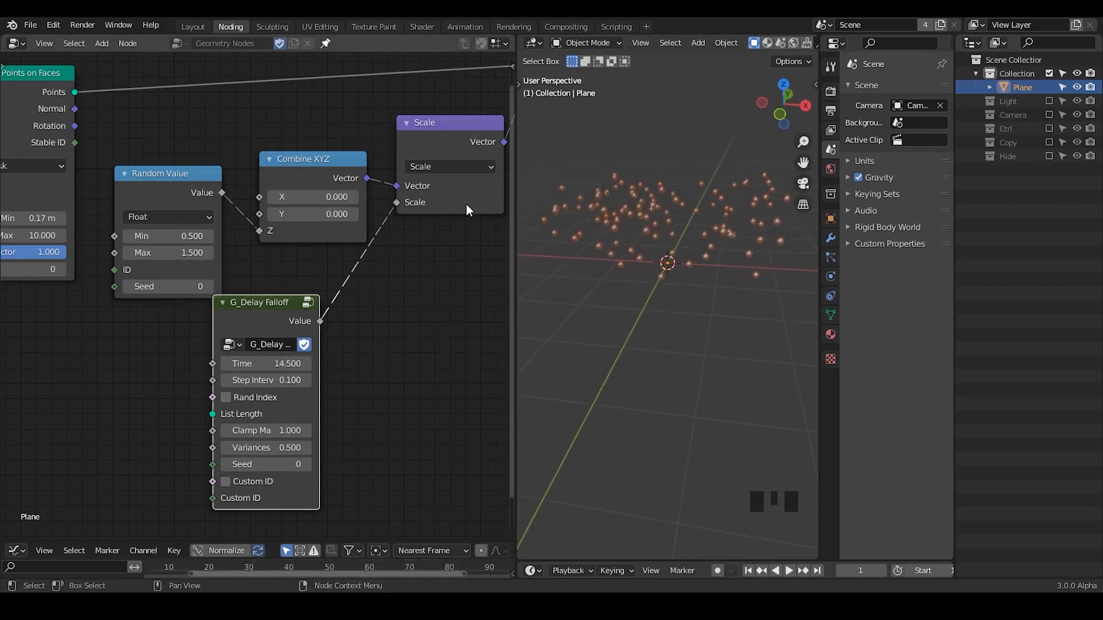
Move the Set Position and Group Output nodes together farther away from the Scale node.
middle_click_drag(460, 237, 104, 334)
left_click_drag(130, 82, 487, 251)
left_click(322, 230)
left_click_drag(422, 74, 165, 289)
key("g")
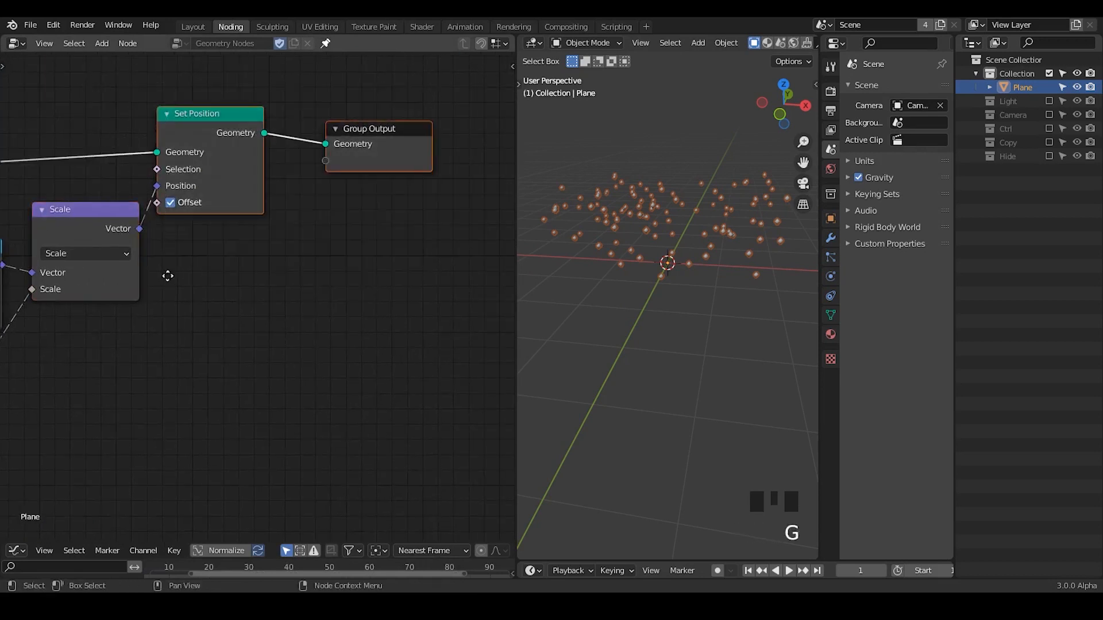
left_click(422, 275)
middle_click_drag(192, 340, 456, 275)
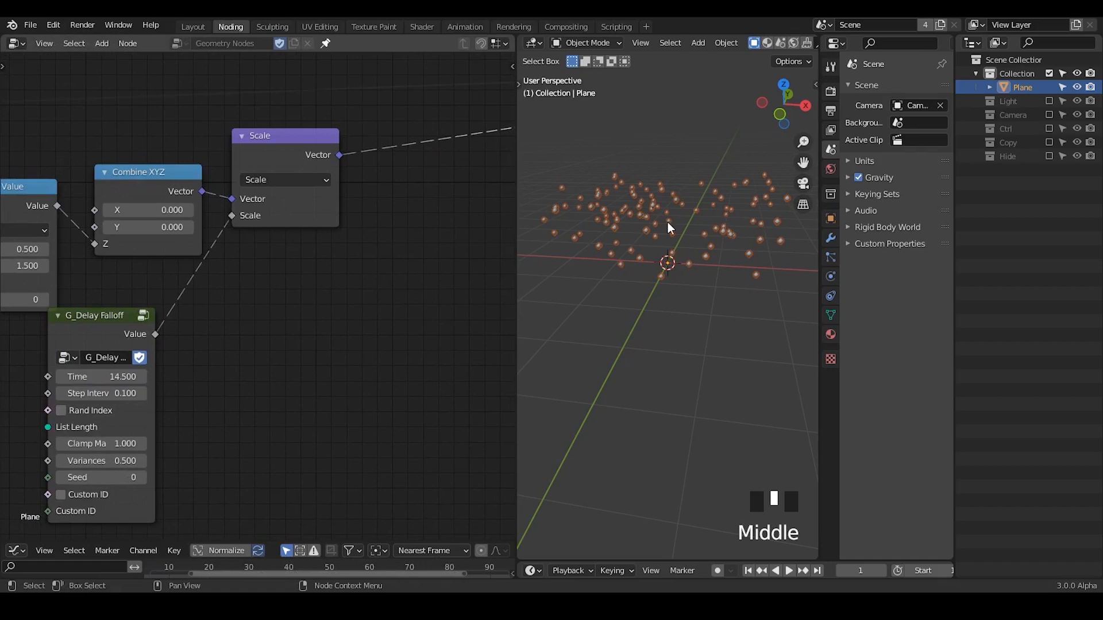
Sketch an arrow annotation over the scattered points in the 3D viewport along the intended drift direction.
middle_click_drag(704, 240, 639, 236)
key("d")
mouse_move(678, 205)
left_mouse_down()
mouse_move(581, 235)
mouse_move(623, 250)
left_mouse_up()
key("d")
Duplicate the Scale vector math node, set the copy to Add, and insert it on the link after the original Scale node.
middle_click_drag(347, 256, 319, 253)
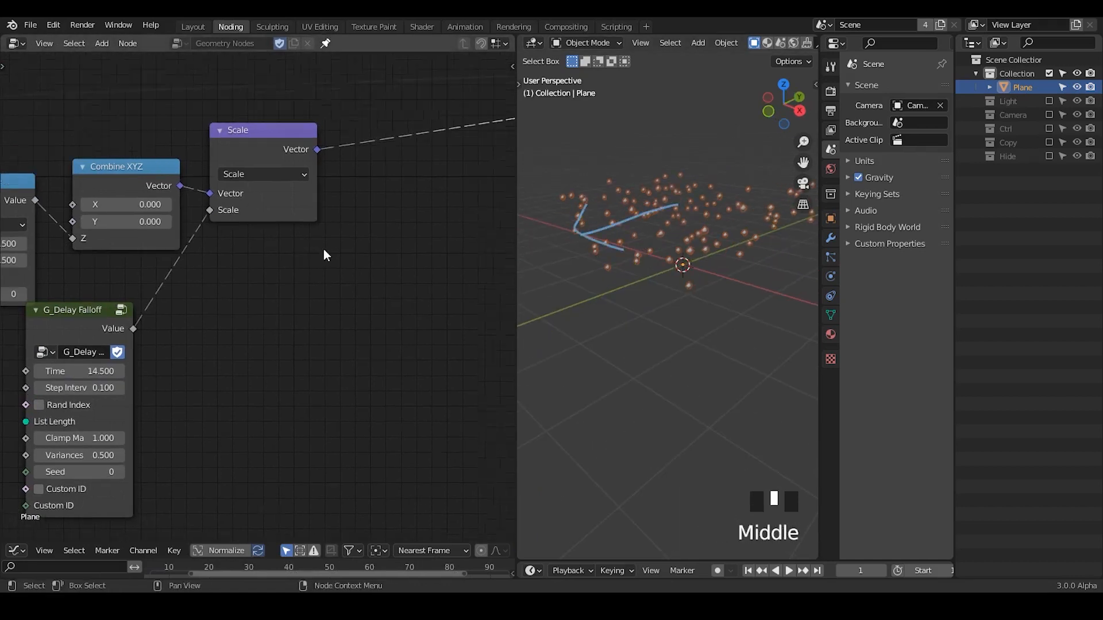
left_click(244, 142)
key("shift+d")
left_click(454, 192)
left_click(470, 224)
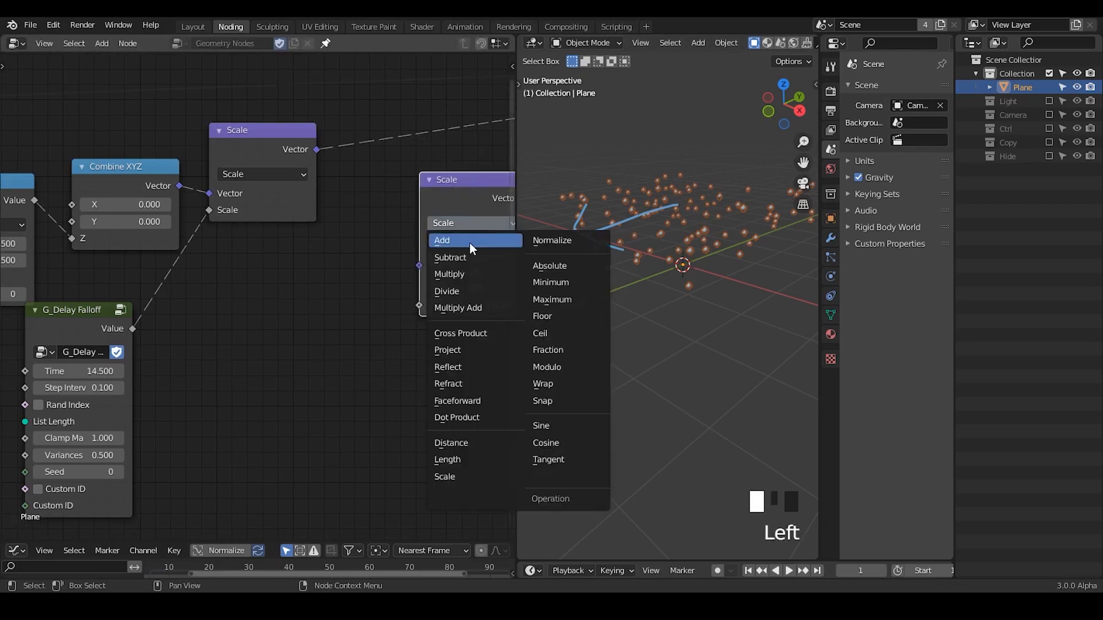
left_click(471, 242)
left_click_drag(451, 182, 456, 155)
middle_click_drag(463, 236, 429, 232)
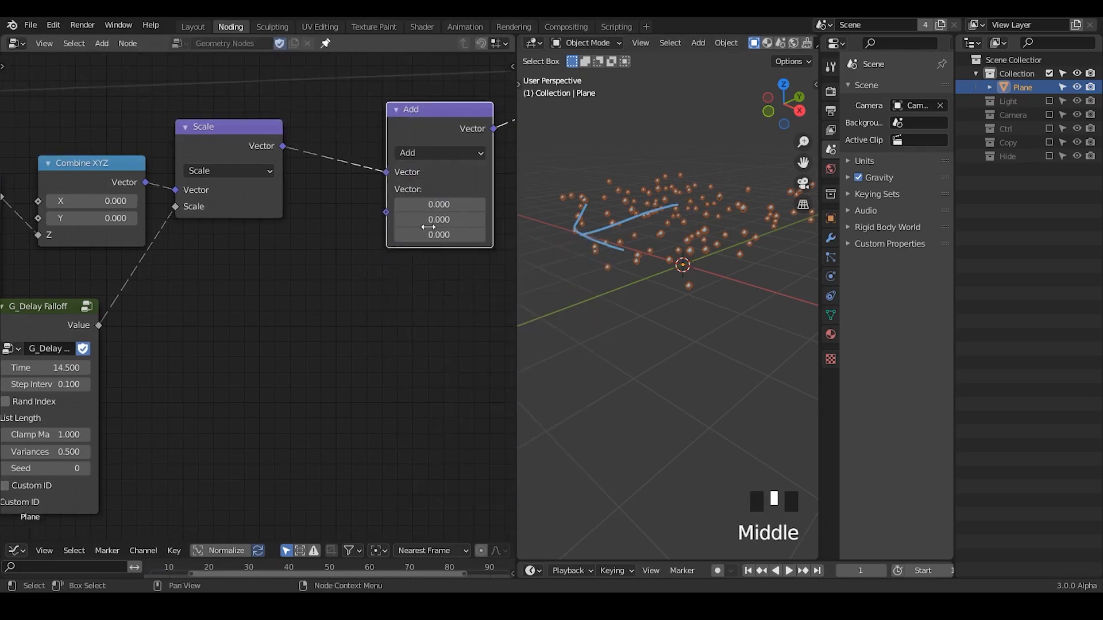
Try shifting the points along Y with the Add node's second vector, ending at -0.7.
mouse_move(438, 221)
left_mouse_down()
mouse_move(419, 221)
mouse_move(459, 221)
mouse_move(426, 220)
left_mouse_up()
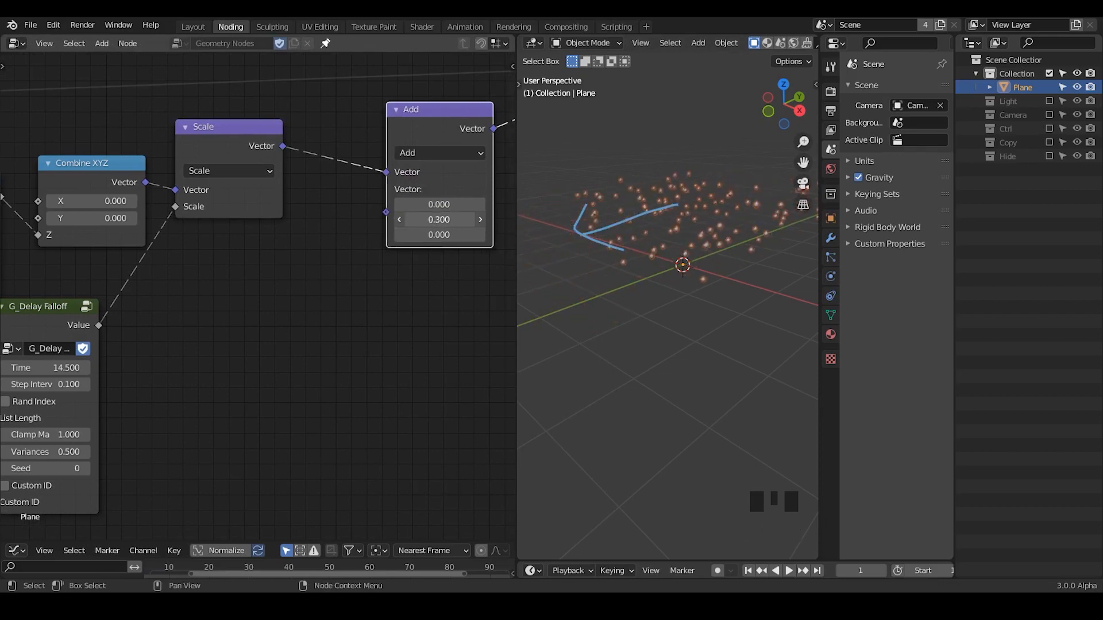
middle_click_drag(719, 368, 750, 360, "shift")
left_click(403, 207)
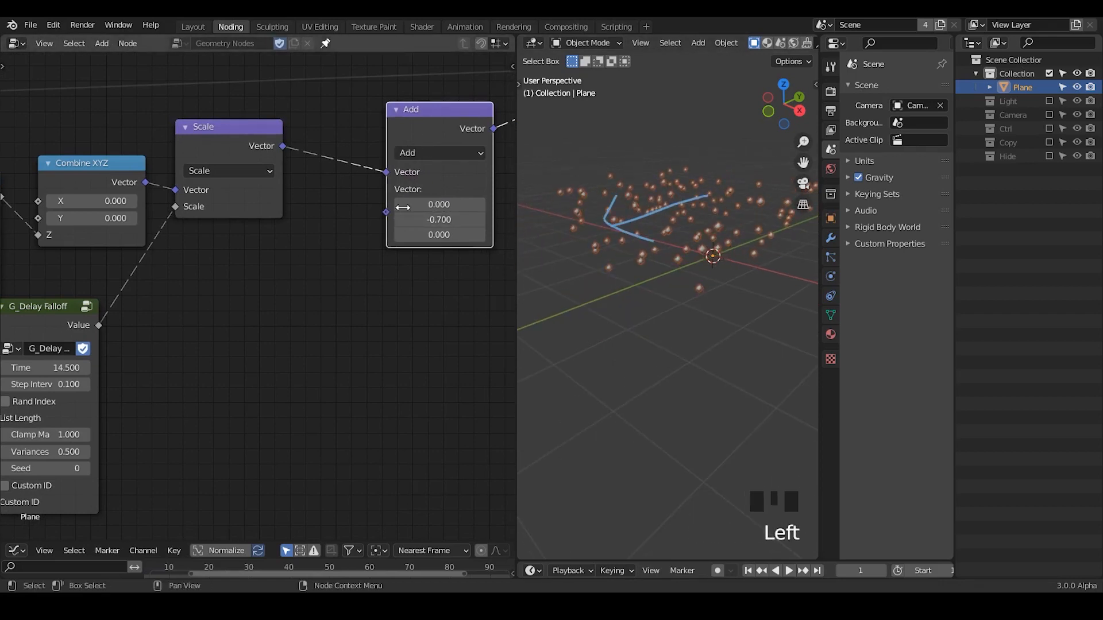
Duplicate the Scale node, set its vector to 0, -1, 0, and connect its output to the Add node's second vector input.
left_click(228, 151)
key("shift+d")
left_click(304, 299)
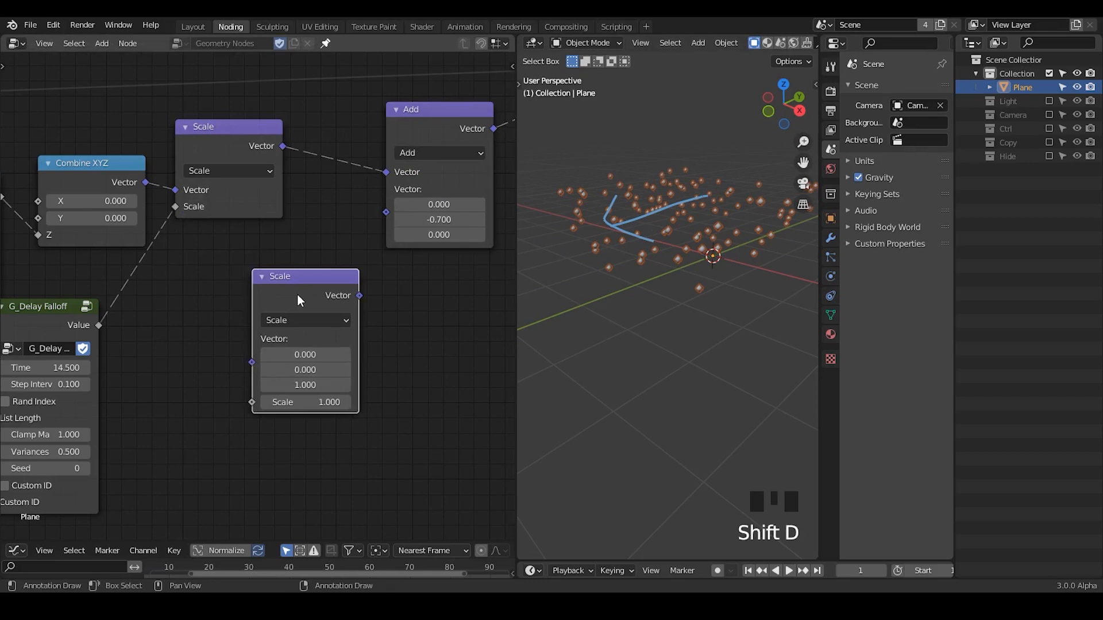
left_click(317, 372)
type("-1")
left_click(318, 384)
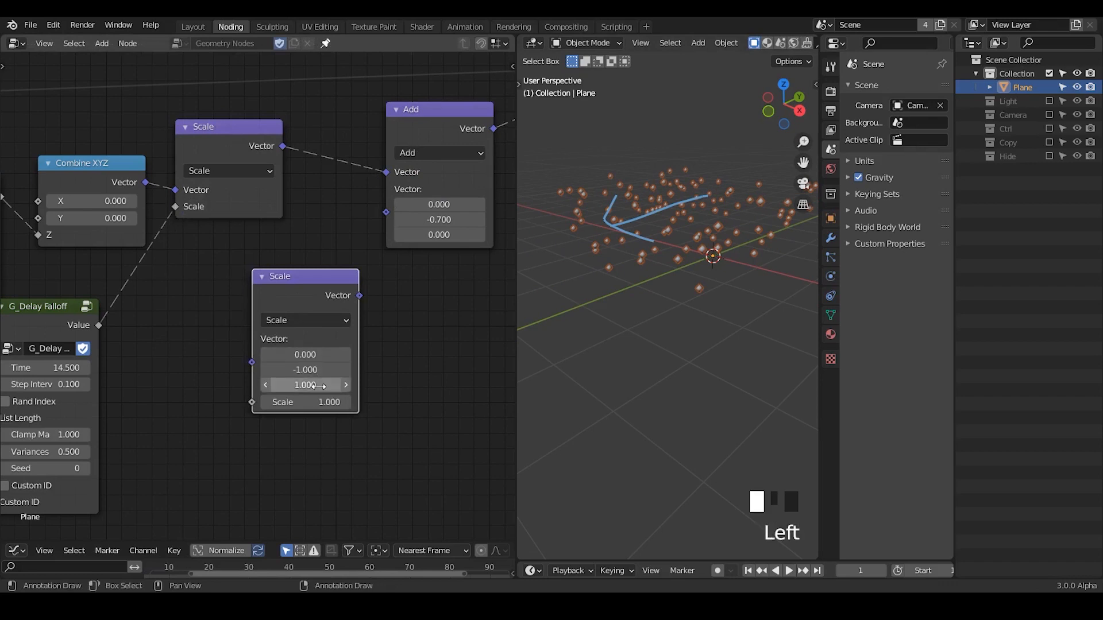
type("0")
left_click_drag(359, 296, 386, 212)
Duplicate the G_Delay Falloff node and place the copy beside the original.
middle_click_drag(154, 358, 394, 278)
left_click_drag(266, 254, 174, 275)
key("shift+d")
left_click(336, 346)
Add a G_Time Info node with a division factor of 10 and connect its Value to the original G_Delay Falloff's Time.
middle_click_drag(193, 340, 277, 297)
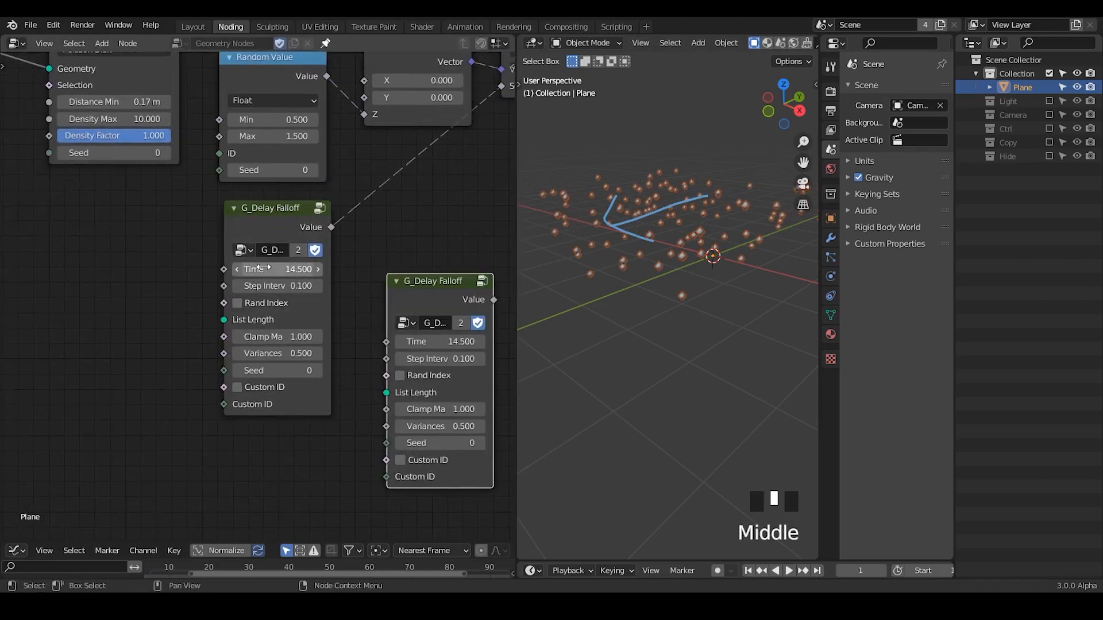
key("ctrl+a")
type("time info")
key("Return")
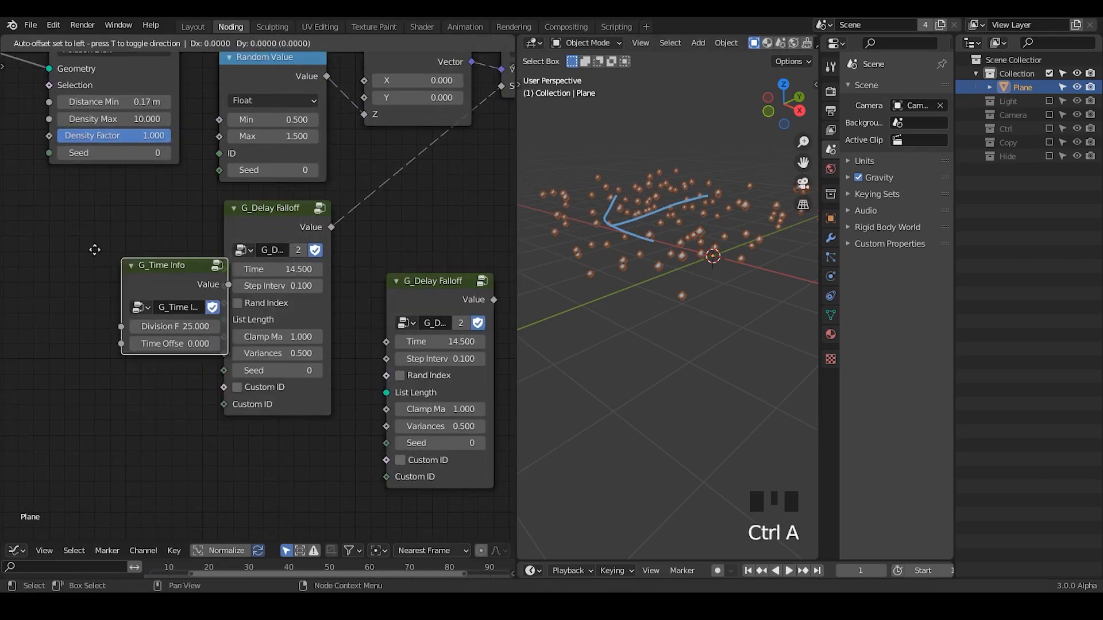
left_click(90, 268)
left_click(101, 297)
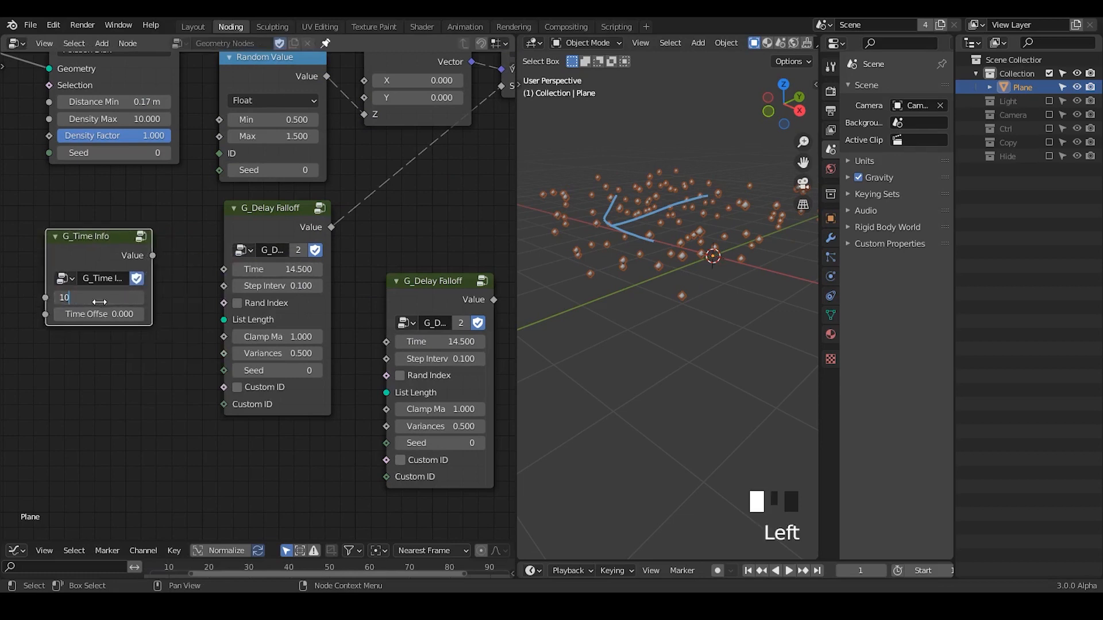
key("Return")
left_click_drag(152, 255, 224, 269)
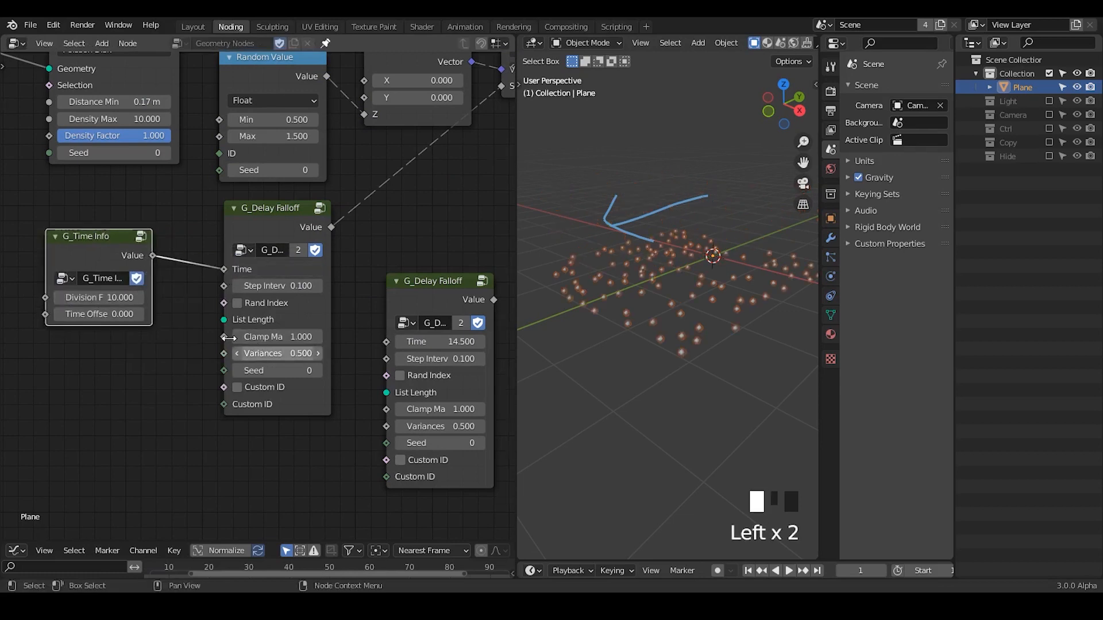
Connect G_Time Info's Value to the duplicated G_Delay Falloff's Time as well, and collapse the original falloff node.
middle_click_drag(229, 338, 188, 324)
left_click(193, 195)
mouse_move(214, 197)
left_mouse_down()
mouse_move(220, 226)
mouse_move(215, 192)
left_mouse_up()
left_click(204, 225)
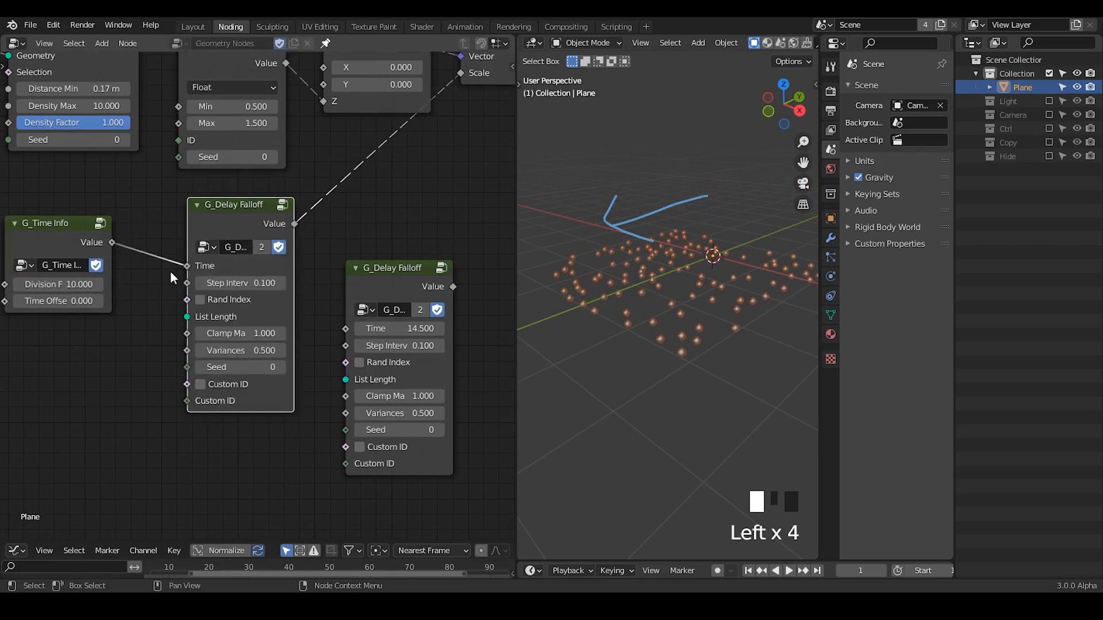
left_click_drag(409, 268, 458, 263)
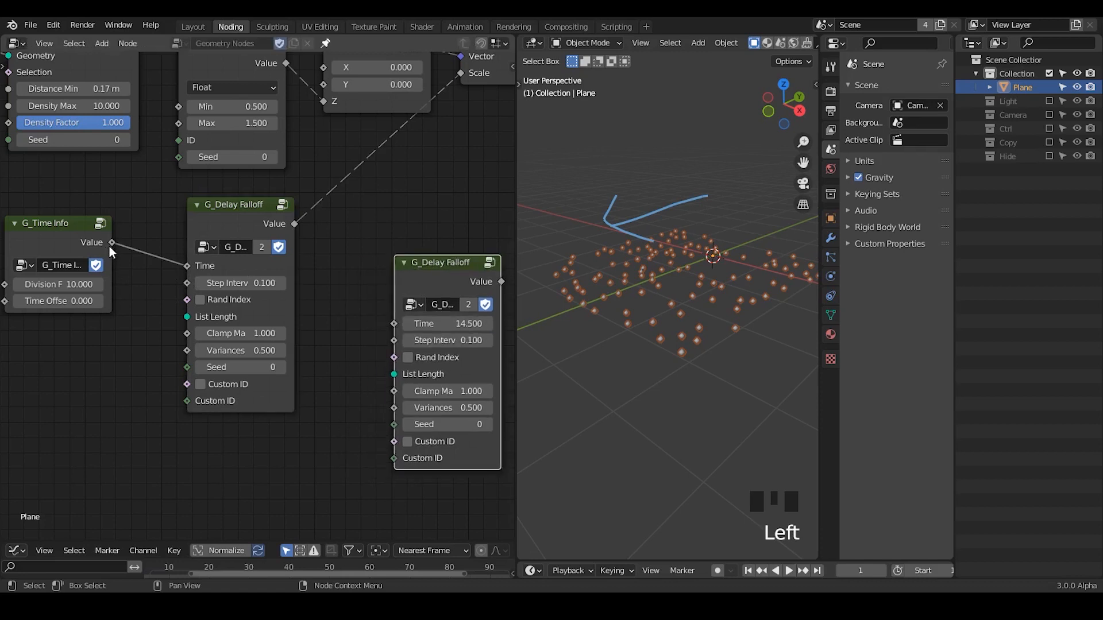
left_click_drag(112, 243, 394, 324)
left_click(199, 207)
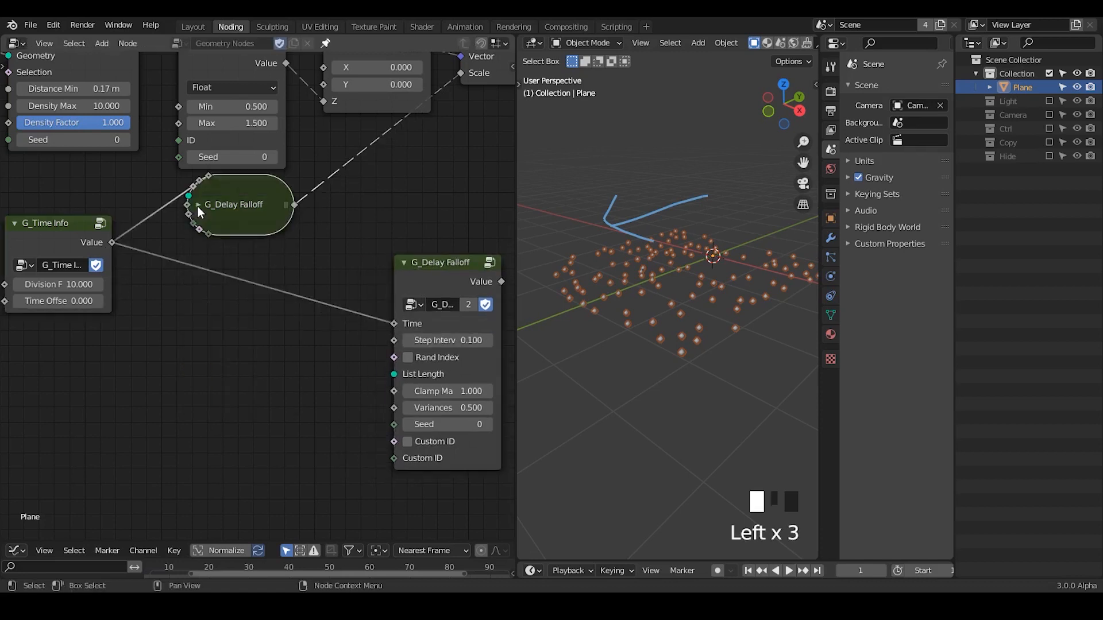
Insert a Math node set to Subtract 1 between G_Time Info and the duplicated G_Delay Falloff, and tighten the spacing of these nodes.
key("ctrl+a")
type("math")
key("Return")
left_click(227, 269)
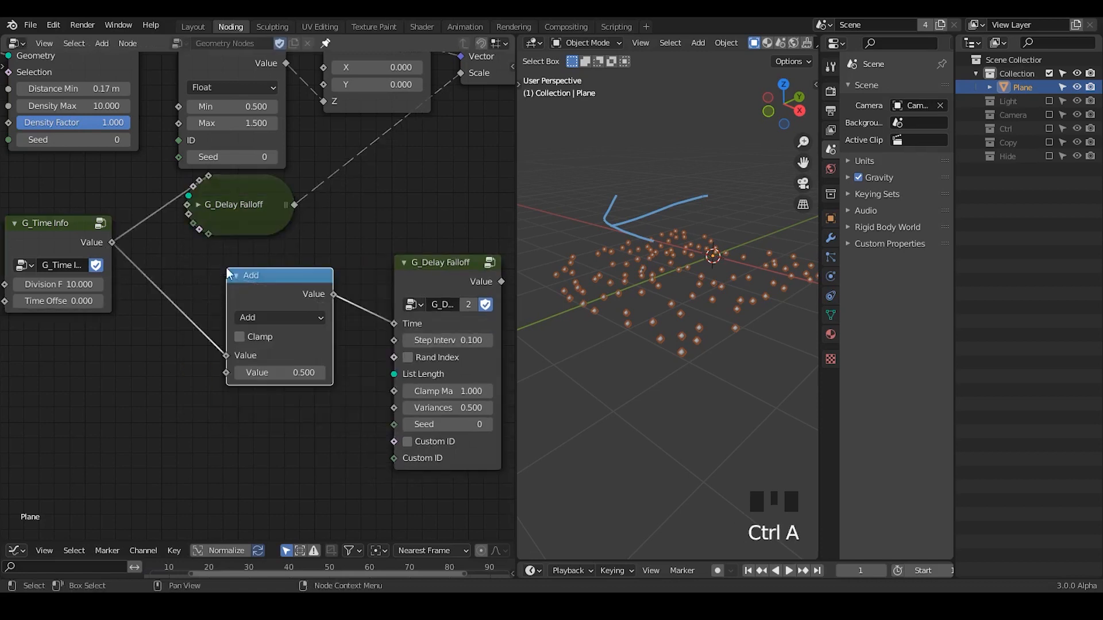
left_click(248, 318)
left_click(256, 458)
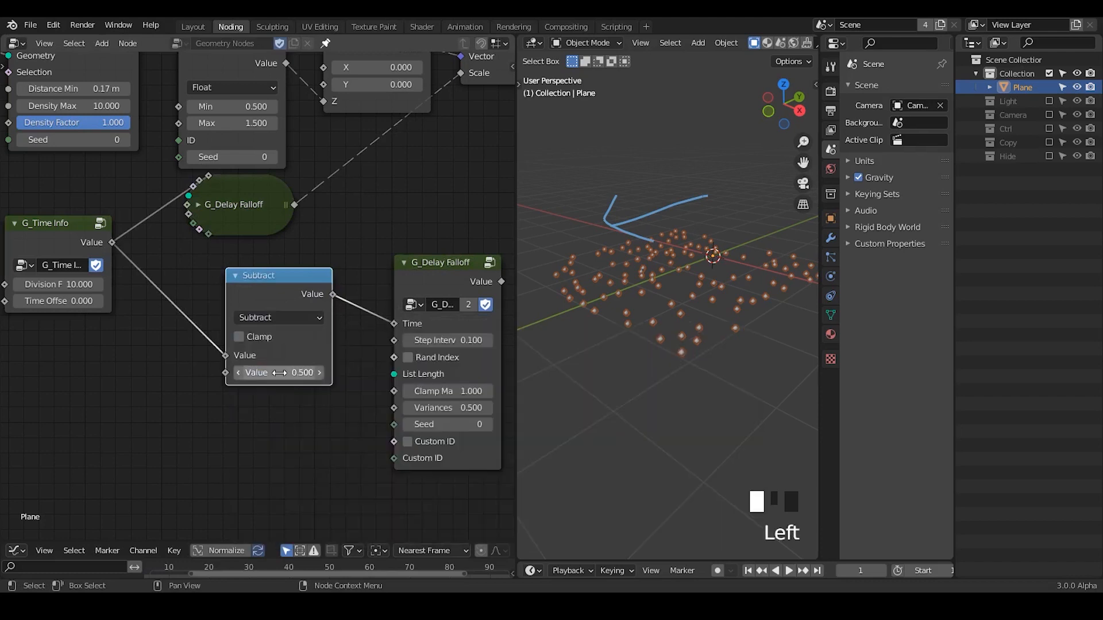
double_click(280, 372)
left_click_drag(299, 280, 232, 274)
left_click_drag(439, 269, 393, 263)
Draw short annotation strokes in the node editor by the outputs of the two G_Delay Falloff nodes.
middle_click_drag(131, 305, 78, 323)
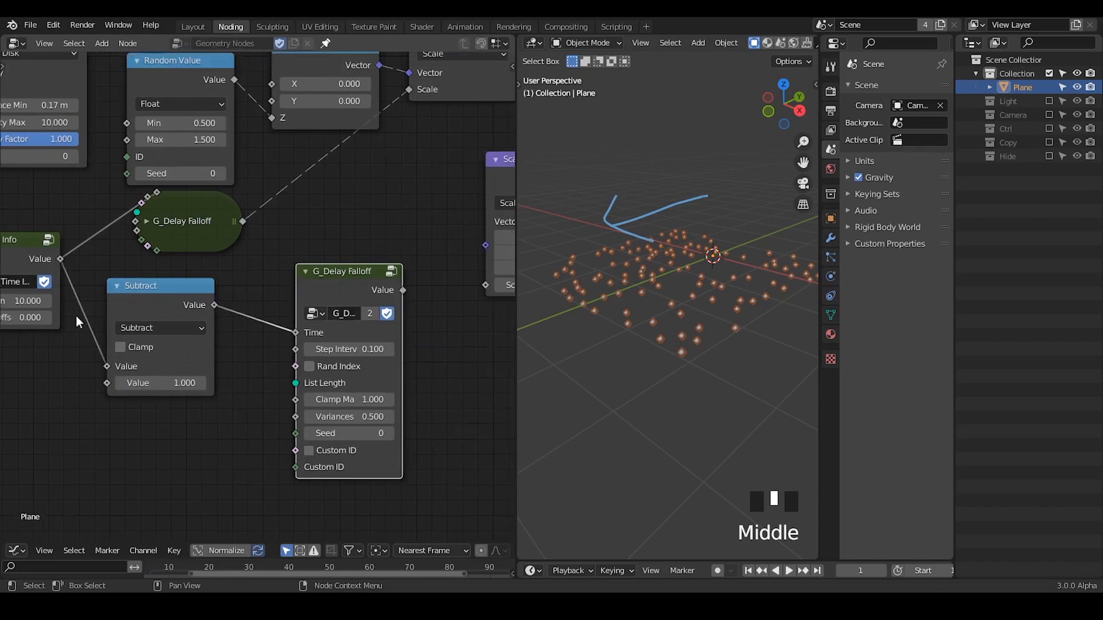
left_click_drag(265, 171, 278, 217)
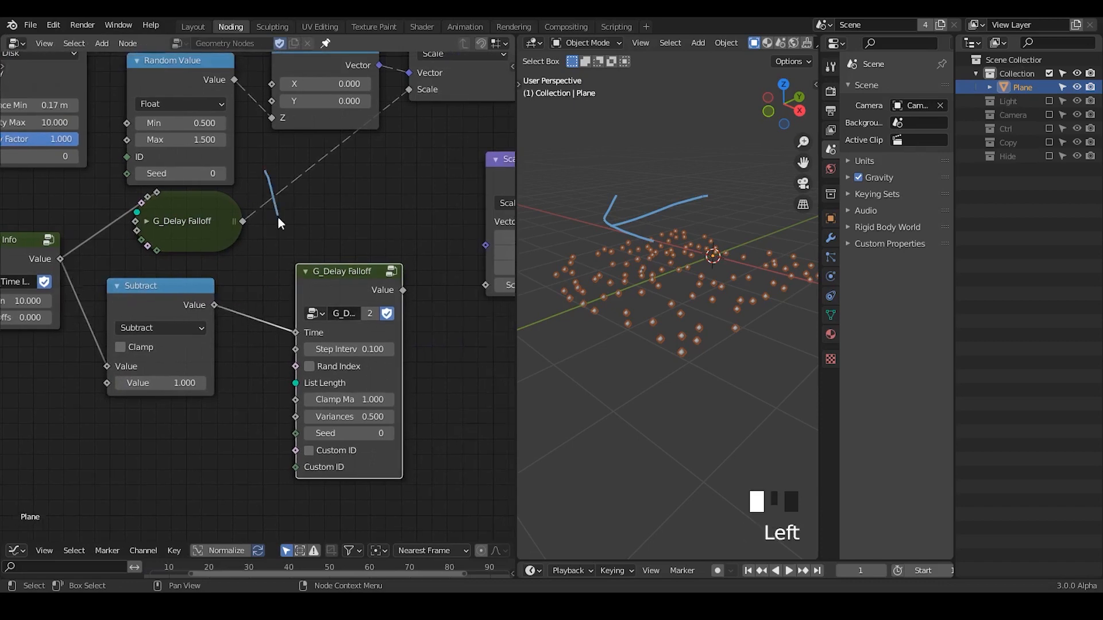
left_click_drag(409, 255, 440, 313)
Connect the duplicated G_Delay Falloff's Value to the second Scale node's Scale input and set that falloff's Clamp Max to 1000.
middle_click_drag(442, 310, 344, 331)
left_click_drag(304, 311, 408, 298)
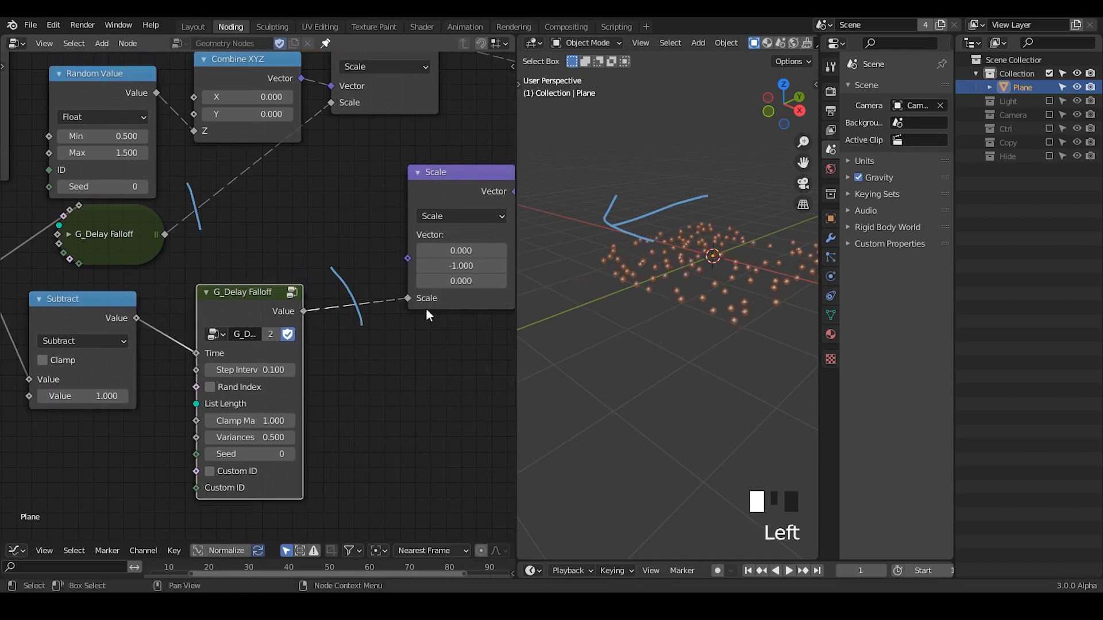
middle_click_drag(271, 421, 346, 366)
left_click(346, 366)
type("1")
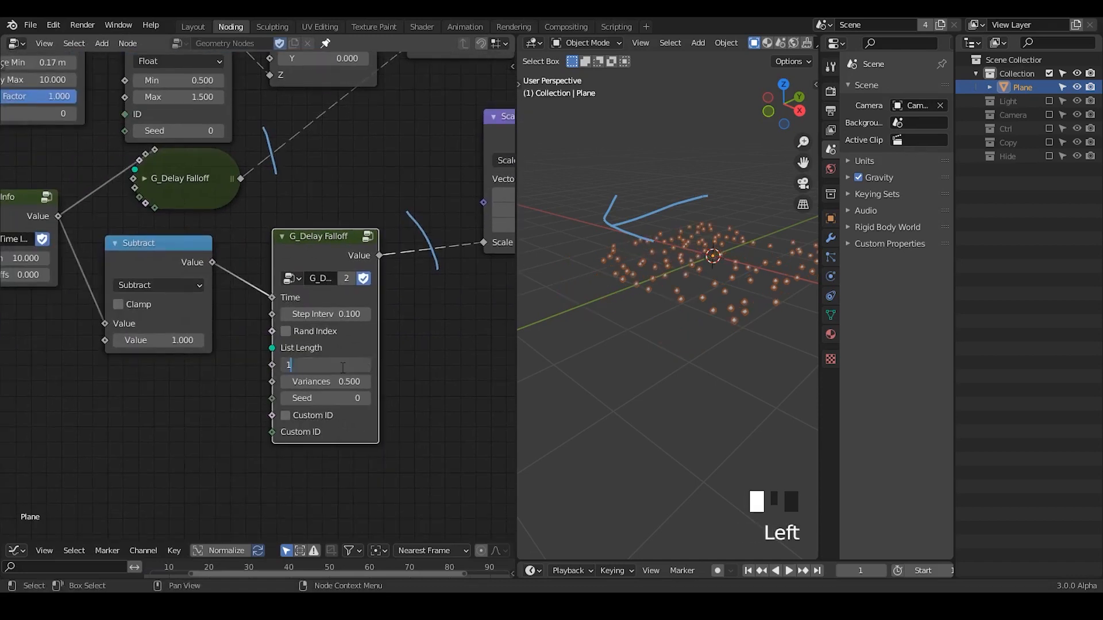
type("000")
key("Return")
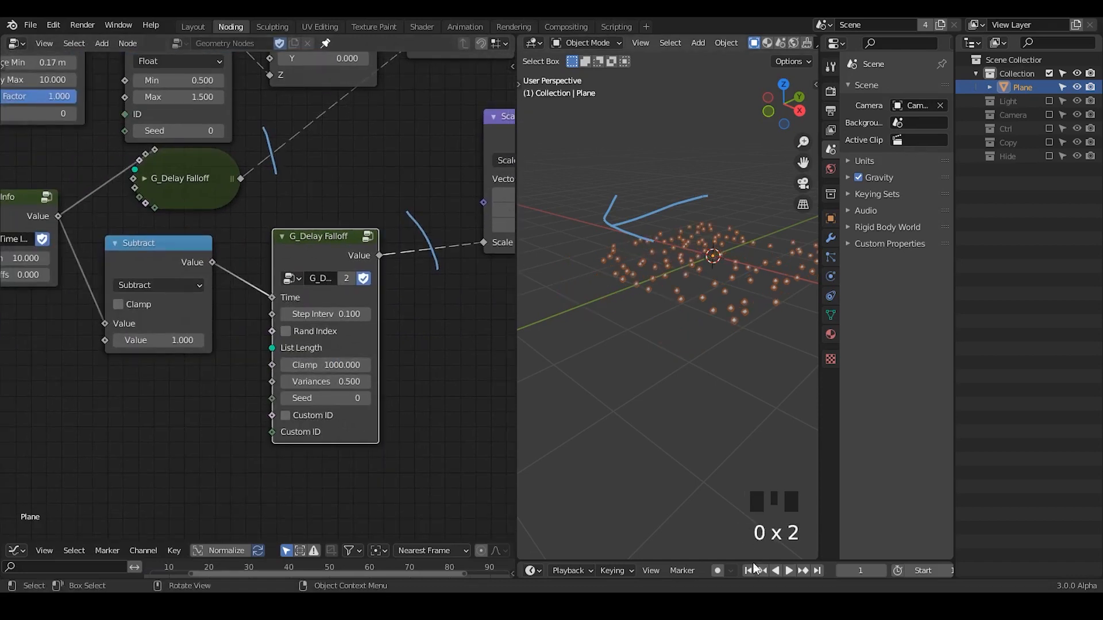
Enlarge the timeline below the 3D viewport and set the Subtract node's Value to 5.
left_click_drag(753, 561, 747, 436)
left_click(746, 444)
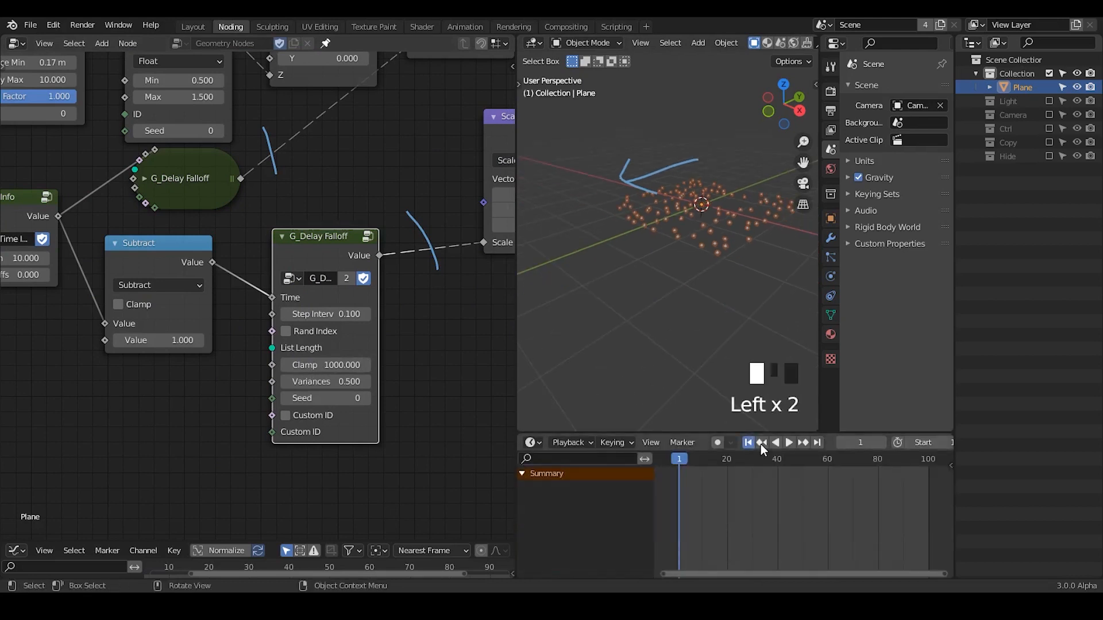
left_click(184, 337)
type("5")
key("Return")
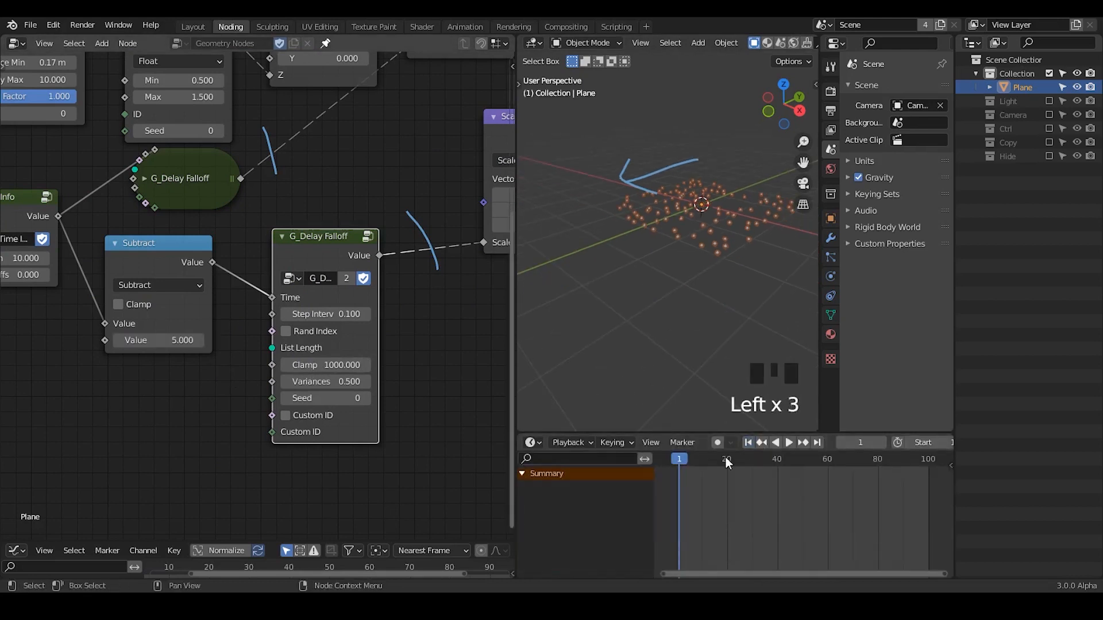
Play the animation, stop it at frame 81, and erase the arrow annotation from the 3D viewport.
left_click(787, 443)
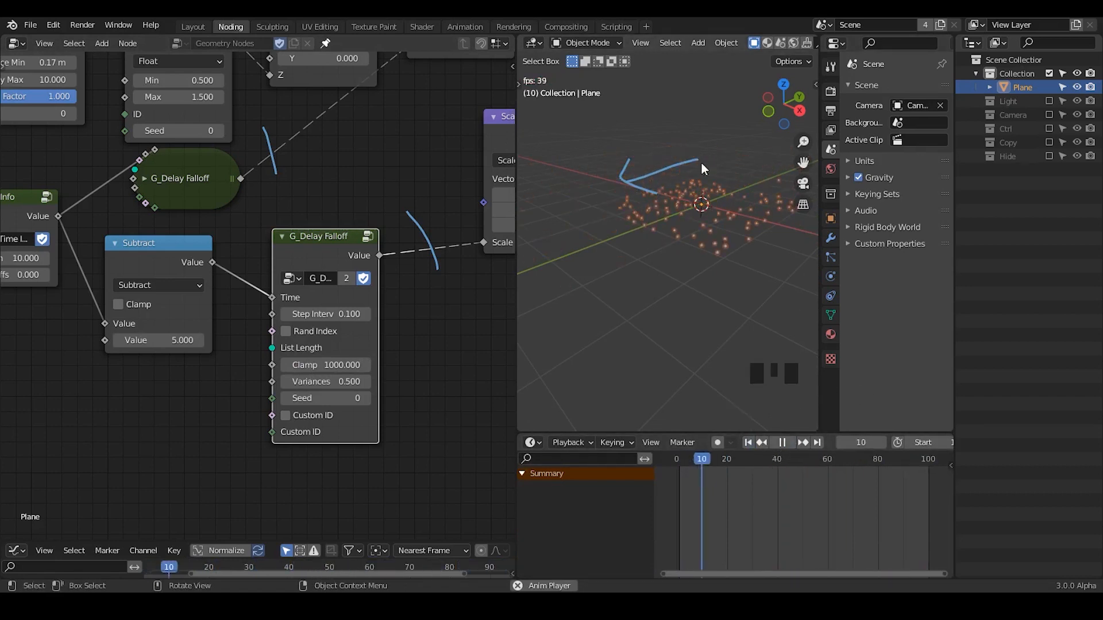
left_click(783, 443)
left_click_drag(610, 184, 609, 185)
right_click_drag(699, 133, 582, 189)
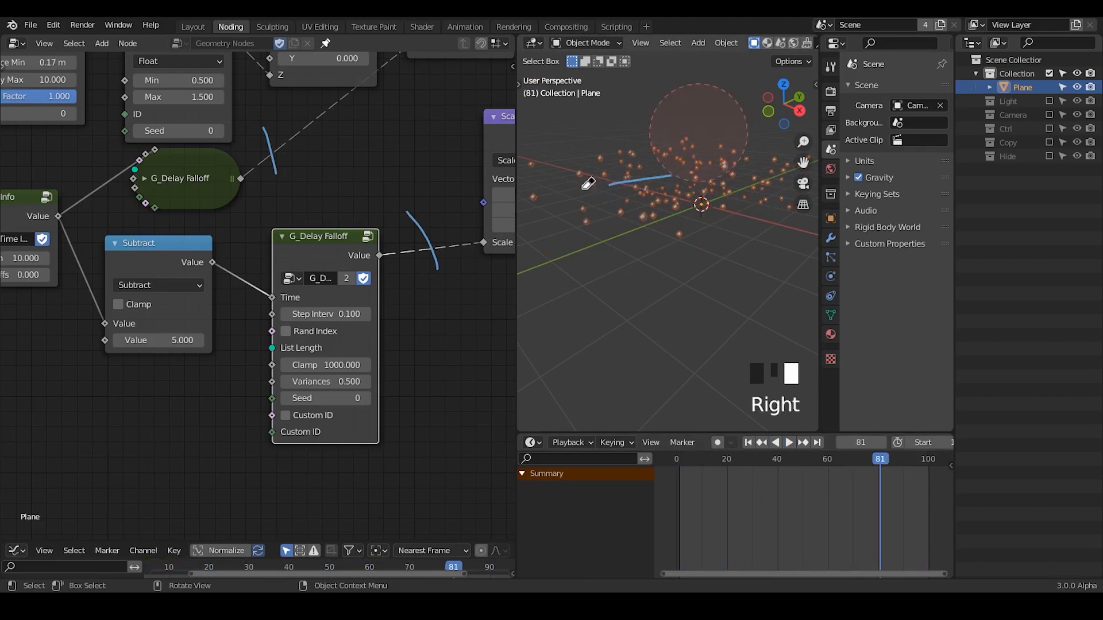
Set the scene's end frame to 2000.
middle_click_drag(845, 452, 838, 456)
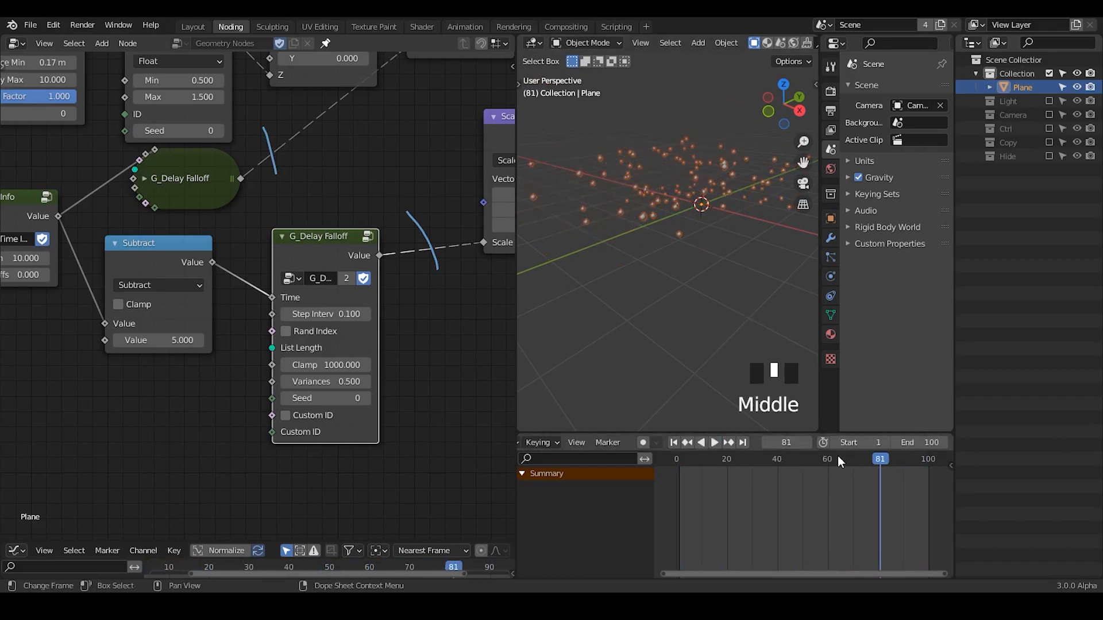
left_click(930, 442)
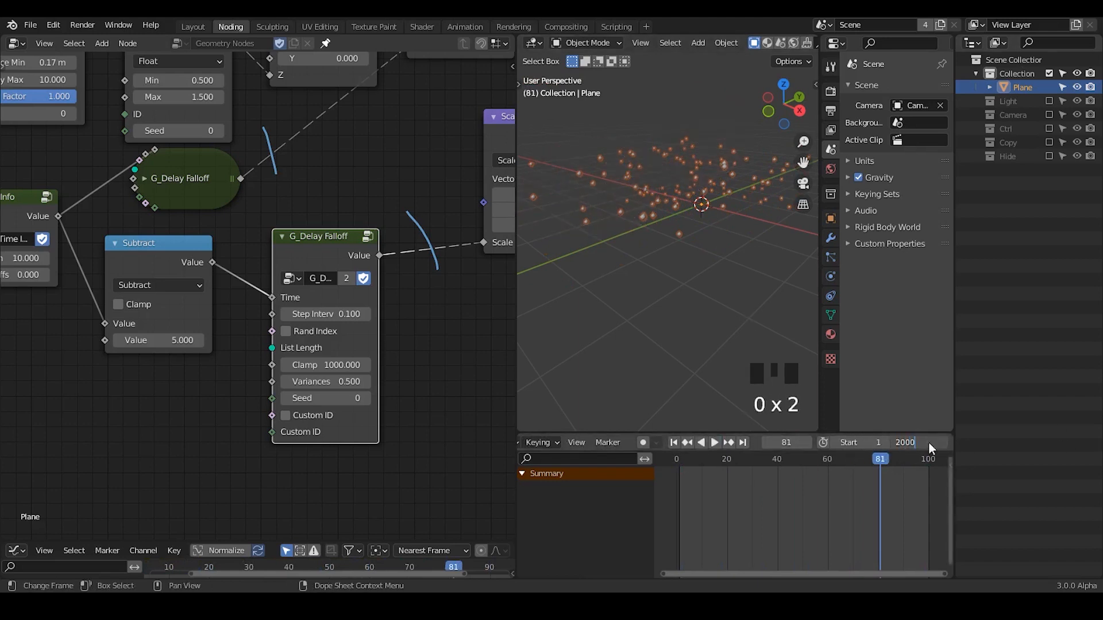
key("Return")
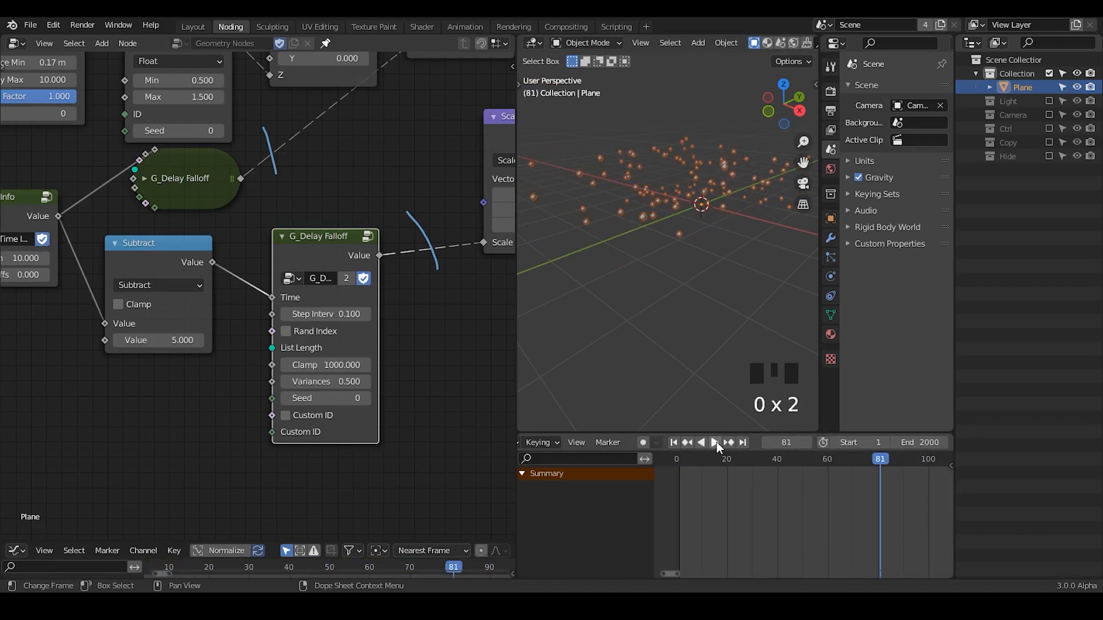
Move the expanded G_Delay Falloff and Subtract nodes slightly lower and erase the annotation strokes in the node editor.
left_click_drag(313, 256, 322, 272)
left_click_drag(179, 262, 173, 293)
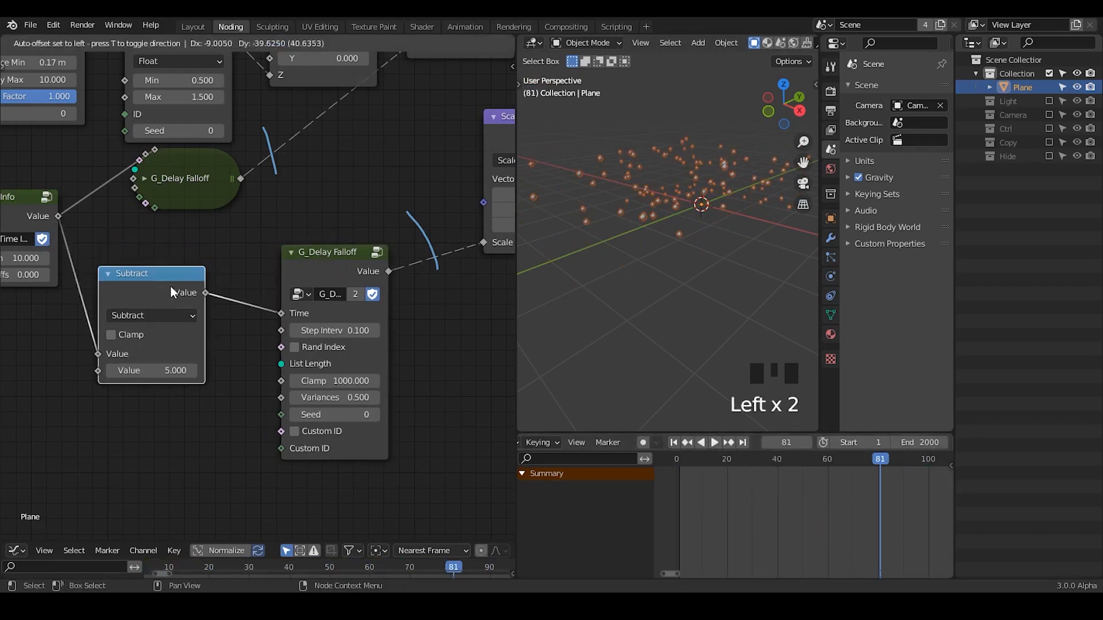
key("d")
mouse_move(274, 137)
right_mouse_down()
mouse_move(418, 264)
mouse_move(367, 265)
right_mouse_up()
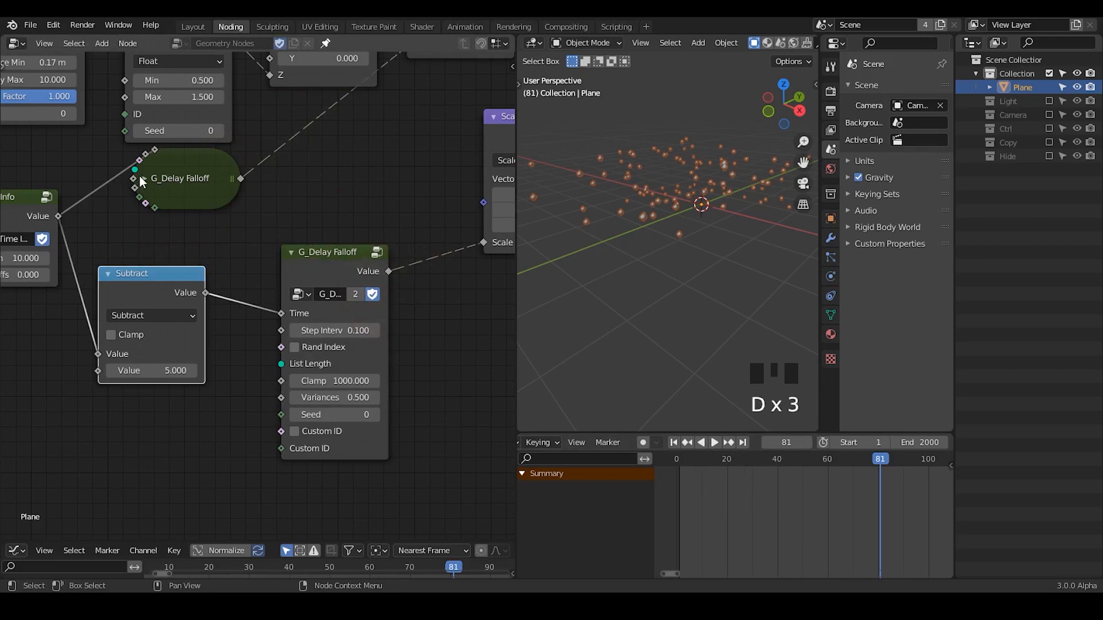
Add a ColorRamp node and place it beside the expanded G_Delay Falloff node.
left_click(143, 180)
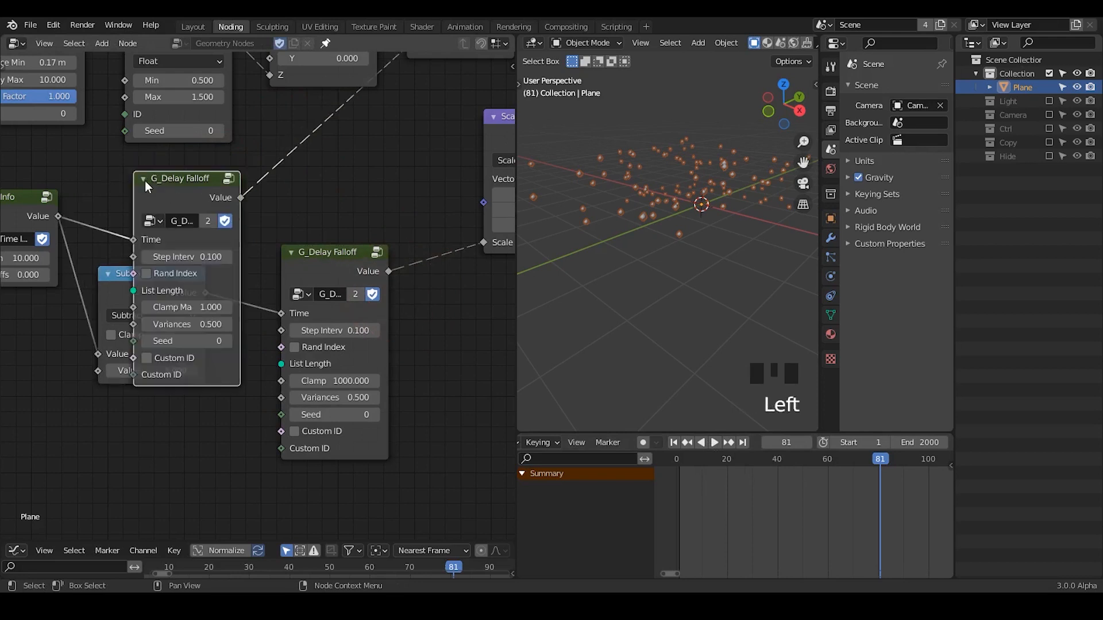
left_click(146, 185)
middle_click_drag(363, 218, 315, 295)
key("ctrl+a")
type("color")
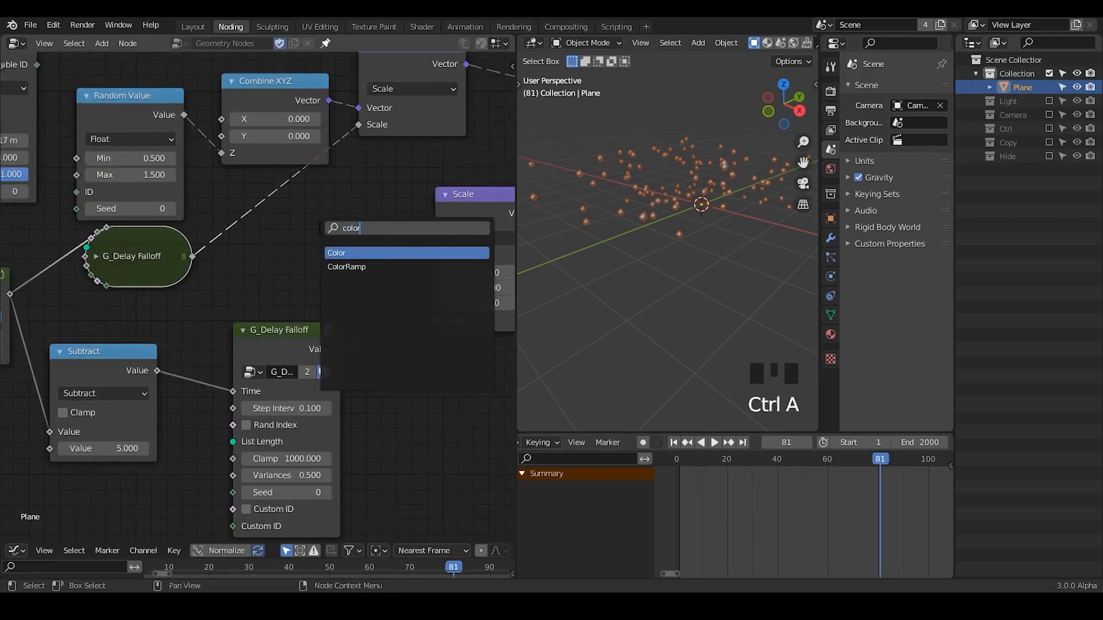
left_click(346, 266)
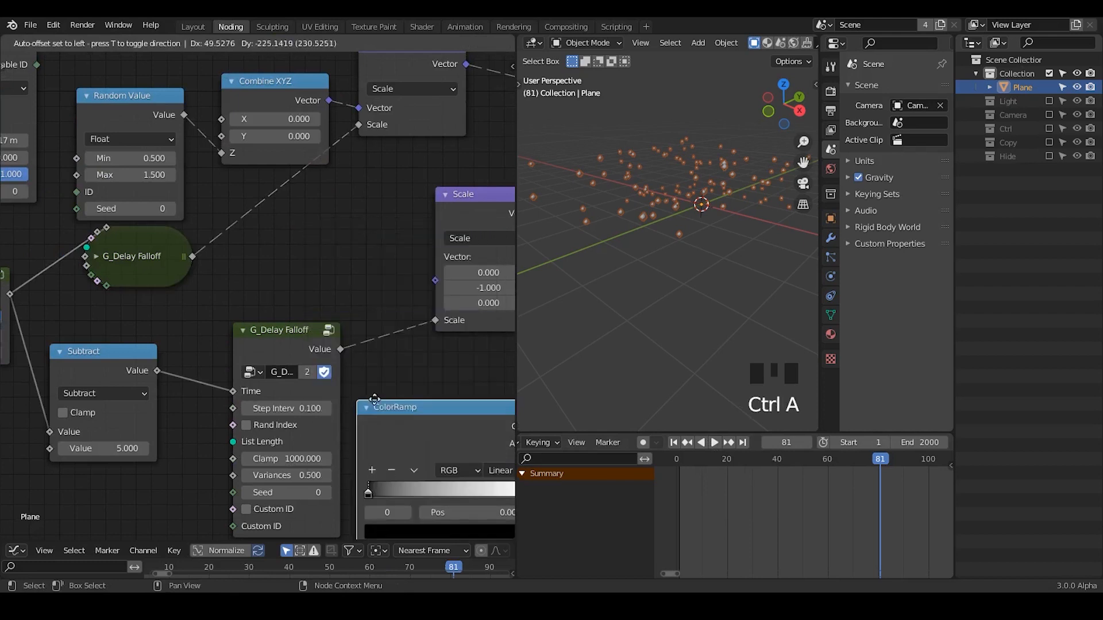
left_click(402, 434)
Insert the ColorRamp on the link between the collapsed G_Delay Falloff and the first Scale node.
left_click(99, 261)
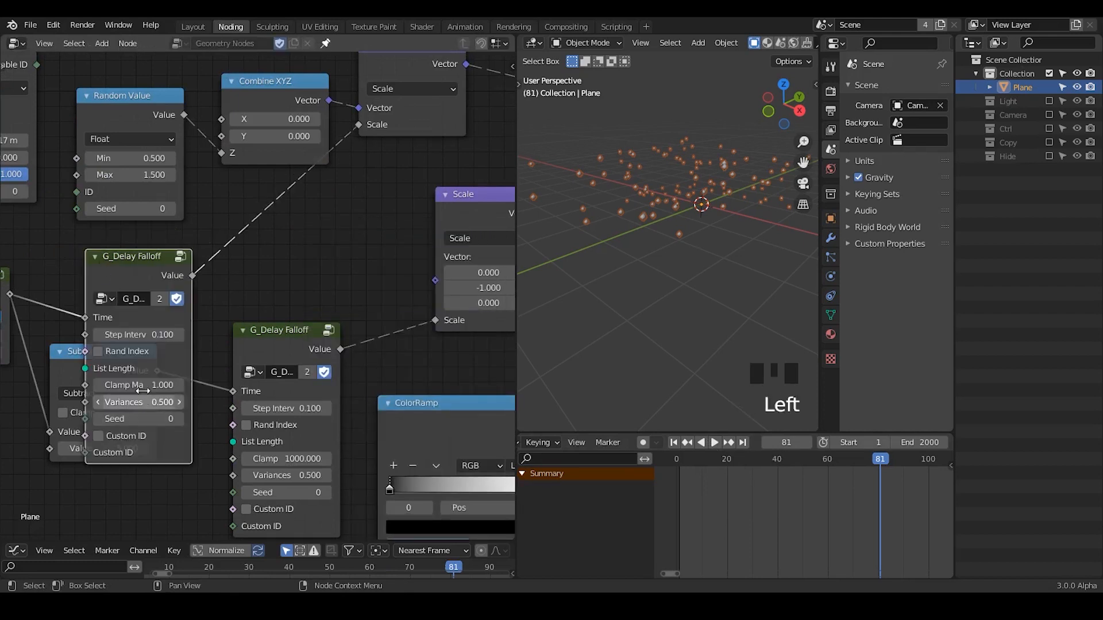
left_click(98, 257)
left_click_drag(436, 403, 176, 183)
left_click_drag(253, 195, 285, 206)
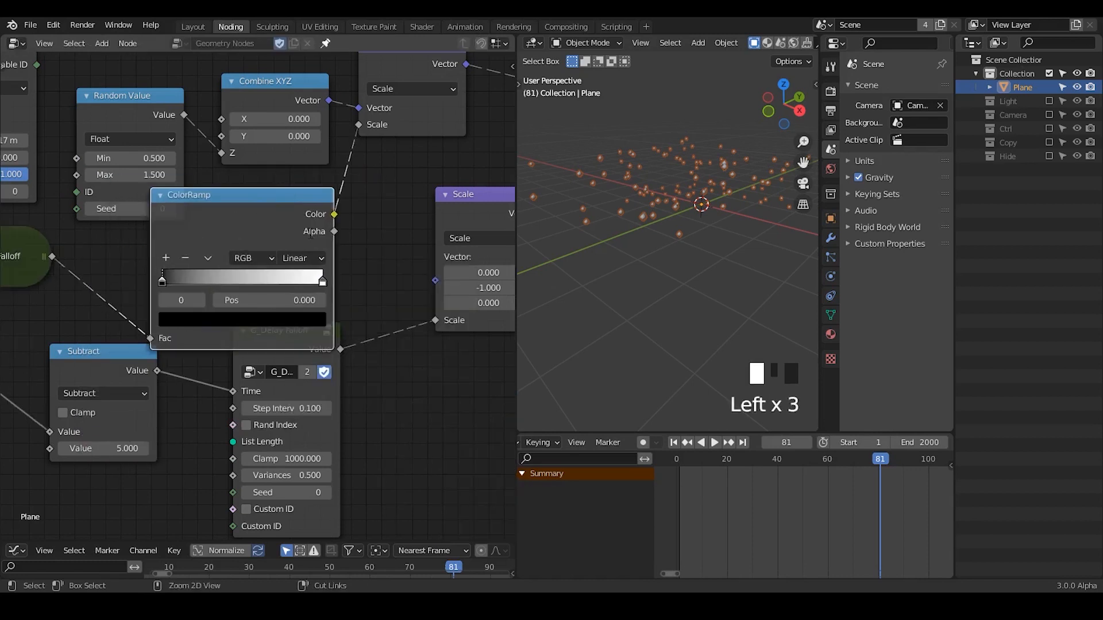
key("ctrl+a")
type("cur")
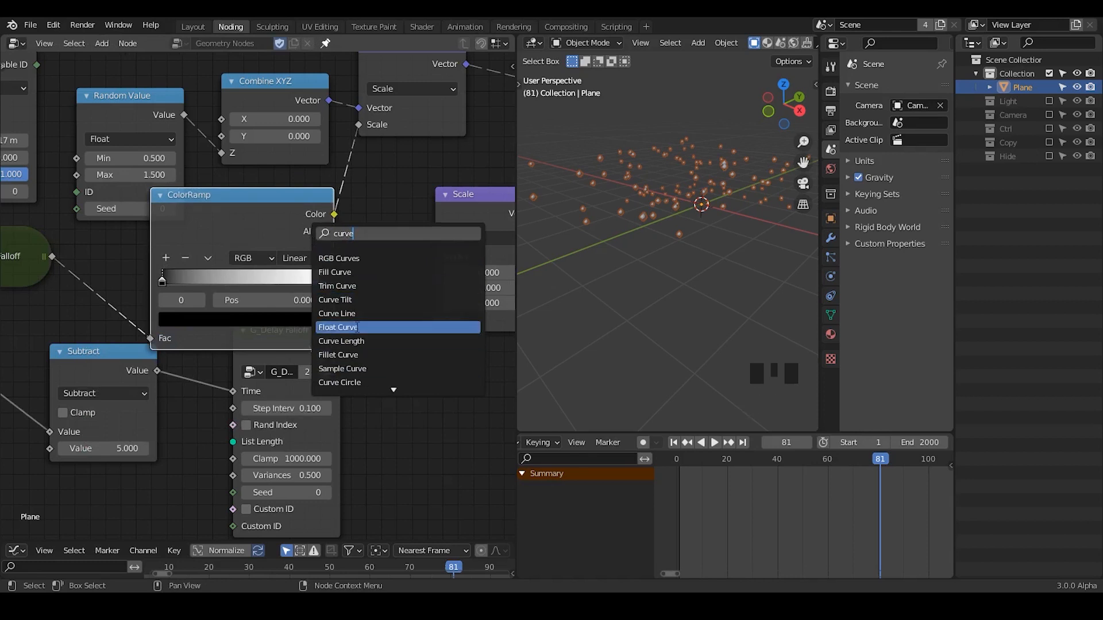
key("Escape")
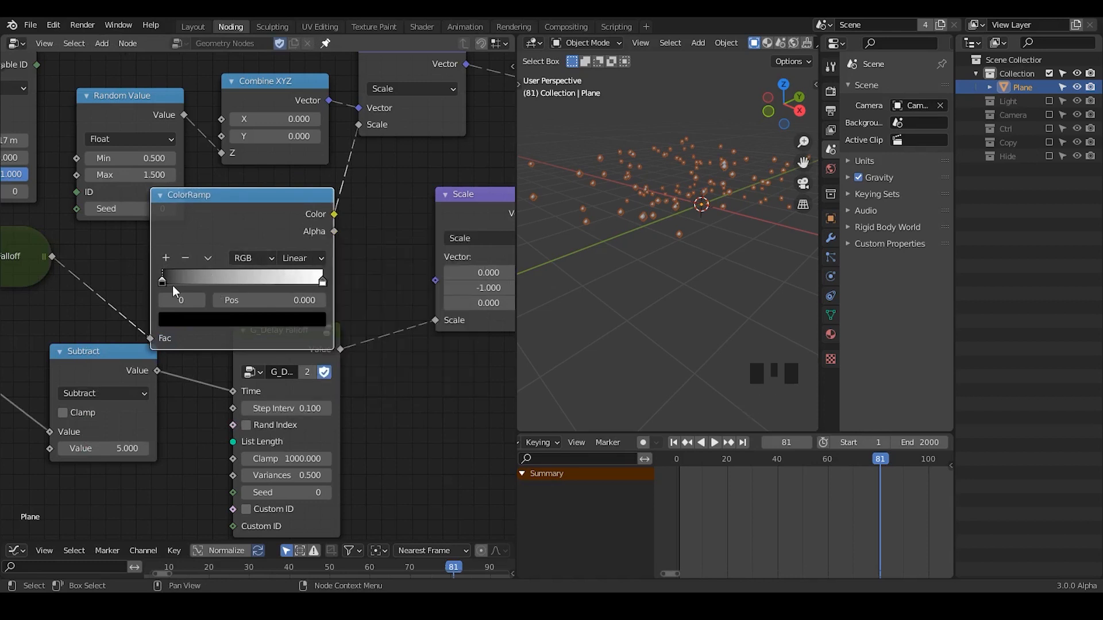
Set the ColorRamp interpolation to Ease, collapse the node and place it beside the collapsed G_Delay Falloff.
left_click(309, 260)
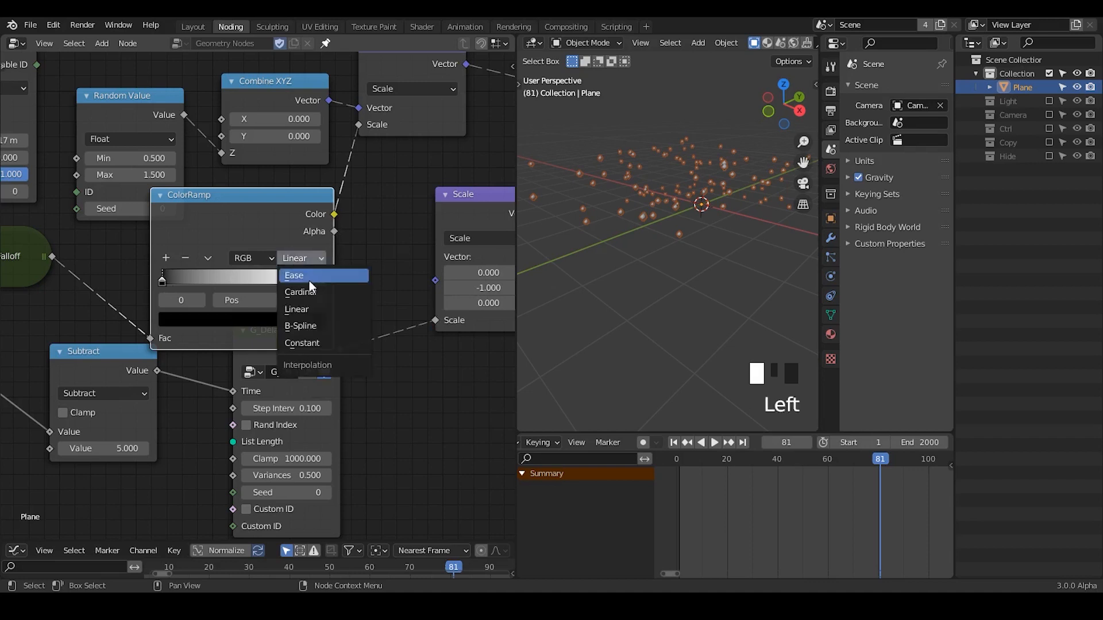
left_click(309, 279)
middle_click_drag(293, 376, 206, 164)
left_click(199, 156)
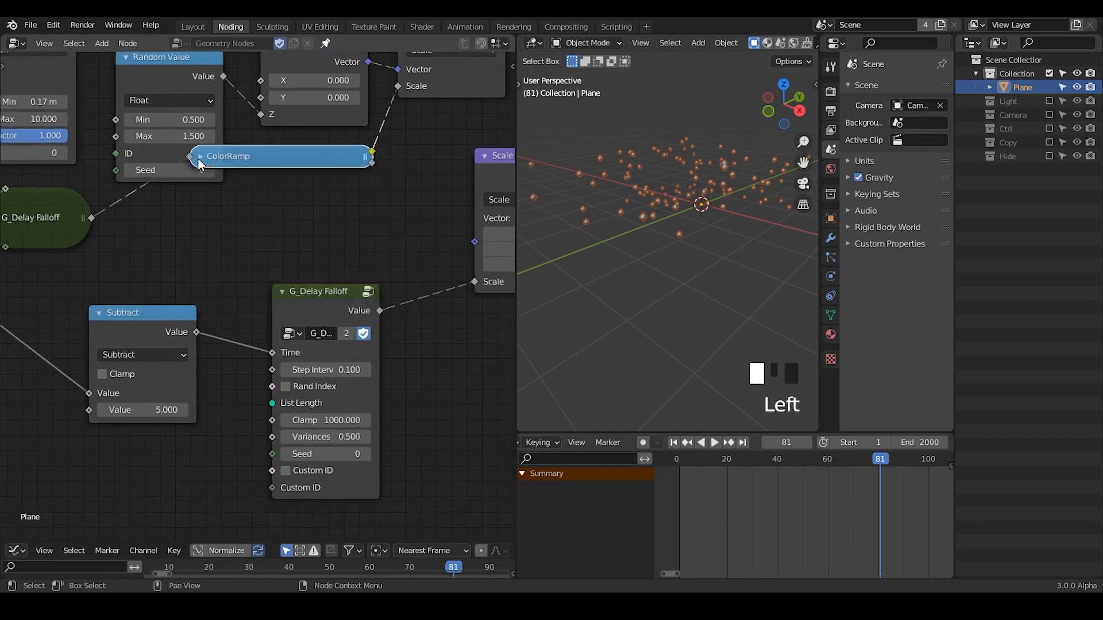
left_click_drag(254, 154, 190, 209)
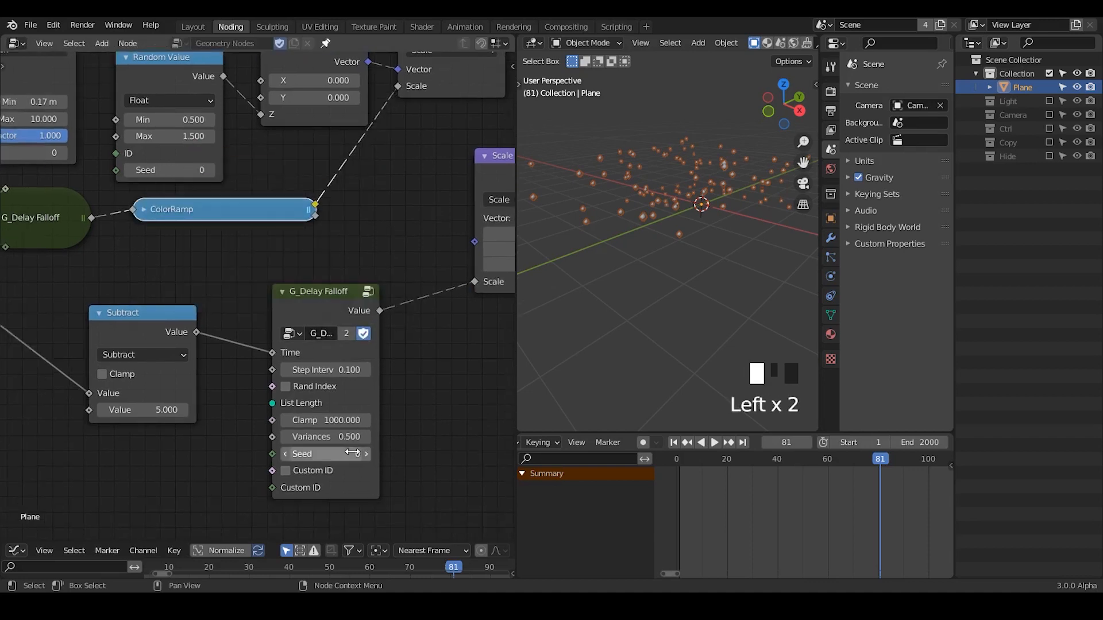
Duplicate the collapsed ColorRamp and insert the copy on the link between the expanded G_Delay Falloff and the second Scale node.
middle_click_drag(295, 434, 229, 392)
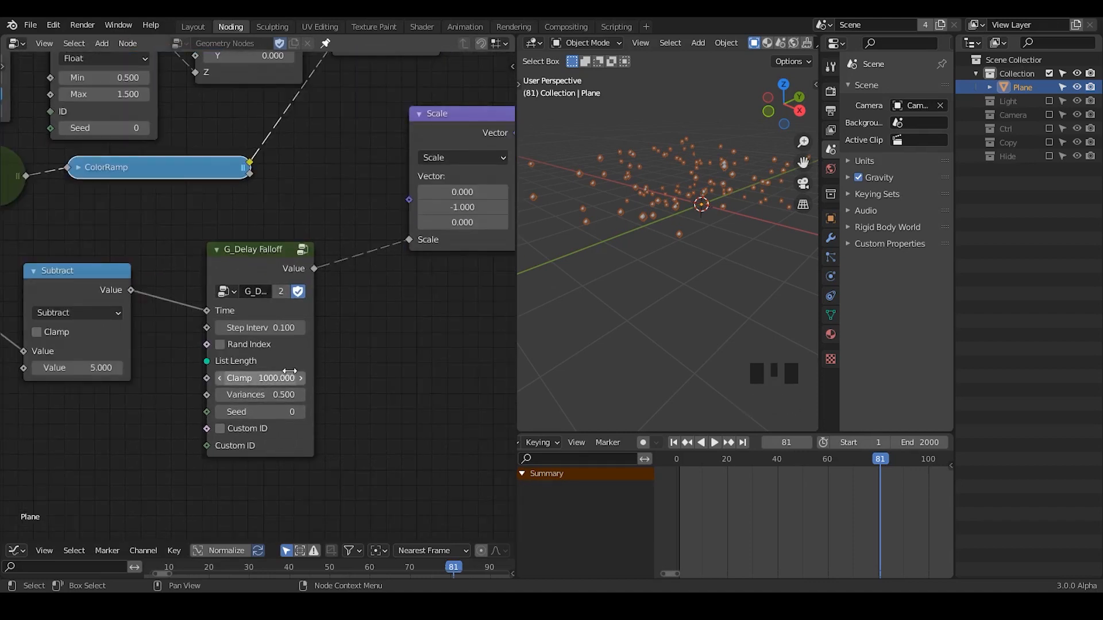
left_click_drag(296, 356, 268, 352)
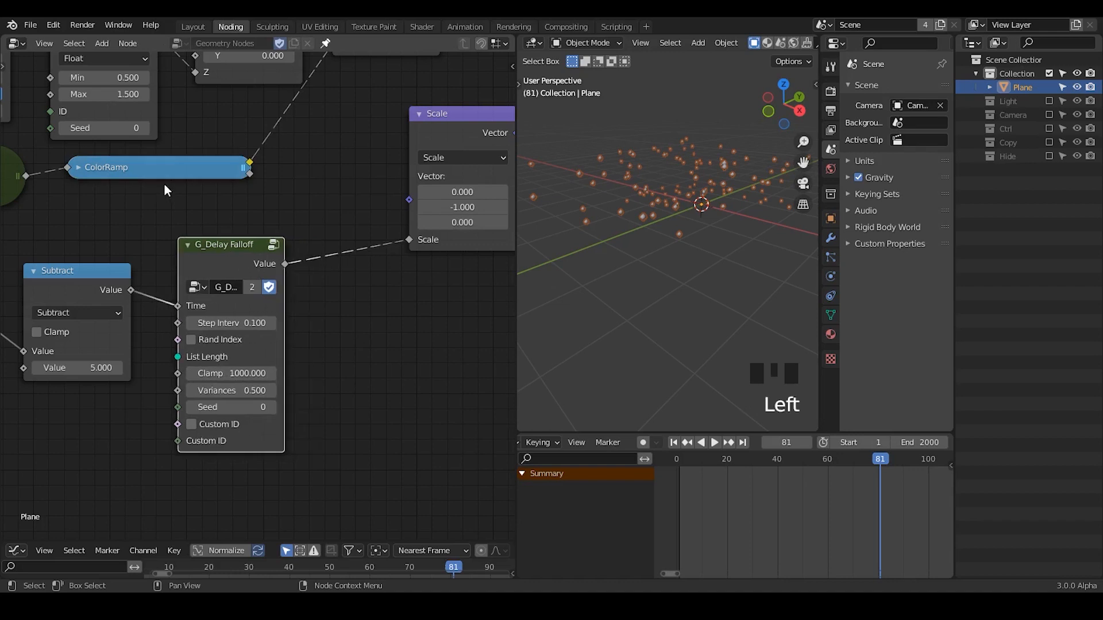
left_click(159, 178)
key("shift+d")
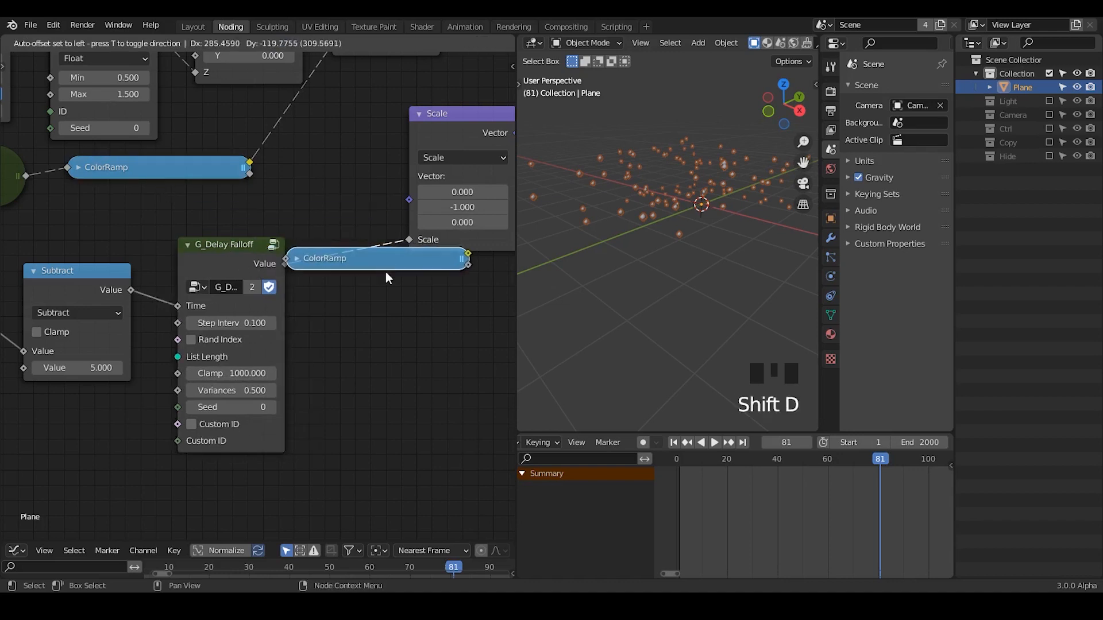
left_click(333, 283)
Insert a Math node between the duplicated ColorRamp and the second Scale node, set to Multiply with a value of 100.
key("ctrl+a")
type("add")
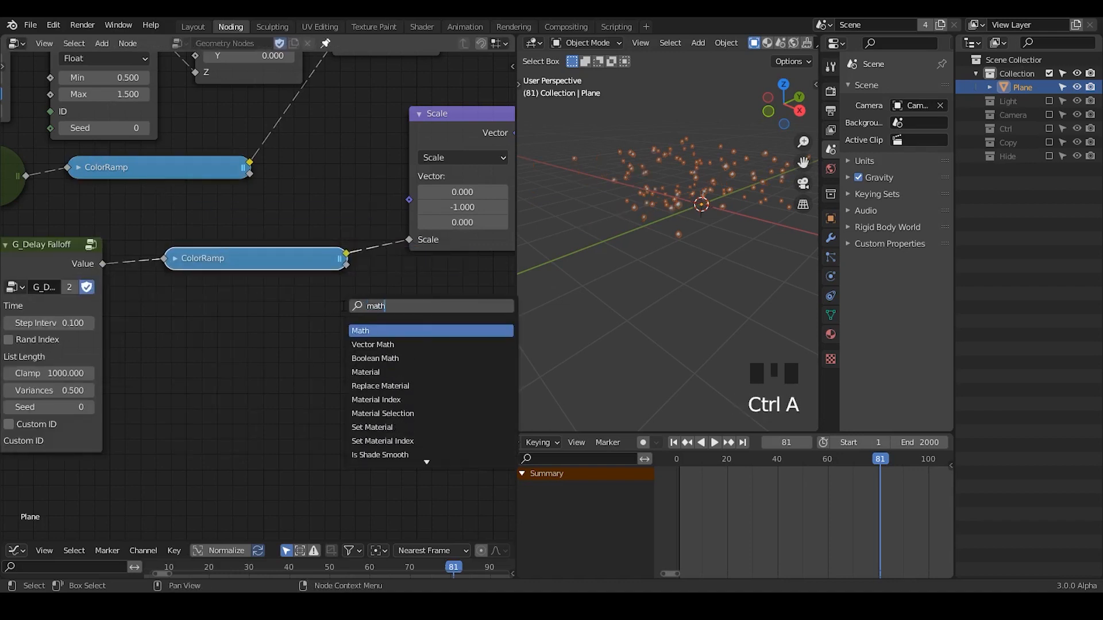
key("Return")
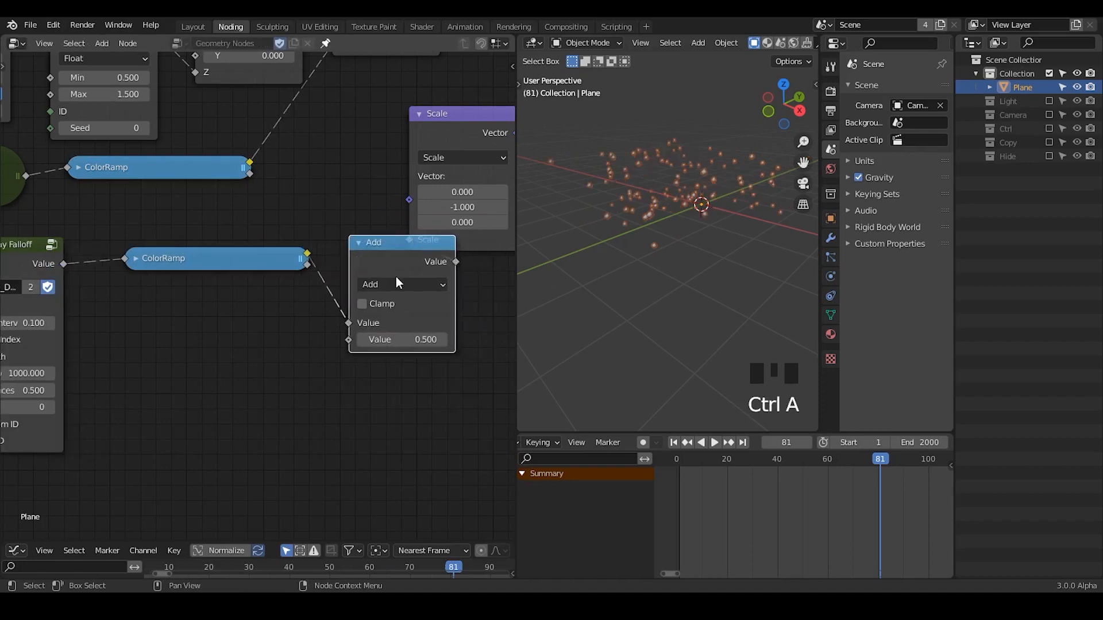
left_click(288, 278)
left_click(311, 283)
left_click(316, 363)
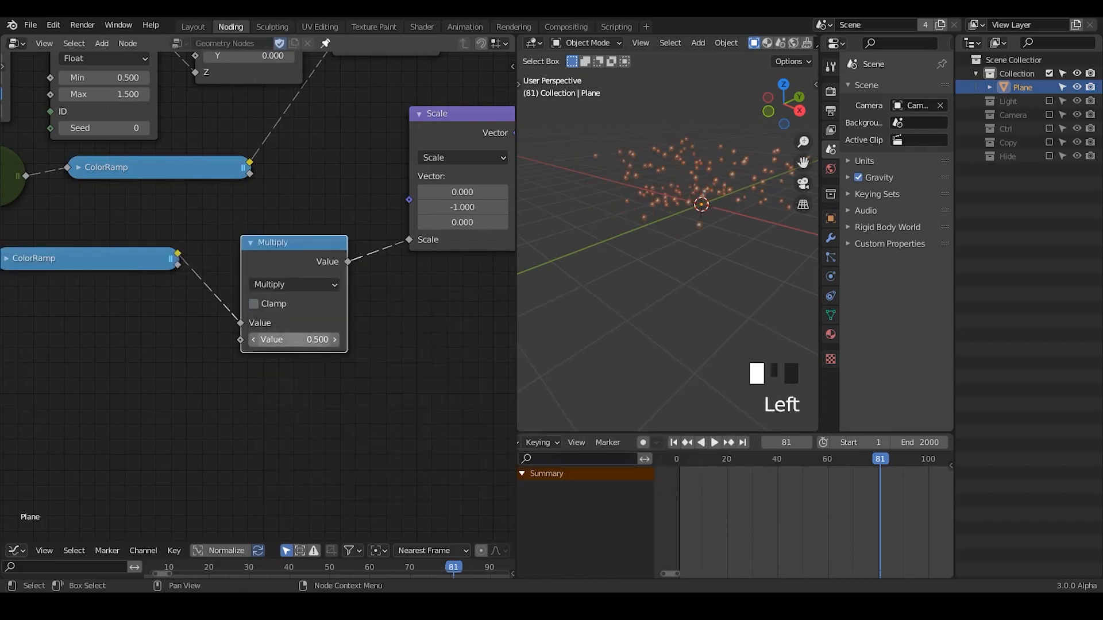
left_click(301, 342)
type("100")
key("Return")
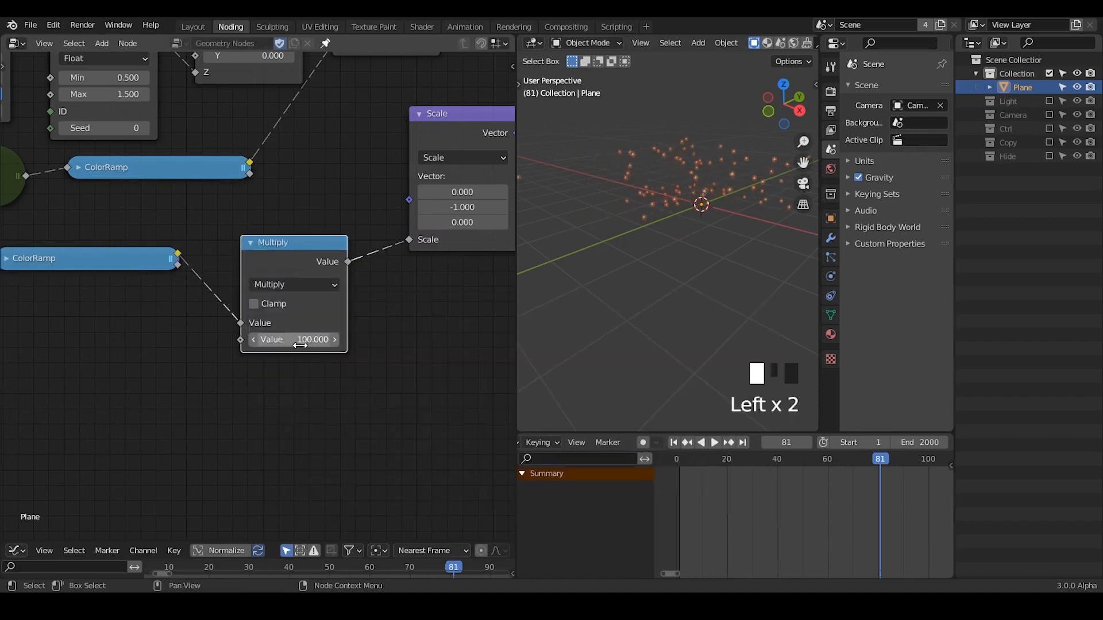
Play the animation from the first frame to check the drift with the Multiply node, and stop it.
left_click(674, 443)
left_click(713, 443)
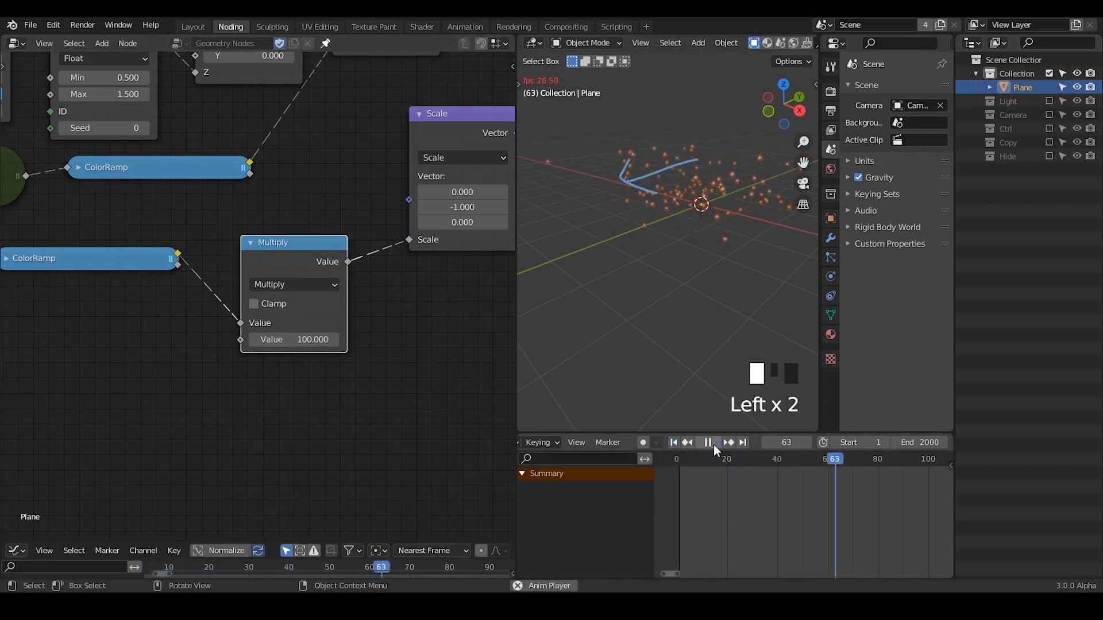
left_click(713, 443)
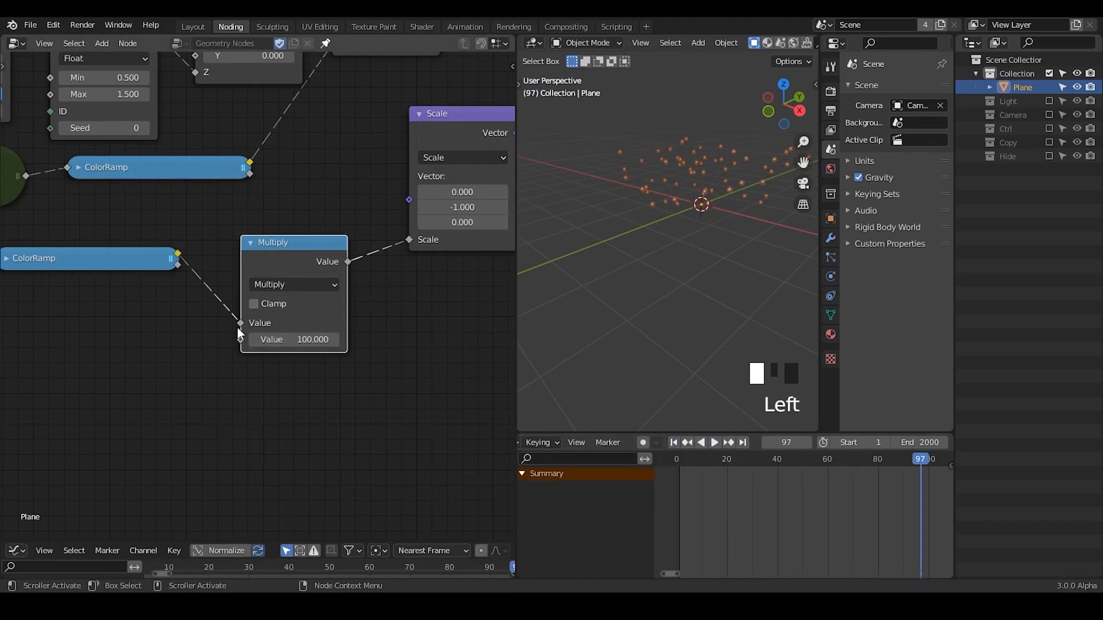
Switch the Multiply node to Add, and delete both it and the duplicated ColorRamp while keeping the falloff linked to Scale.
middle_click_drag(248, 294, 298, 295)
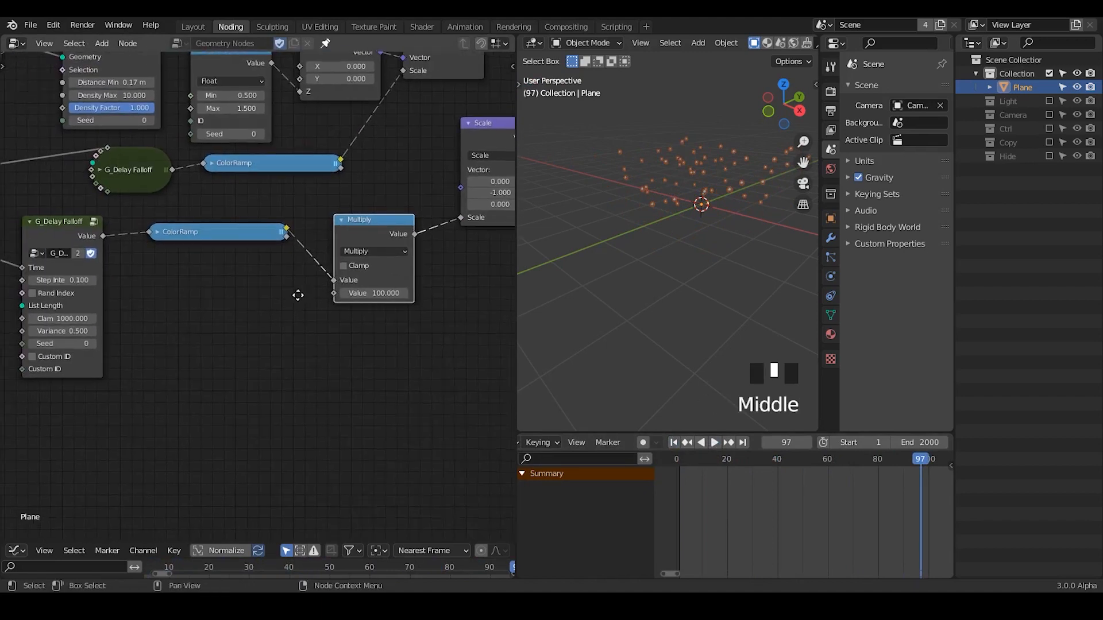
left_click(368, 253)
left_click(383, 282)
left_click(376, 232)
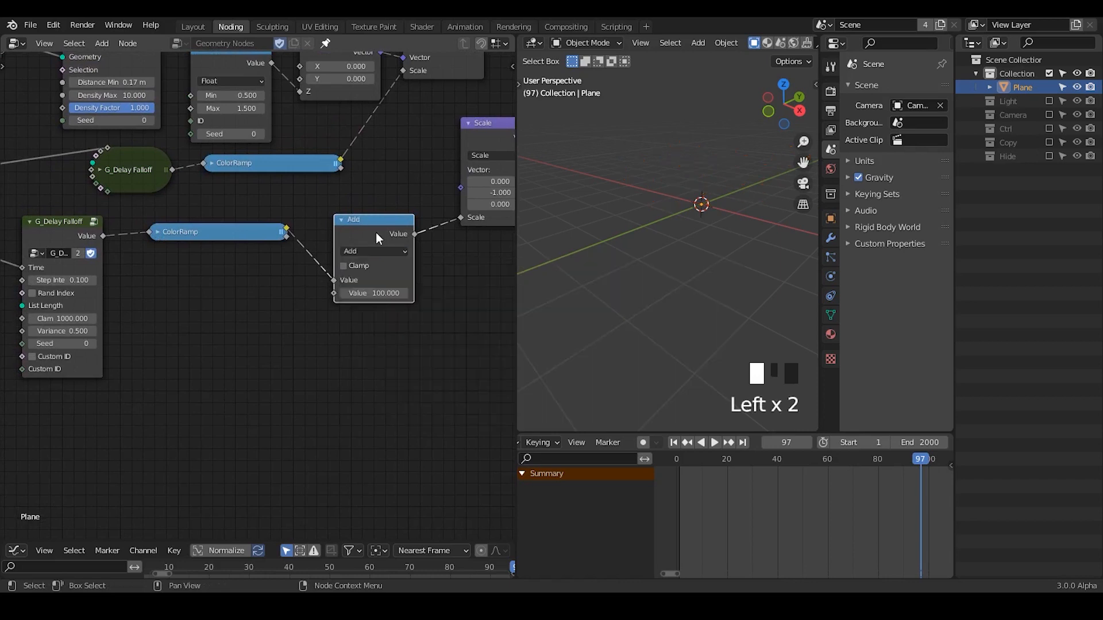
key("ctrl+x")
left_click_drag(220, 233, 237, 240)
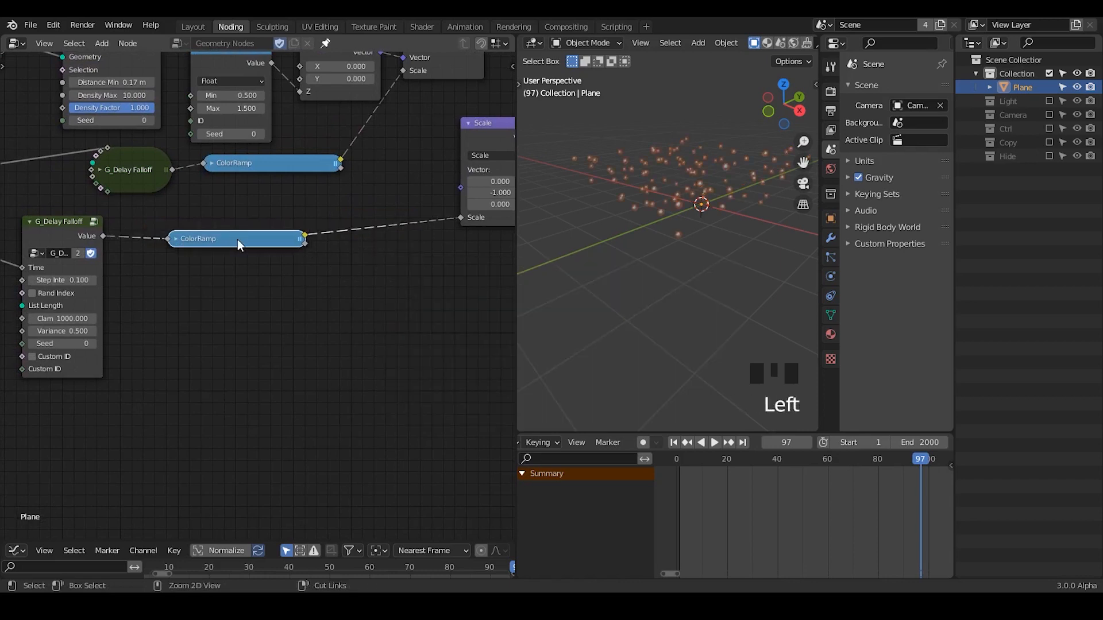
key("ctrl+x")
Rearrange the expanded G_Delay Falloff, Subtract and G_Time Info nodes closer to the Scale nodes they drive.
left_click_drag(78, 227, 196, 243)
middle_click_drag(218, 276, 351, 258)
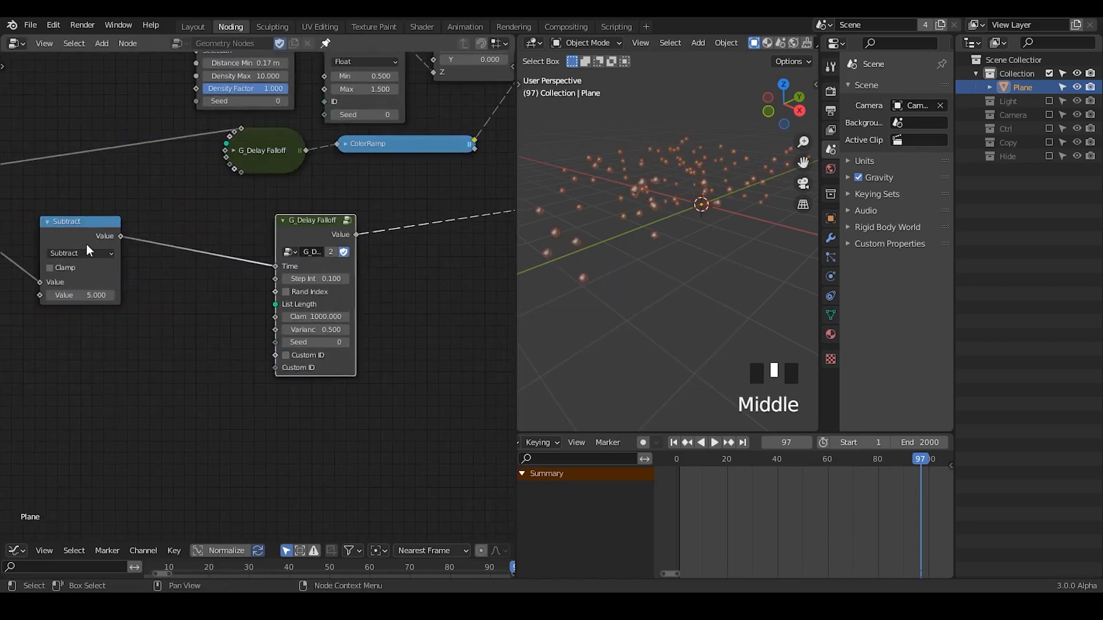
left_click_drag(73, 233, 164, 257)
middle_click_drag(229, 284, 401, 281)
left_click_drag(19, 198, 216, 177)
middle_click_drag(503, 225, 273, 237)
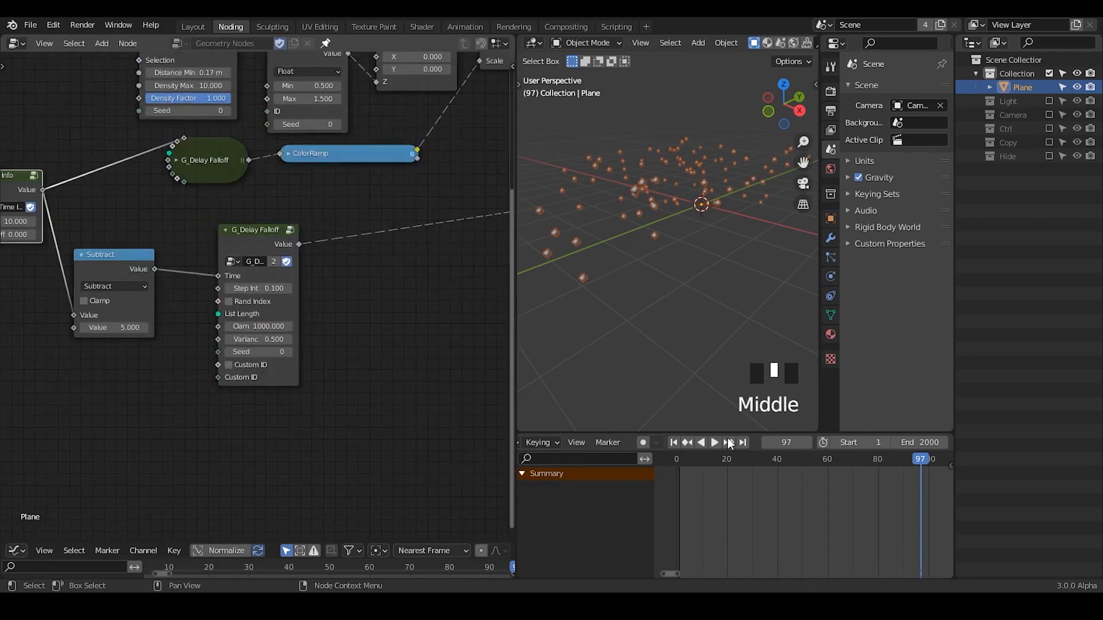
Replay the animation from the first frame to examine the points' sideways movement, and stop it.
left_click(674, 443)
left_click(716, 442)
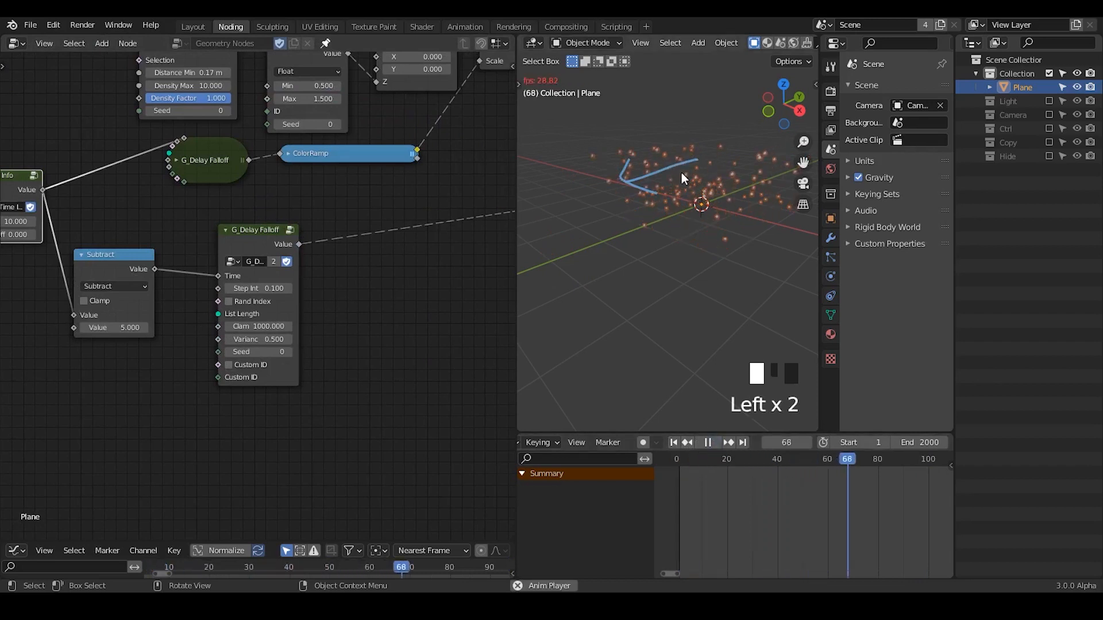
left_click(714, 443)
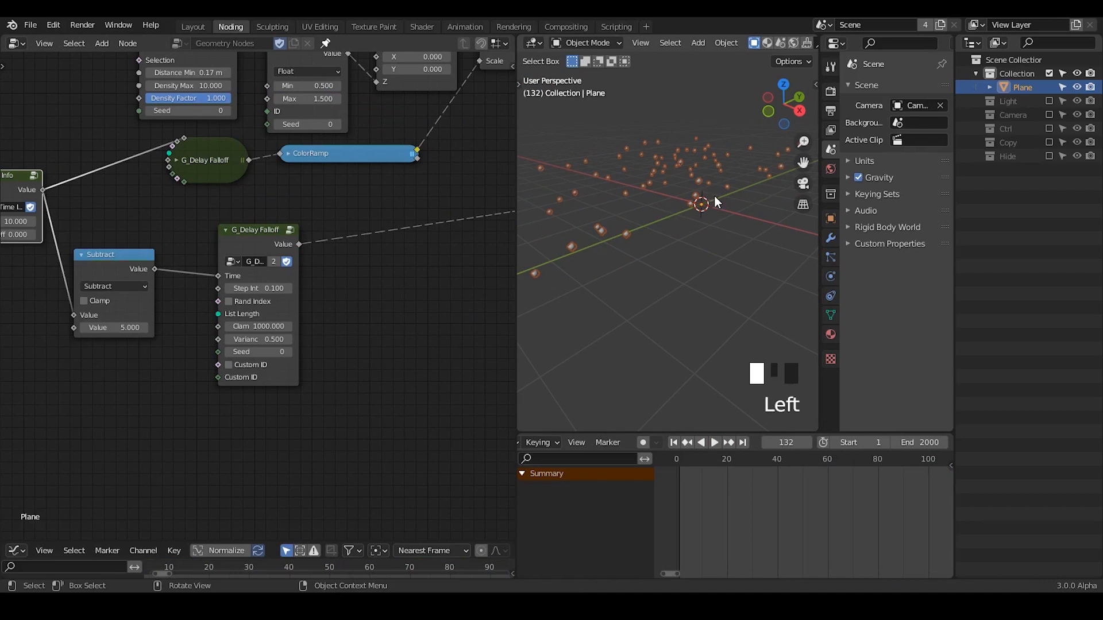
Move the Group Output further along and insert an Instance on Points node between it and Set Position.
middle_click_drag(284, 213, 295, 222)
middle_click_drag(386, 200, 371, 120)
middle_click_drag(328, 159, 241, 189)
left_click_drag(365, 129, 478, 133)
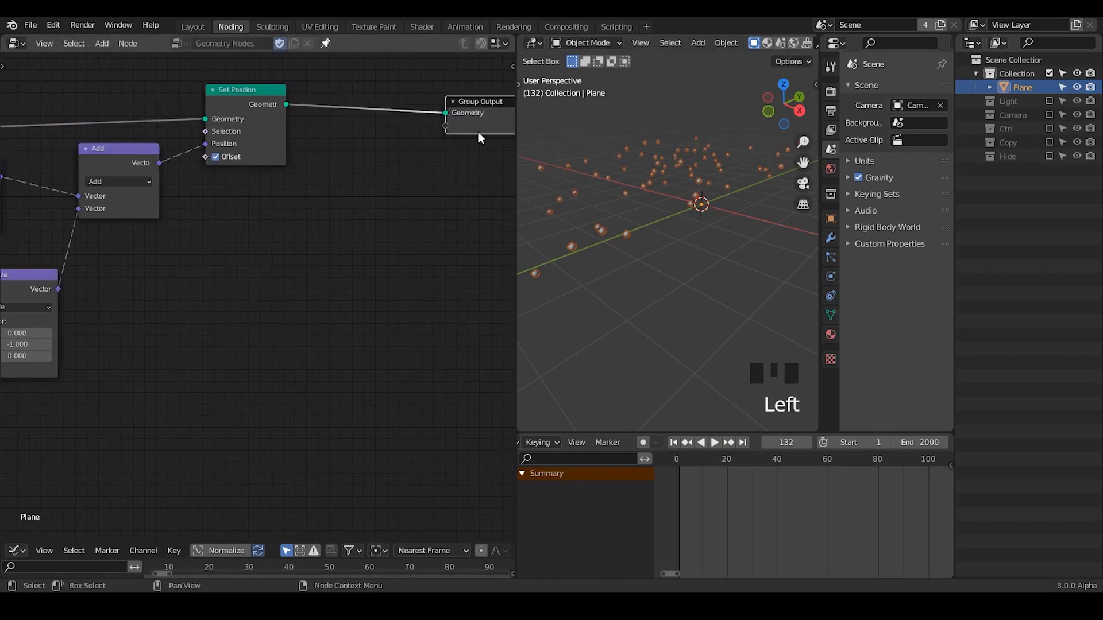
key("ctrl+a")
type("point")
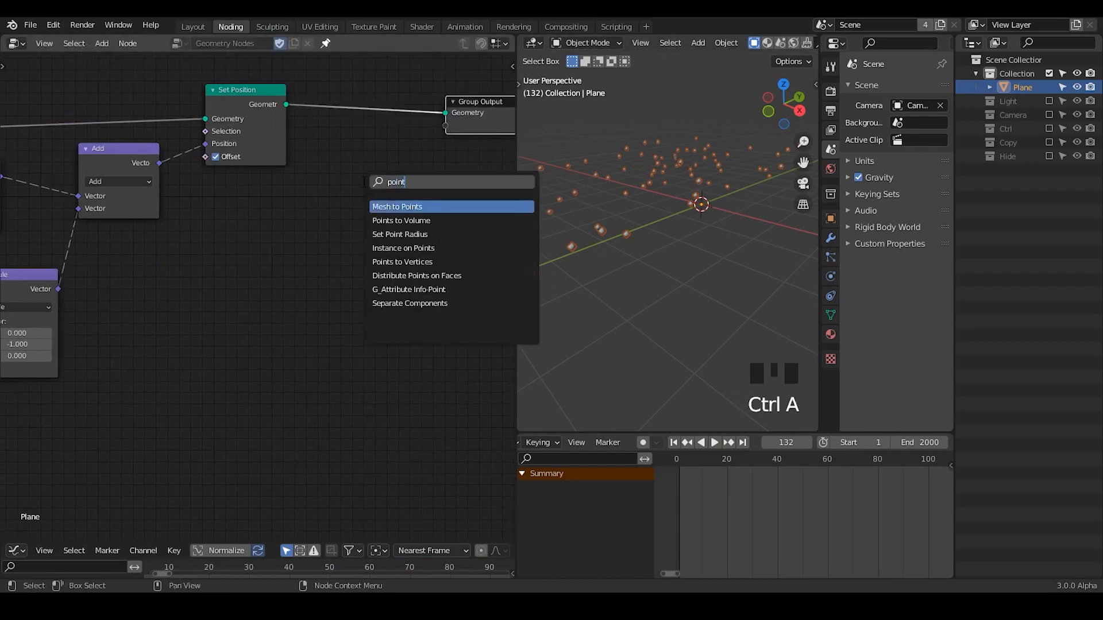
type(" instance")
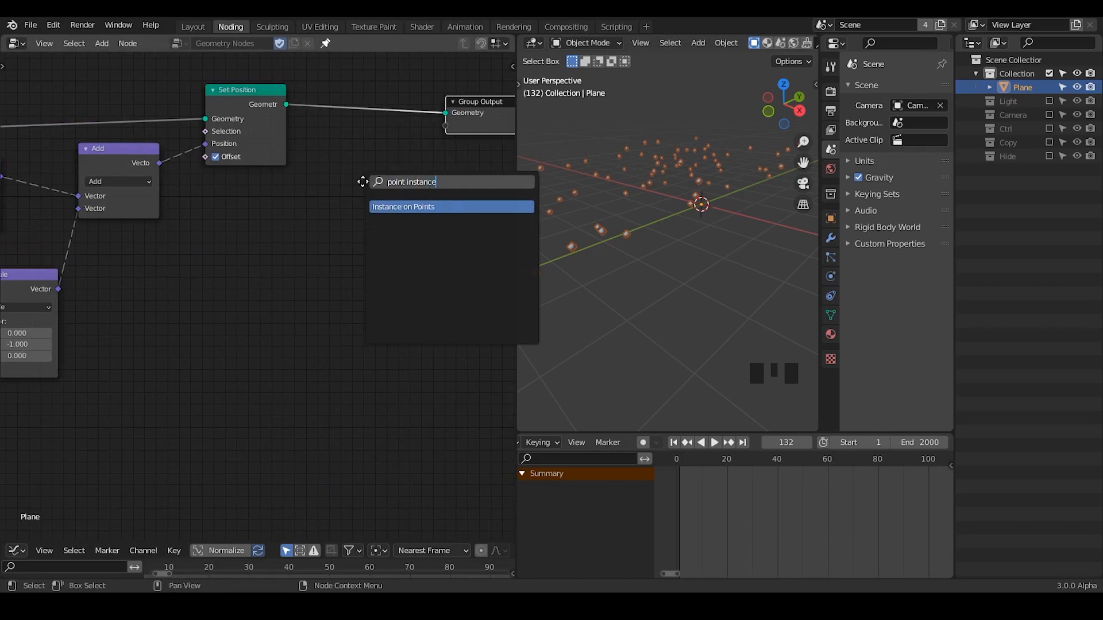
key("Return")
left_click(335, 86)
Move the separate Object Info, Position, Transfer Attribute, Mix and Set Position group below the Instance on Points node.
middle_click_drag(108, 268, 446, 243)
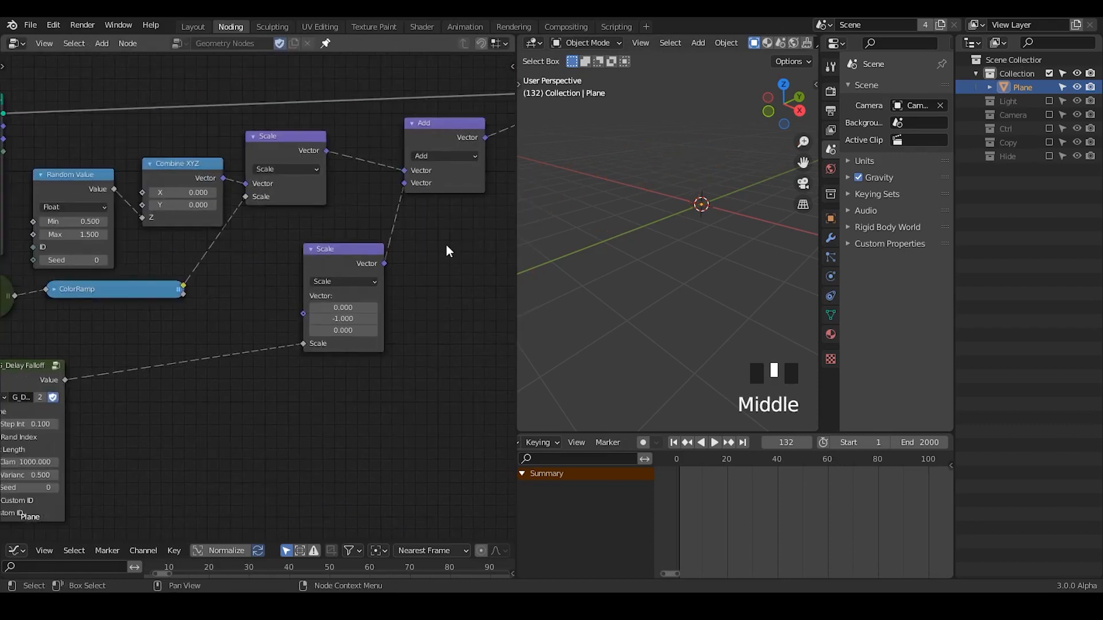
middle_click_drag(98, 221, 463, 121, "ctrl")
middle_click_drag(128, 188, 180, 184)
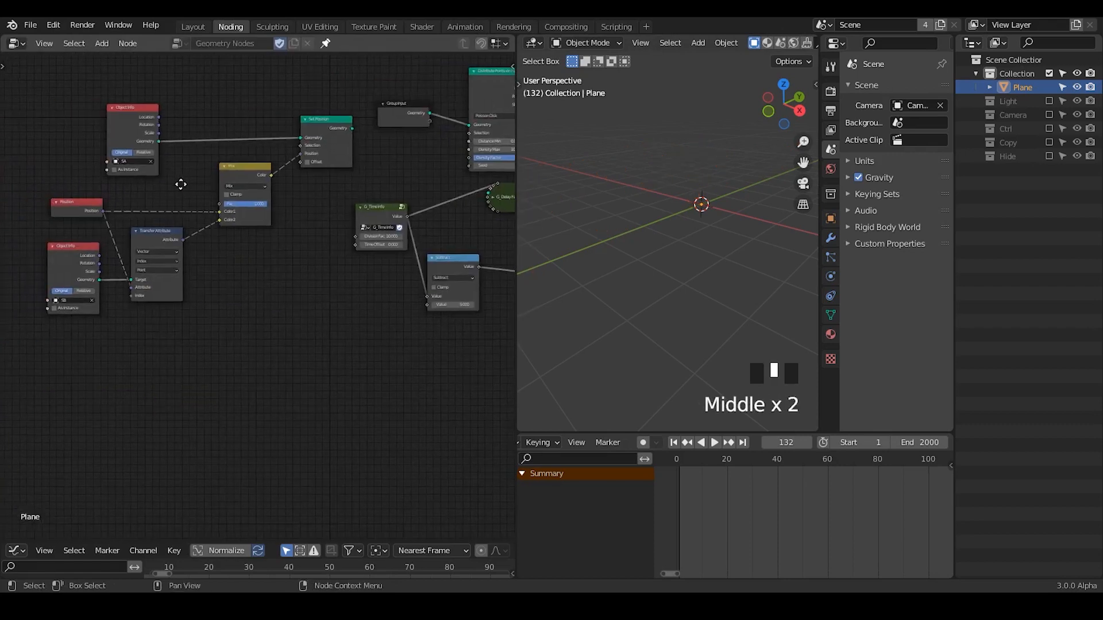
left_click_drag(337, 70, 33, 412)
key("g")
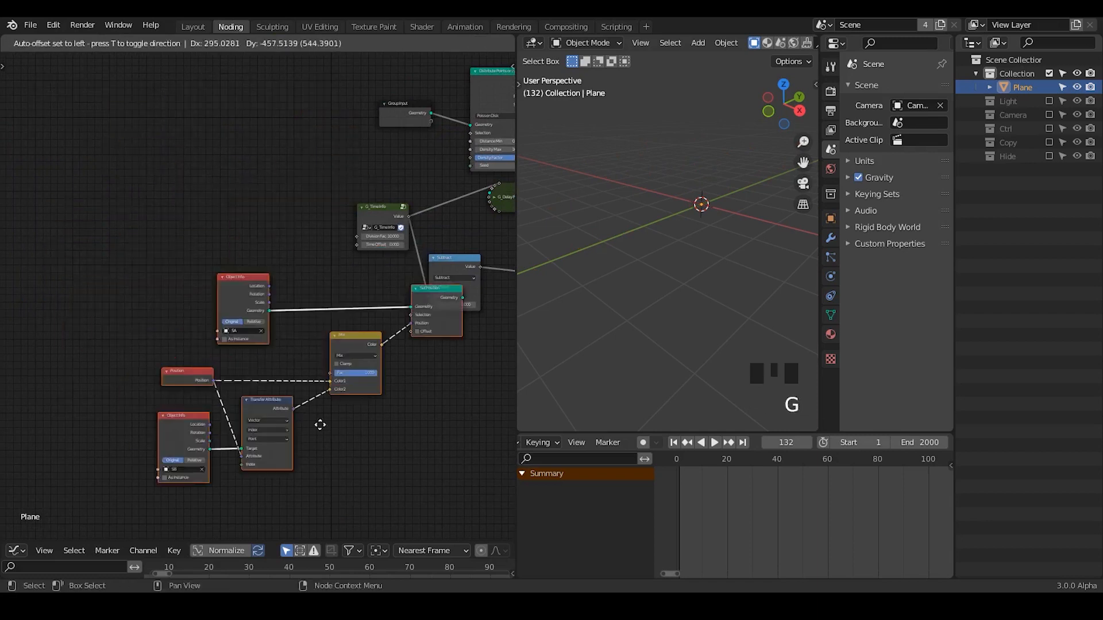
middle_click_drag(455, 412, 86, 334)
key("g")
left_click(477, 285)
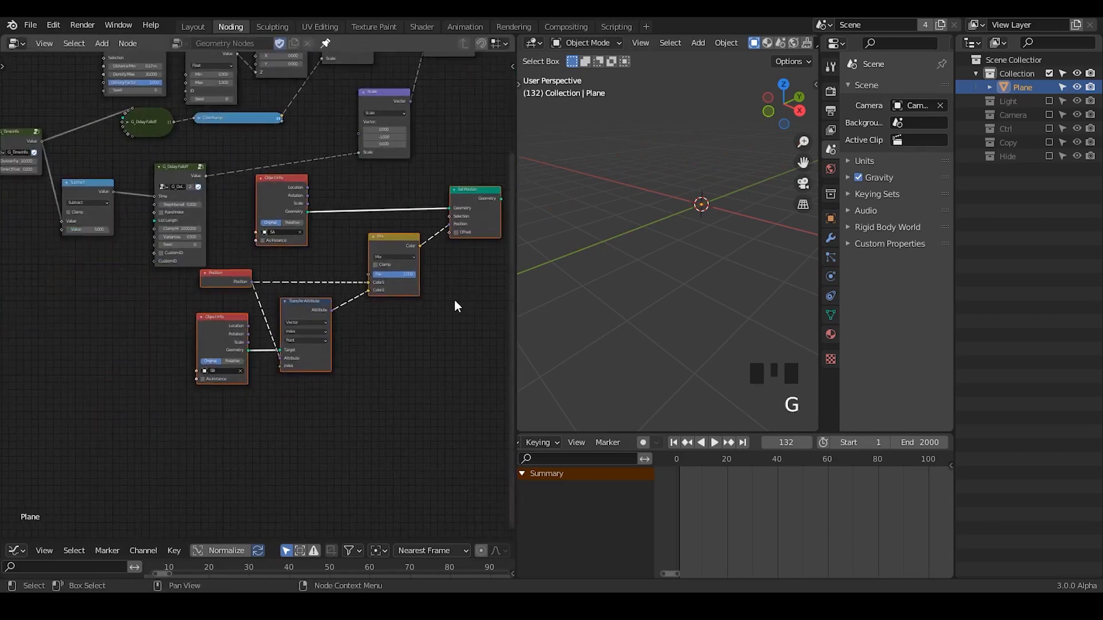
middle_click_drag(441, 301, 171, 412)
key("g")
left_click(407, 330)
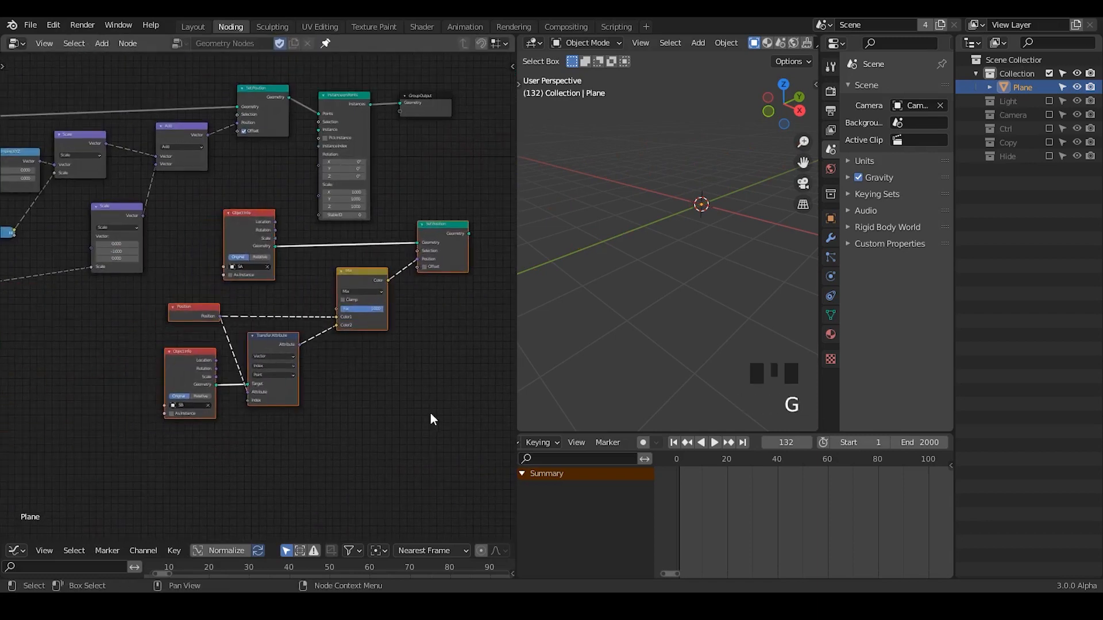
Move the Instance on Points and Group Output nodes further from Set Position to make room in the chain.
middle_click_drag(431, 418, 394, 264, "ctrl")
middle_click_drag(450, 200, 163, 326)
middle_click_drag(223, 250, 217, 313, "ctrl")
middle_click_drag(201, 278, 178, 316)
left_click(159, 207)
key("g")
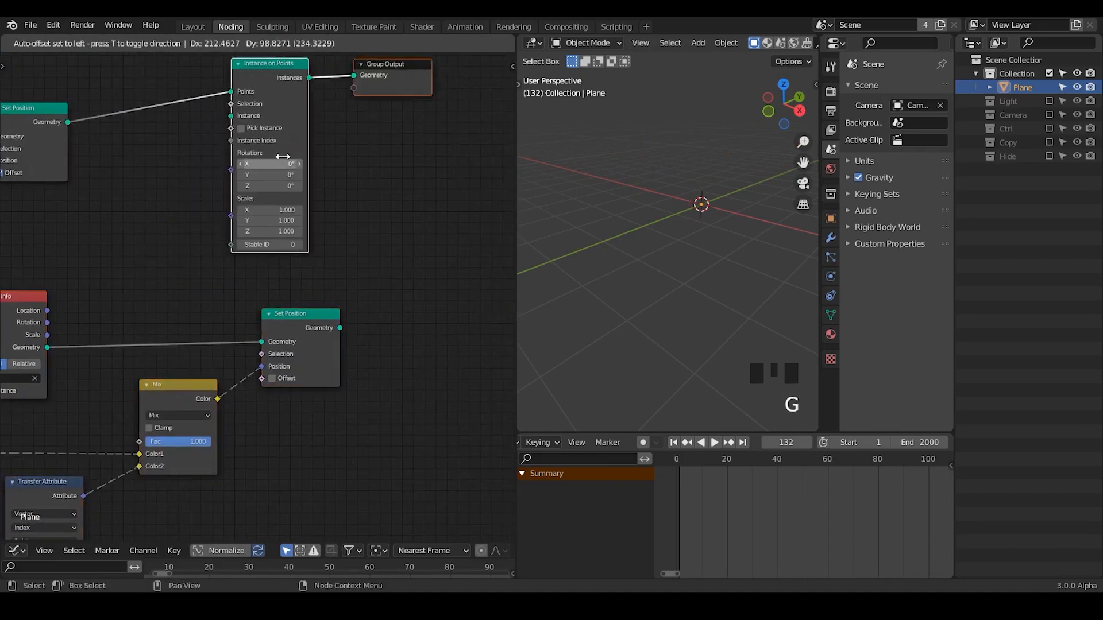
left_click(311, 166)
left_click(353, 132)
left_click_drag(311, 104, 273, 93)
left_click(314, 88)
Insert a Realize Instances node between Instance on Points and Group Output.
mouse_move(302, 78)
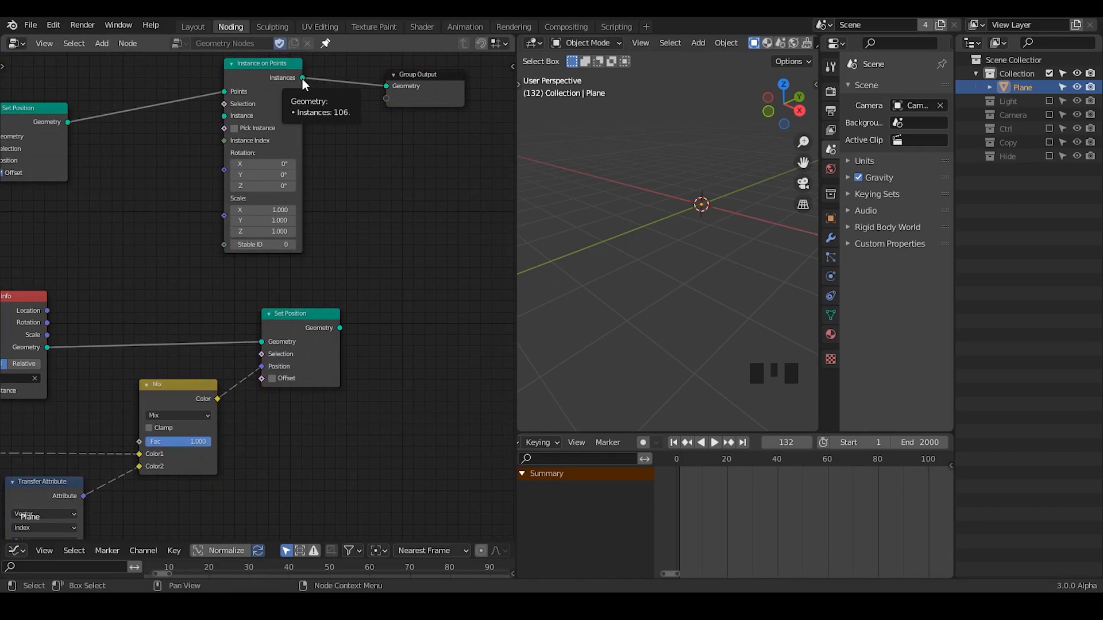
key("ctrl+a")
type("realiz")
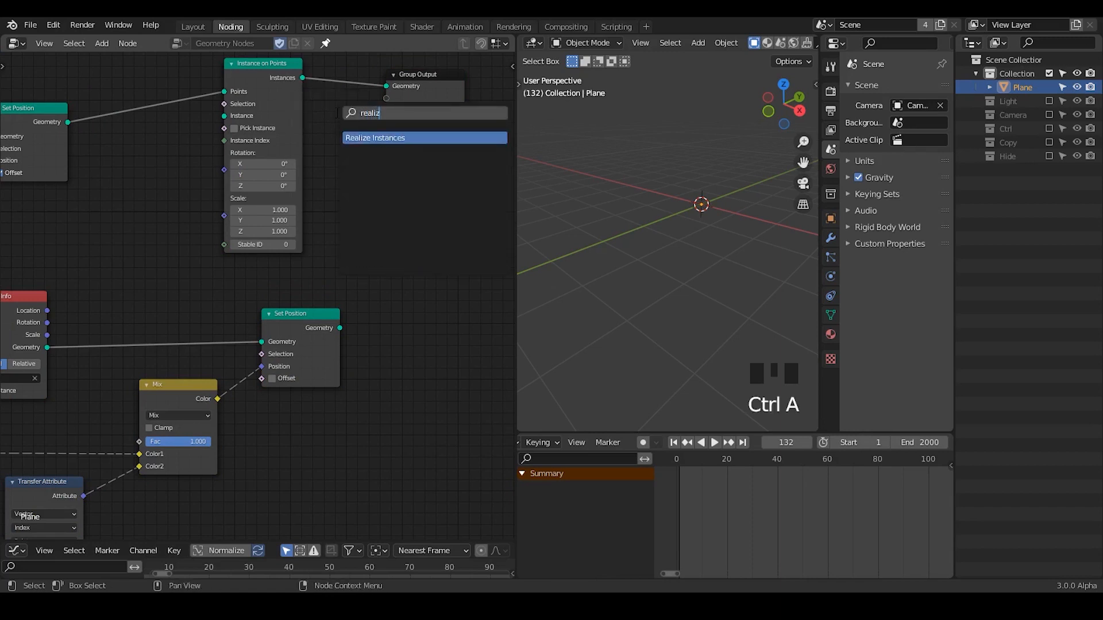
key("Return")
left_click(335, 63)
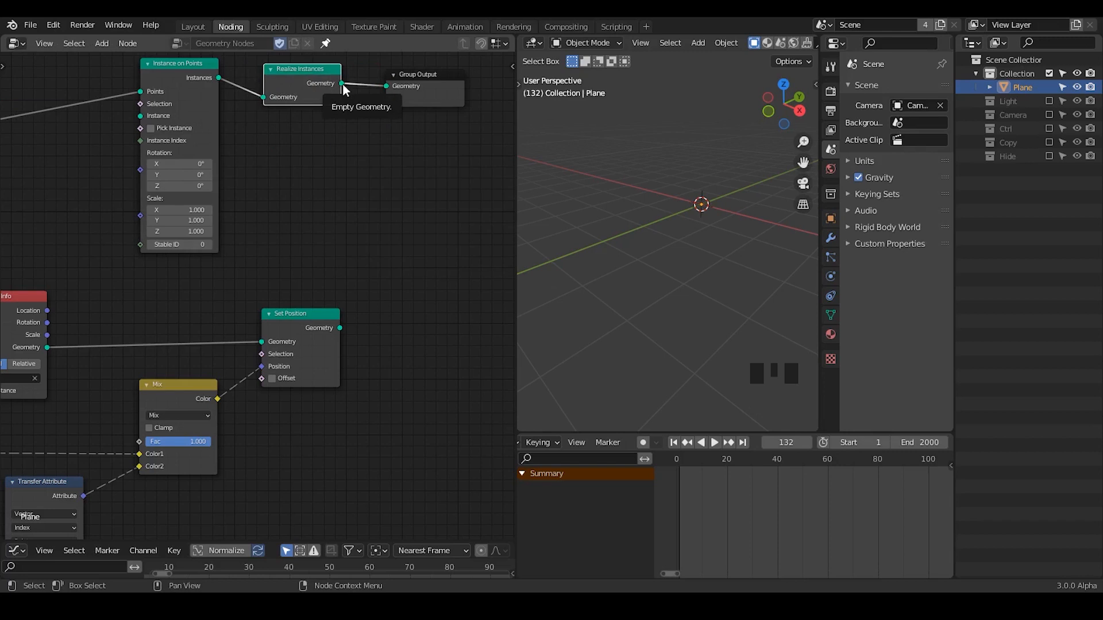
Connect the SA Object Info's Geometry to the Instance input of Instance on Points and move the separate Set Position node lower.
mouse_move(262, 99)
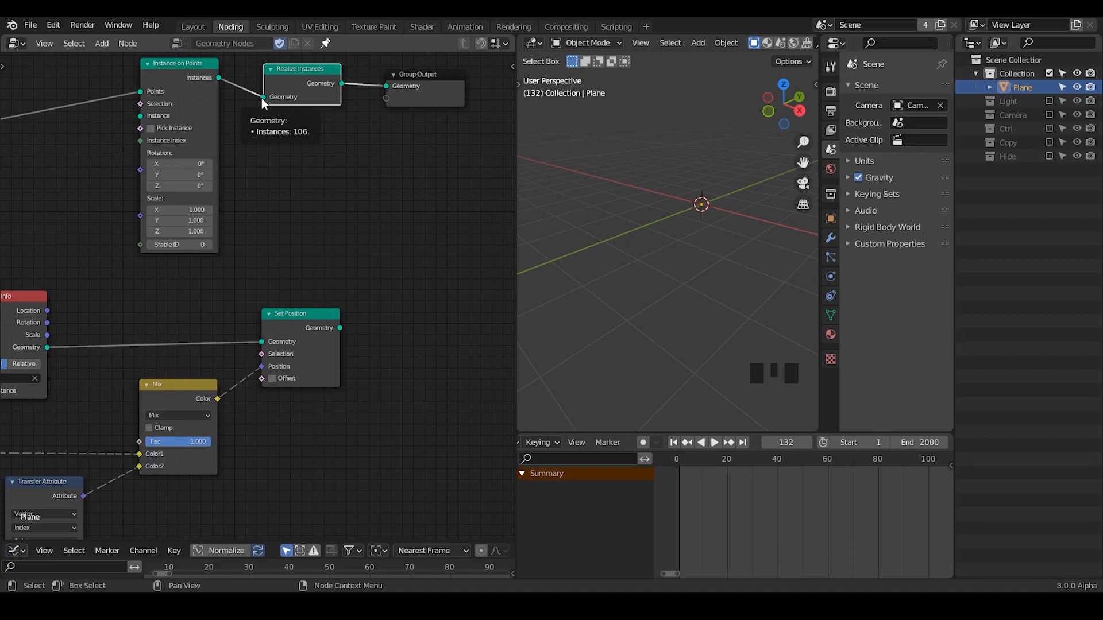
middle_click_drag(103, 338, 246, 320)
left_click_drag(180, 308, 294, 100)
left_click_drag(430, 314, 432, 392)
Duplicate the Instance on Points node below the original and cut the SA Object Info's link to the separate Set Position node.
middle_click_drag(318, 59, 284, 106)
left_click(342, 152)
key("shift+d")
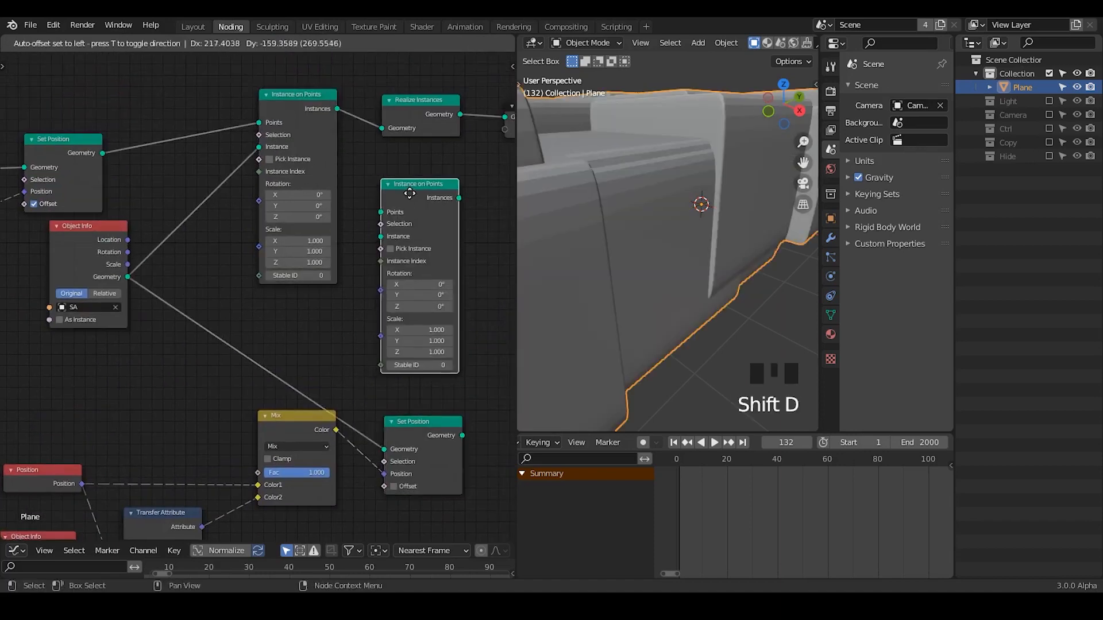
left_click(410, 193)
middle_click_drag(351, 158, 351, 58)
right_click_drag(217, 303, 219, 298, "ctrl")
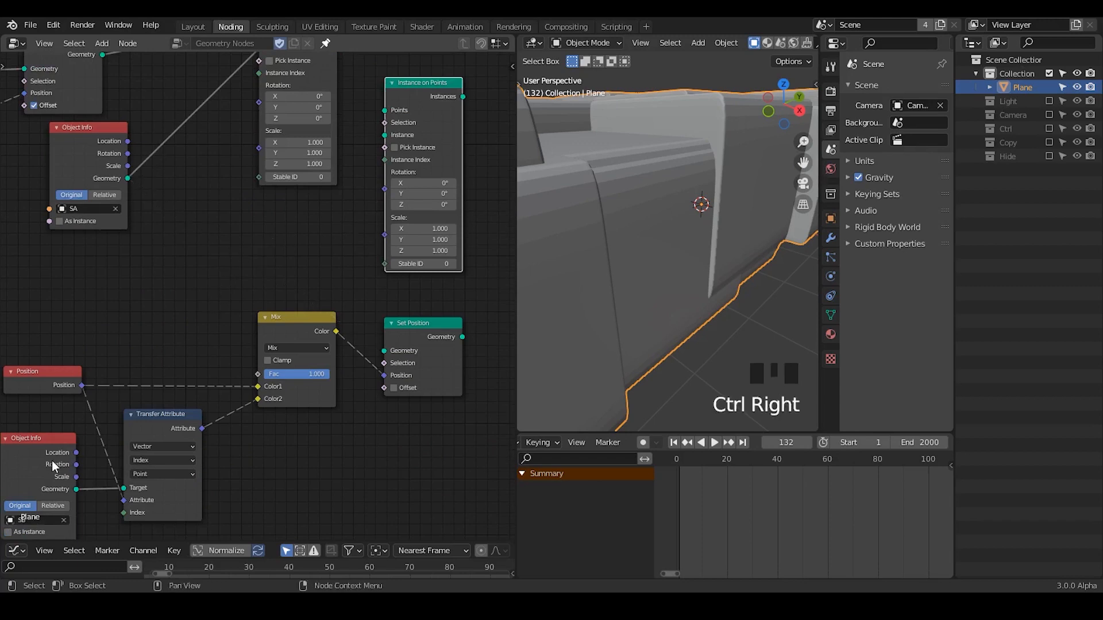
Feed the duplicated Instance on Points with a copy of the SB Object Info as Instance and the upper Set Position's Geometry as Points.
left_click(51, 461)
key("shift+d")
left_click(204, 242)
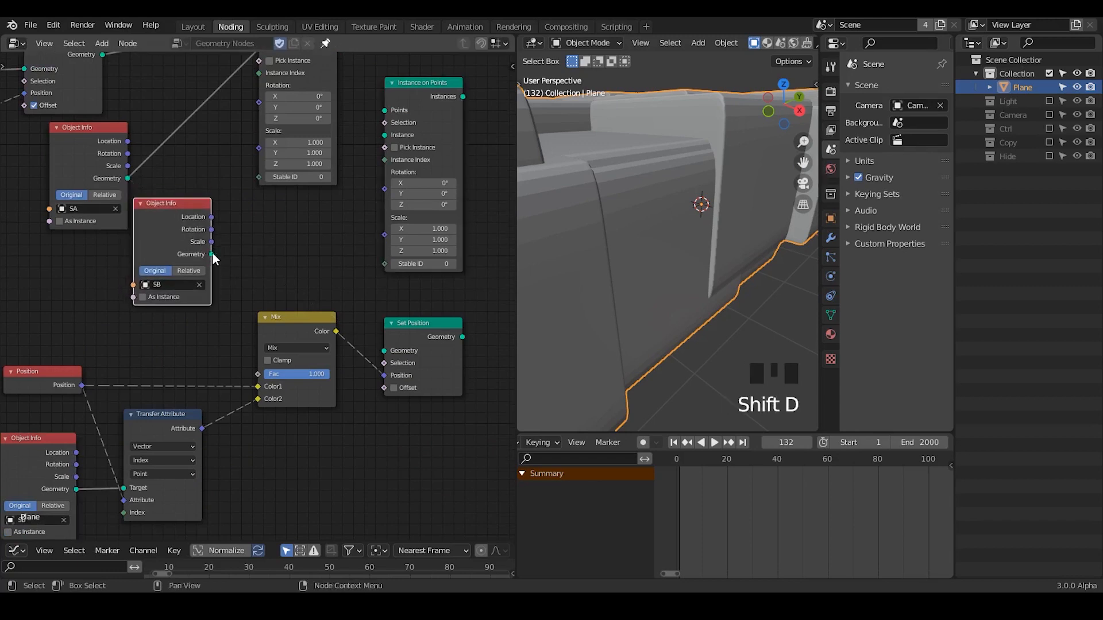
left_click_drag(212, 254, 385, 136)
middle_click_drag(274, 181, 260, 246)
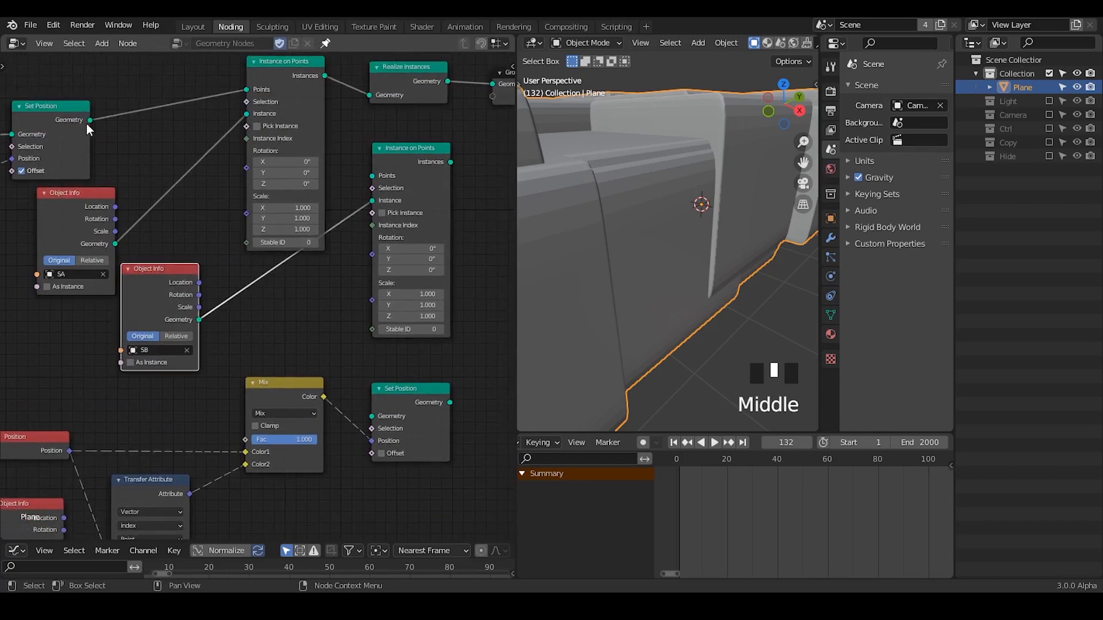
left_click_drag(90, 119, 372, 175)
middle_click_drag(234, 250, 272, 231)
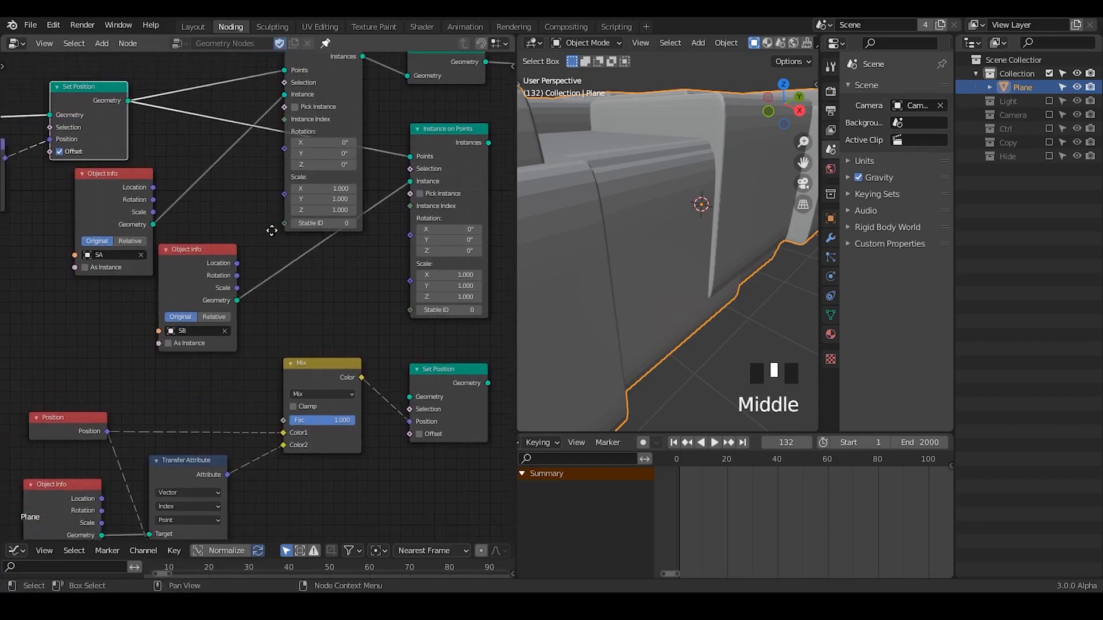
Add a Value node set to 0.100 and connect it to the Scale of both Instance on Points nodes.
key("ctrl+a")
type("val")
key("Return")
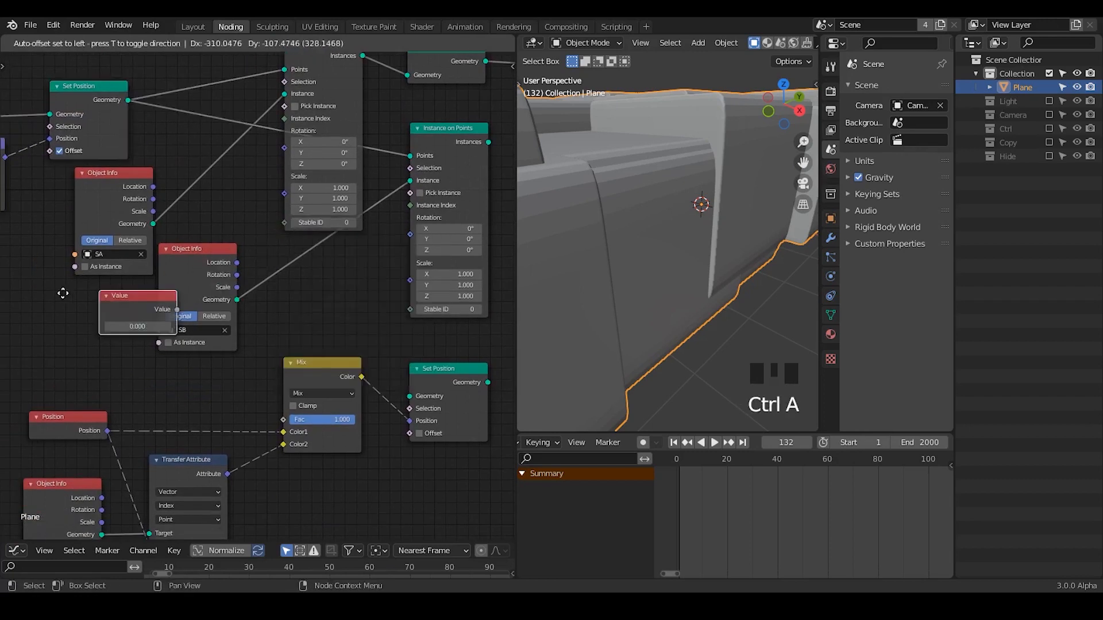
left_click(33, 292)
left_click_drag(110, 309, 411, 281)
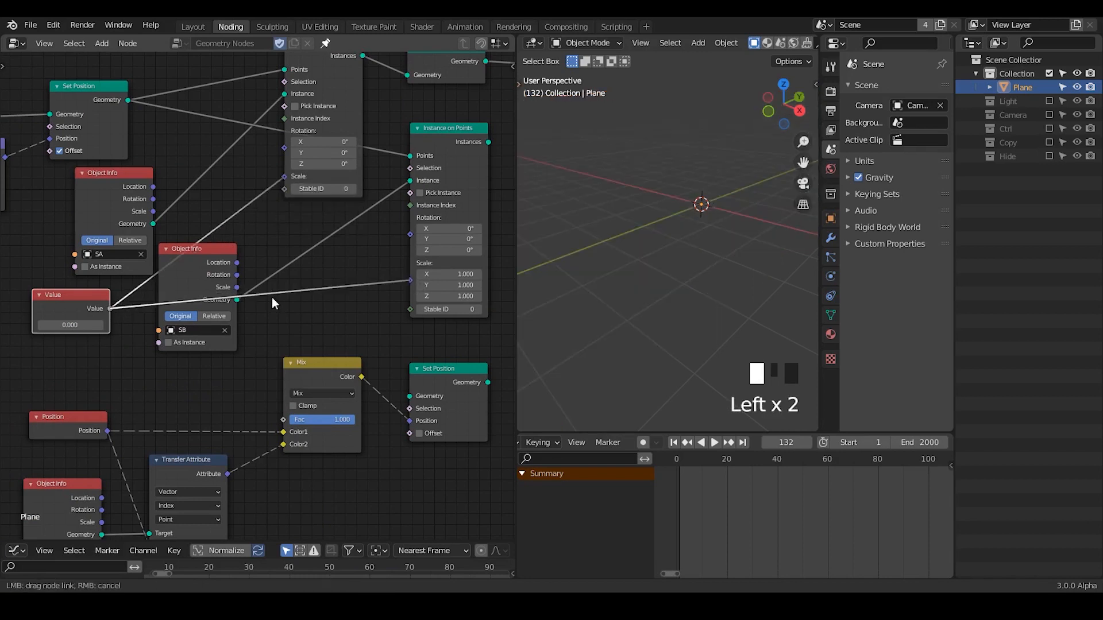
left_click_drag(70, 325, 95, 325, "shift")
middle_click_drag(277, 249, 214, 271)
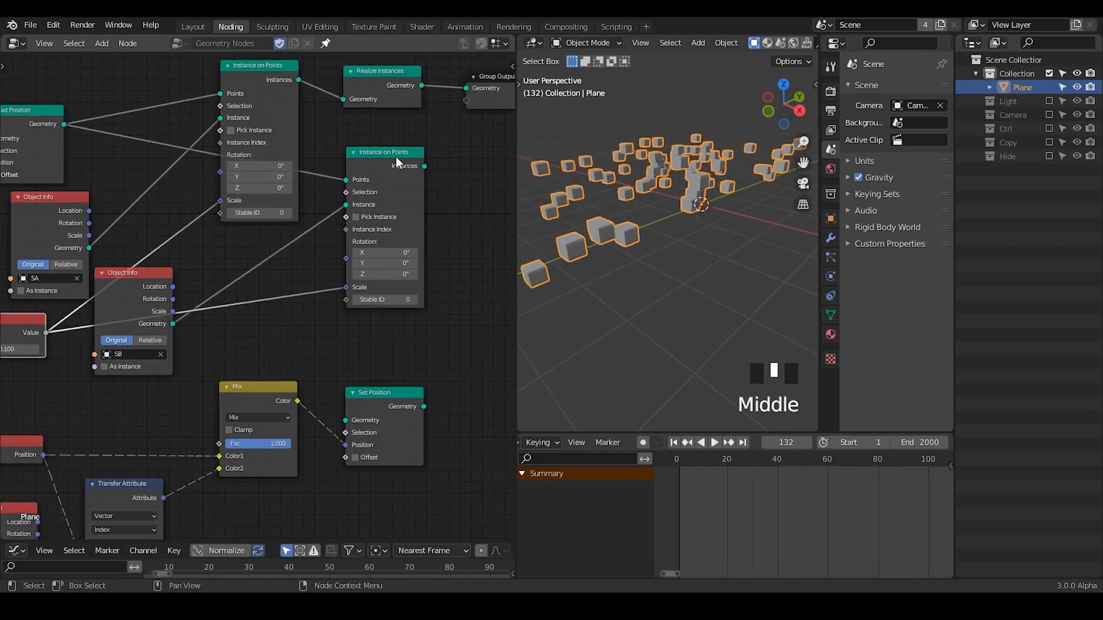
Stack the two Instance on Points nodes and inspect the geometry entering and leaving Realize Instances.
left_click_drag(395, 156, 295, 190)
left_click_drag(258, 86, 277, 182)
middle_click_drag(373, 224, 335, 150)
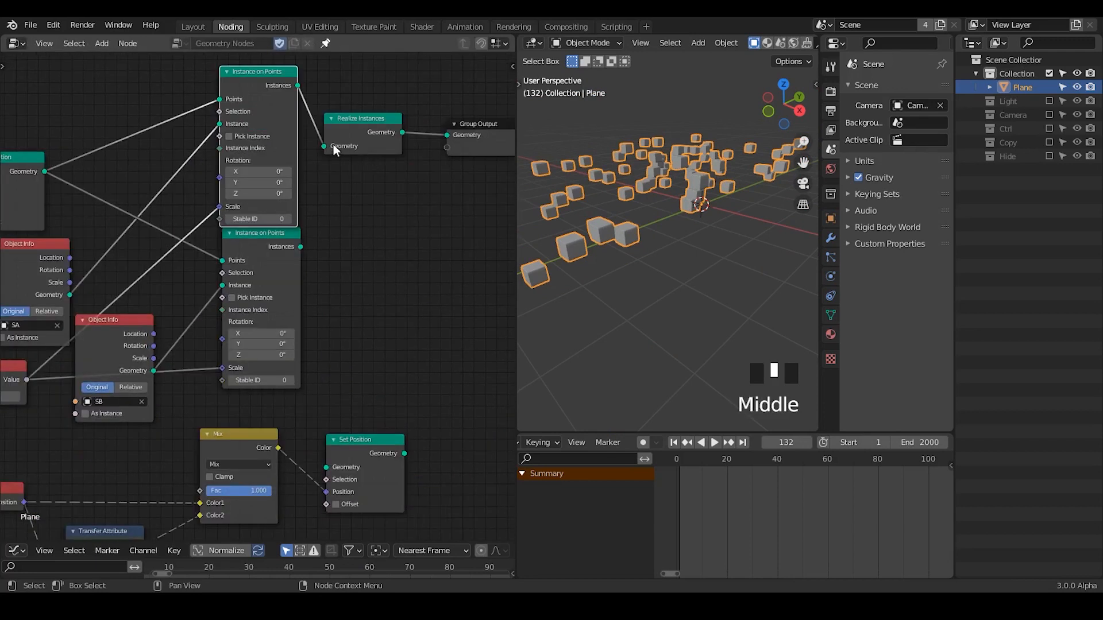
mouse_move(324, 150)
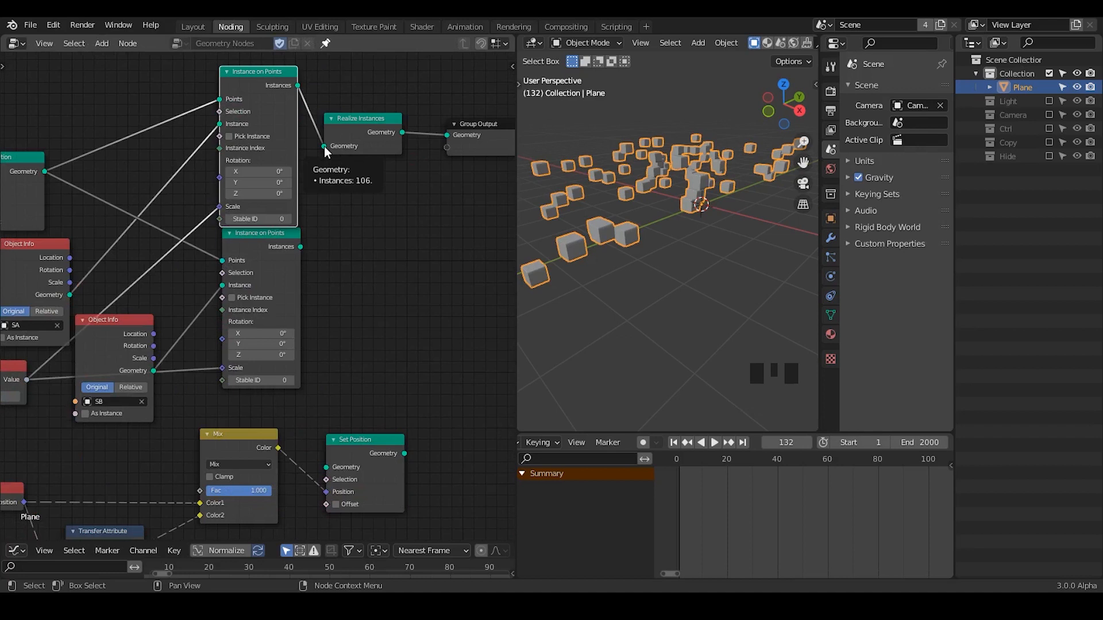
mouse_move(403, 133)
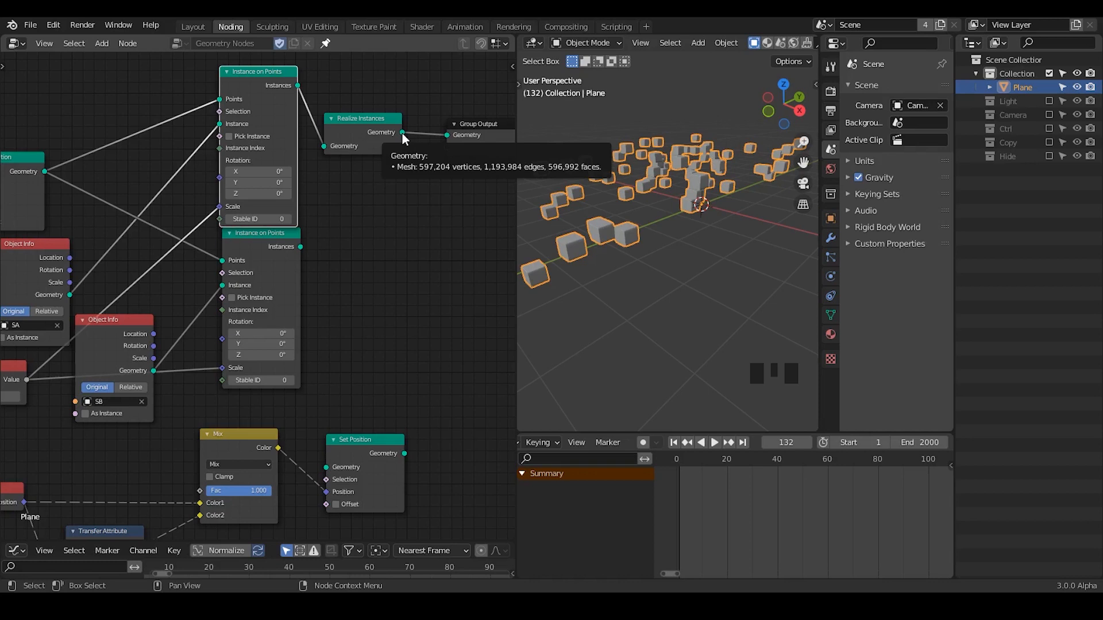
Duplicate the Realize Instances node and attach the copy to the second Instance on Points node's Instances output.
middle_click_drag(315, 354, 325, 271)
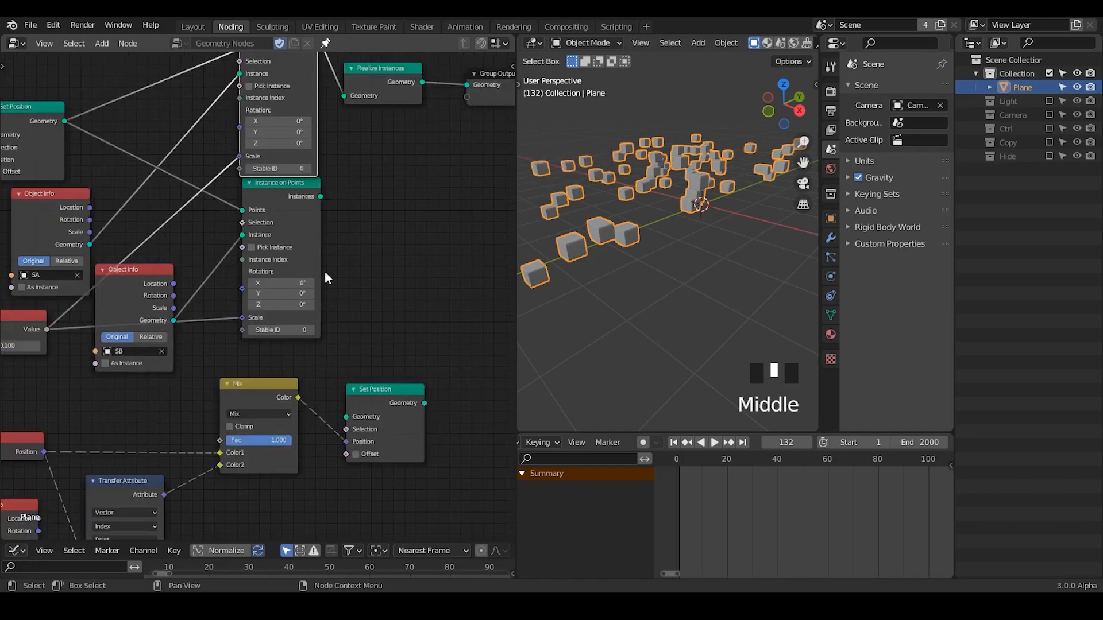
left_click_drag(279, 204, 393, 204)
left_click(389, 93)
key("shift+d")
left_click(409, 201)
middle_click_drag(407, 377, 371, 340)
Move the separate Set Position node beyond the Realize Instances nodes and feed it the first Realize Instances' Geometry.
left_click_drag(362, 345, 489, 144)
middle_click_drag(508, 152, 415, 224)
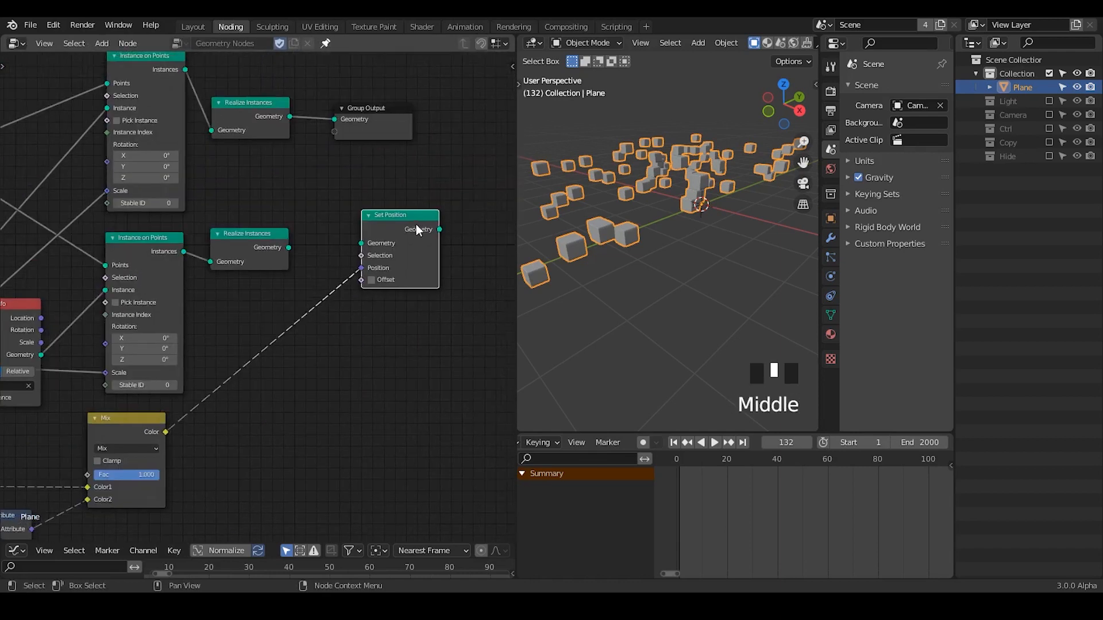
left_click_drag(416, 224, 453, 202)
left_click_drag(290, 116, 398, 221)
middle_click_drag(320, 289, 373, 227)
Move the Mix, Position, Transfer Attribute and lower SB Object Info nodes closer to the relocated Set Position node.
left_click(165, 373)
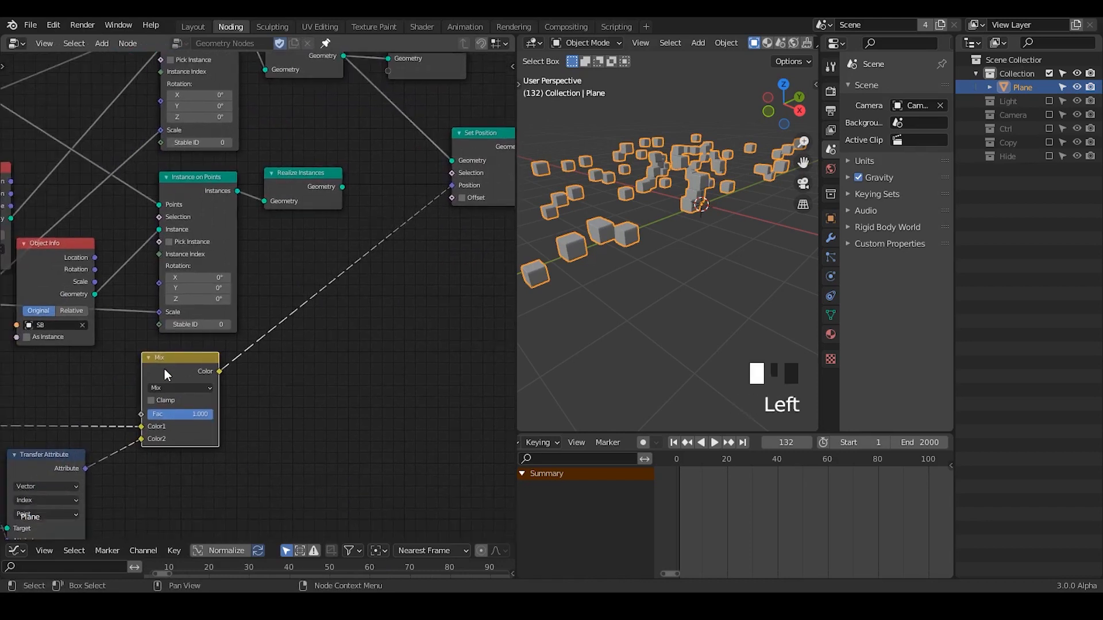
middle_click_drag(198, 341, 374, 308)
left_click_drag(391, 297, 106, 429)
key("g")
left_click(416, 211)
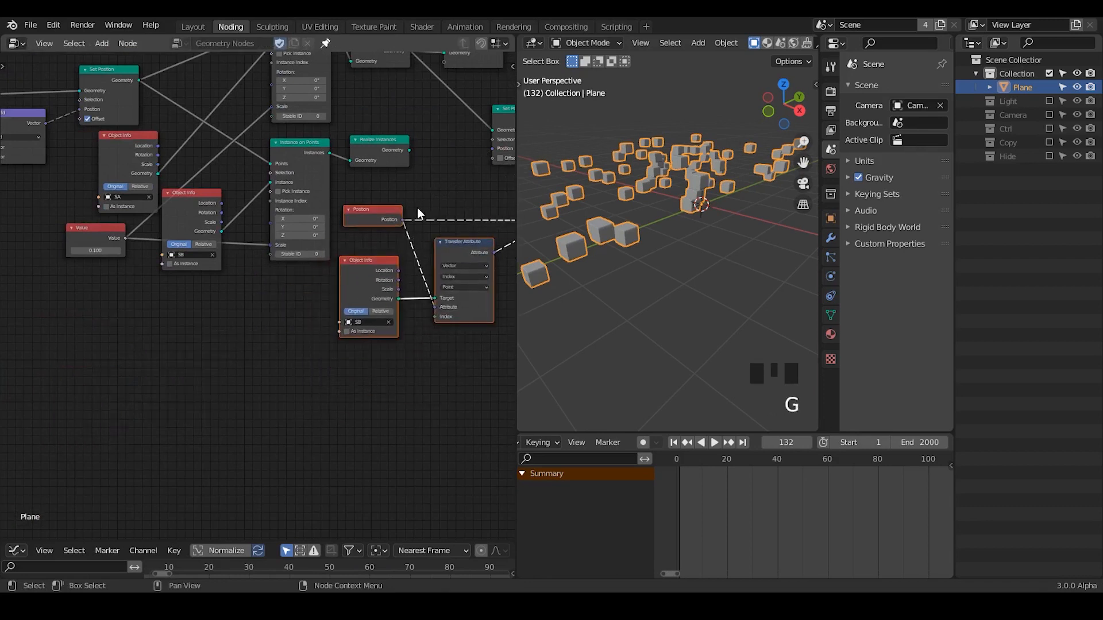
middle_click_drag(415, 210, 319, 259)
left_click(319, 260)
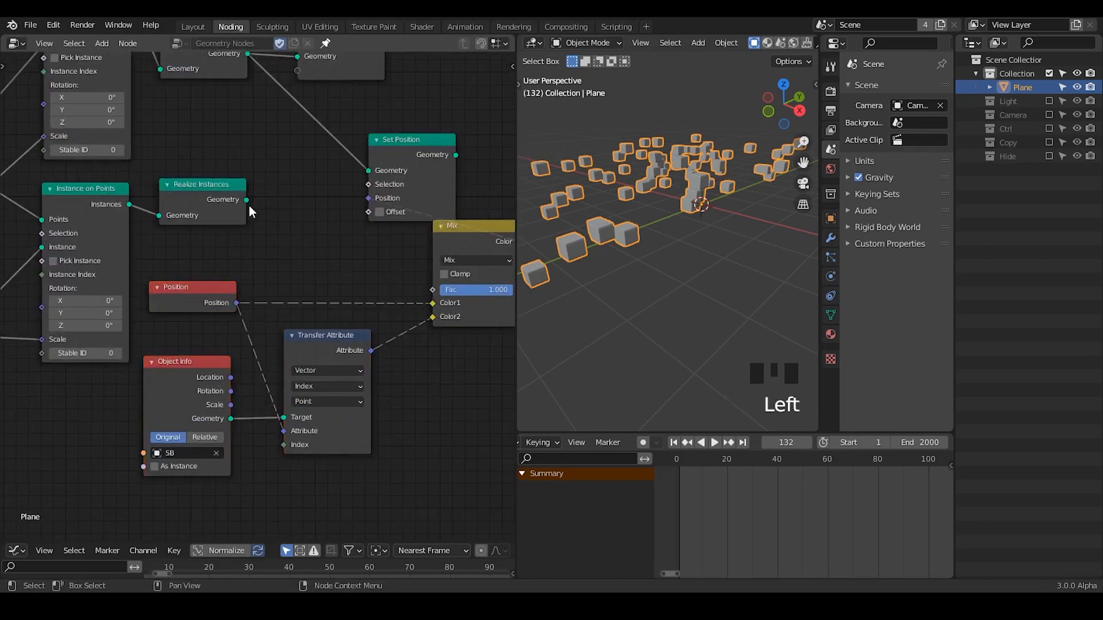
Connect the second Realize Instances' Geometry to the Transfer Attribute's Target and delete the lower SB Object Info node.
left_click_drag(247, 200, 284, 418)
left_click(180, 381)
key("x")
Spread out the Mix, Set Position and Group Output nodes and connect the Set Position's Geometry to Group Output.
middle_click_drag(396, 271, 280, 354)
left_click_drag(308, 230, 450, 171)
middle_click_drag(212, 165, 115, 208)
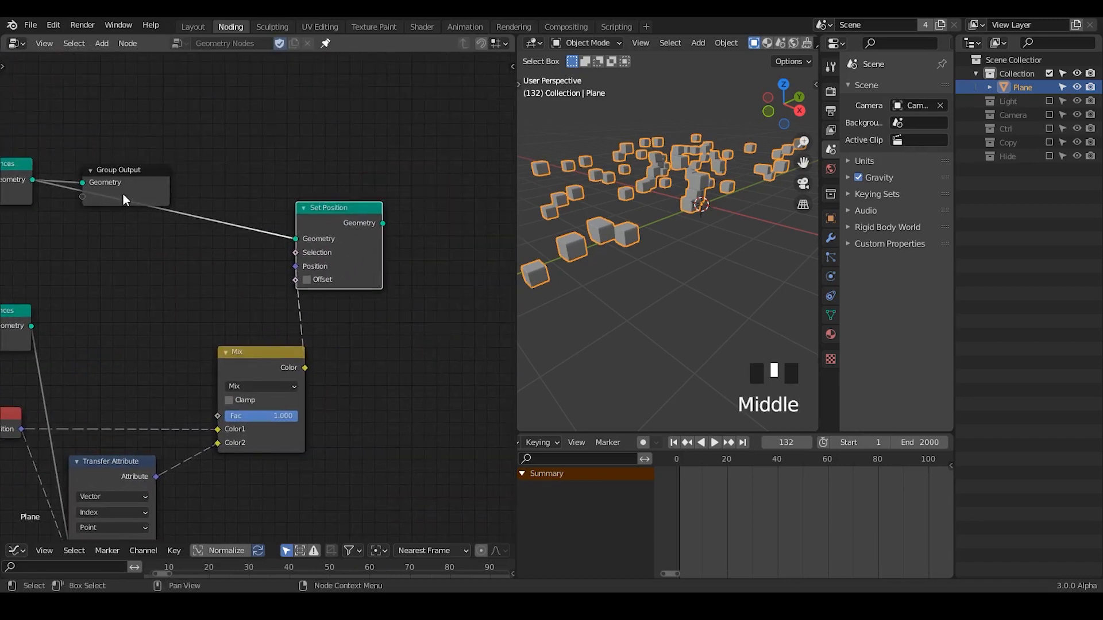
left_click(123, 200)
key("g")
left_click(512, 182)
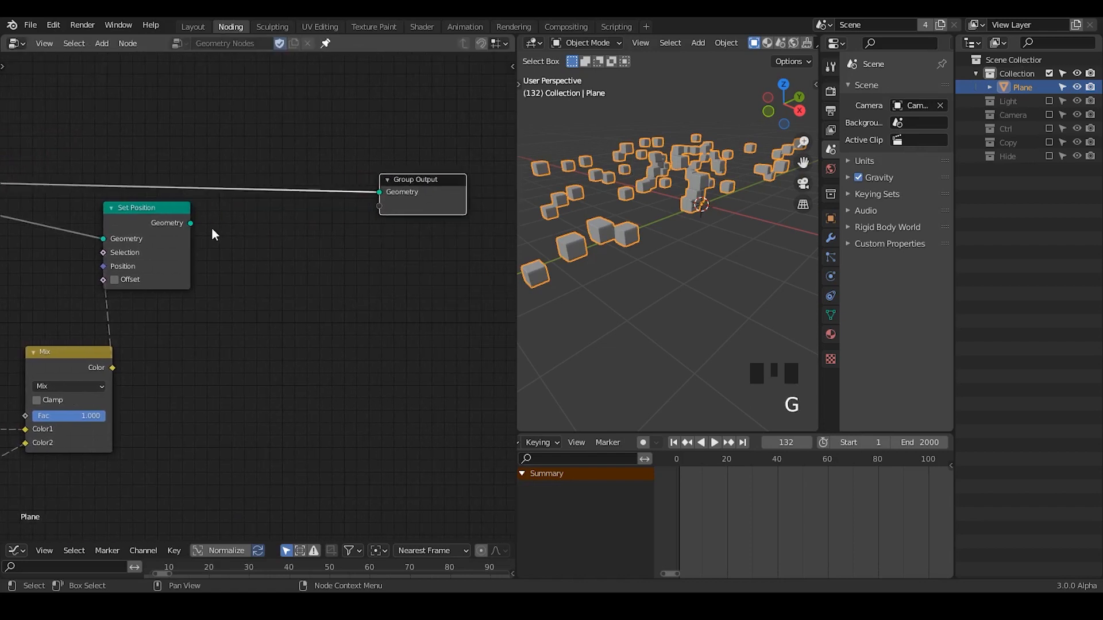
left_click_drag(190, 223, 337, 182)
middle_click_drag(209, 290, 452, 193)
Vary the Mix node's Fac to preview the morph, returning it to 1.000, and view the instances from another angle.
left_click(336, 320)
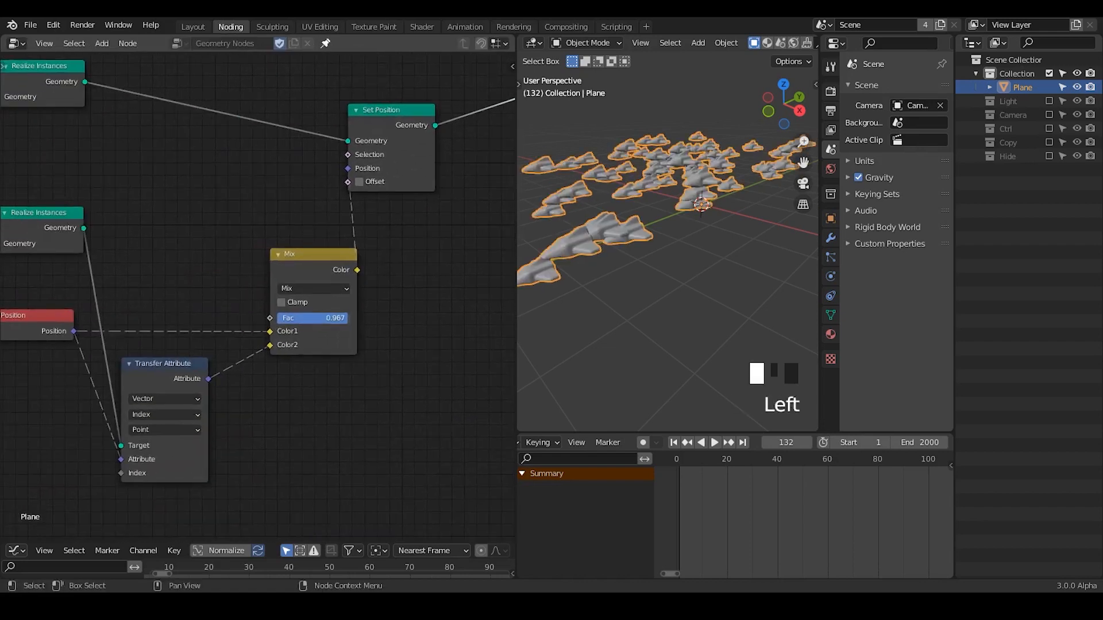
mouse_move(347, 318)
left_mouse_down()
mouse_move(277, 318)
mouse_move(350, 318)
left_mouse_up()
left_click_drag(362, 299, 366, 317)
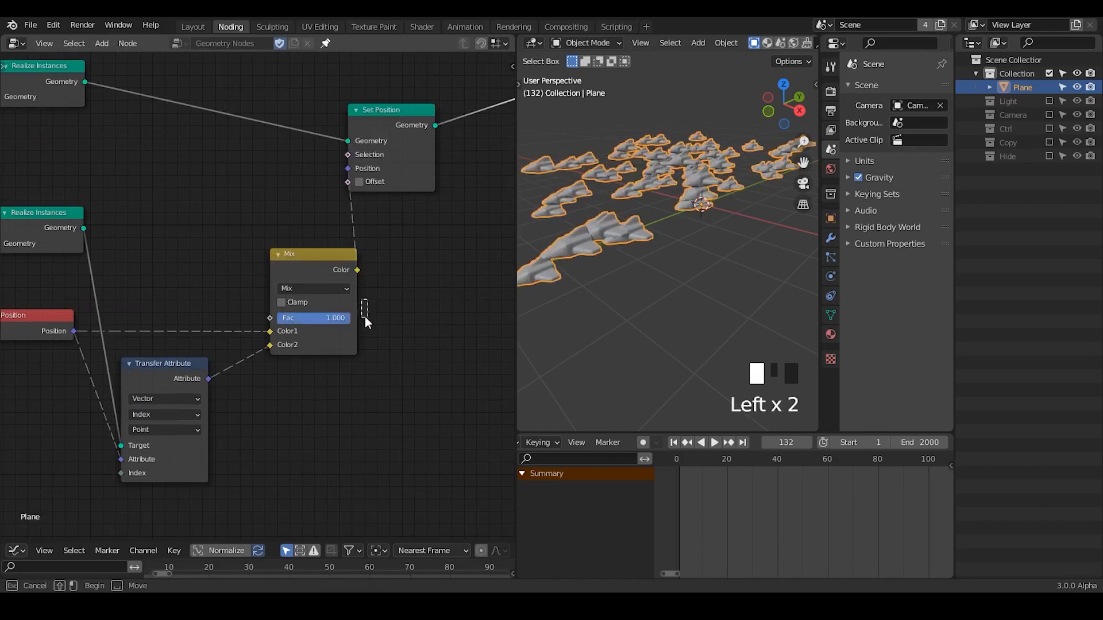
left_click_drag(278, 321, 349, 320)
left_click(393, 319)
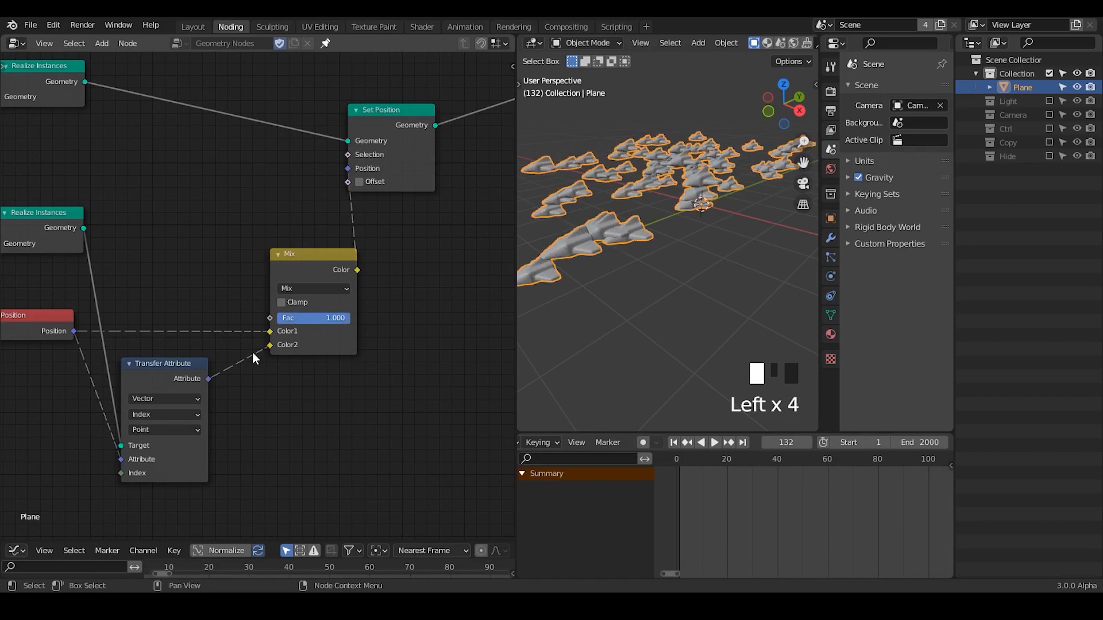
middle_click_drag(295, 320, 412, 289)
mouse_move(447, 288)
left_mouse_down()
mouse_move(374, 287)
mouse_move(459, 286)
left_mouse_up()
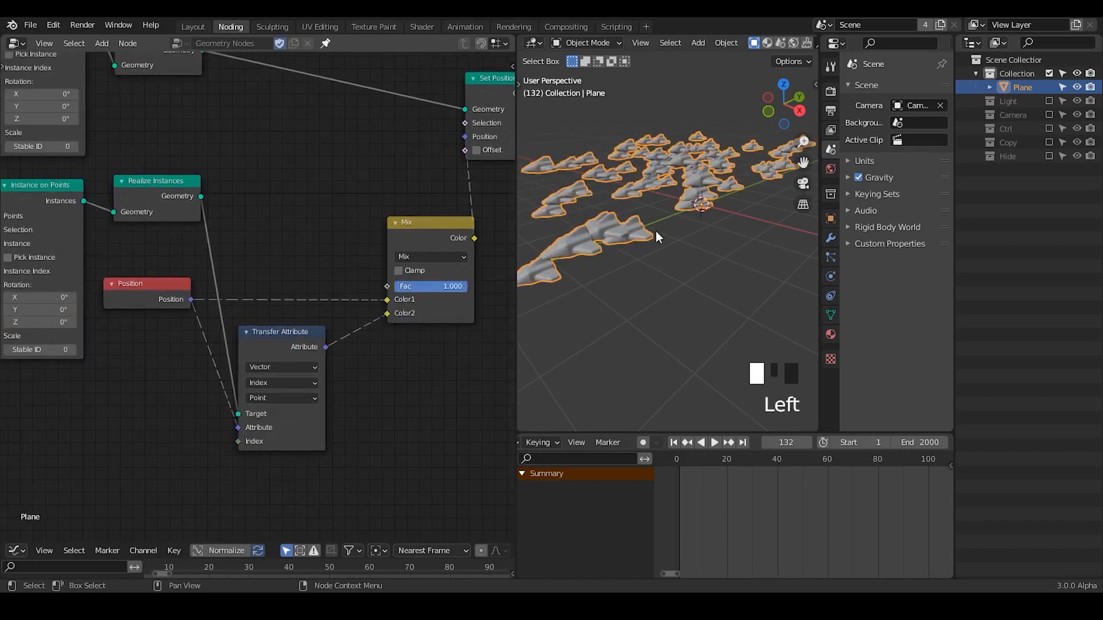
middle_click_drag(758, 247, 679, 254, "ctrl")
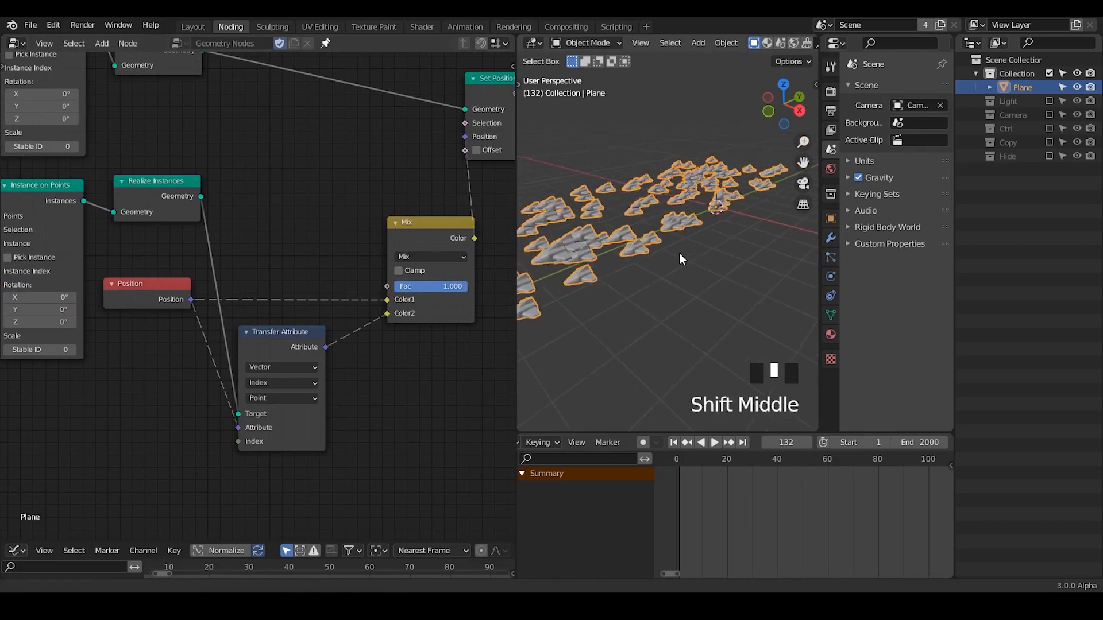
Shift the Mix node slightly and add a G_Directional Falloff group node above the Transfer Attribute node.
left_click_drag(442, 239, 417, 220)
key("ctrl+a")
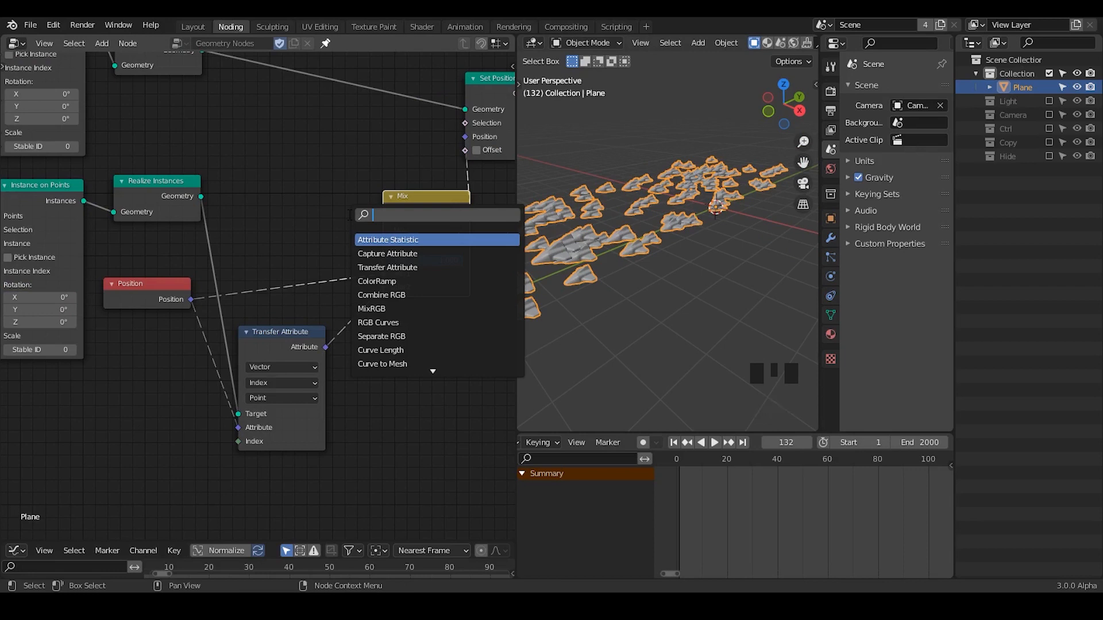
type("direction")
key("Return")
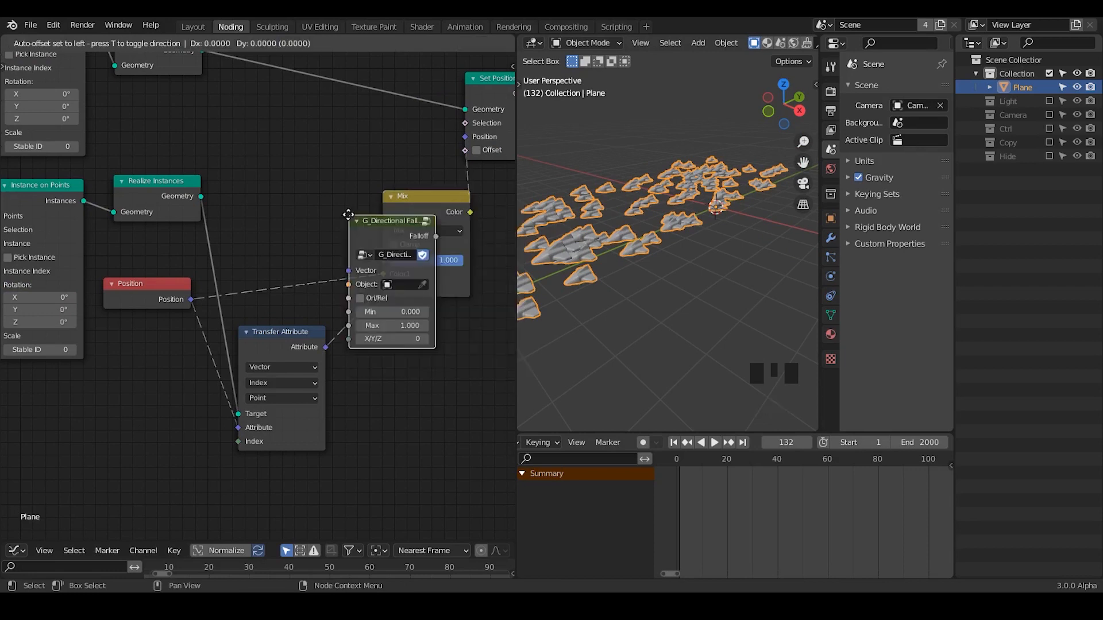
left_click(229, 123)
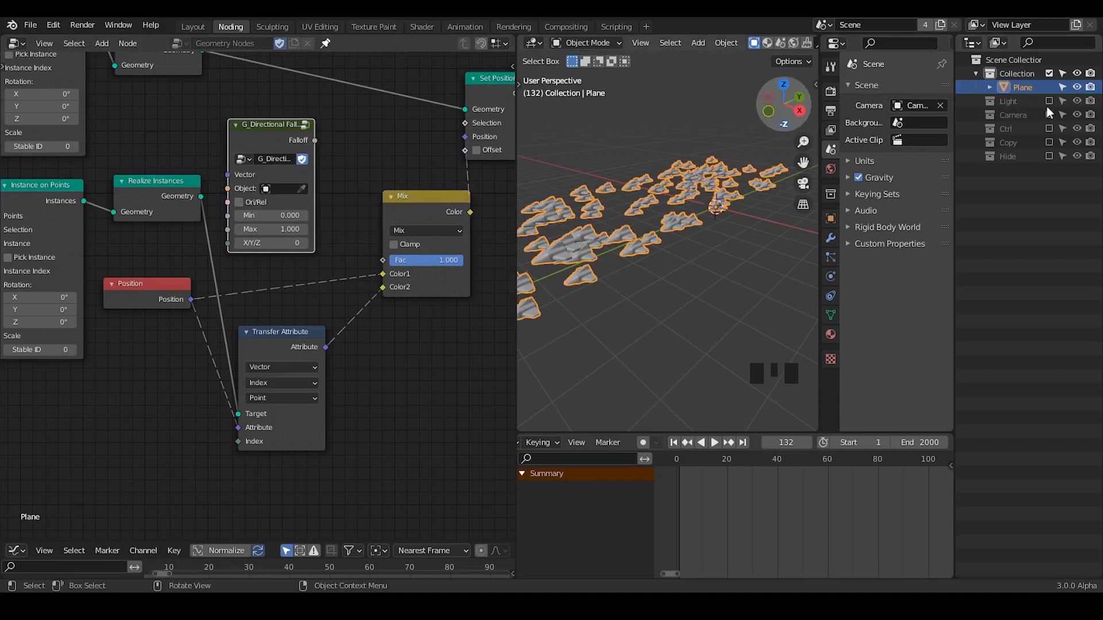
Enable the Ctrl collection and assign its Controller empty as the directional falloff's Object.
left_click(1049, 128)
left_click(979, 126)
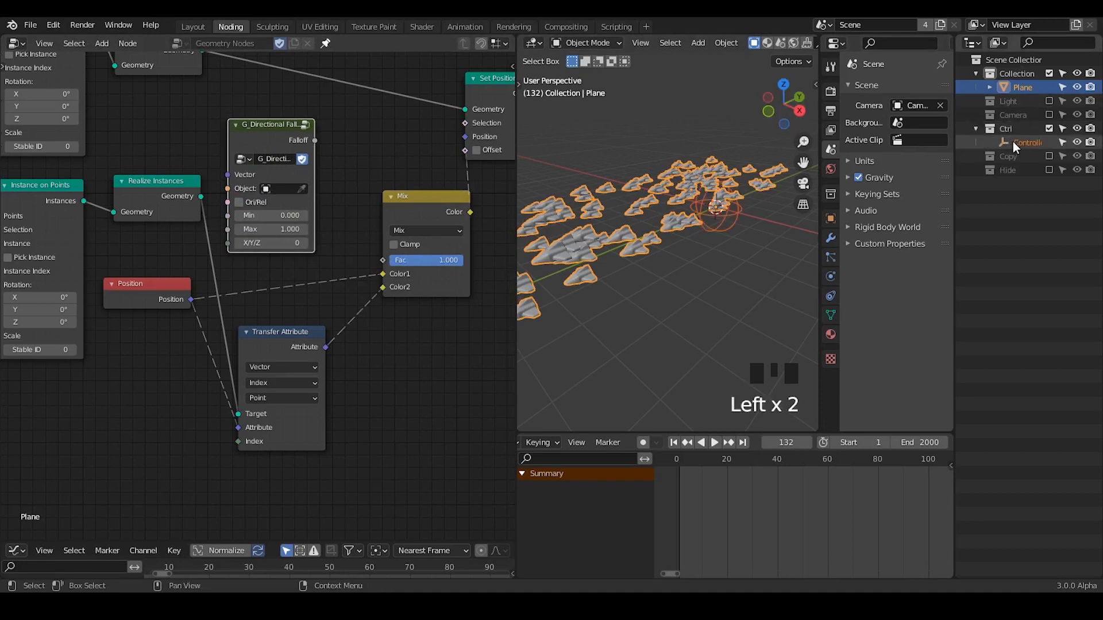
left_click(1012, 142)
left_click(302, 189)
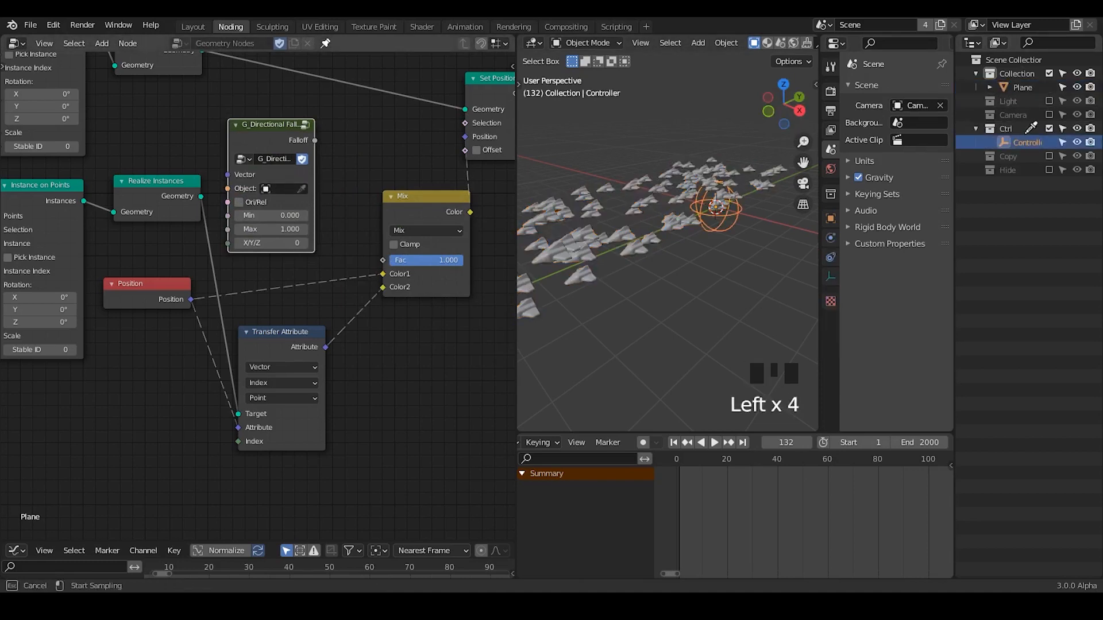
left_click(1025, 142)
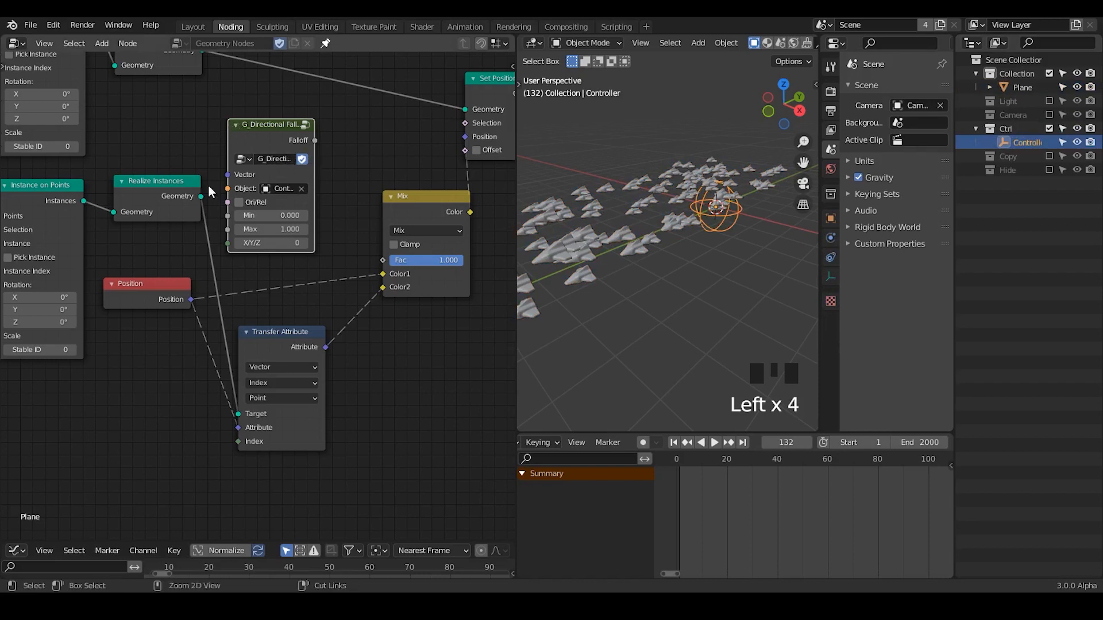
Connect Position to the directional falloff's Vector and its Falloff output to the Mix node's Fac.
left_click_drag(191, 300, 228, 178)
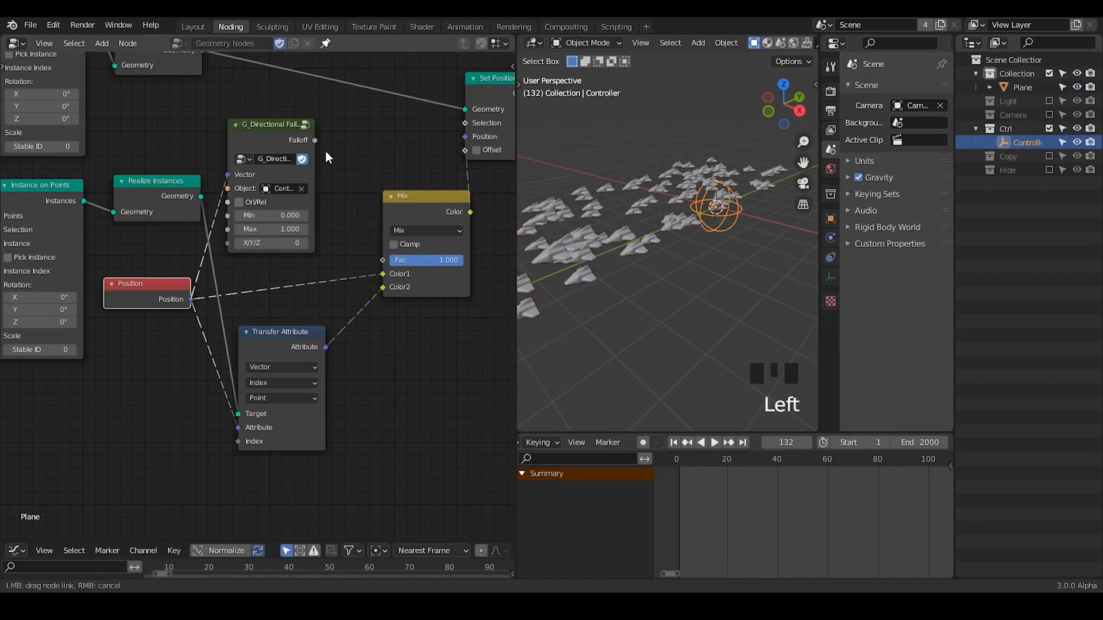
left_click_drag(313, 140, 383, 260)
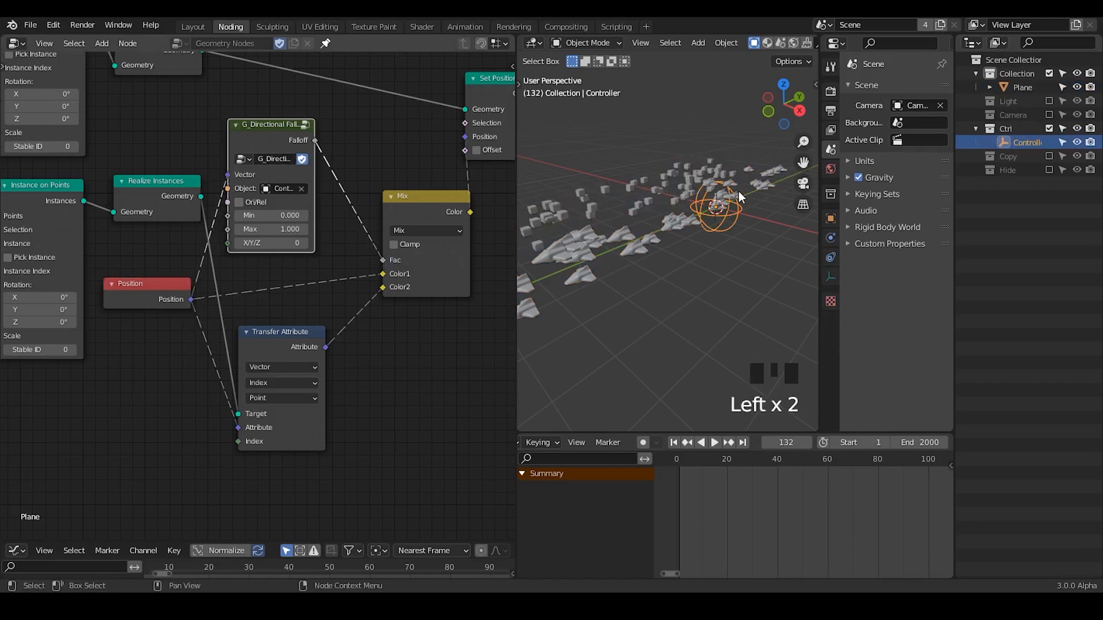
middle_click_drag(712, 259, 695, 163)
Annotate a cross beside the Controller over the instances in the viewport, and erase it.
key("d")
left_click_drag(678, 149, 721, 214)
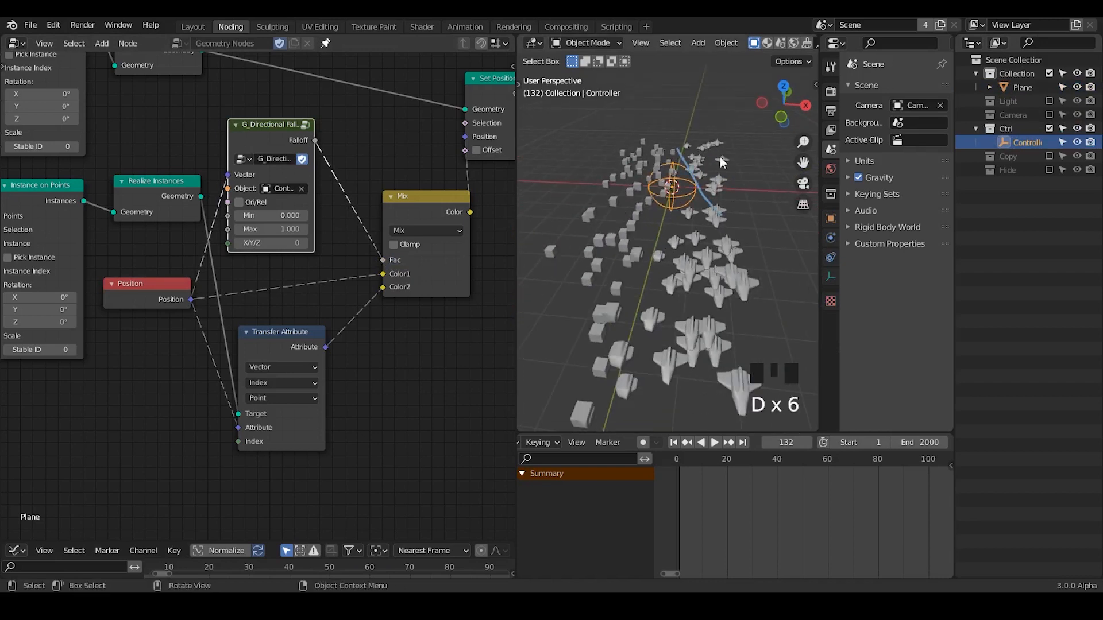
left_click_drag(722, 158, 696, 200)
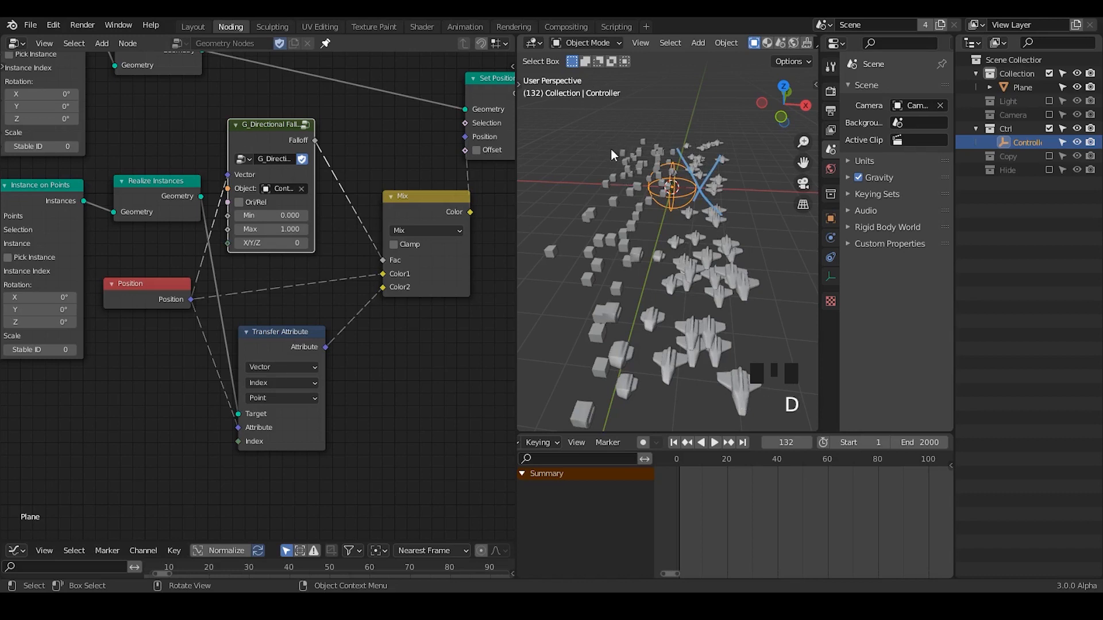
right_click_drag(678, 177, 710, 196)
Set the directional falloff's X/Y/Z axis value to 1 and view the effect from the side.
left_click(306, 244)
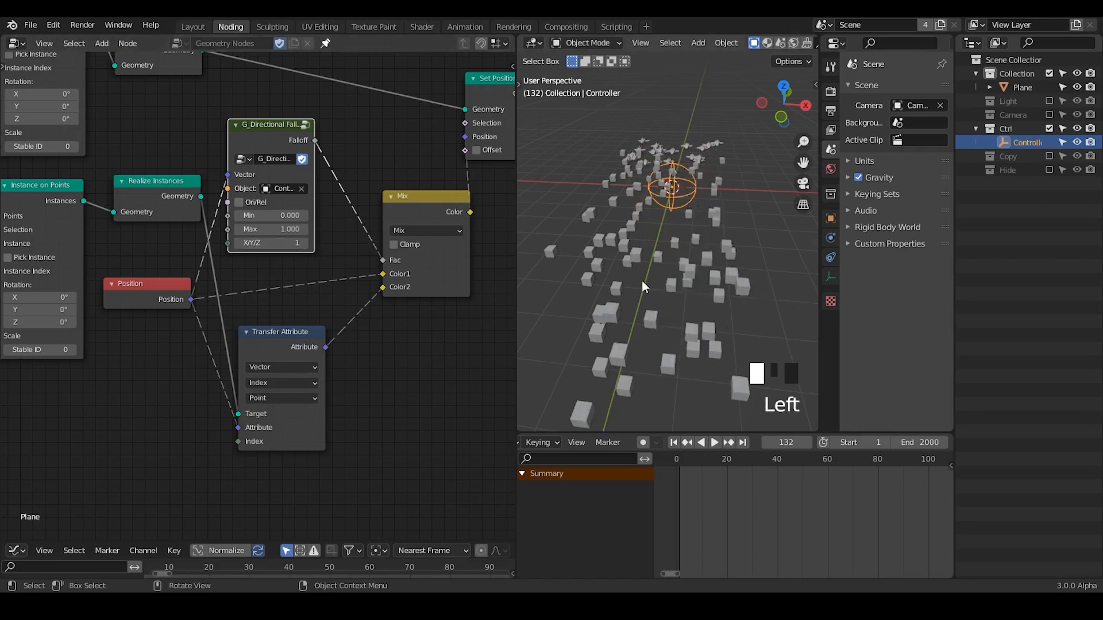
middle_click_drag(642, 280, 515, 147)
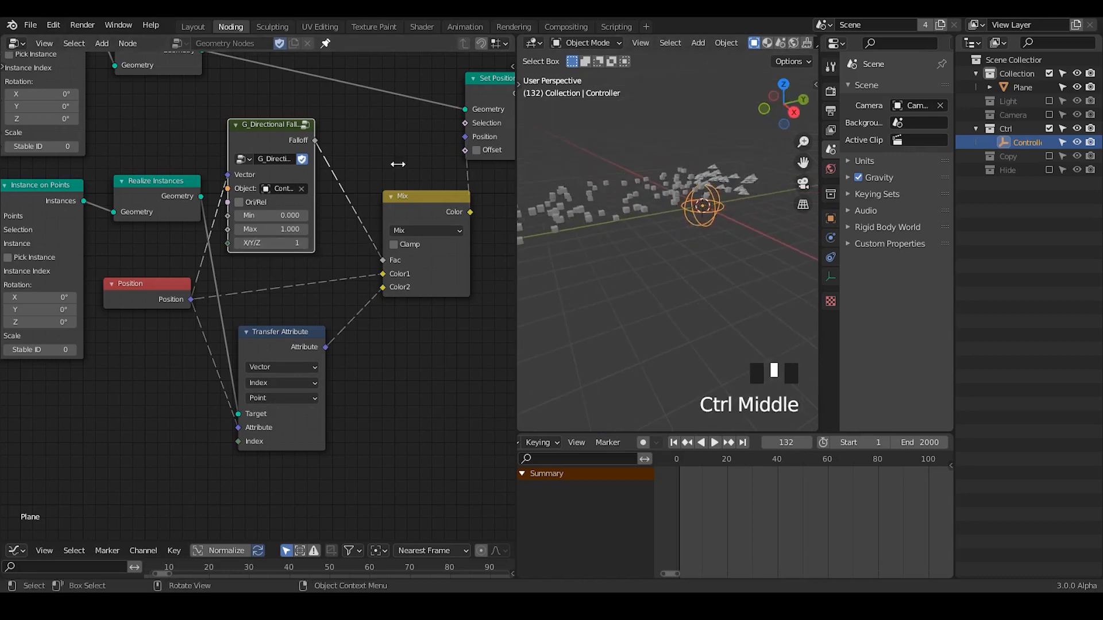
Try moving the Controller empty along the Y axis to examine the falloff morph, and cancel the move.
left_click_drag(516, 165, 324, 173)
middle_click_drag(498, 253, 699, 208, "ctrl")
key("g")
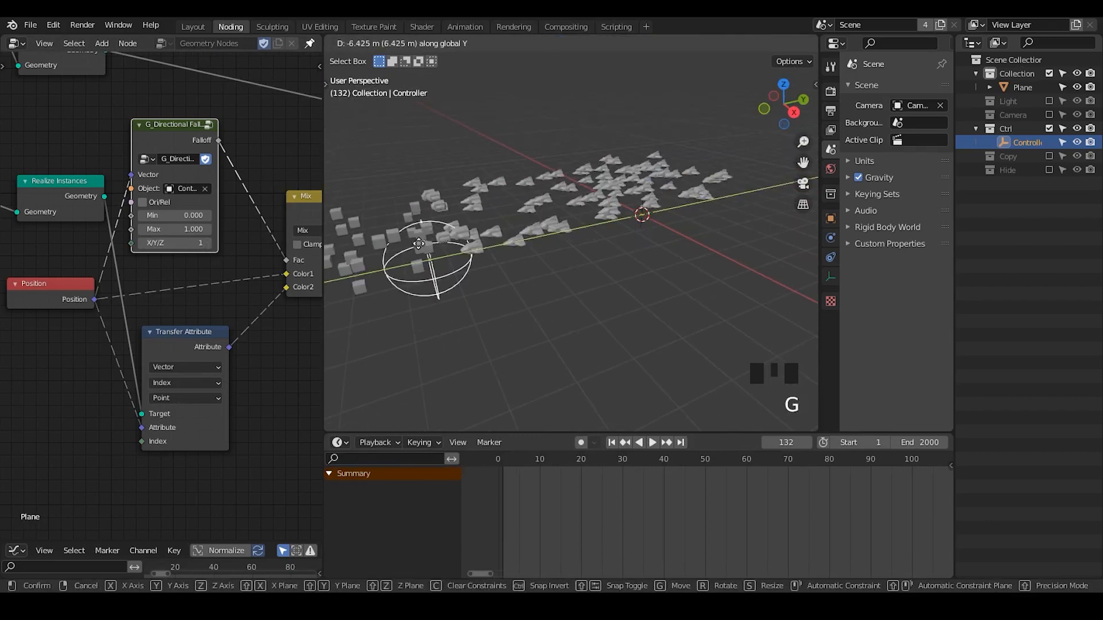
right_click(528, 224)
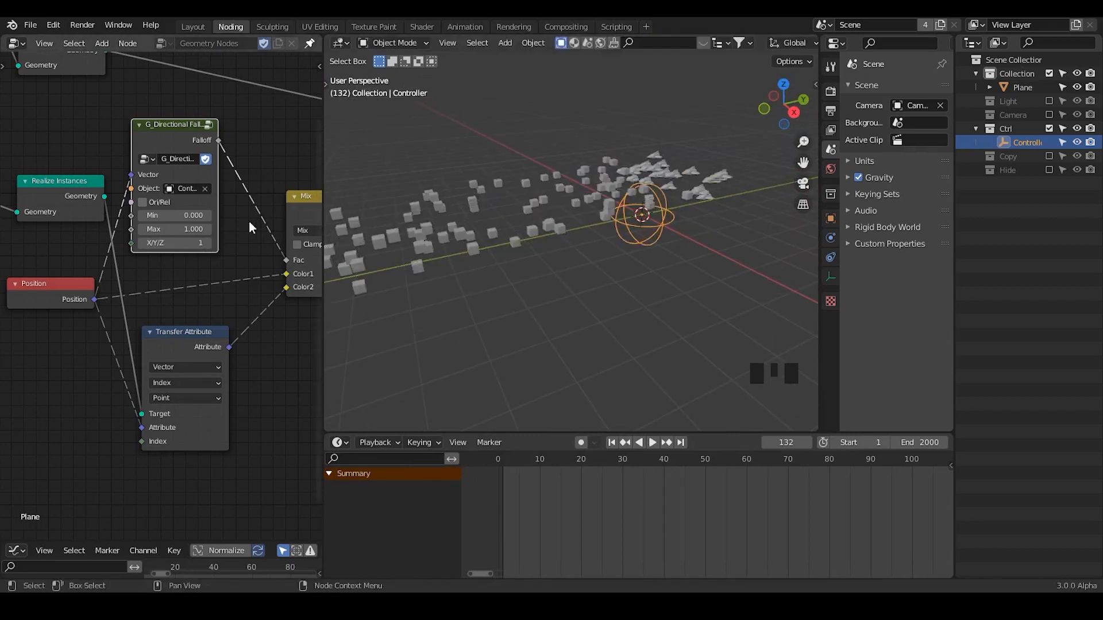
Reverse the directional falloff by setting its Min to 1 and its Max to 0.
left_click(182, 220)
type("1")
left_click(176, 227)
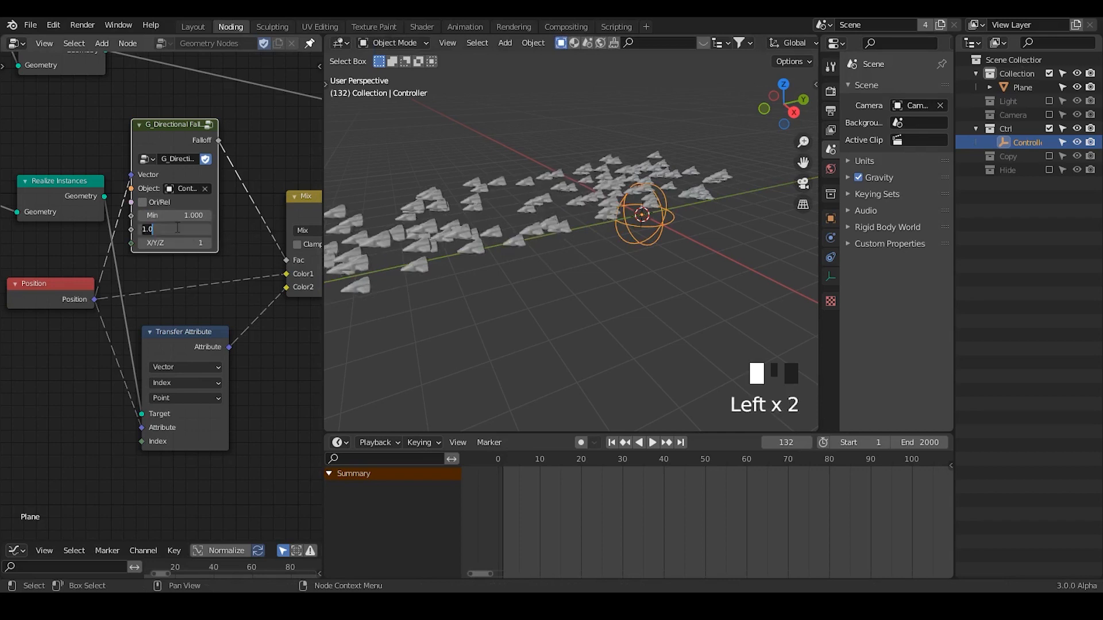
type("0g")
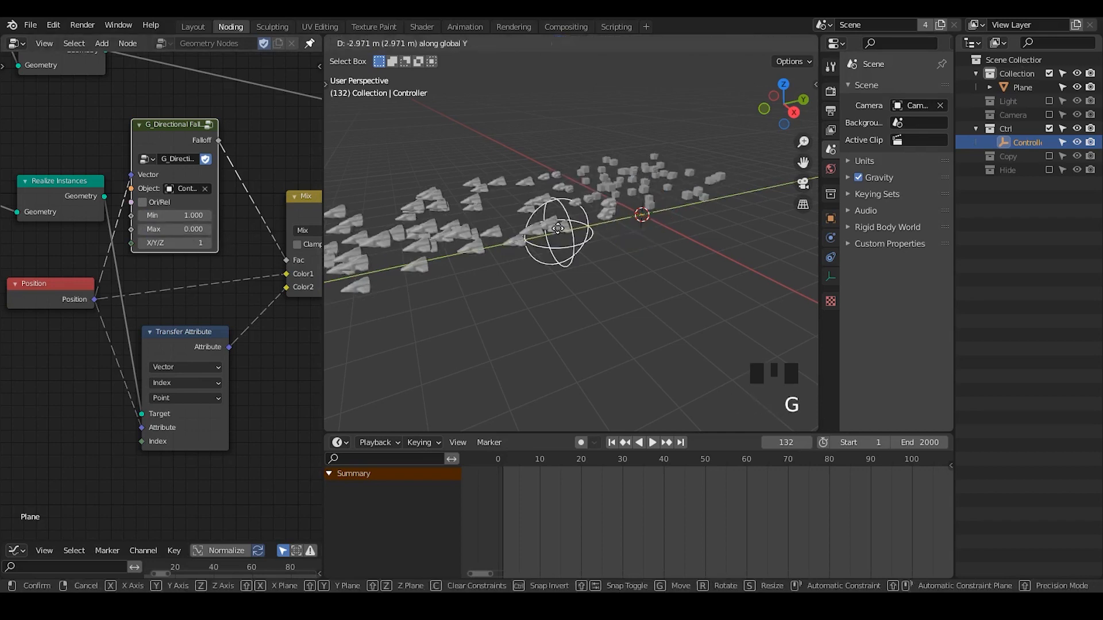
Move the Controller empty in the negative Y direction, in between the instances.
left_click(495, 292)
middle_click_drag(495, 292, 527, 290)
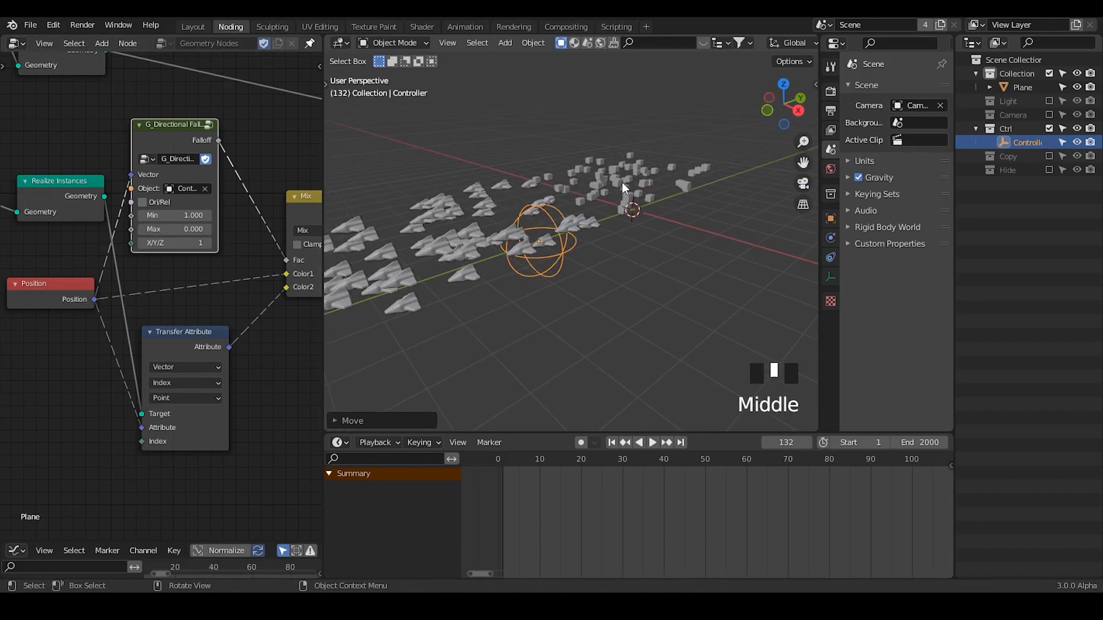
Annotate a circle around the cubes beyond the Controller in the viewport, and erase it.
middle_click_drag(622, 182, 598, 137)
key("d")
left_click_drag(743, 175, 613, 124)
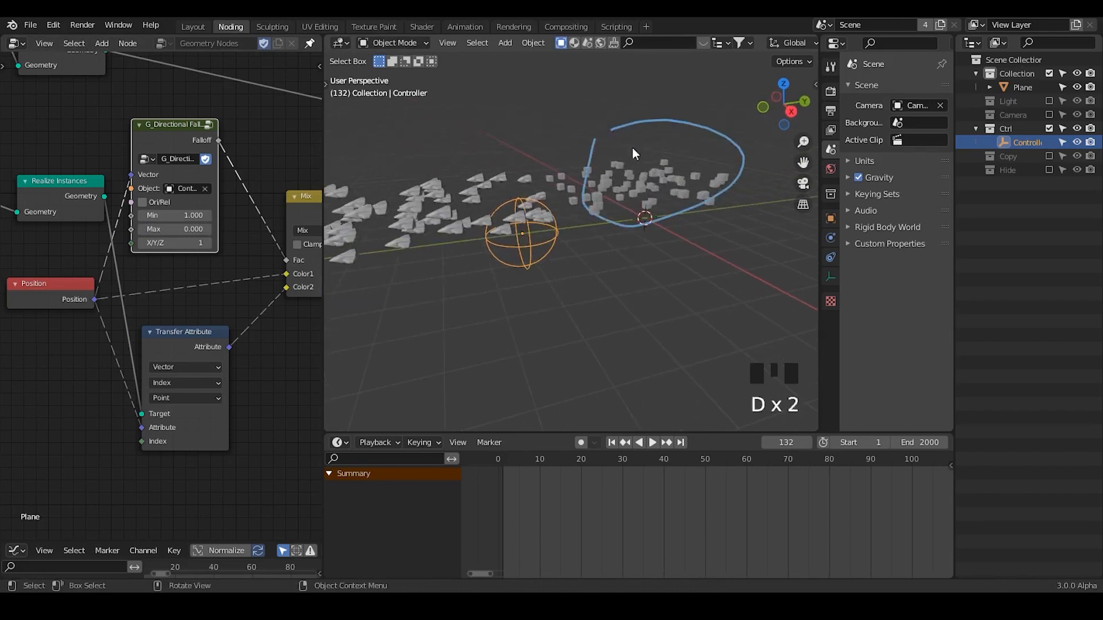
middle_click_drag(565, 304, 581, 310)
key("d")
right_click_drag(661, 116, 663, 113)
right_click_drag(687, 207, 686, 208)
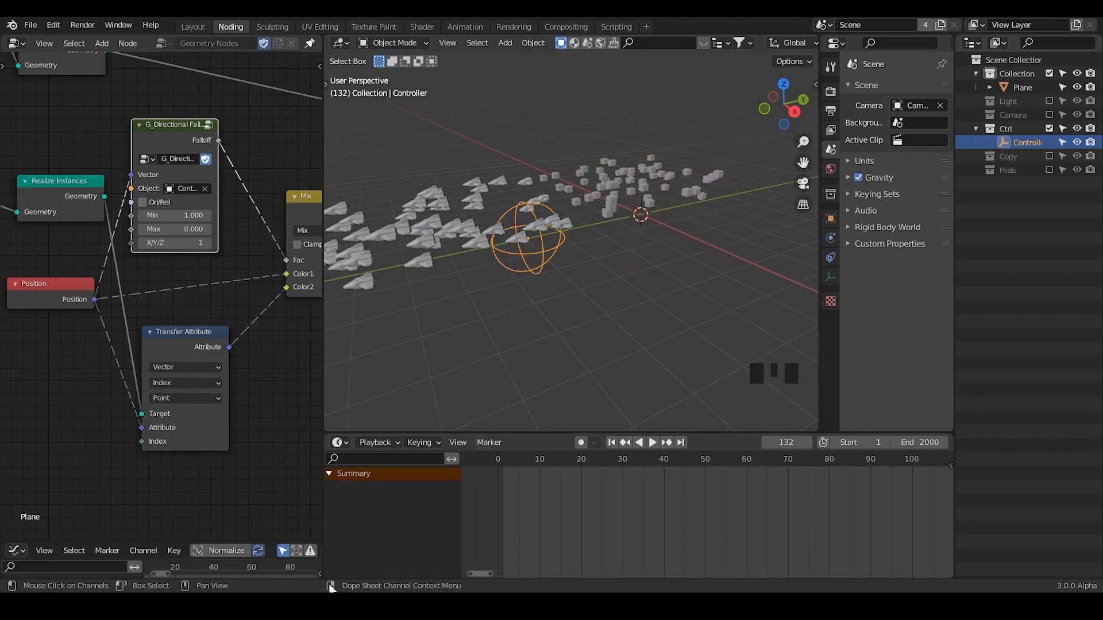
Widen the node editor again and shift the G_Directional Falloff node slightly closer to the Mix node.
left_click_drag(325, 164, 544, 147)
middle_click_drag(410, 257, 331, 273)
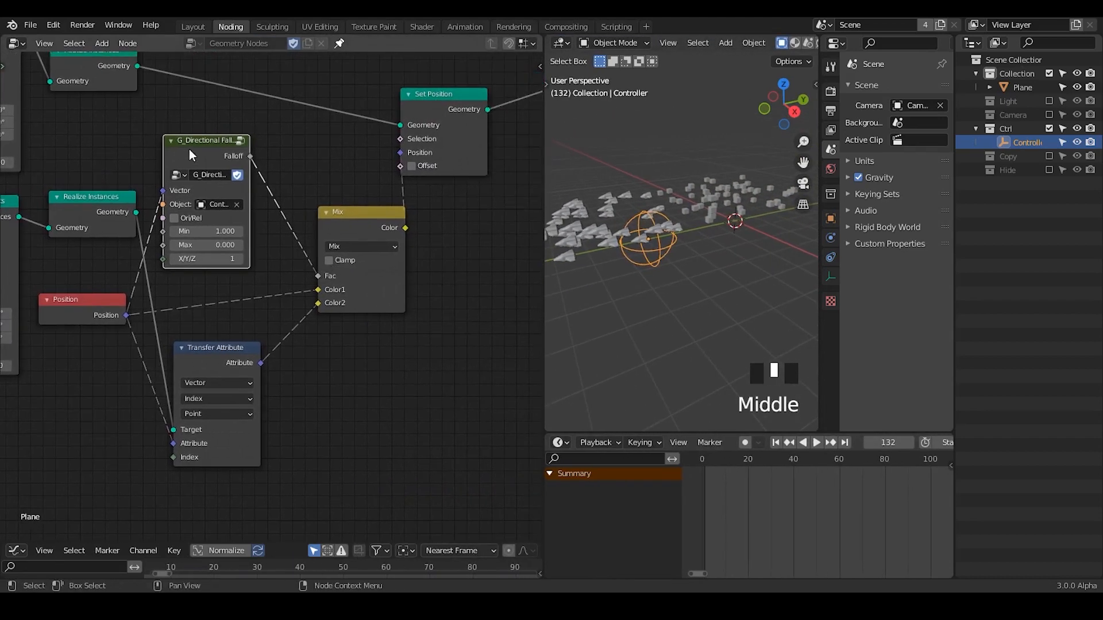
left_click_drag(189, 149, 220, 153)
middle_click_drag(239, 220, 395, 277)
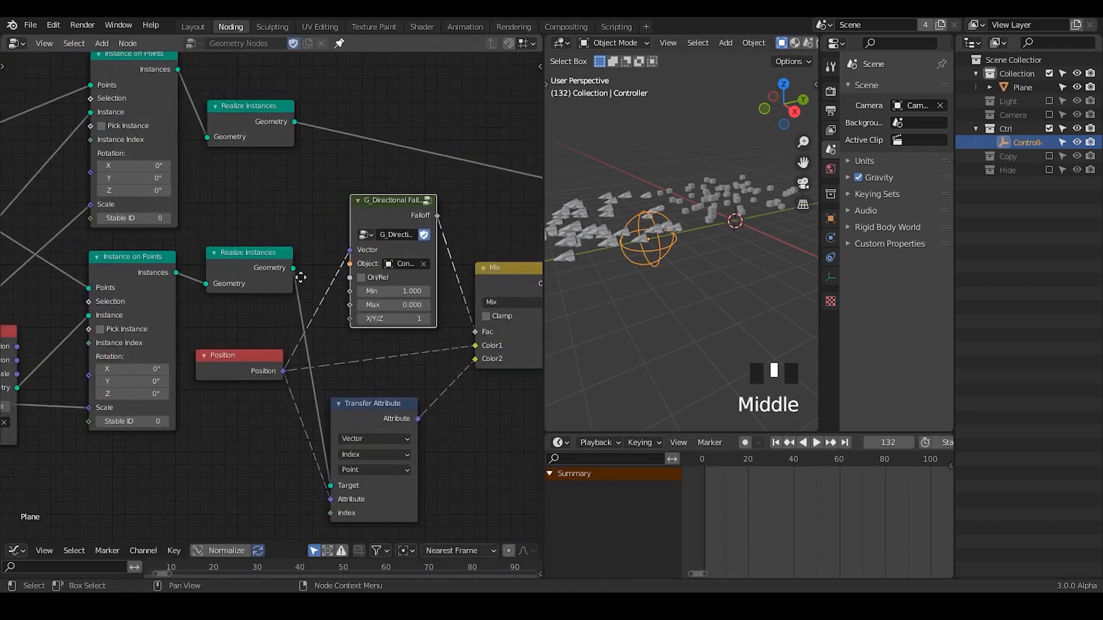
Annotate a stroke across the two Realize Instances nodes, and erase it.
left_click(326, 78)
left_click_drag(326, 72, 221, 267)
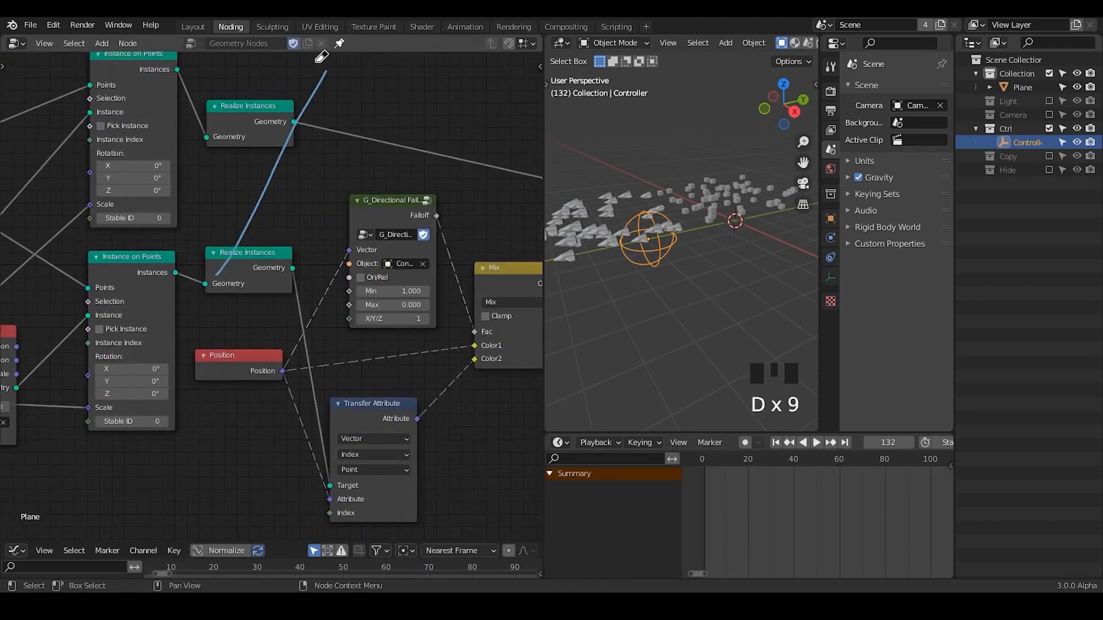
right_click_drag(317, 60, 307, 149)
Move the lower Realize Instances node slightly away from its Instance on Points node.
middle_click_drag(177, 279, 214, 286)
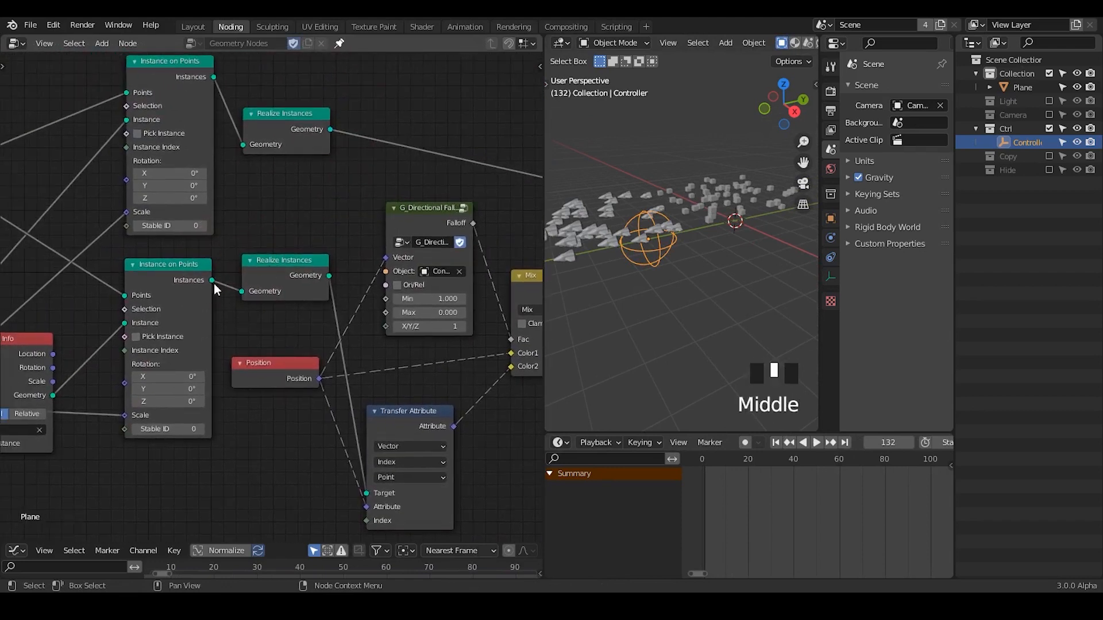
mouse_move(212, 281)
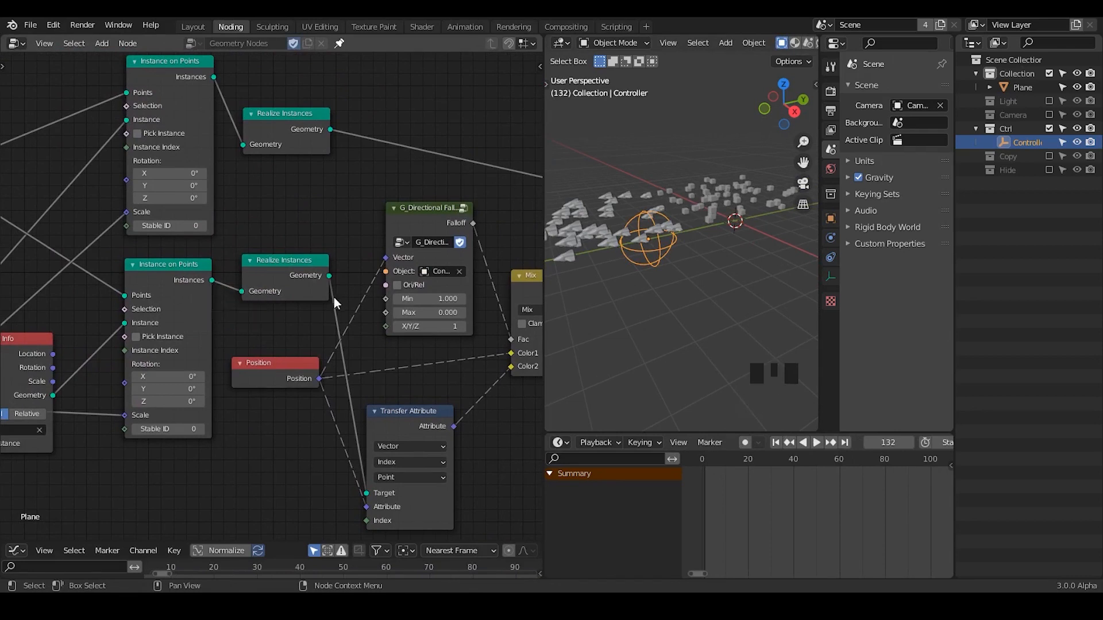
middle_click_drag(333, 297, 275, 294)
left_click(263, 277)
left_click_drag(263, 277, 280, 272)
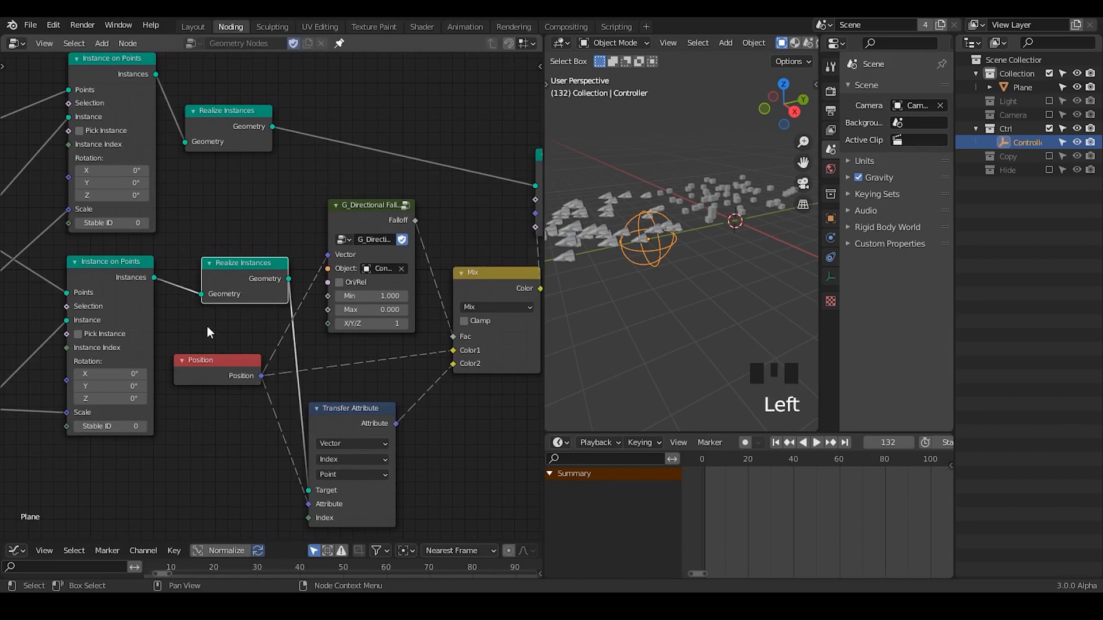
middle_click_drag(241, 341, 259, 287)
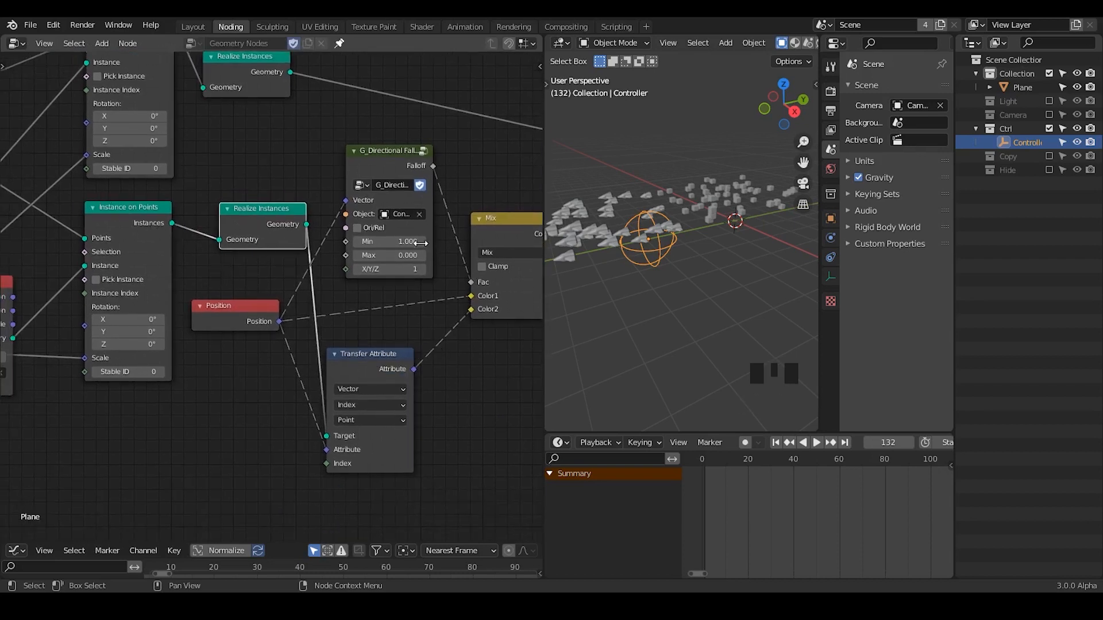
Examine the nodes back to the G_Delay Falloff section that drives the point drift, annotating around the expanded falloff node.
middle_click_drag(307, 373, 513, 333)
middle_click_drag(143, 357, 234, 330)
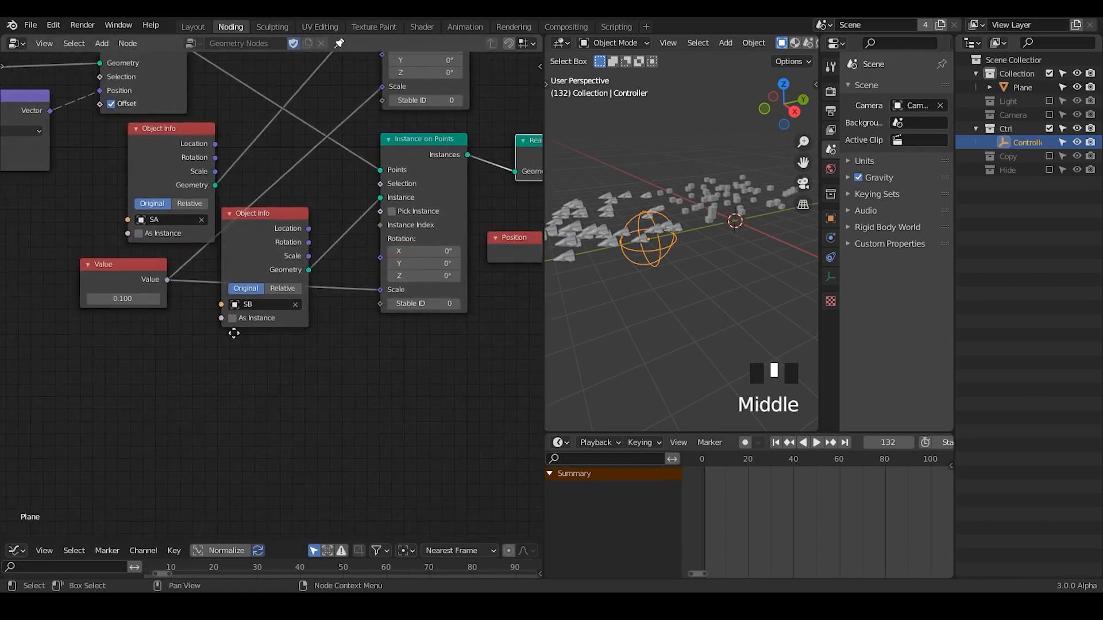
middle_click_drag(411, 318, 523, 325)
middle_click_drag(132, 323, 522, 284)
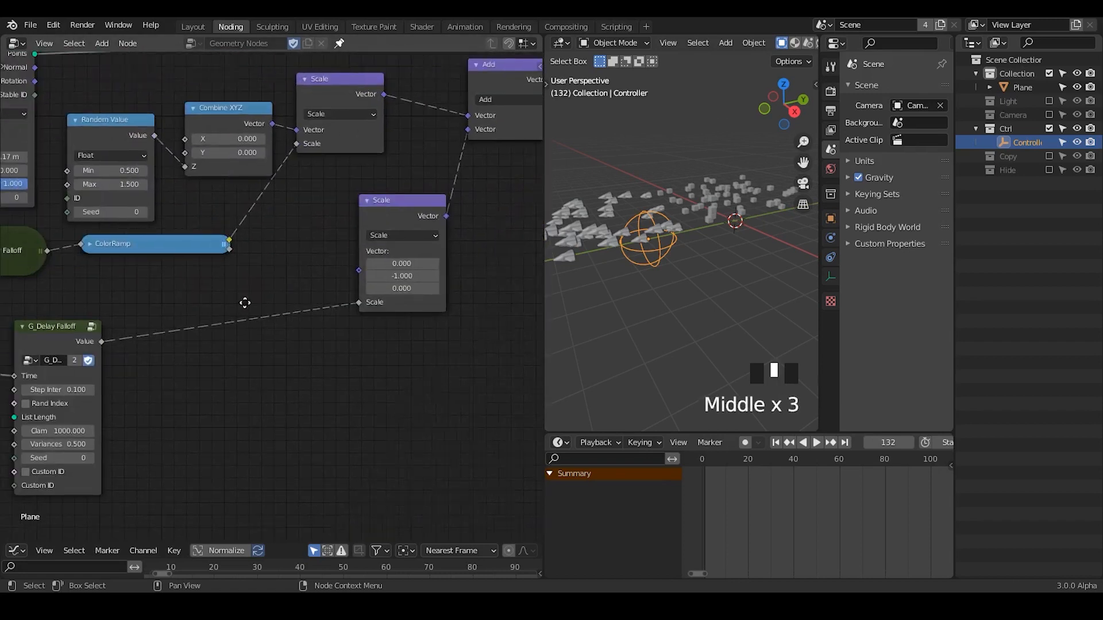
middle_click_drag(244, 303, 365, 253)
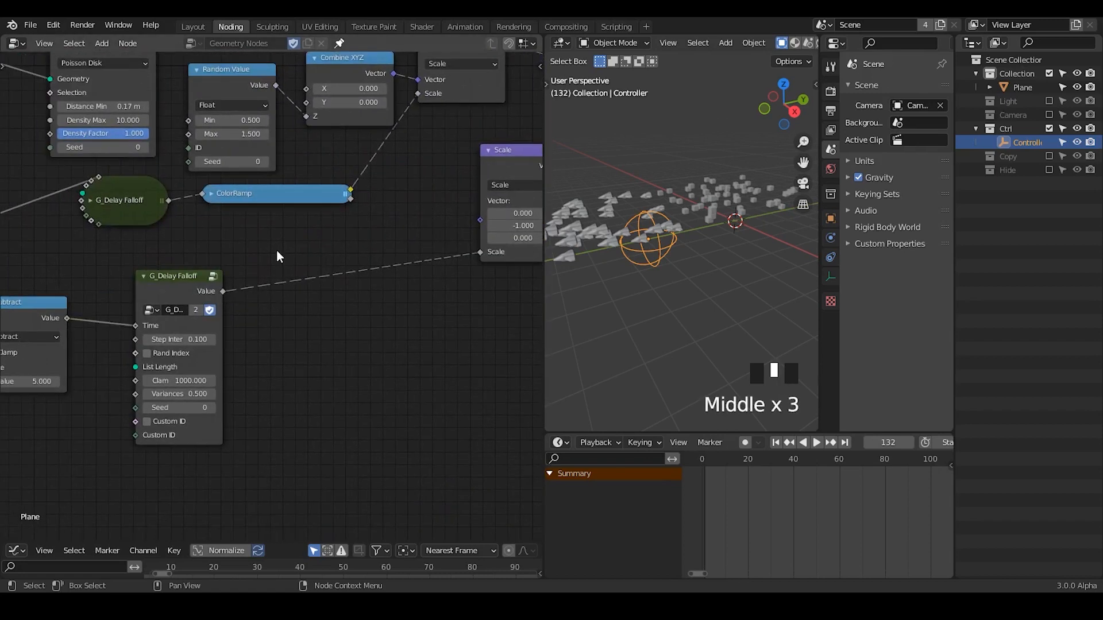
key("d")
left_click_drag(118, 271, 126, 338)
mouse_move(111, 256)
left_mouse_down()
mouse_move(265, 253)
mouse_move(258, 453)
left_mouse_up()
mouse_move(233, 253)
right_mouse_down()
mouse_move(92, 290)
mouse_move(322, 319)
mouse_move(180, 463)
mouse_move(239, 477)
right_mouse_up()
Move all nodes from the Realize Instances pair through Group Output to the right, leaving space after the Instance on Points nodes.
middle_click_drag(526, 302, 172, 362)
middle_click_drag(416, 281, 60, 362)
middle_click_drag(421, 177, 112, 311)
left_click_drag(463, 118, 71, 419)
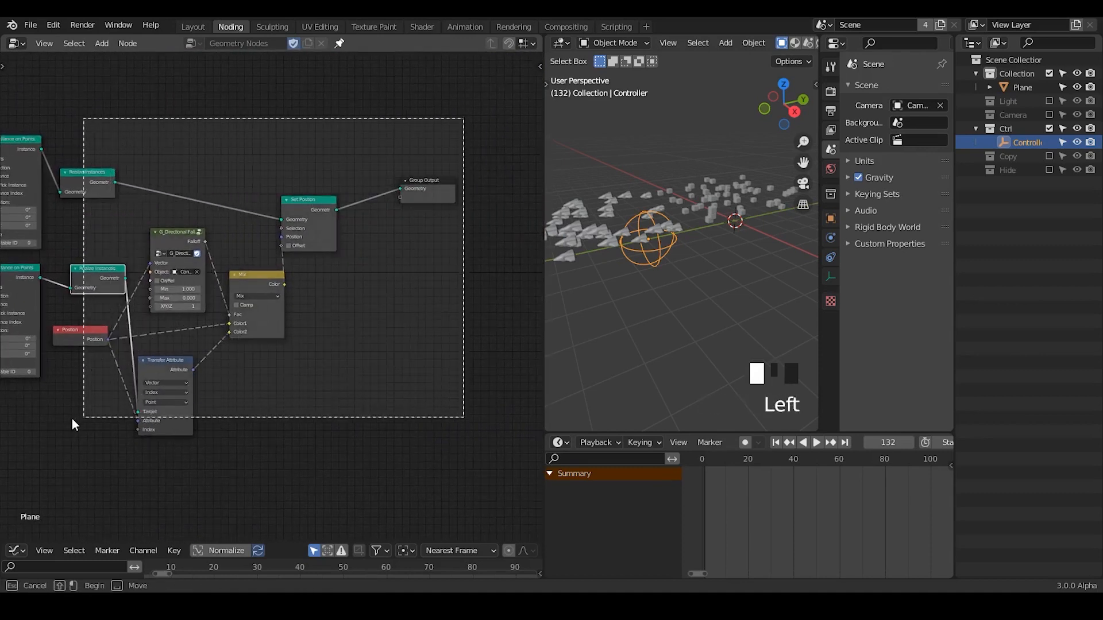
key("g")
left_click(239, 365)
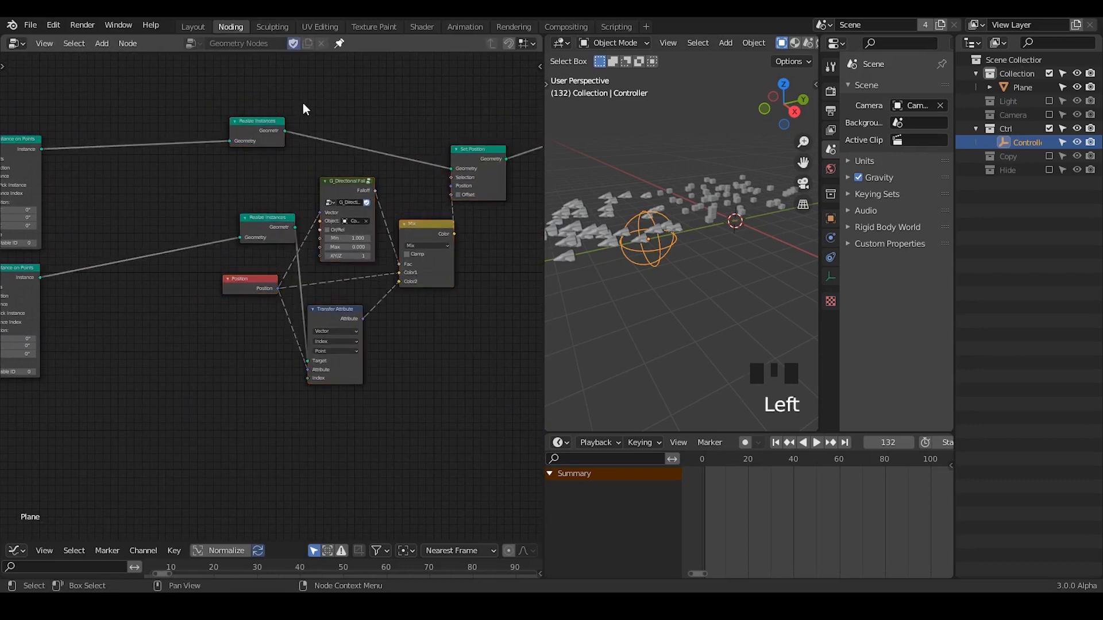
Shift both Realize Instances nodes left of the Position node, then raise the upper one and place the lower one beneath it.
left_click_drag(305, 99, 202, 240)
key("g")
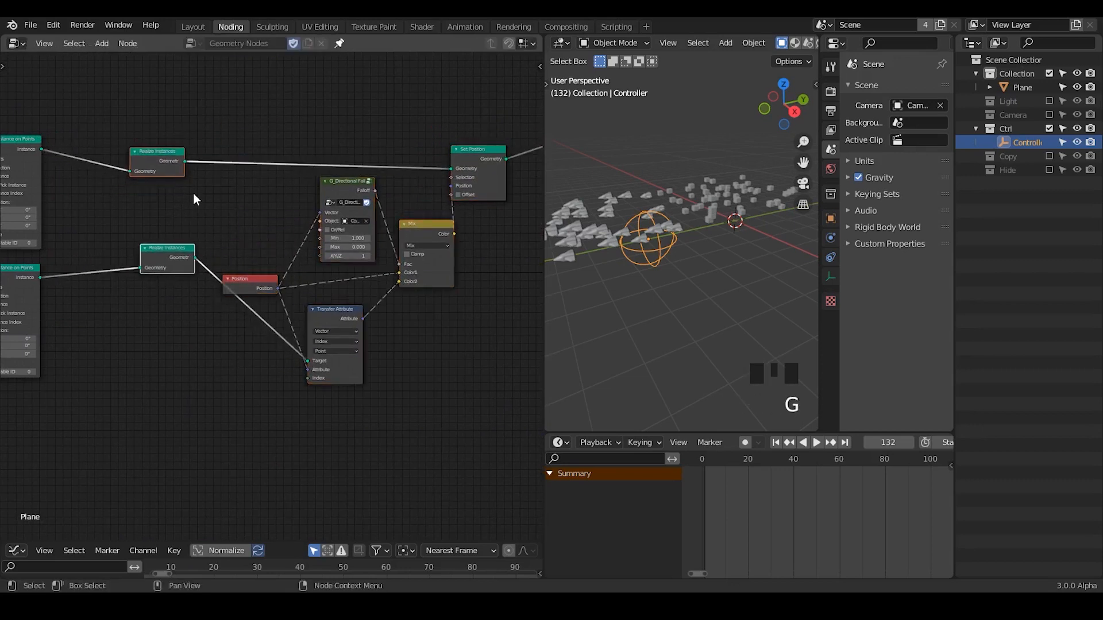
left_click(192, 187)
left_click_drag(172, 167, 206, 142)
left_click_drag(173, 253, 148, 350)
Collapse the Distribute Points on Faces node and move Random Value left to make room before Combine XYZ.
left_click_drag(550, 168, 382, 172)
middle_click_drag(440, 212, 665, 203)
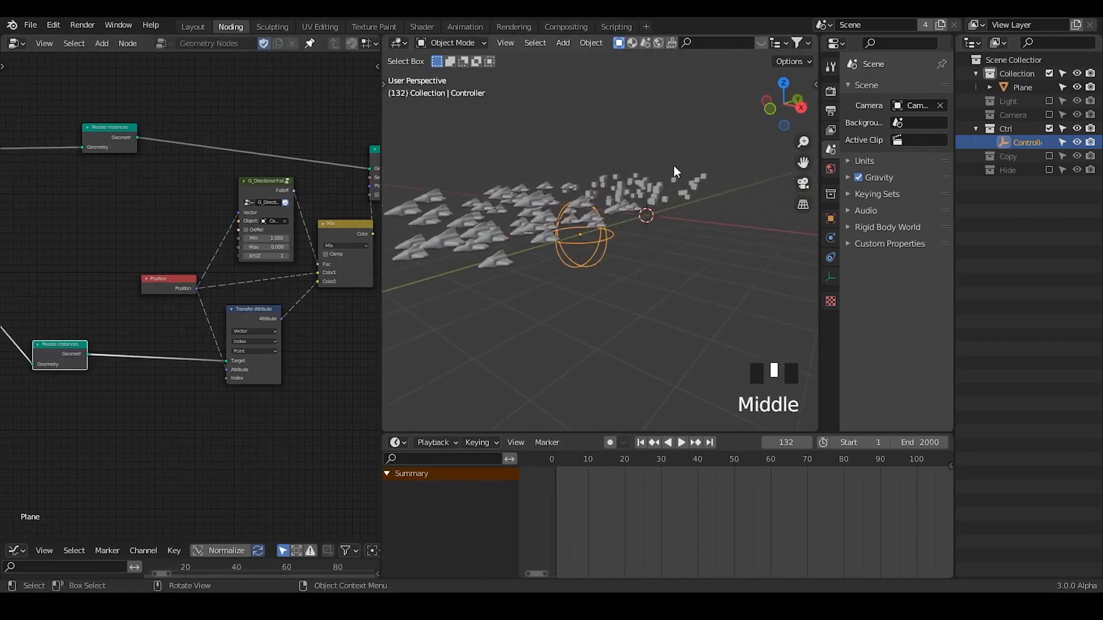
left_click_drag(382, 170, 398, 170)
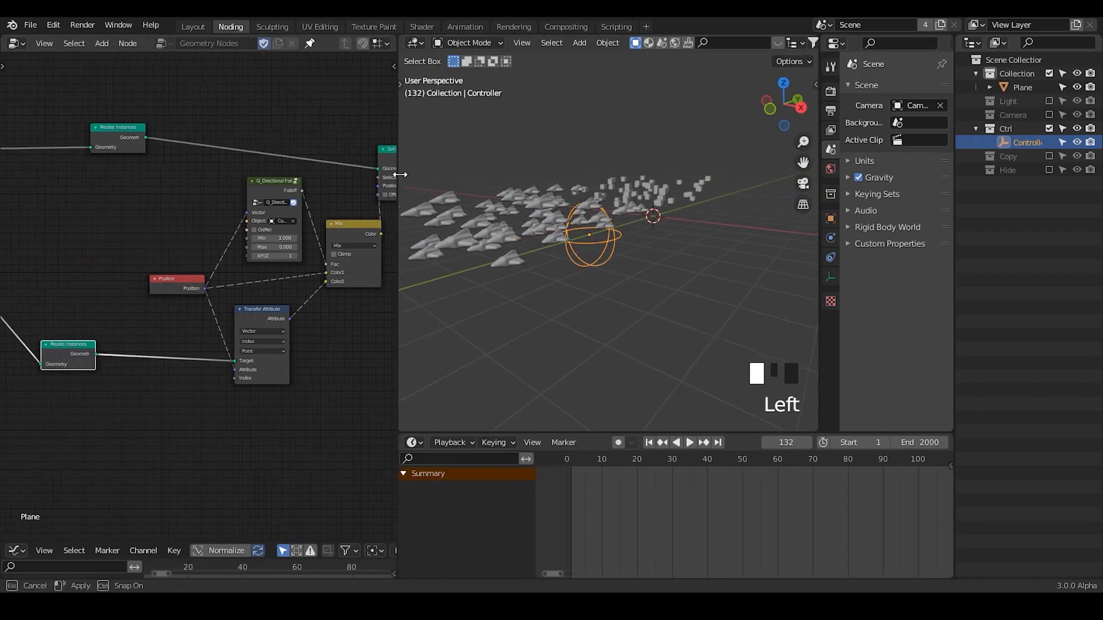
middle_click_drag(69, 262, 167, 263)
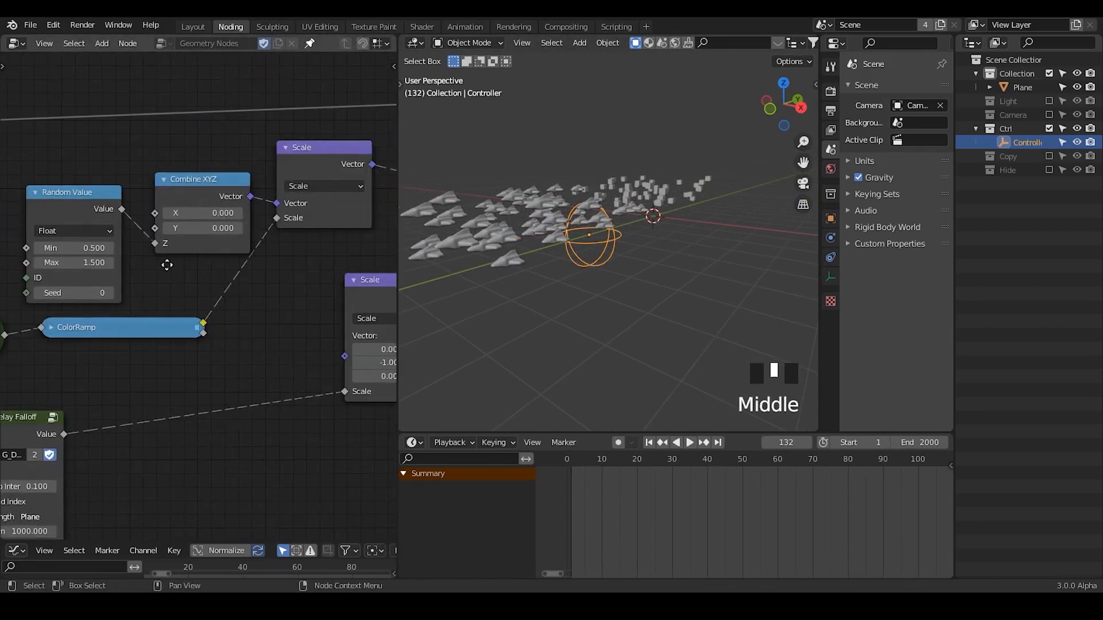
mouse_move(272, 266)
middle_mouse_down()
mouse_move(251, 268)
mouse_move(284, 254)
middle_mouse_up()
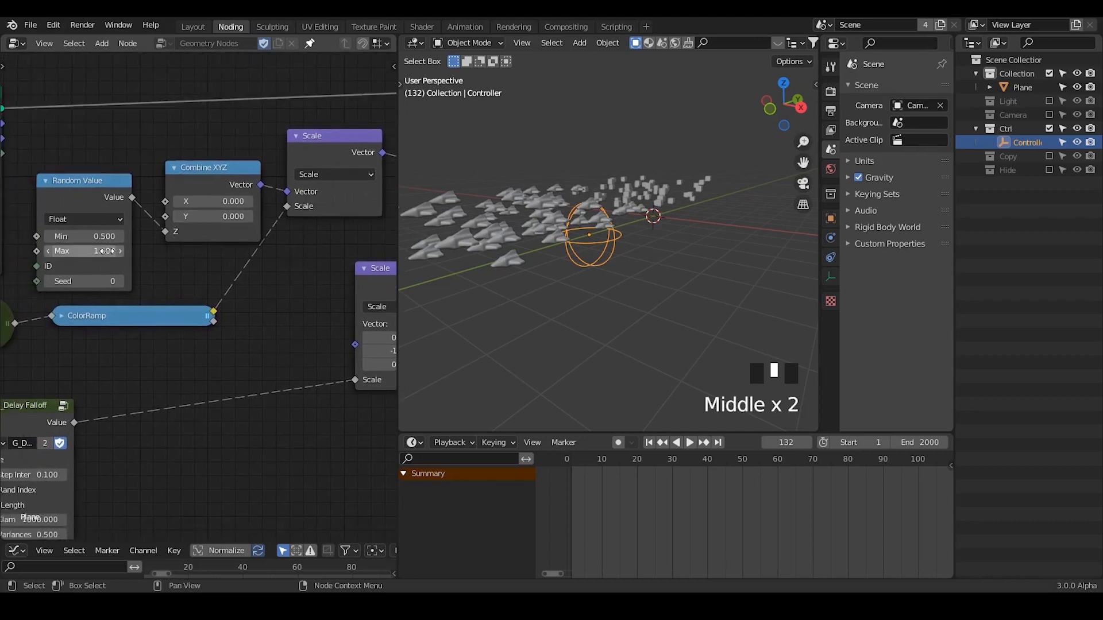
middle_click_drag(110, 237, 266, 273)
left_click(28, 107)
left_click_drag(216, 213, 124, 173)
Insert an Add Math node between Random Value and the Combine XYZ node's Z input.
key("ctrl+a")
type("mat")
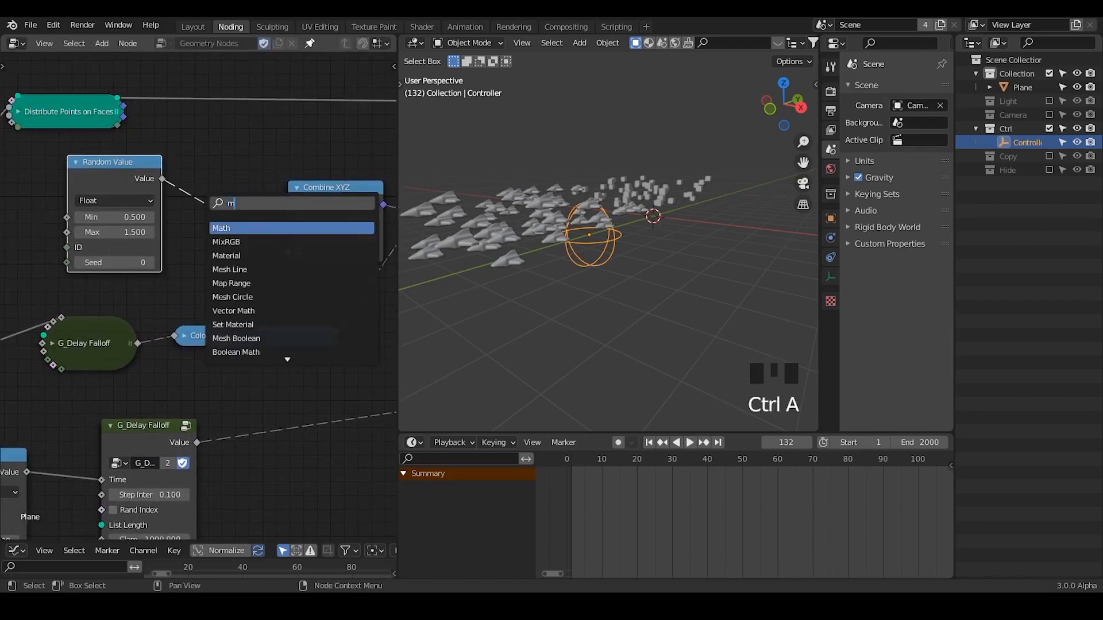
key("Return")
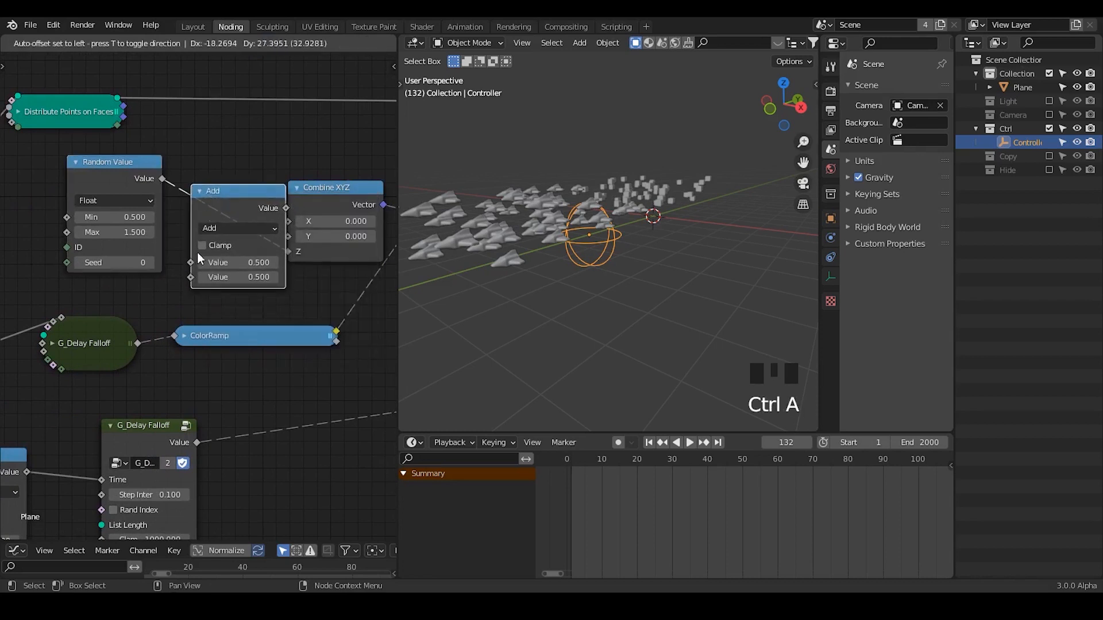
left_click(197, 253)
middle_click_drag(197, 253, 270, 244)
Set the Add node's second value to 4 to raise the drifting points.
left_click(266, 263)
left_click(326, 273)
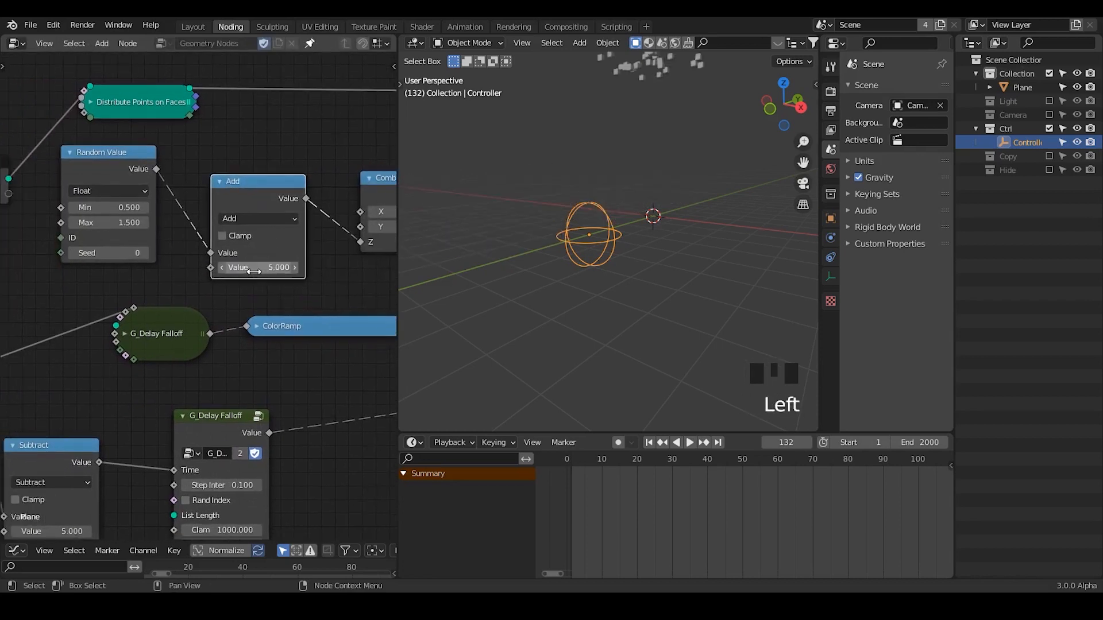
left_click(256, 270)
key("Return")
Play the animation from frame 1 and stop it at frame 69 to check how the points rise.
middle_click_drag(647, 202, 625, 153, "shift")
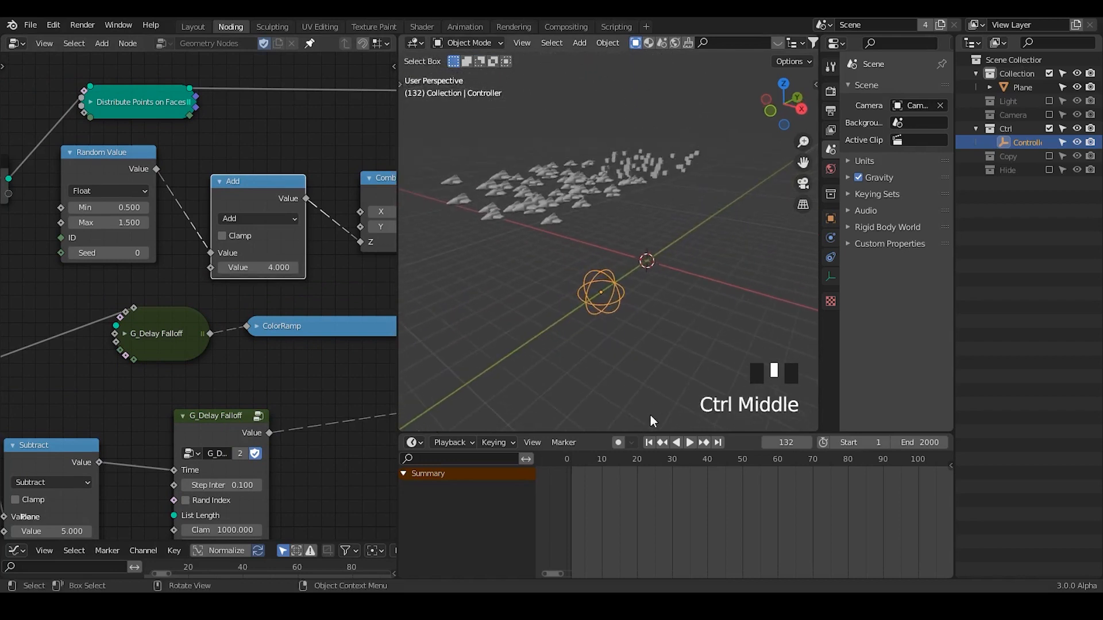
left_click(648, 443)
middle_click_drag(655, 303, 656, 275)
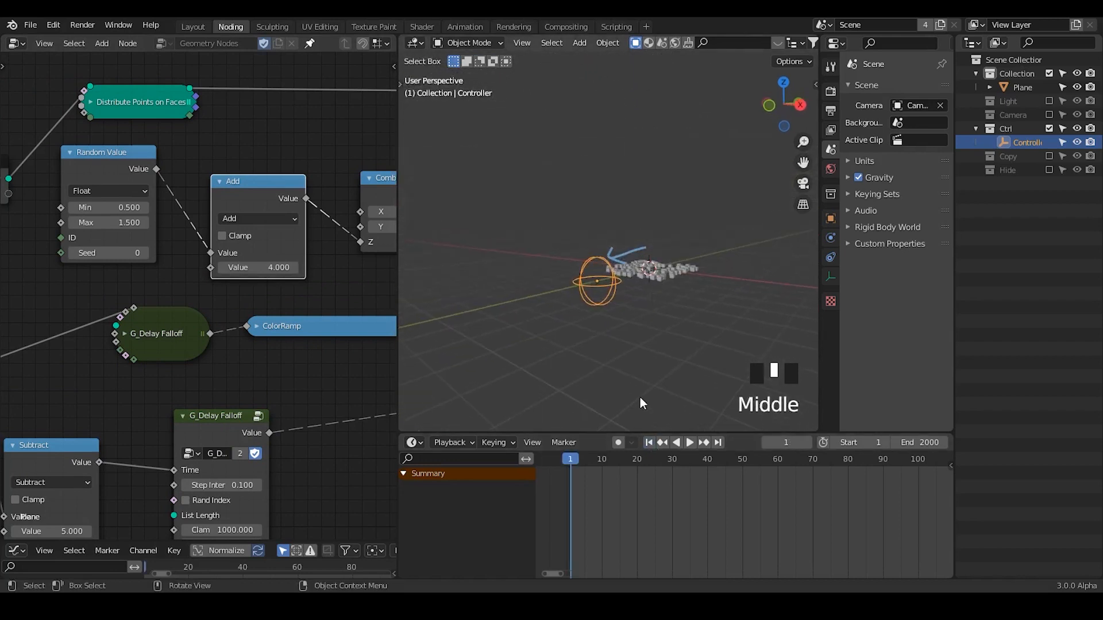
left_click(689, 442)
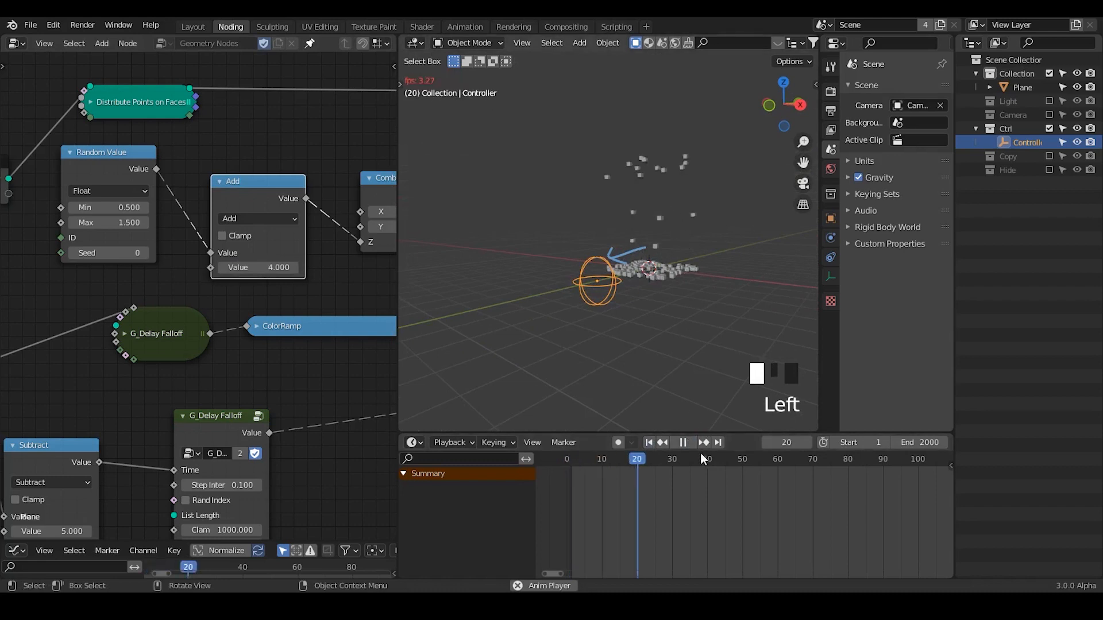
left_click(692, 443)
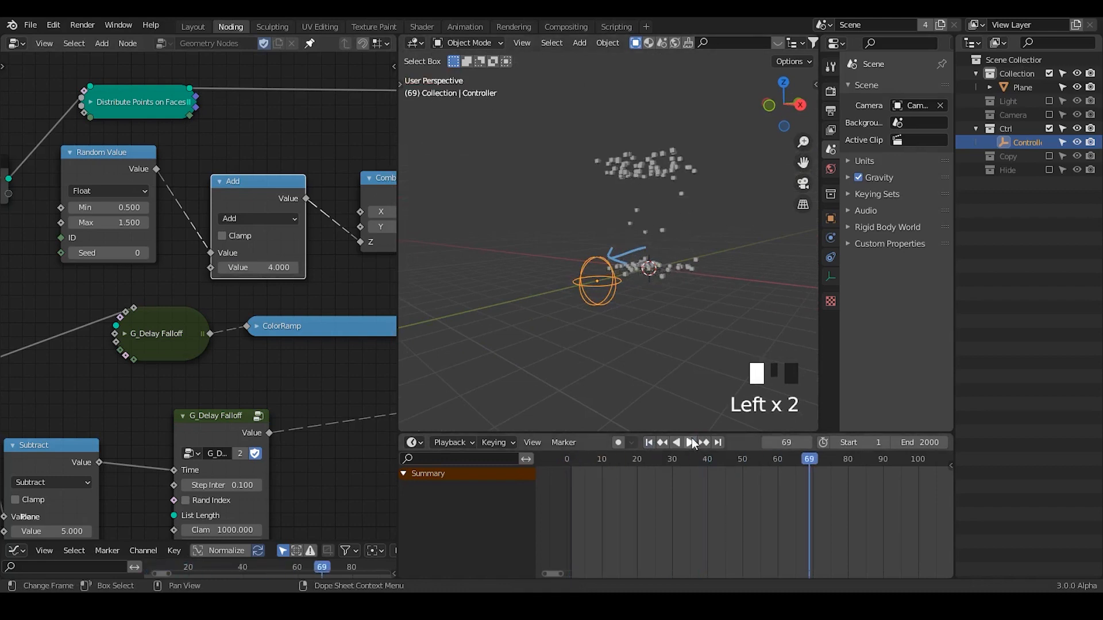
middle_click_drag(670, 270, 622, 277)
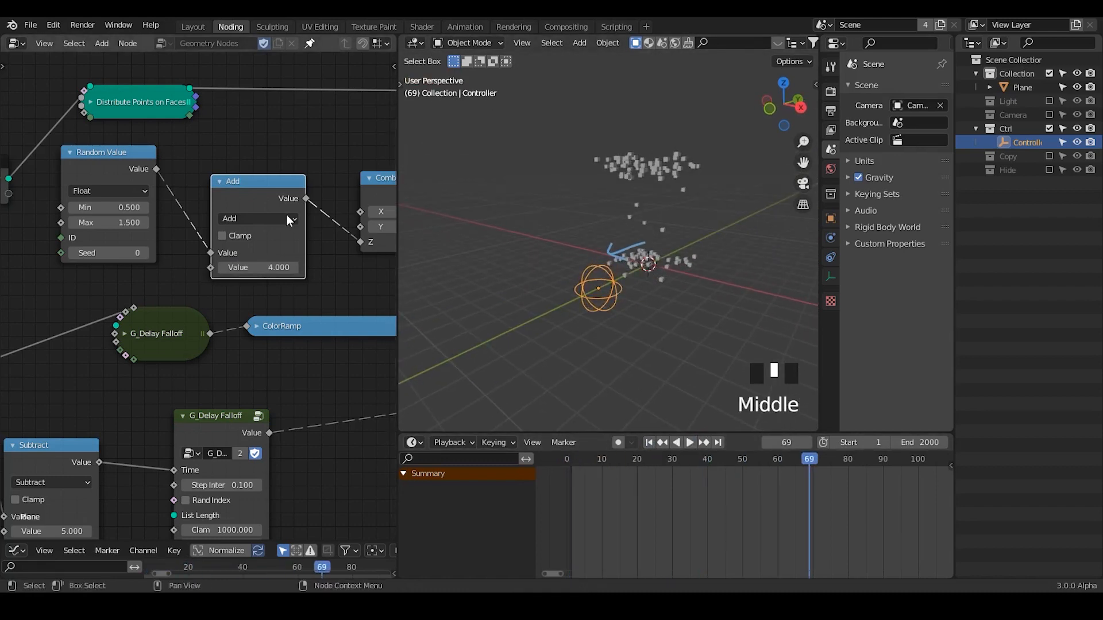
Nudge the Add node upward, and move the Position node further left of the directional falloff and Transfer Attribute nodes.
left_click_drag(236, 196, 236, 178)
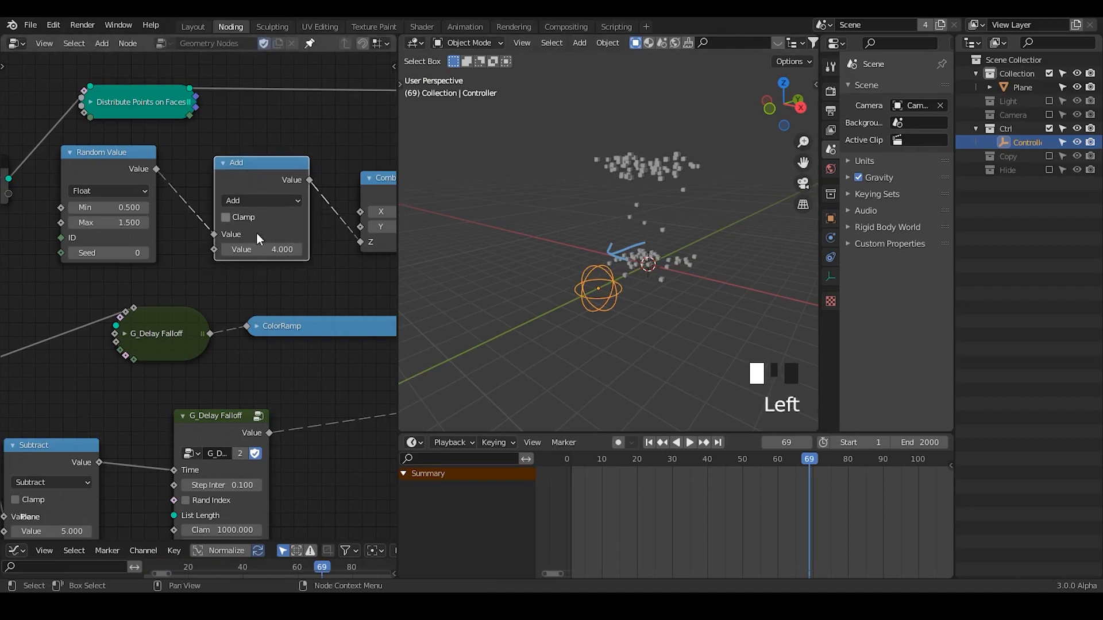
middle_click_drag(287, 256, 94, 213)
middle_click_drag(191, 218, 17, 185)
middle_click_drag(281, 205, 22, 176)
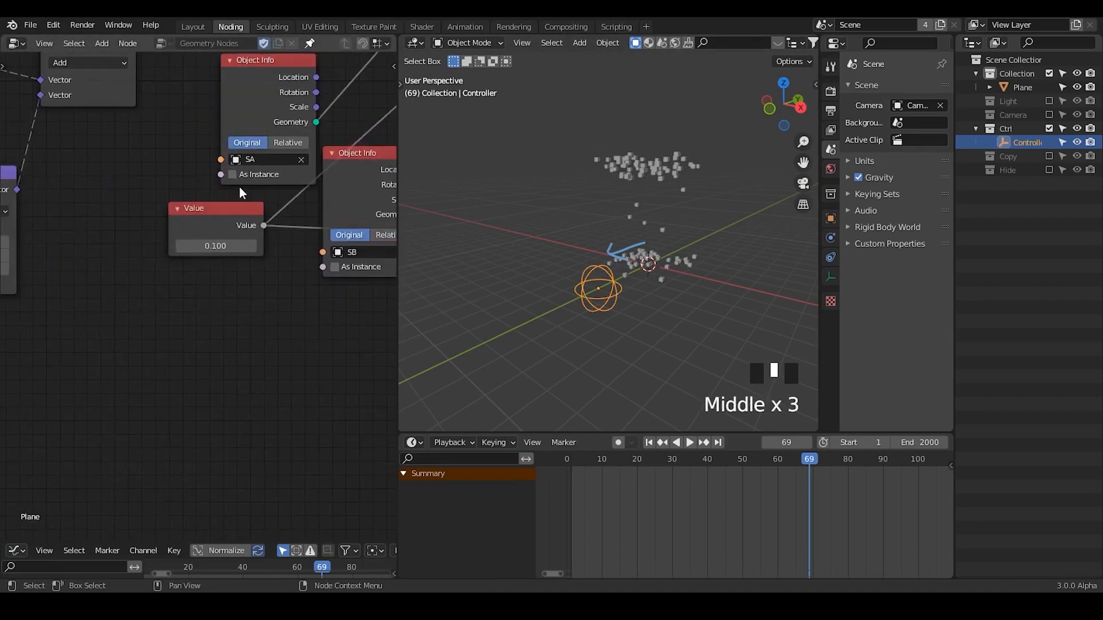
mouse_move(239, 185)
middle_mouse_down()
mouse_move(25, 181)
mouse_move(254, 184)
mouse_move(298, 226)
mouse_move(307, 191)
middle_mouse_up()
mouse_move(195, 176)
middle_mouse_down()
mouse_move(163, 236)
mouse_move(285, 246)
middle_mouse_up()
left_click_drag(285, 246, 174, 216)
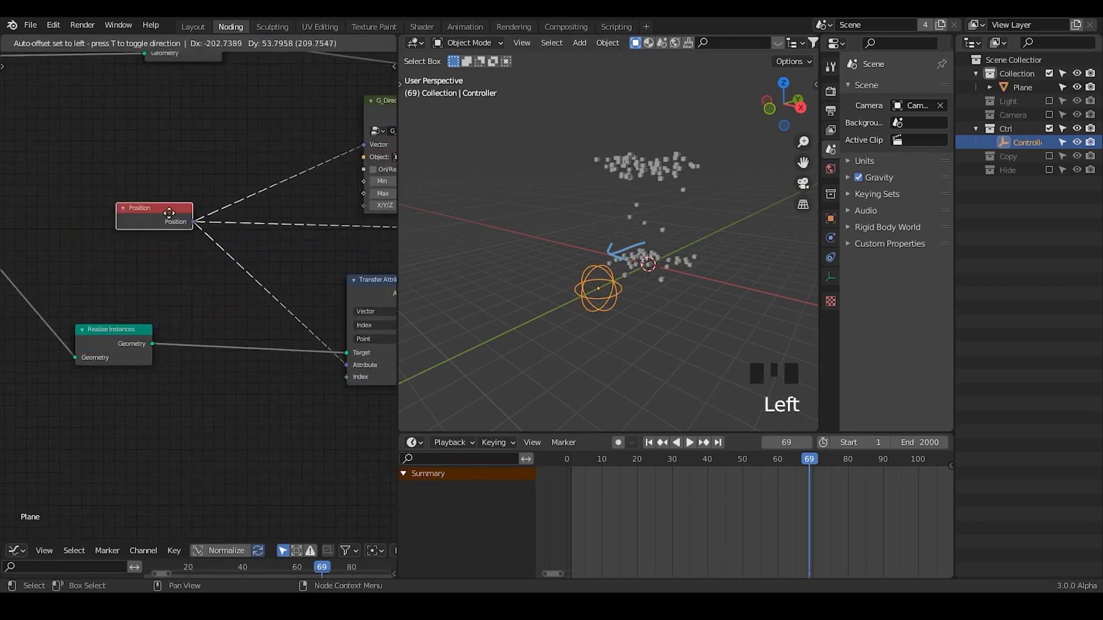
Move the G_Directional Falloff node left, closer to the Position node.
middle_click_drag(274, 204, 126, 240)
left_click(253, 172)
left_click_drag(252, 173, 200, 172)
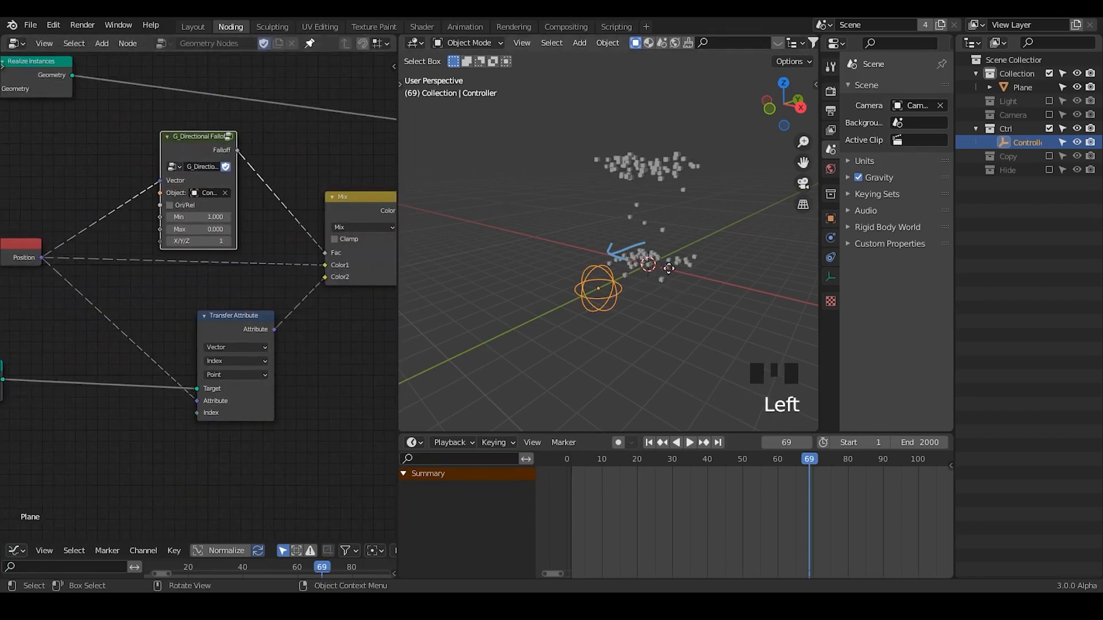
Raise the Controller empty above the lower scattered instances and set the G_Directional Falloff node's X/Y/Z value to 2.
key("g")
left_click(668, 244)
middle_click_drag(266, 316, 261, 219, "ctrl")
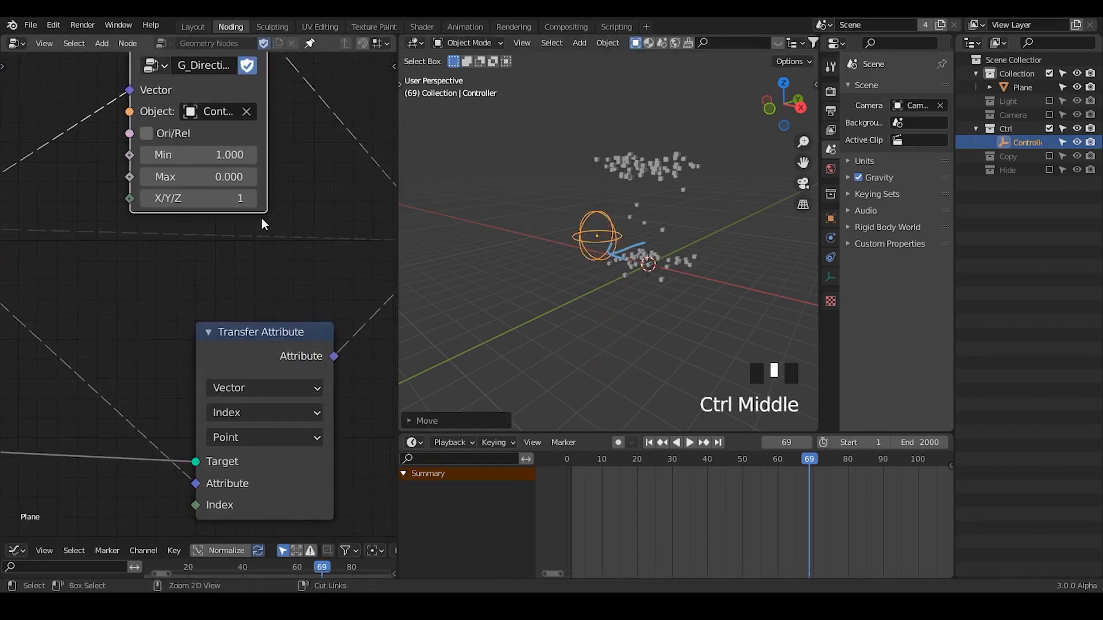
left_click(214, 198)
left_click_drag(214, 198, 227, 198)
Move the Controller empty about 3.6 m along the global Y axis, into the middle of the instances.
middle_click_drag(720, 268, 636, 241)
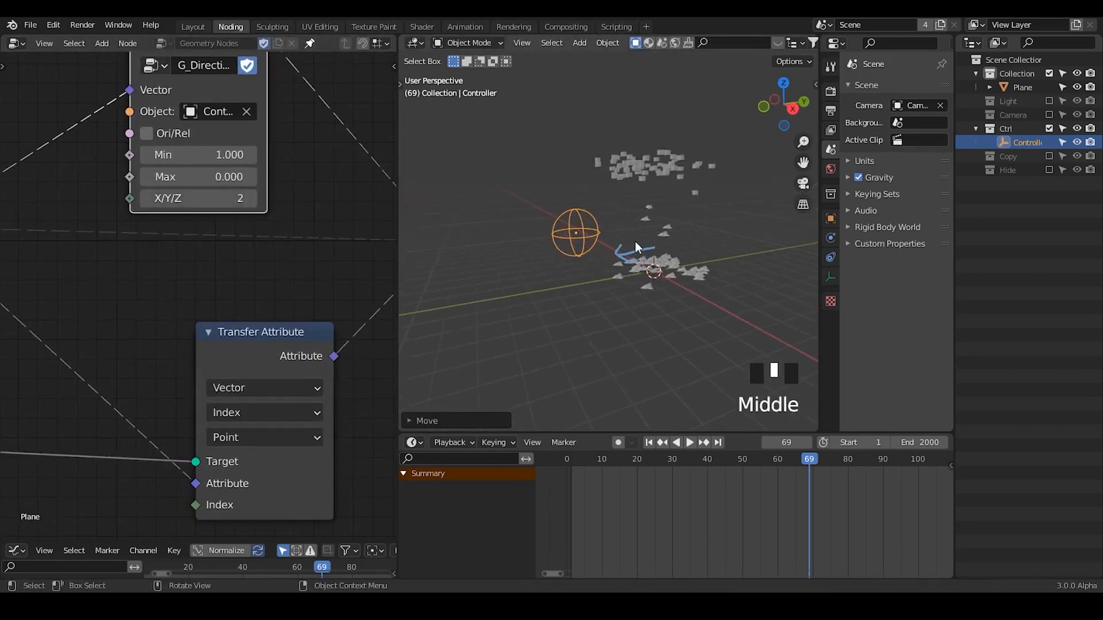
key("g")
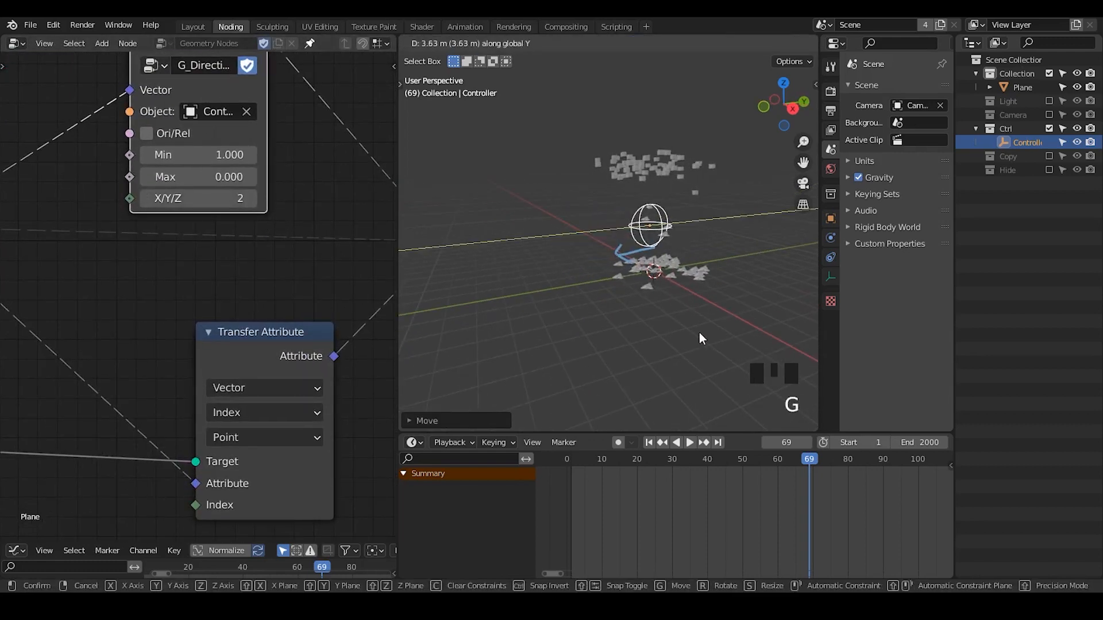
left_click(699, 332)
middle_click_drag(698, 332, 685, 276, "ctrl")
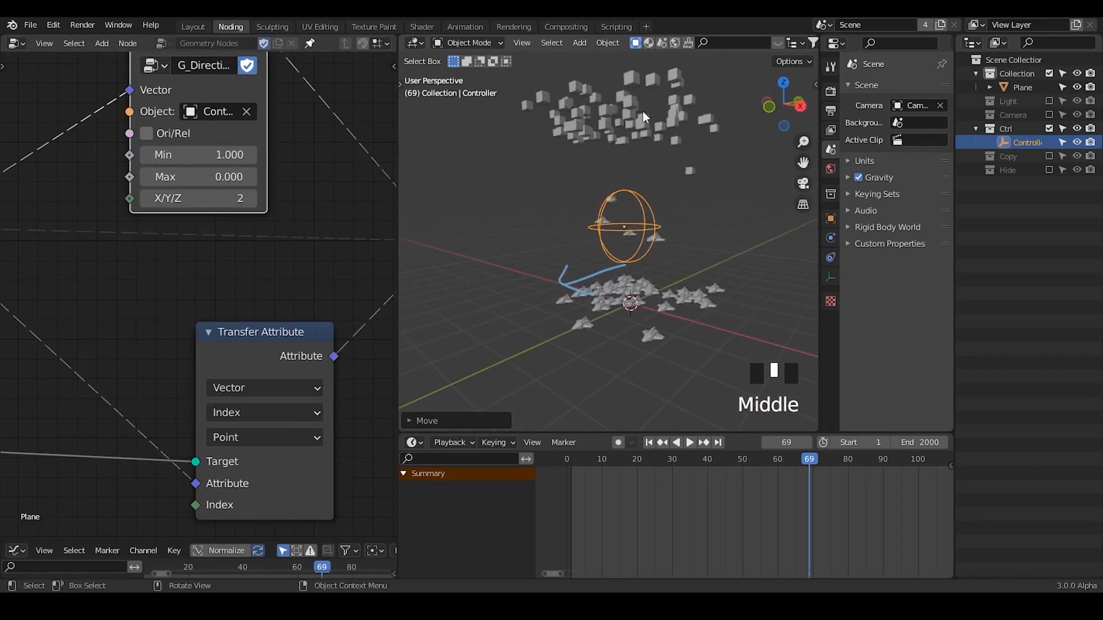
Set the G_Directional Falloff node's Min to 0 and Max to 1 to reverse the morph direction.
middle_click_drag(220, 159, 275, 198)
left_click(274, 197)
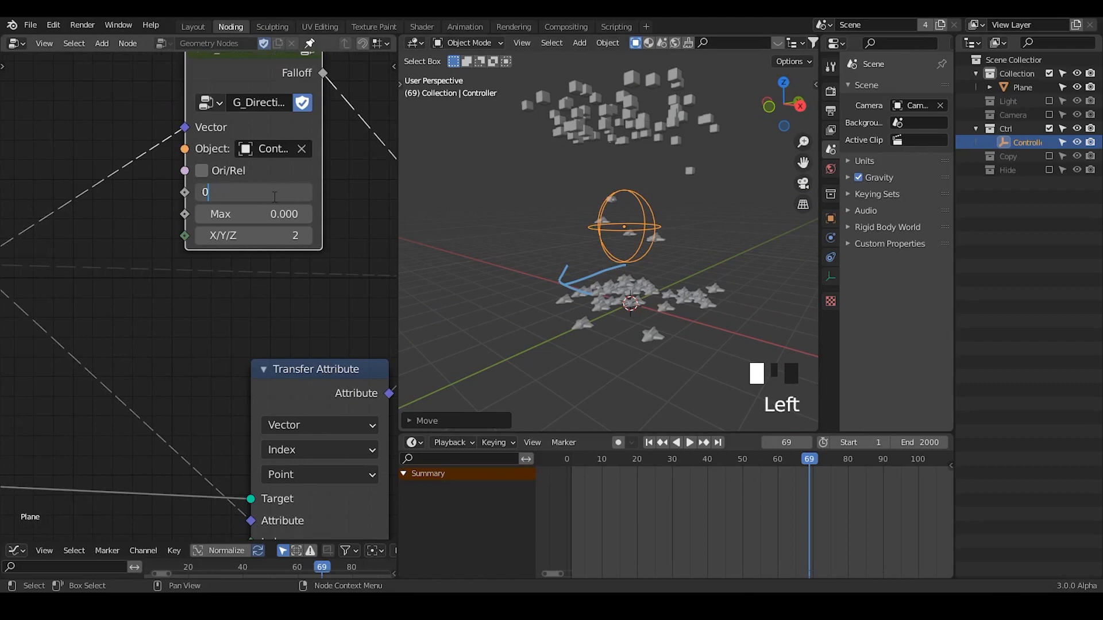
key("Return")
left_click(271, 214)
type("1")
key("Return")
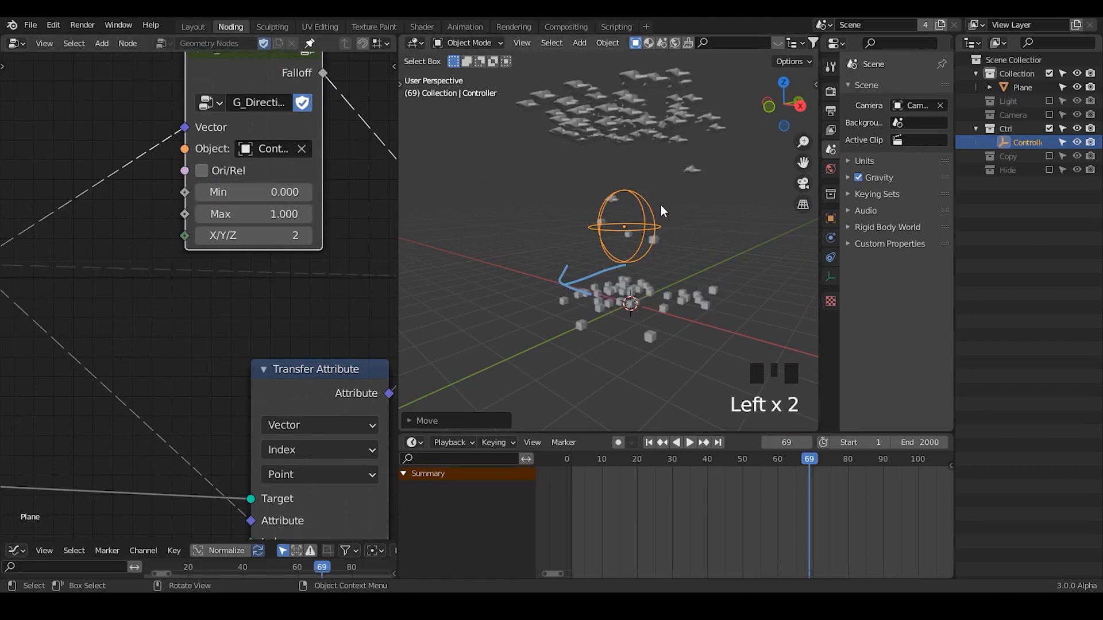
Raise the Controller empty slightly along the global Z axis between the lower and upper instances.
mouse_move(660, 207)
middle_mouse_down()
mouse_move(650, 235)
mouse_move(660, 209)
middle_mouse_up()
key("g")
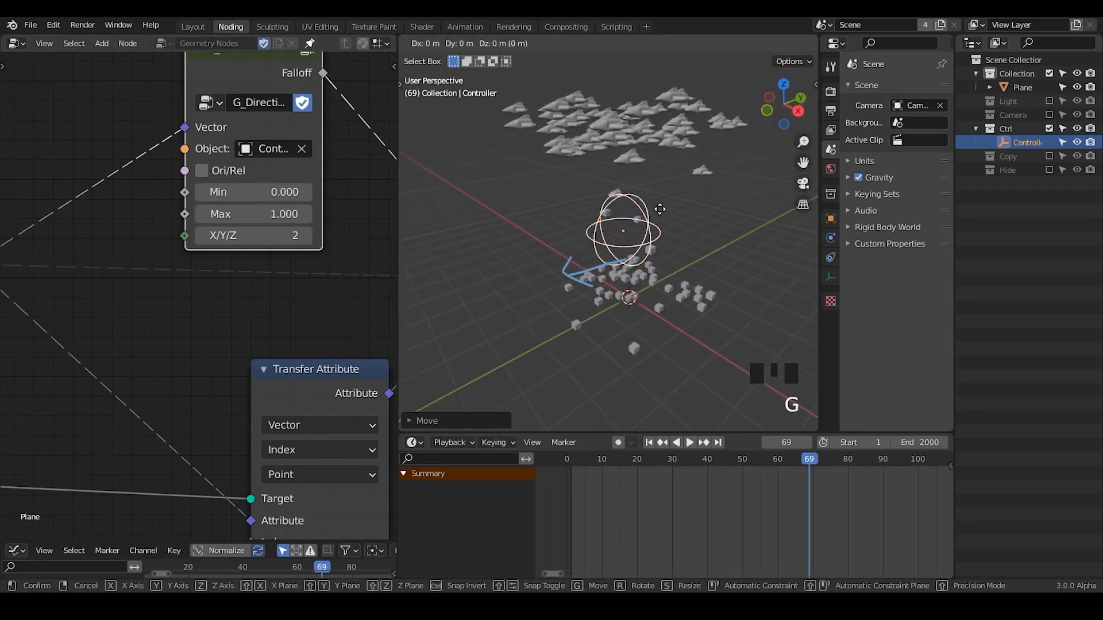
key("z")
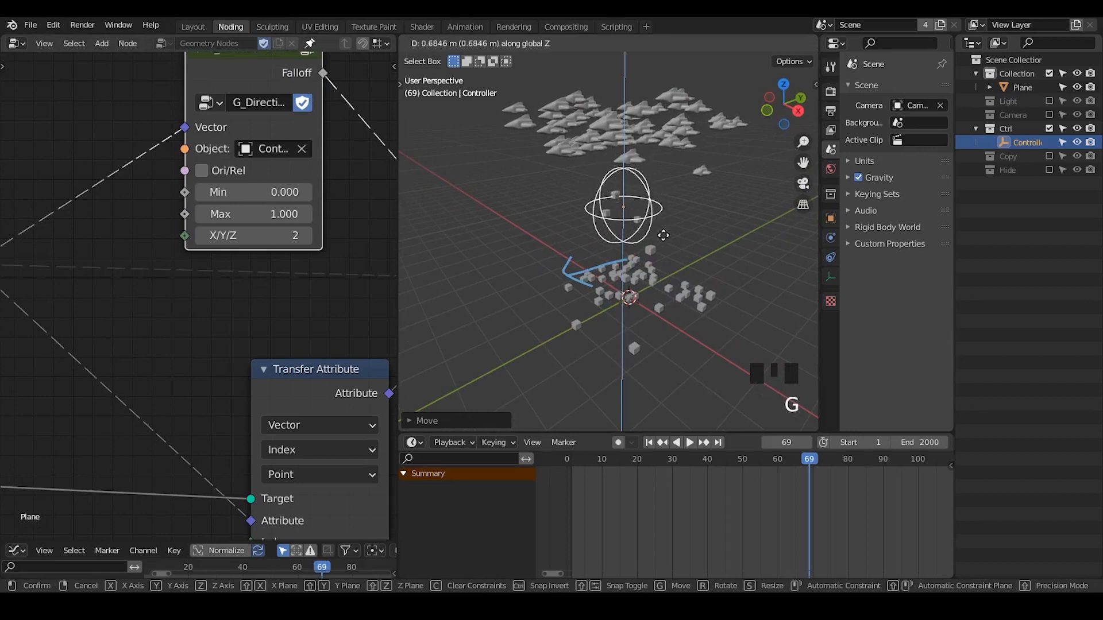
left_click(683, 228)
key("r")
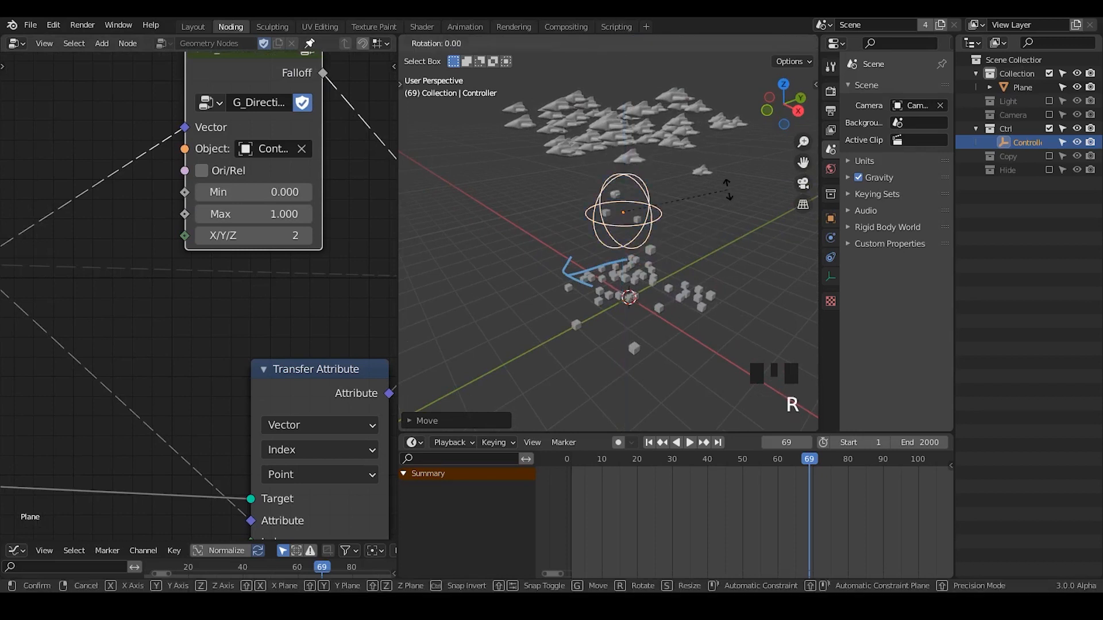
key("x")
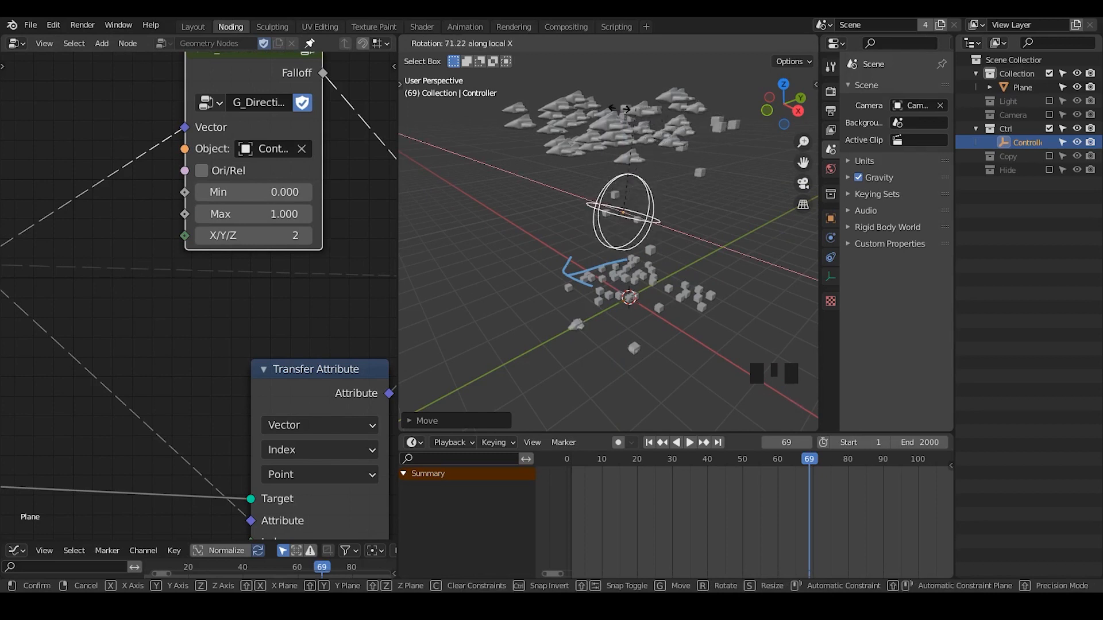
left_click(689, 175)
Change the Controller empty's display type to Arrows so its local axes are labelled.
middle_click_drag(688, 174, 803, 247)
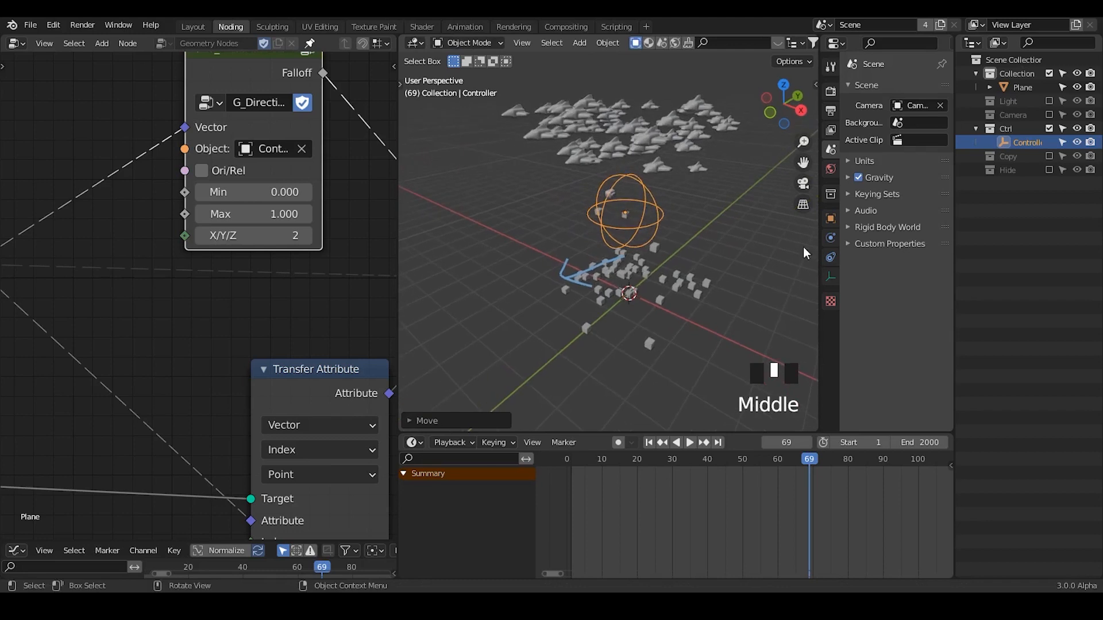
left_click(830, 276)
left_click(898, 105)
left_click(901, 123)
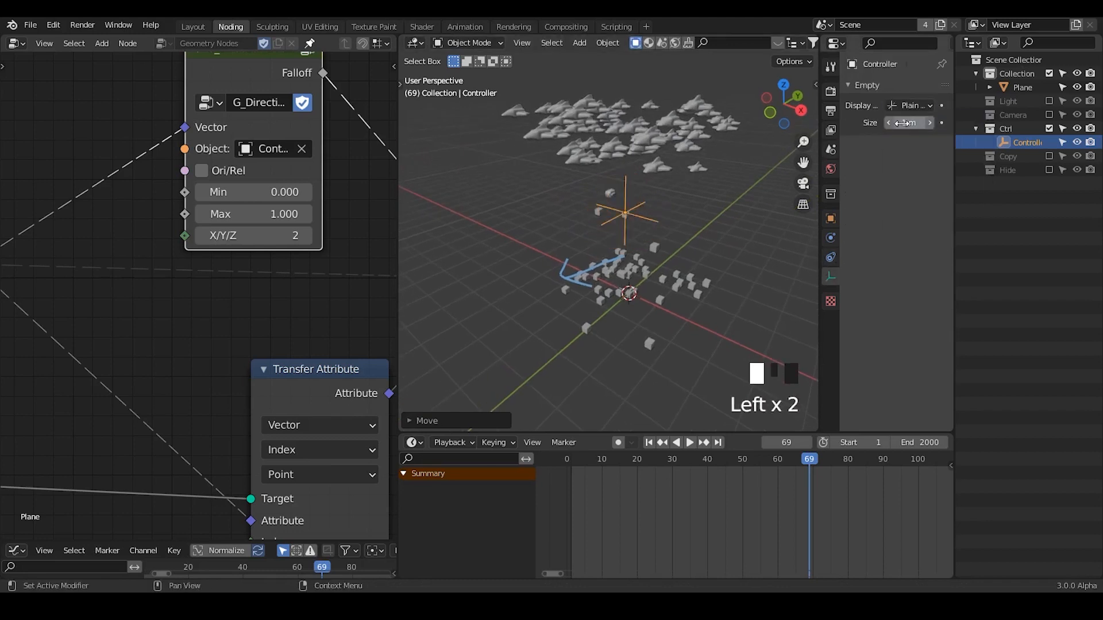
middle_click_drag(671, 247, 871, 127)
left_click(909, 105)
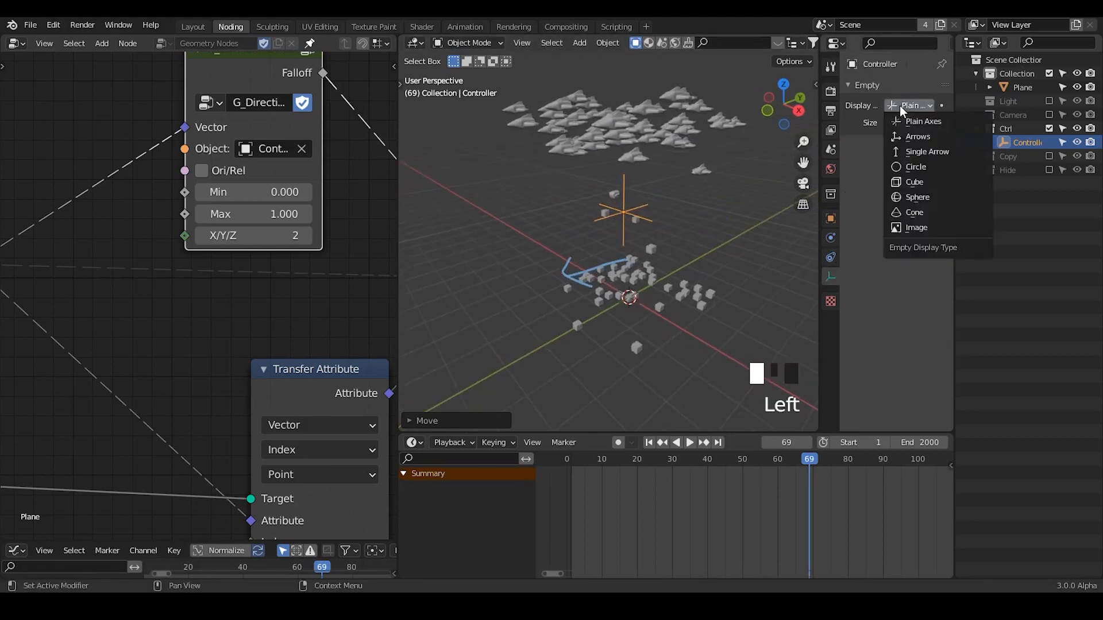
left_click(908, 153)
Rotate the Controller empty about 59 degrees around the global X axis to tilt the falloff direction.
key("r")
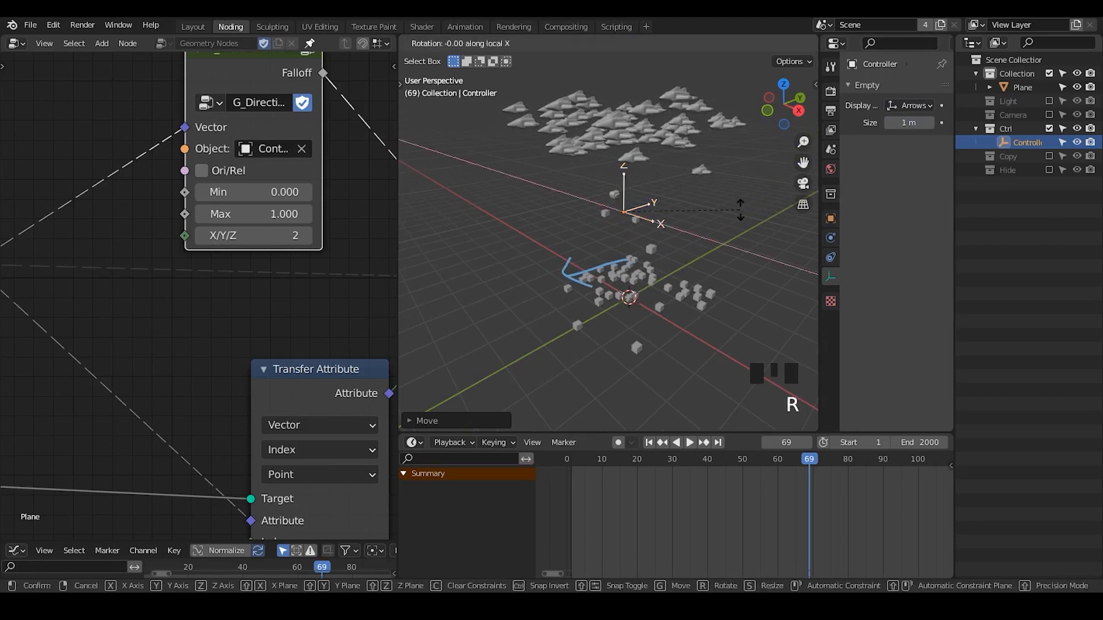
key("r")
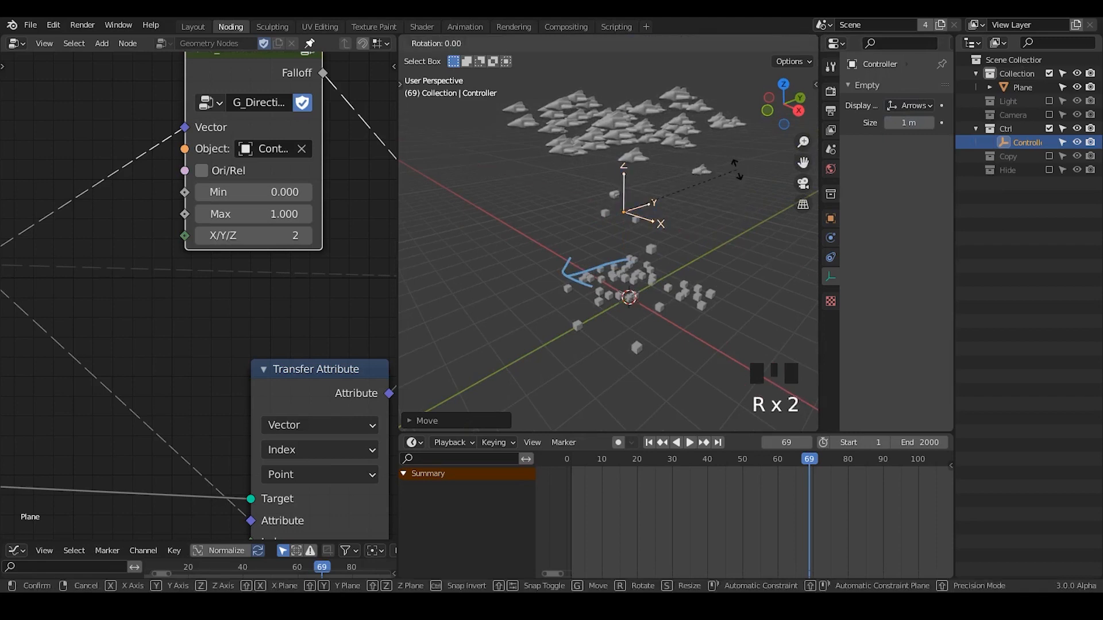
key("x")
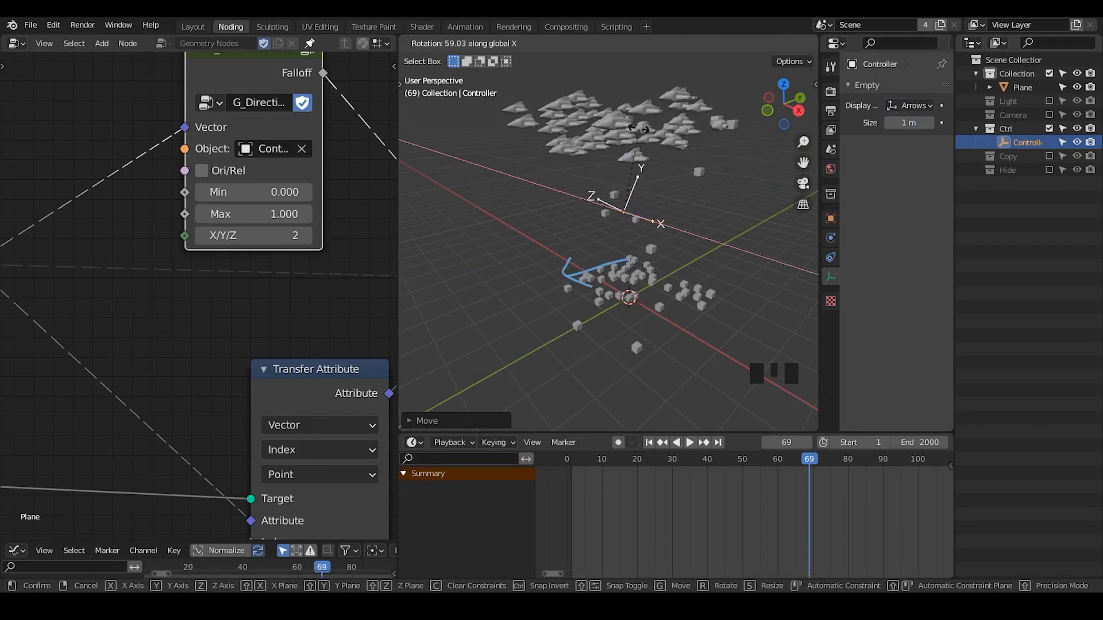
left_click(637, 129)
Mark the falloff direction with an annotation arrow along the Controller's Z axis, erase it, and draw a slanted dividing line through the Controller.
middle_click_drag(651, 169, 608, 216)
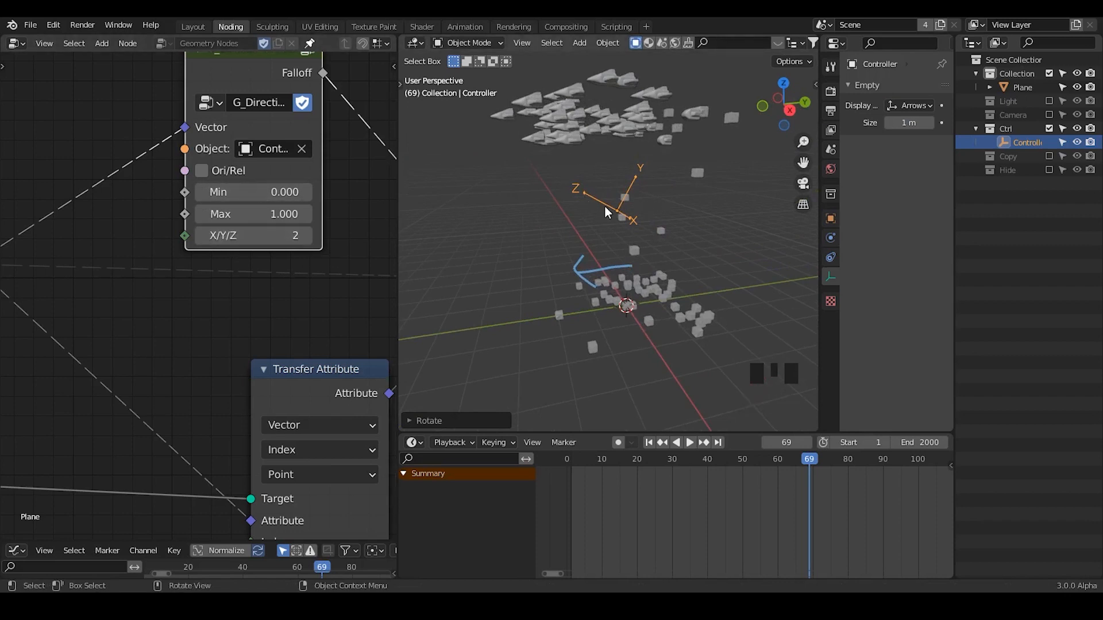
mouse_move(491, 148)
left_mouse_down()
mouse_move(500, 177)
mouse_move(546, 144)
left_mouse_up()
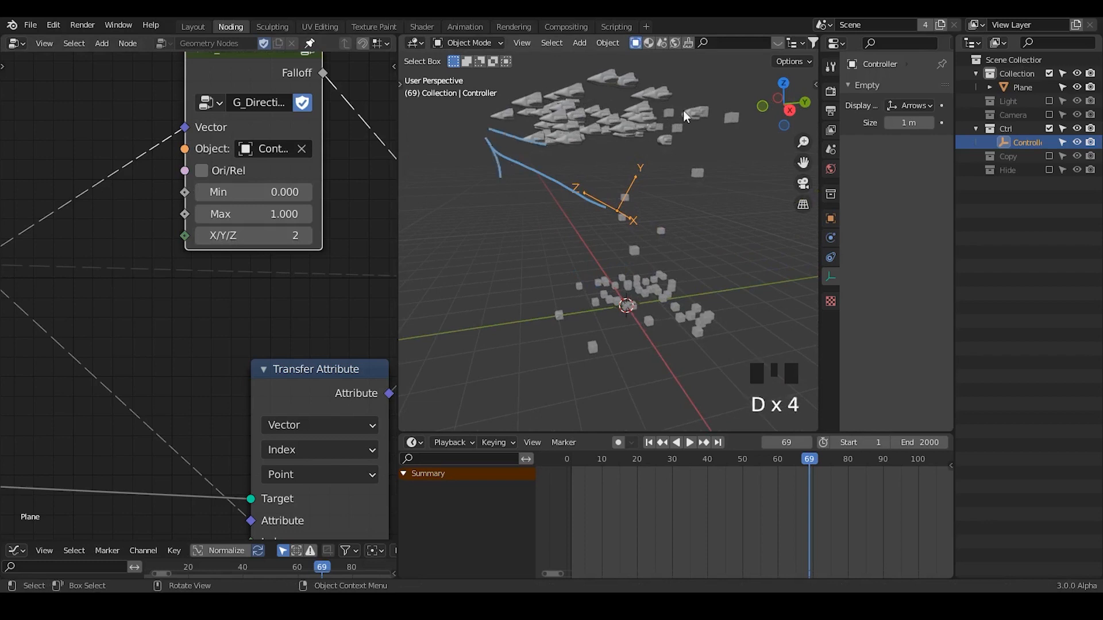
right_click_drag(521, 98, 484, 183)
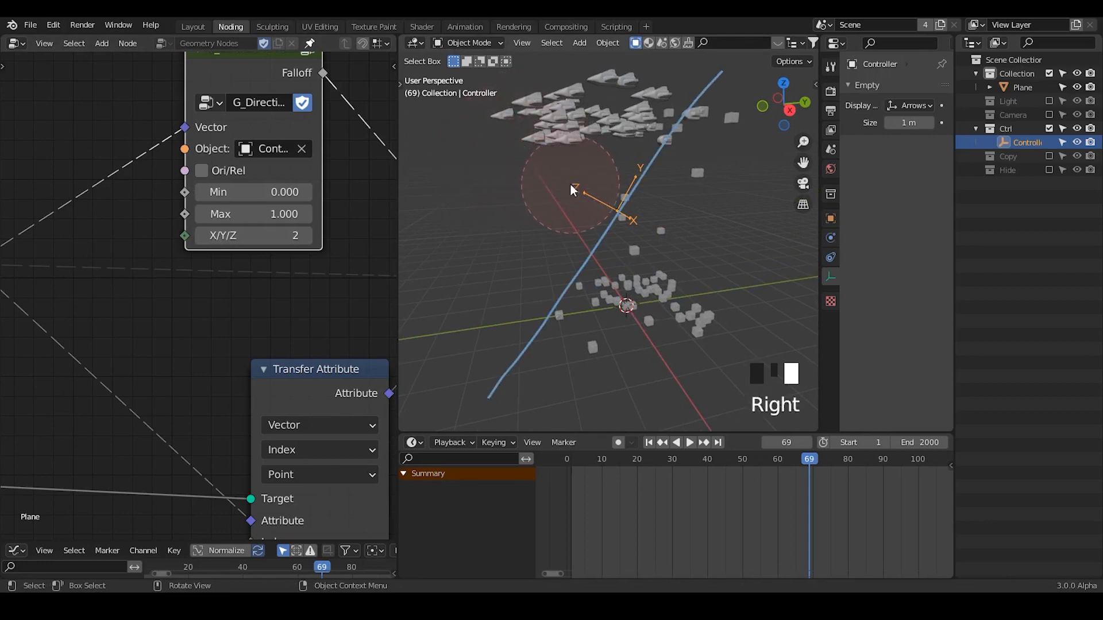
middle_click_drag(567, 228, 618, 297)
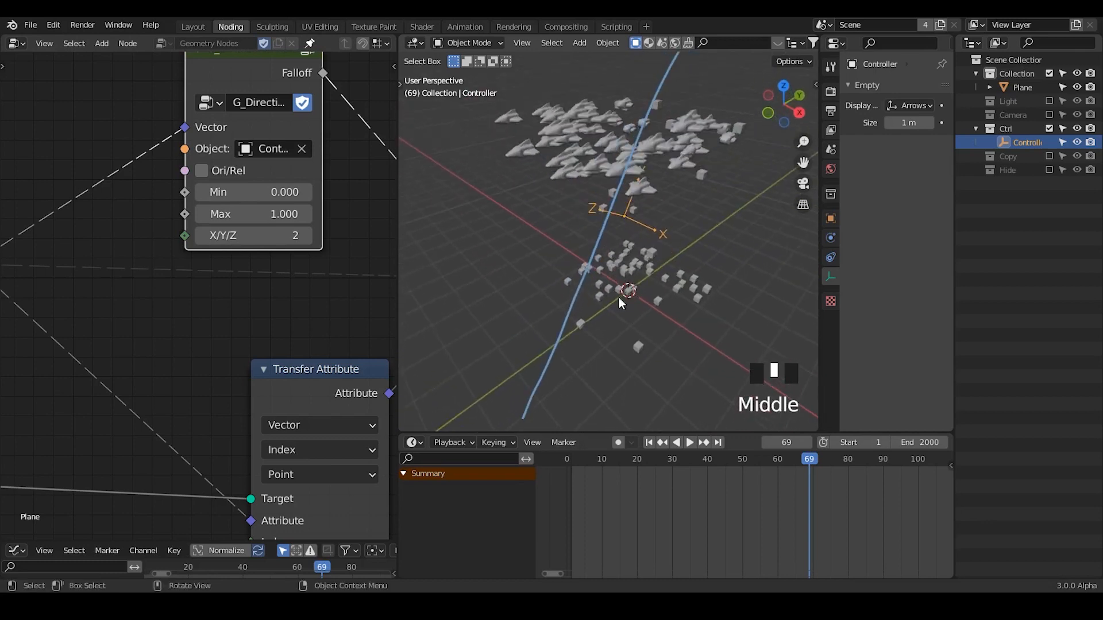
Play the animation from the start and stop it at frame 81 to check the morph with the tilted Controller.
left_click(648, 442)
left_click(690, 443)
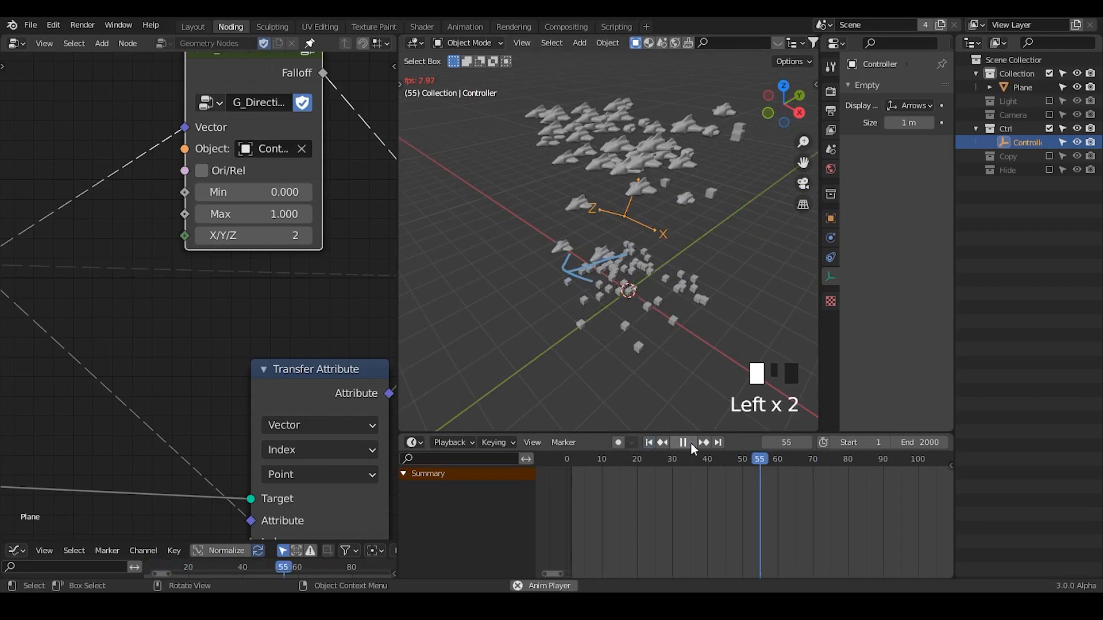
left_click(690, 442)
middle_click_drag(581, 217, 600, 199)
Expand the collapsed ColorRamp node that follows the upper G_Delay Falloff node.
middle_click_drag(12, 267, 299, 262)
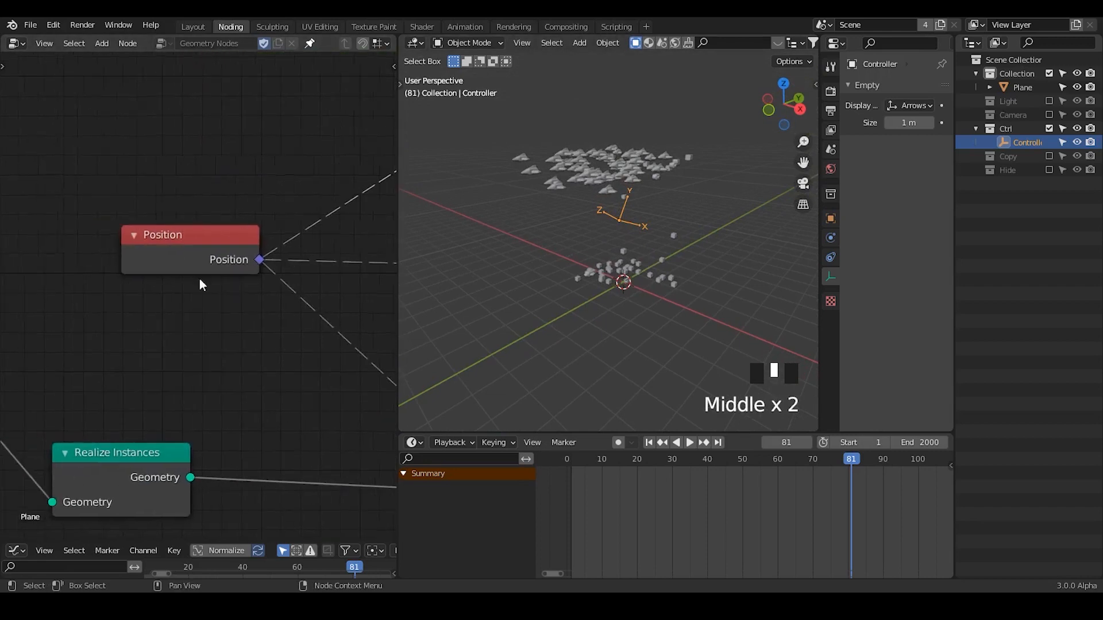
middle_click_drag(29, 289, 319, 271)
middle_click_drag(295, 318, 275, 195, "ctrl")
middle_click_drag(34, 237, 241, 199)
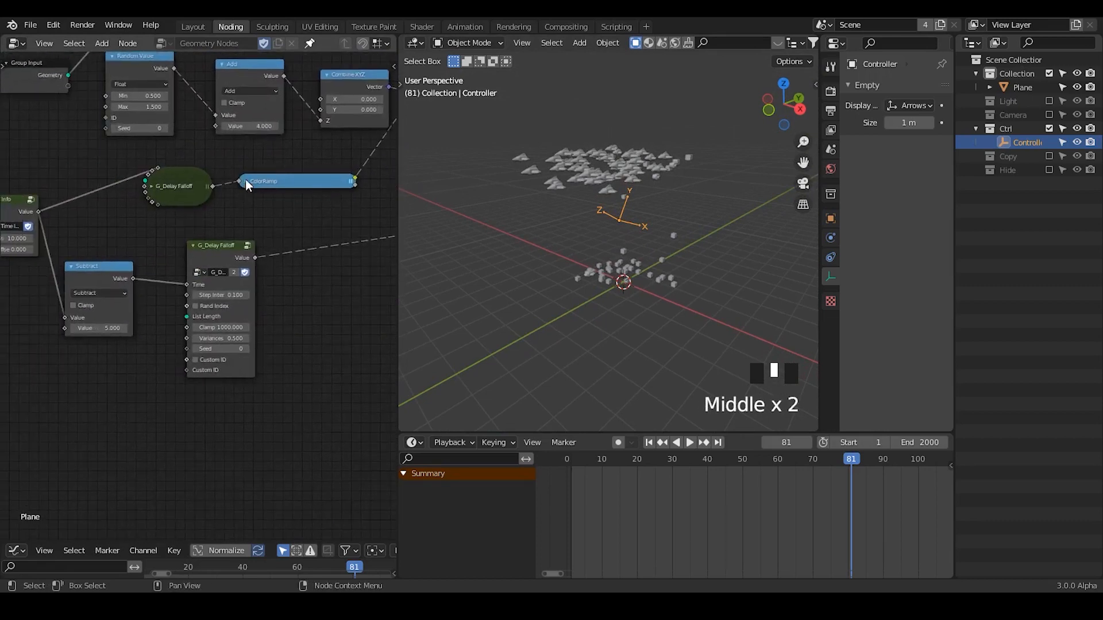
double_click(247, 183)
middle_click_drag(274, 305, 263, 195, "ctrl")
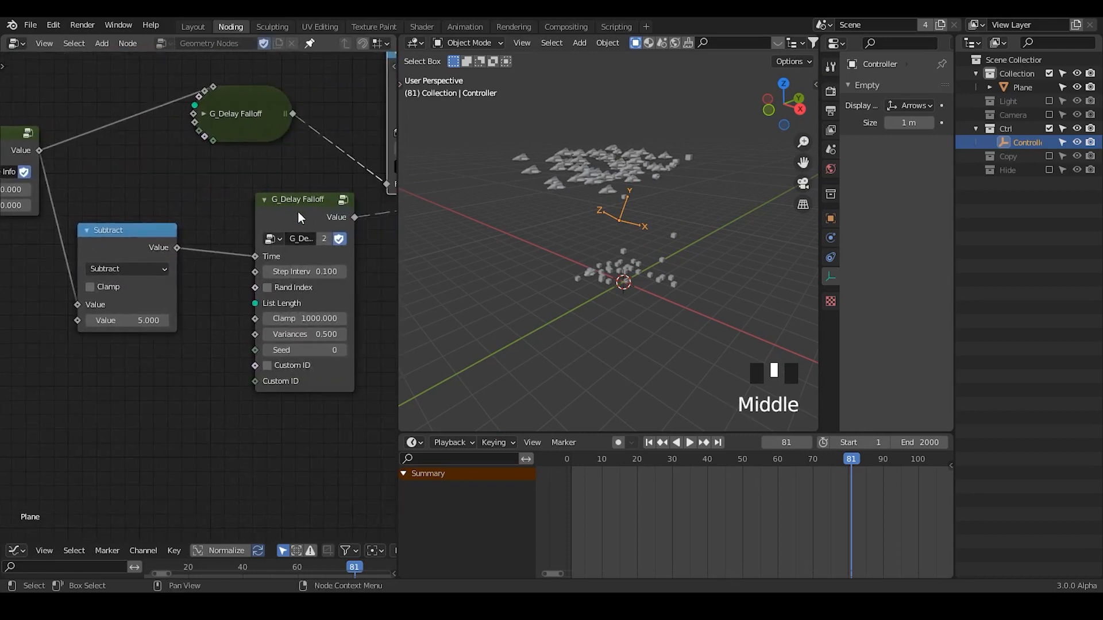
Shift the lower G_Delay Falloff node down and left, and expand the collapsed upper G_Delay Falloff node to inspect its settings.
left_click_drag(298, 212, 269, 233)
double_click(203, 119)
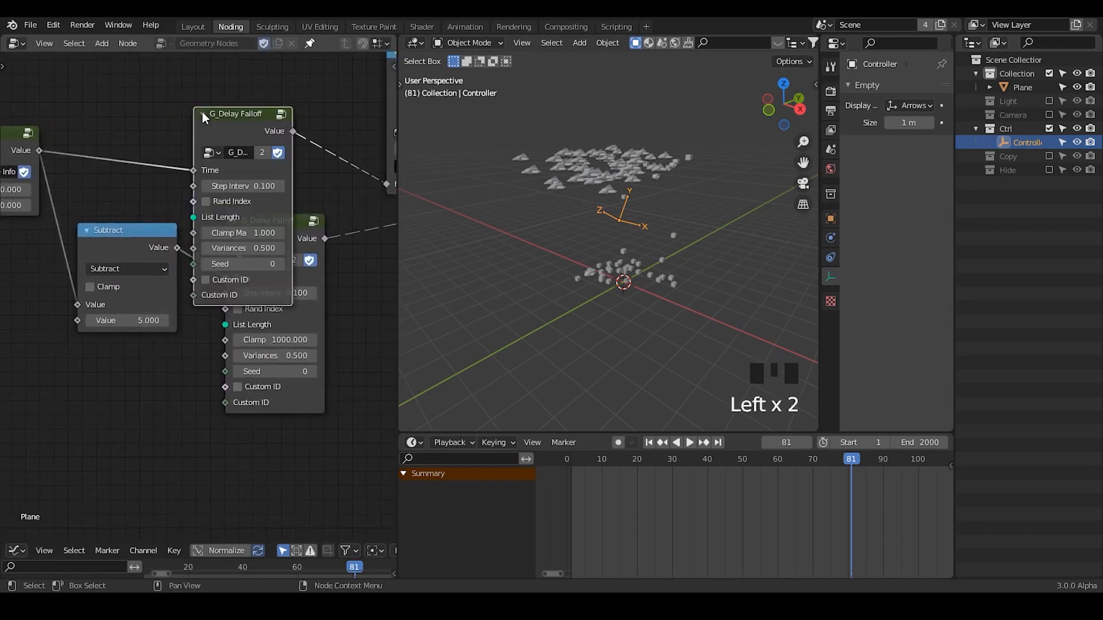
left_click(203, 115)
middle_click_drag(232, 185, 265, 354)
middle_click_drag(294, 313, 313, 290)
Switch to OBS Studio and stop the screen recording.
left_click(330, 606)
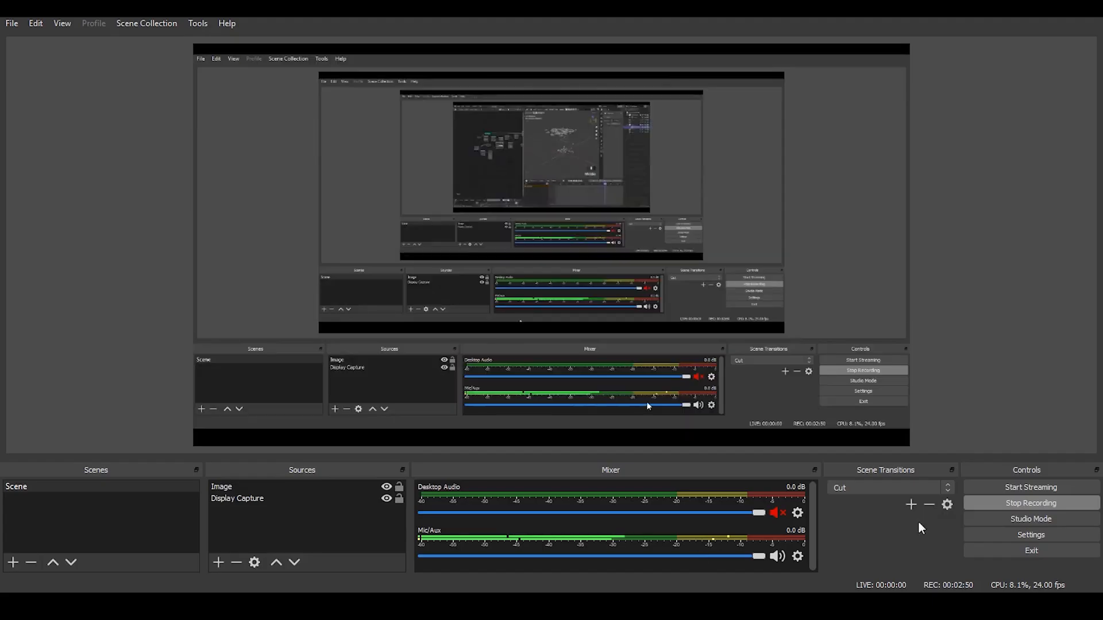
left_click(991, 506)
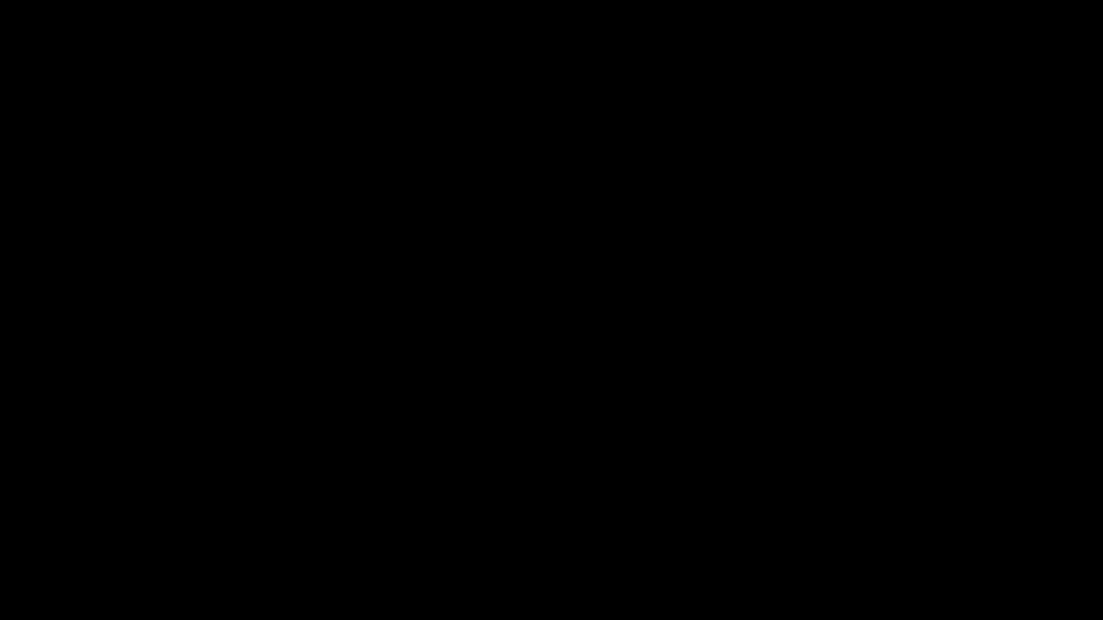